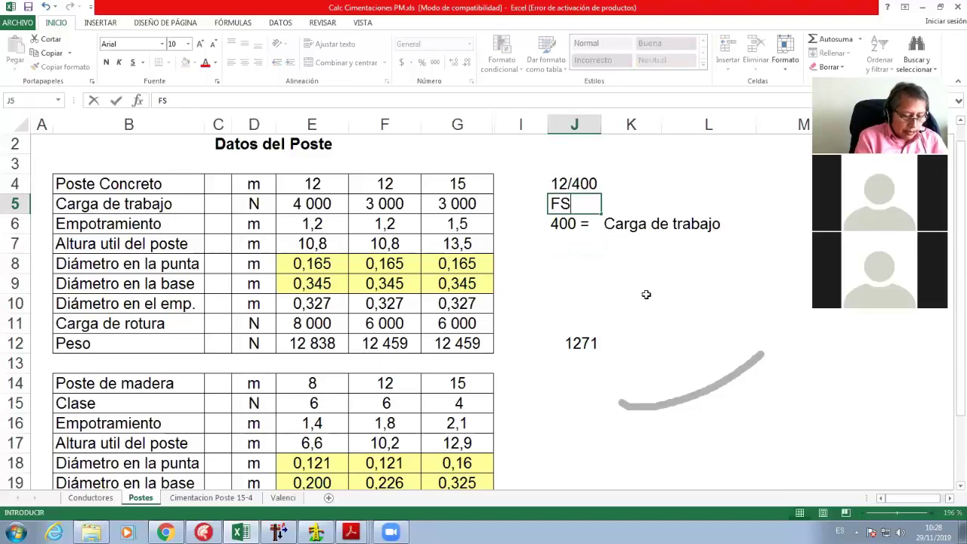
- Complete the safety factor label in J5 as FS= and enter 2 beside it in K5
{"action": "type", "text": "="}
{"action": "key", "text": "Return"}
{"action": "key", "text": "Up"}
{"action": "key", "text": "Right"}
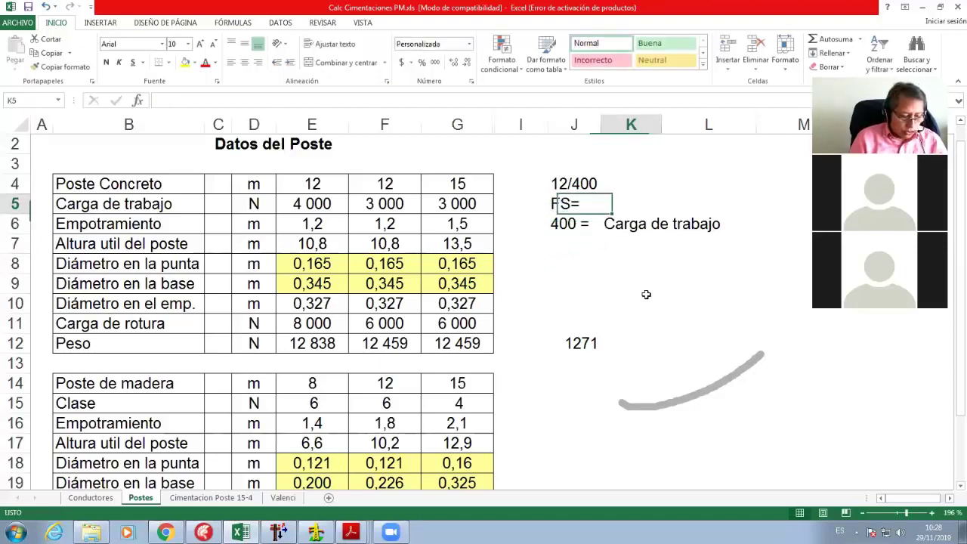
{"action": "type", "text": "2"}
{"action": "key", "text": "Return"}
- Try to calculate the breaking load in J7 by multiplying J6 by the safety factor in K5
{"action": "key", "text": "Down"}
{"action": "key", "text": "Left"}
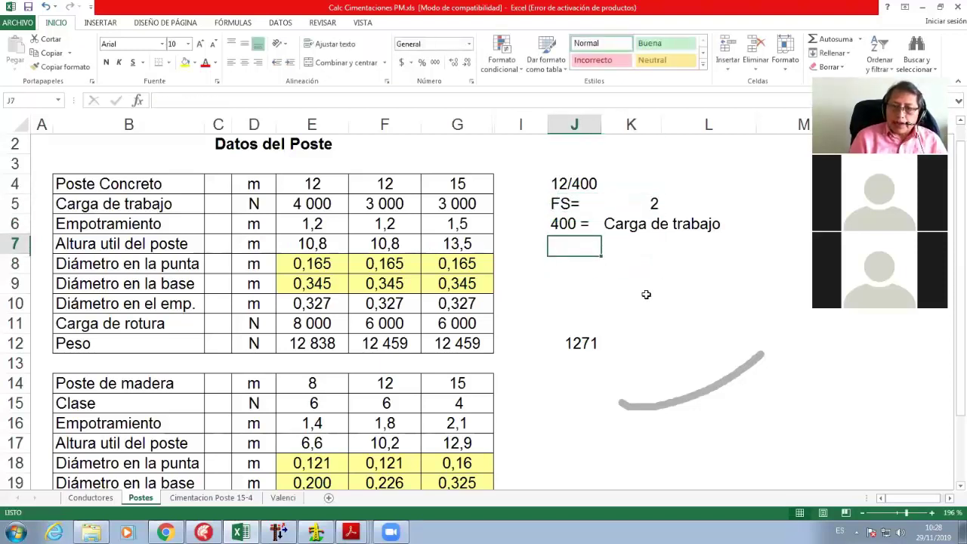
{"action": "type", "text": "+"}
{"action": "key", "text": "Up"}
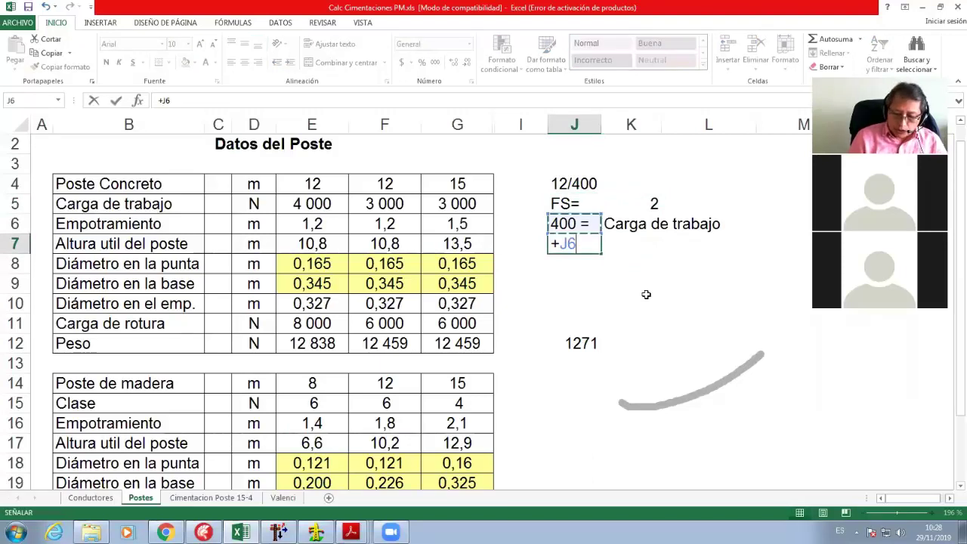
{"action": "type", "text": "*"}
{"action": "key", "text": "Up"}
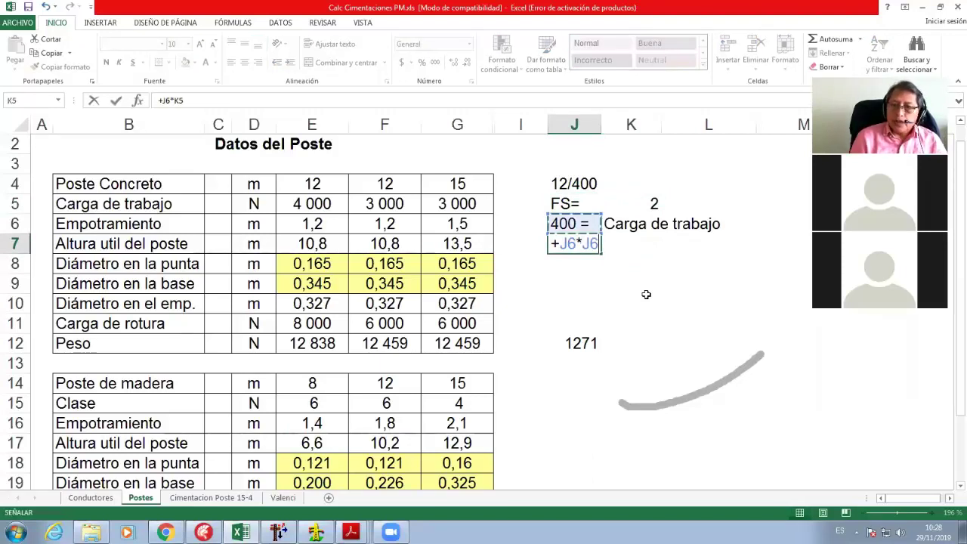
{"action": "key", "text": "Return"}
{"action": "key", "text": "Up"}
{"action": "key", "text": "Right"}
{"action": "key", "text": "Left"}
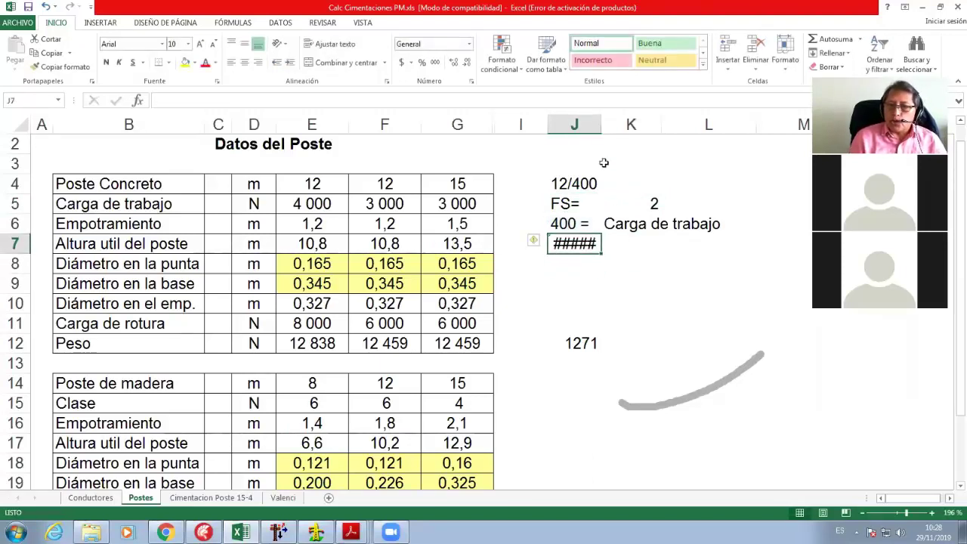
- Fit the width of column J to its contents and clear cell J7
{"action": "double_click", "coordinate": [601, 124]}
{"action": "key", "text": "Delete"}
- Calculate the breaking load in J8 with the formula +J6*K5
{"action": "key", "text": "Down"}
{"action": "type", "text": "+"}
{"action": "key", "text": "Up"}
{"action": "key", "text": "Up"}
{"action": "type", "text": "*"}
{"action": "key", "text": "Up"}
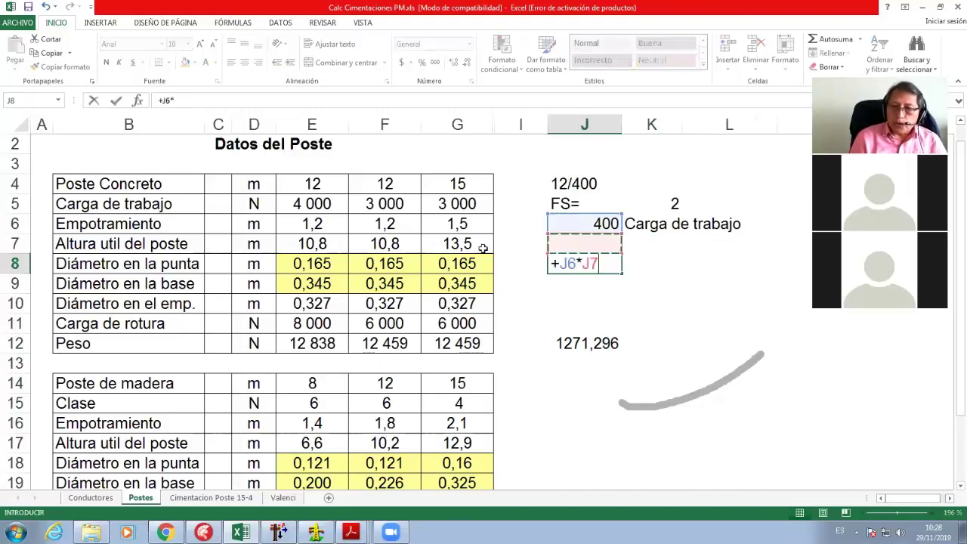
{"action": "key", "text": "Up"}
{"action": "key", "text": "Up"}
{"action": "key", "text": "Right"}
{"action": "key", "text": "Return"}
- Label the J8 result in K8 as "Carga de rotura"
{"action": "key", "text": "Up"}
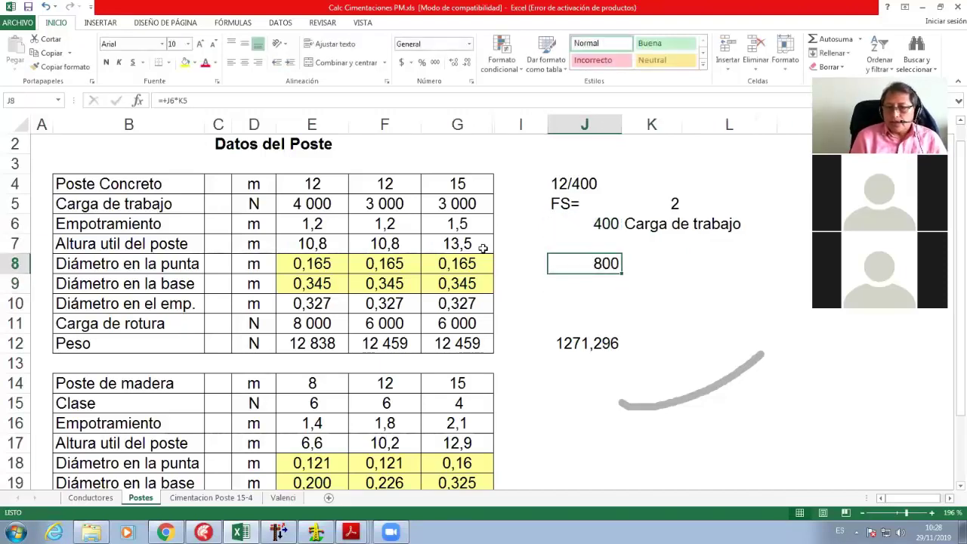
{"action": "key", "text": "Right"}
{"action": "type", "text": "Carga de"}
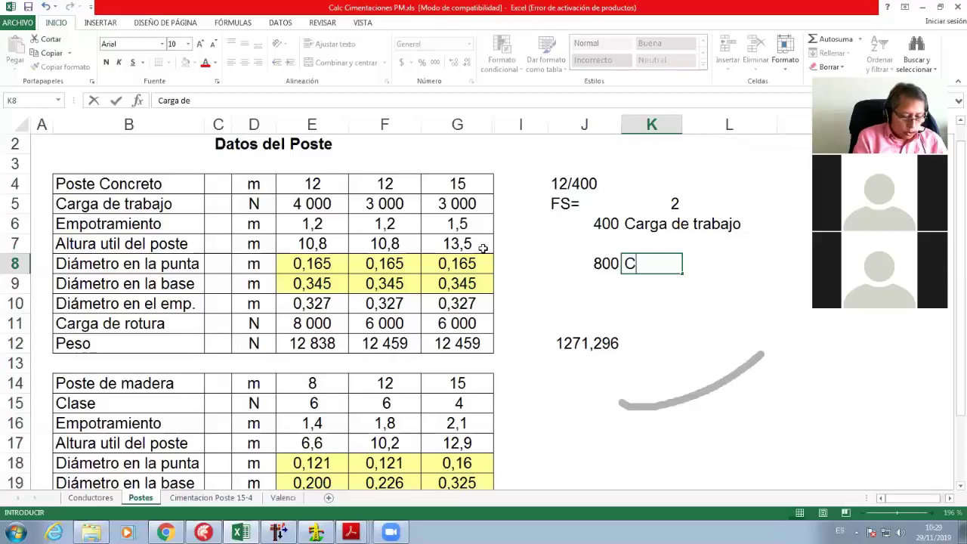
{"action": "type", "text": " rotura"}
- Center the load values in cells J6 to J8 horizontally
{"action": "key", "text": "Up"}
{"action": "key", "text": "Up"}
{"action": "key", "text": "Left"}
{"action": "key", "text": "shift+Down"}
{"action": "key", "text": "shift+Down"}
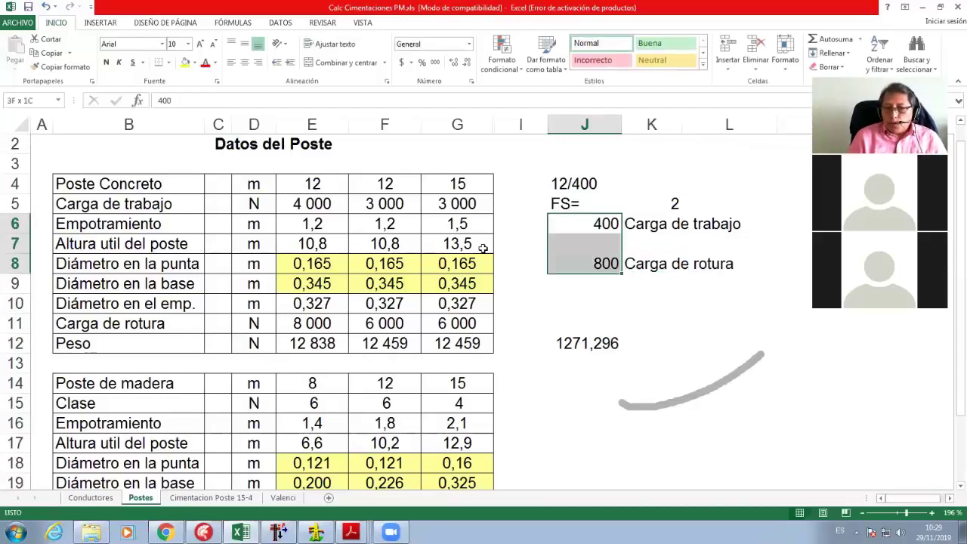
{"action": "left_click", "coordinate": [244, 62]}
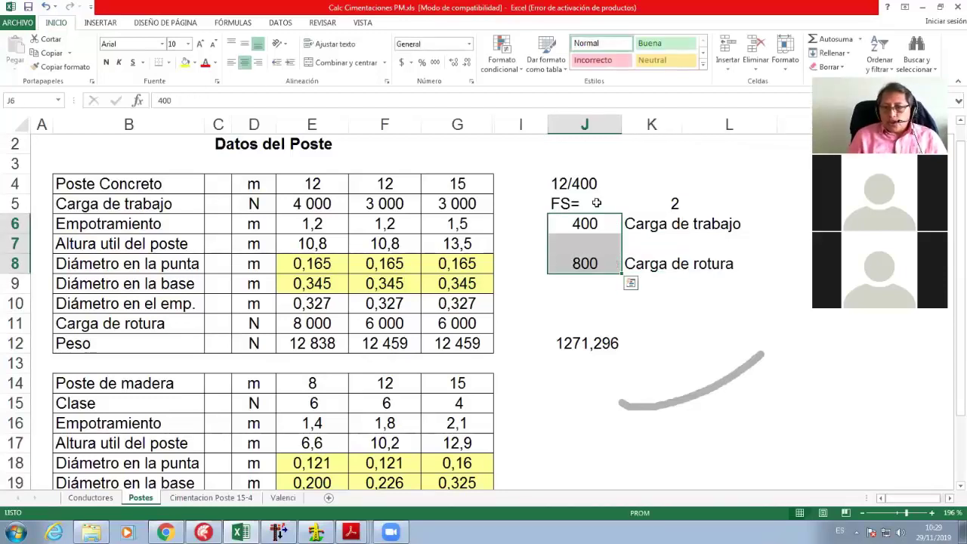
- Clear the contents of cells J11 and J12
{"action": "left_click", "coordinate": [584, 187]}
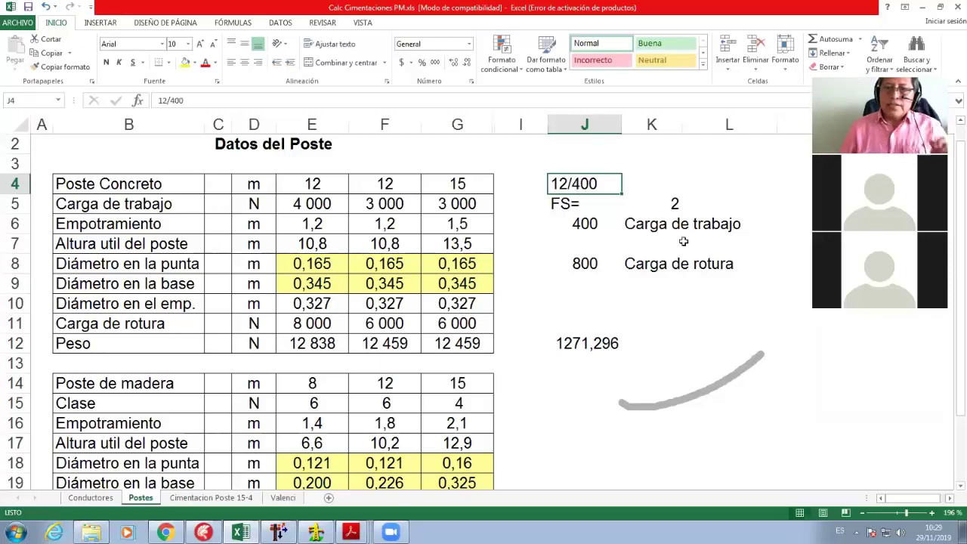
{"action": "left_click", "coordinate": [597, 301]}
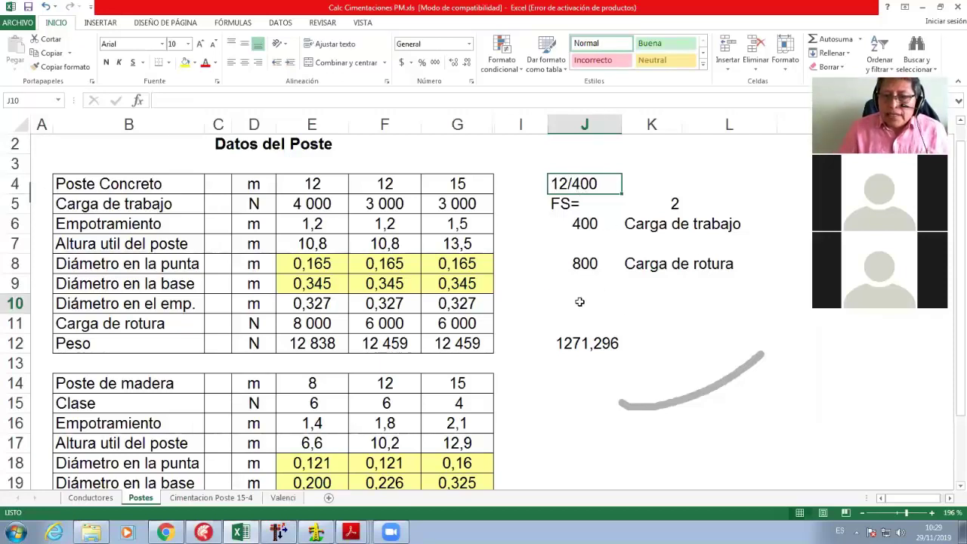
{"action": "left_click", "coordinate": [603, 332]}
{"action": "left_click_drag", "start_coordinate": [602, 332], "coordinate": [602, 336]}
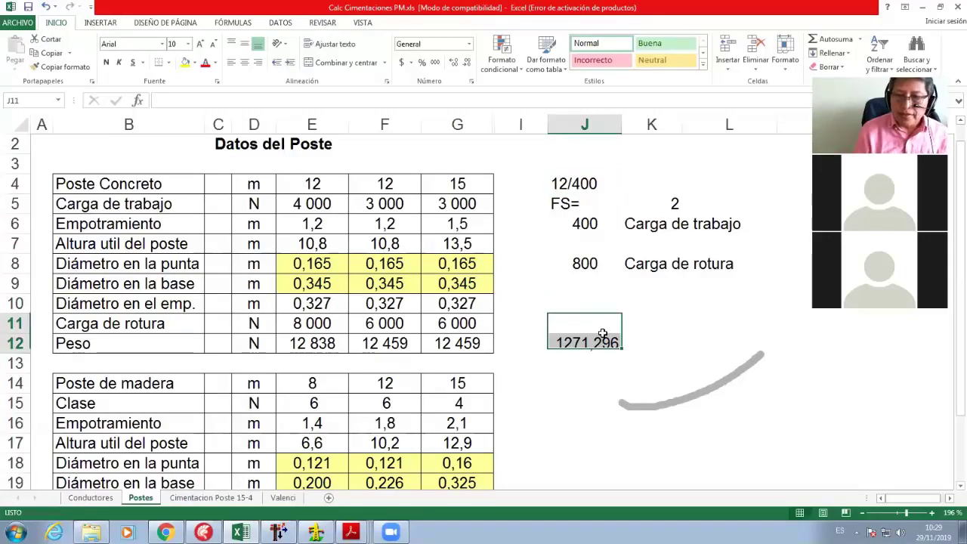
{"action": "key", "text": "Delete"}
- Enter the heading "Colombia" in J11 and the pole designation 12/800 below it in J12
{"action": "left_click", "coordinate": [603, 330]}
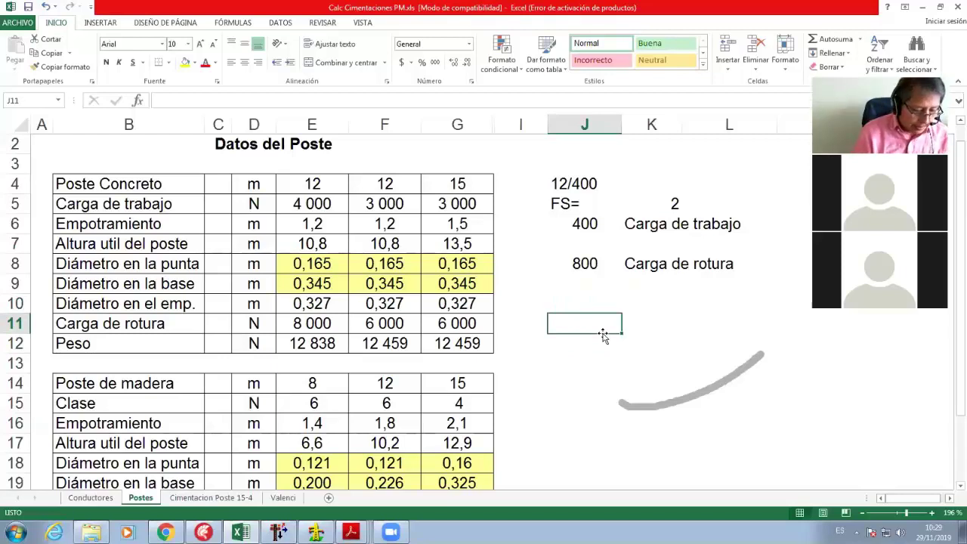
{"action": "type", "text": "Colomb"}
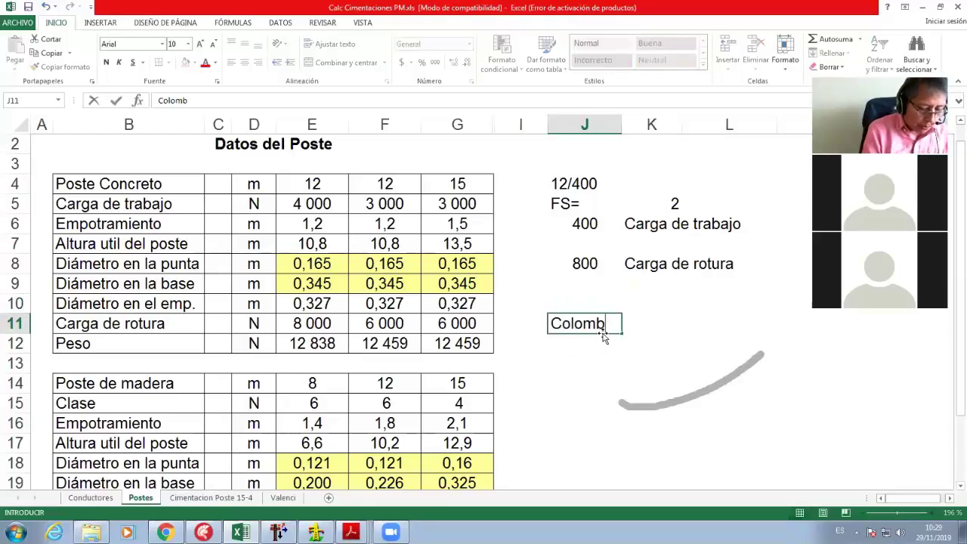
{"action": "type", "text": "ia"}
{"action": "key", "text": "Return"}
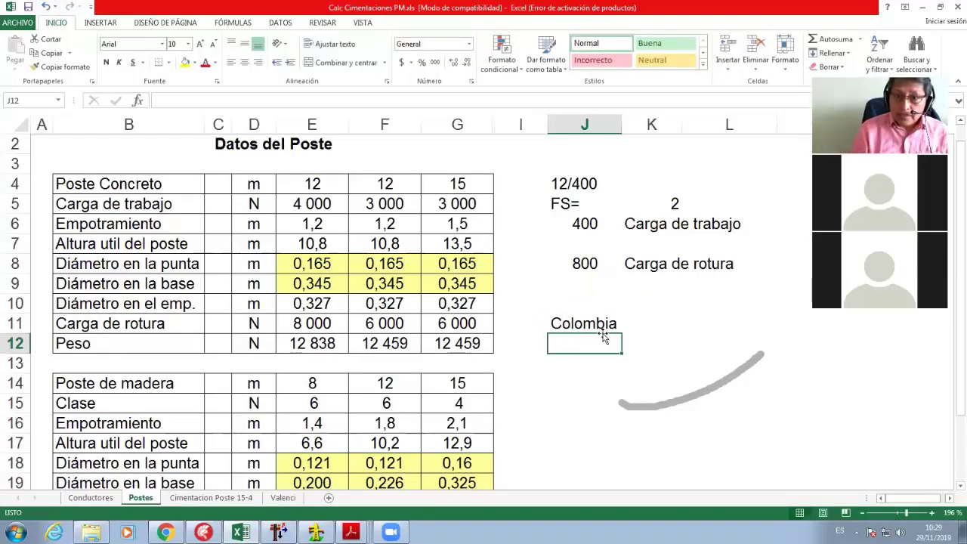
{"action": "type", "text": "12"}
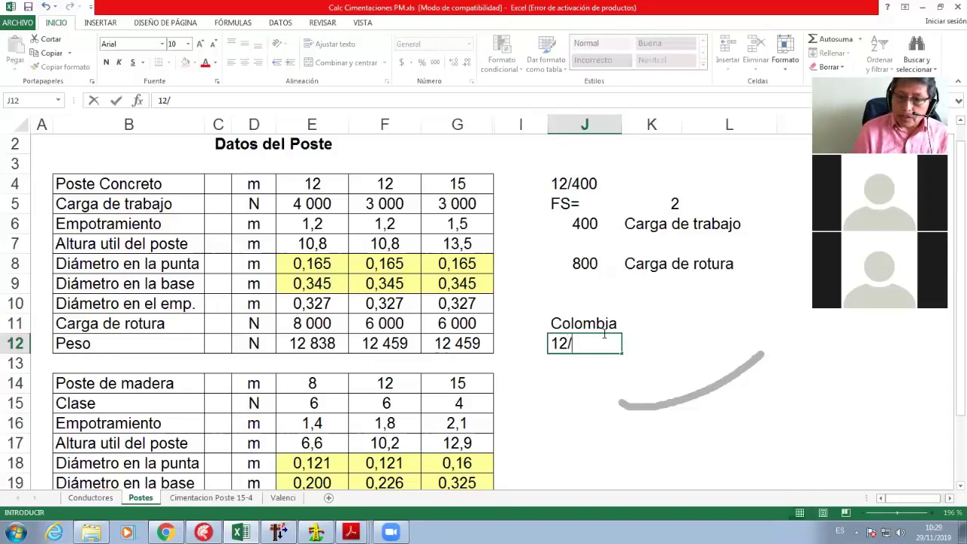
{"action": "type", "text": "/"}
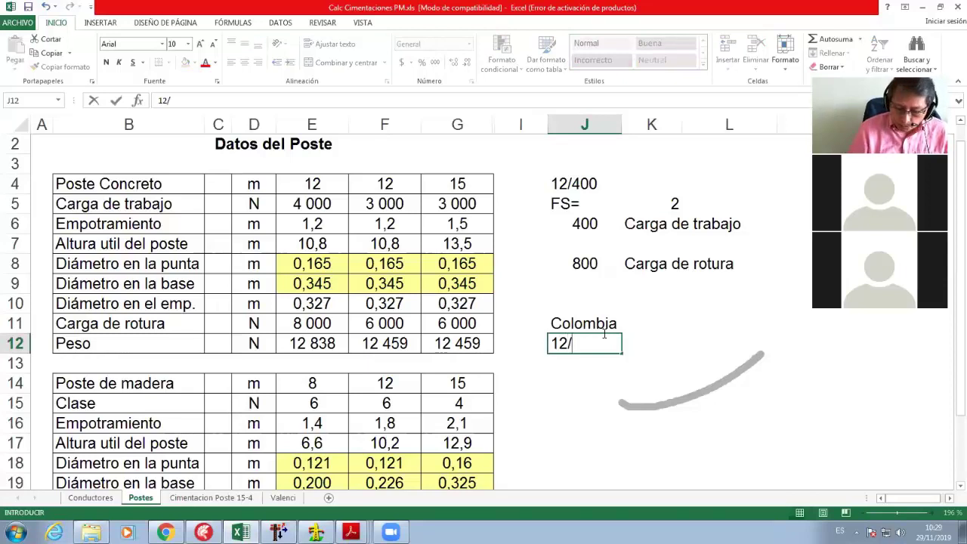
{"action": "type", "text": "800"}
{"action": "key", "text": "Return"}
{"action": "left_click", "coordinate": [604, 337]}
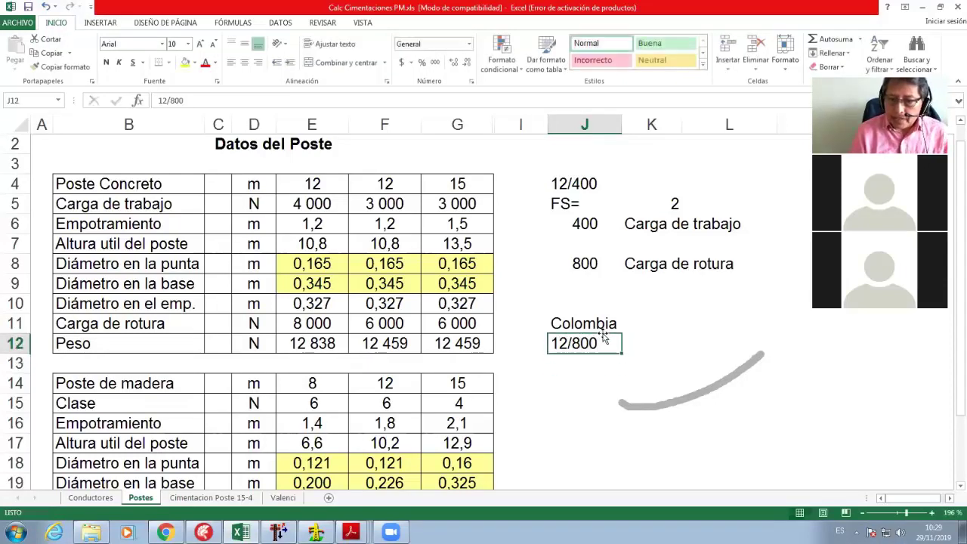
- Enter 800 in J13 and label it "Carga de rotura" in K13
{"action": "key", "text": "Right"}
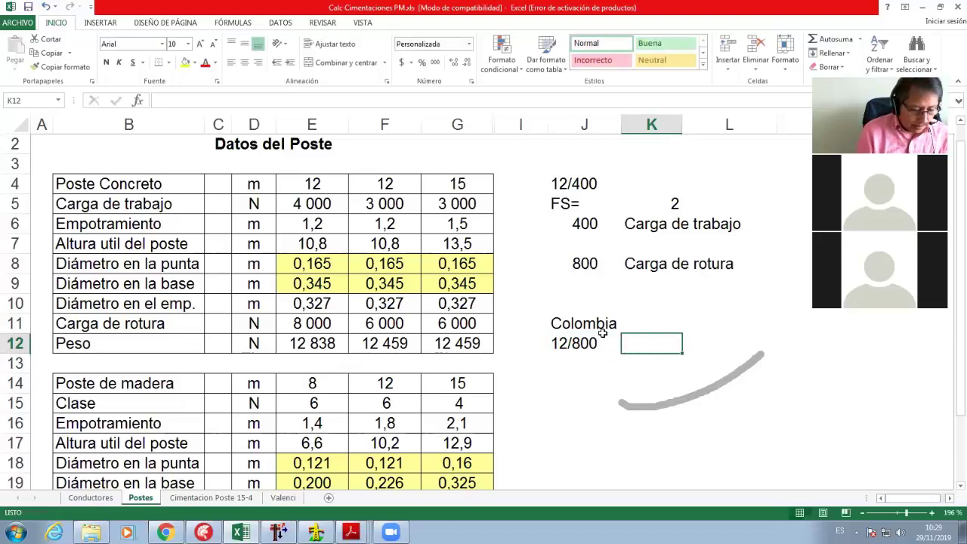
{"action": "key", "text": "Down"}
{"action": "key", "text": "Left"}
{"action": "key", "text": "Left"}
{"action": "key", "text": "Right"}
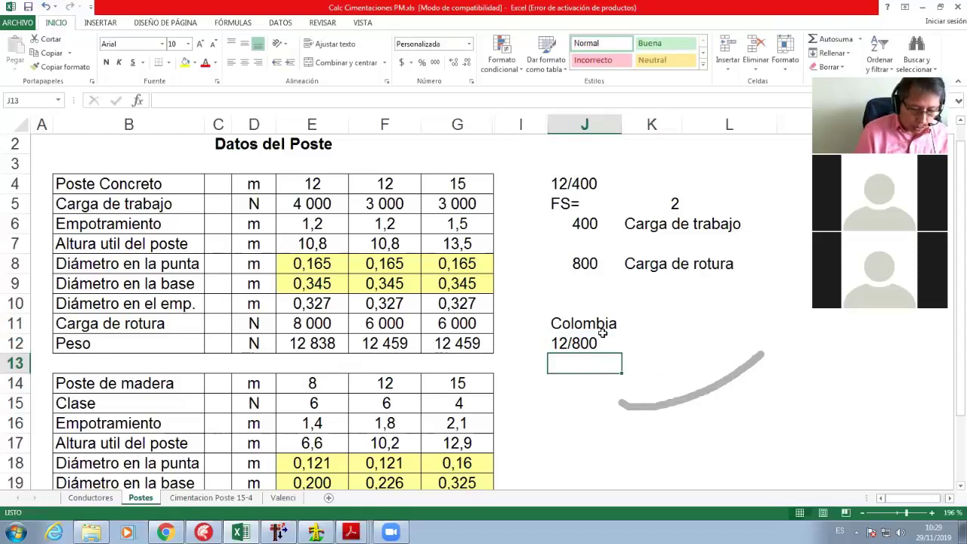
{"action": "type", "text": "800"}
{"action": "key", "text": "Right"}
{"action": "type", "text": "Ca"}
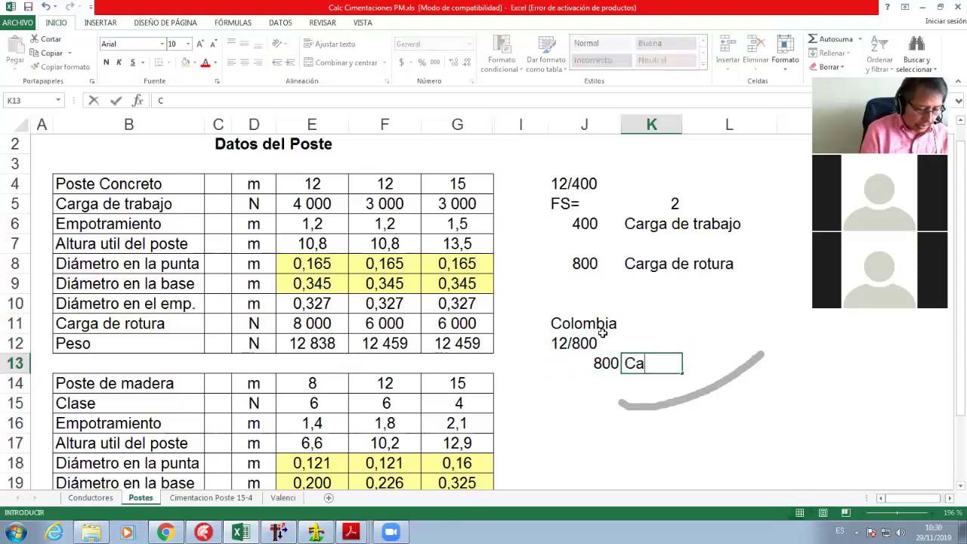
{"action": "type", "text": "rga de rotura"}
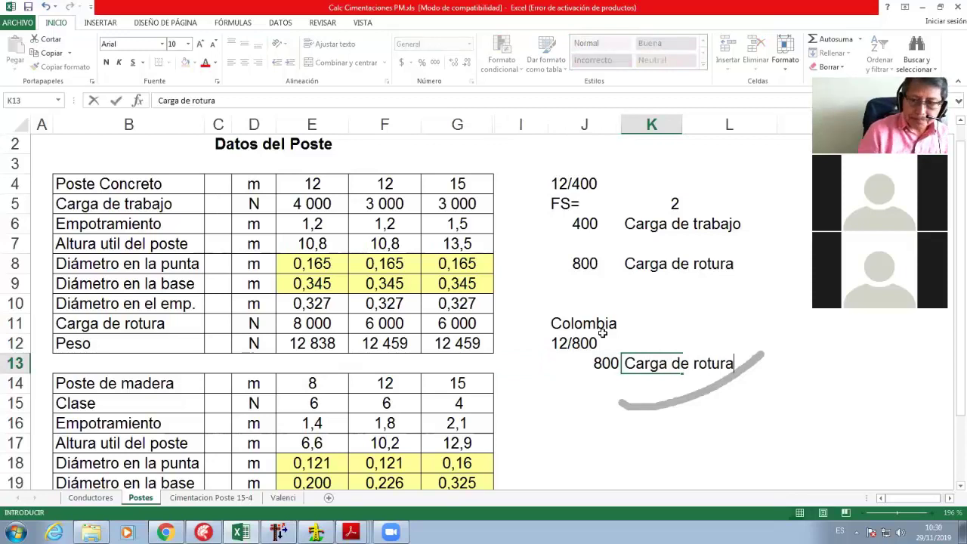
{"action": "key", "text": "Return"}
- Add the label FS in J14 with a safety factor of 2 in K14
{"action": "key", "text": "Left"}
{"action": "type", "text": "FS"}
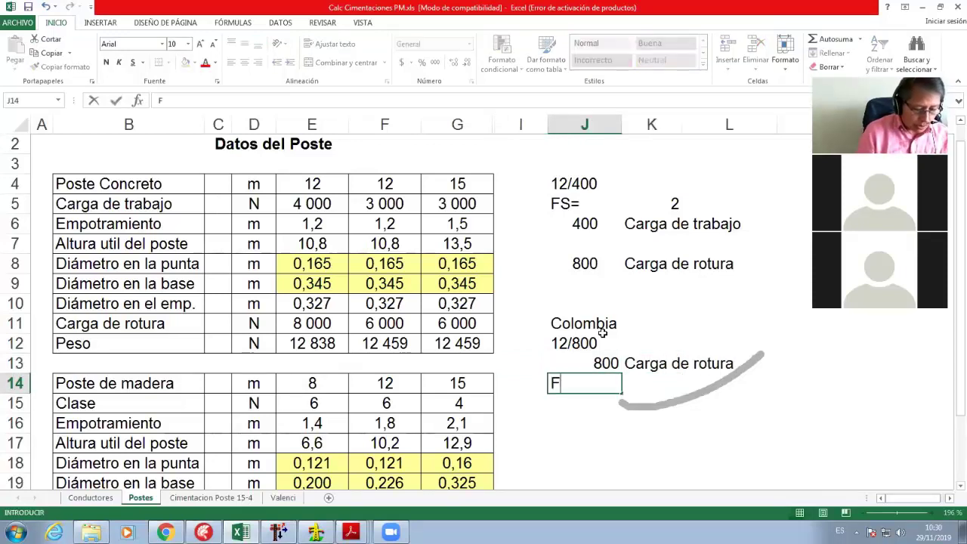
{"action": "key", "text": "Return"}
{"action": "key", "text": "Up"}
{"action": "key", "text": "Right"}
{"action": "type", "text": "2"}
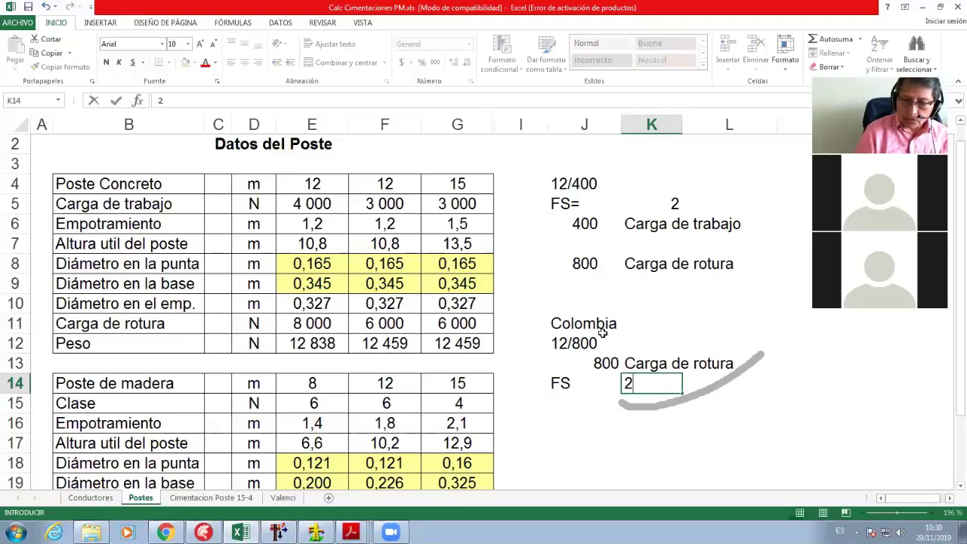
{"action": "key", "text": "Return"}
- Calculate the working load in J15 with the formula +J13/K14
{"action": "key", "text": "Left"}
{"action": "type", "text": "+"}
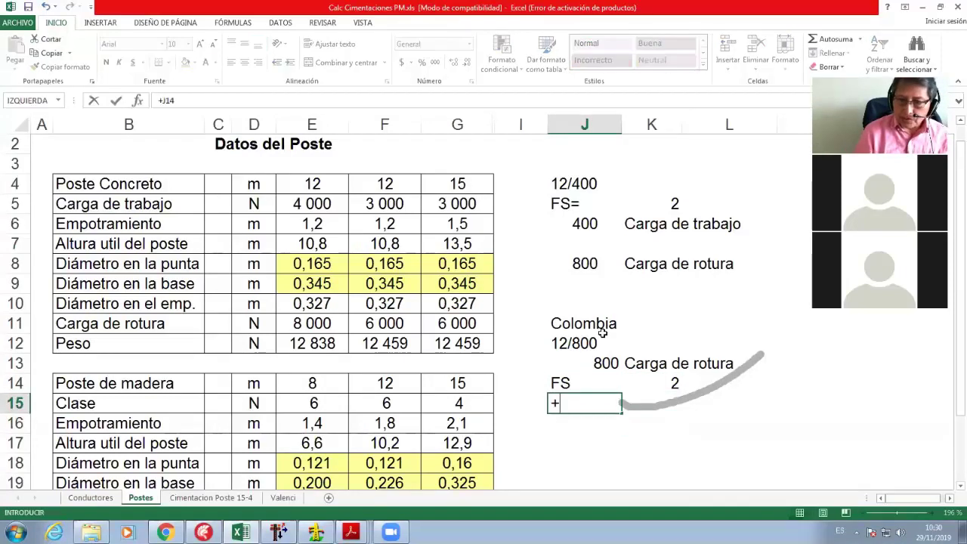
{"action": "key", "text": "Up"}
{"action": "key", "text": "Up"}
{"action": "type", "text": "/"}
{"action": "key", "text": "Up"}
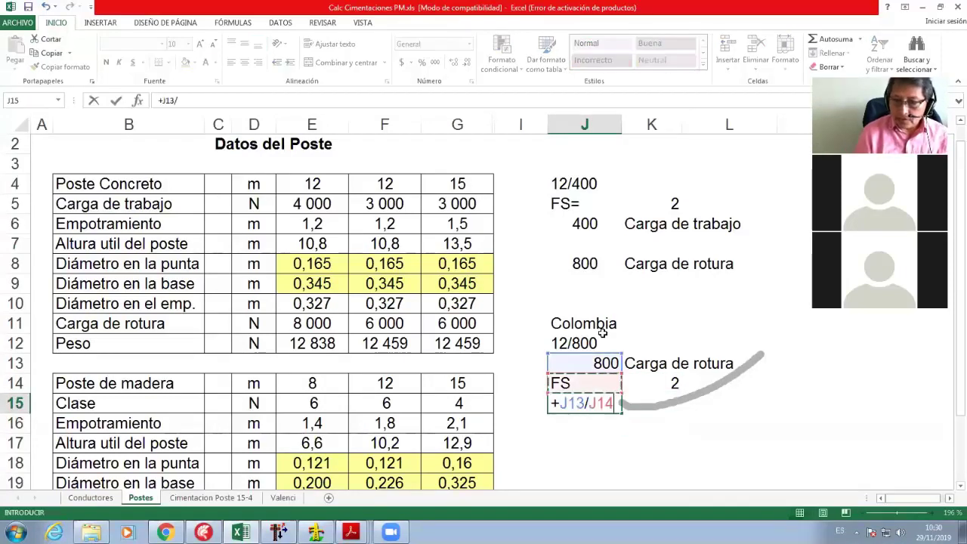
{"action": "key", "text": "Right"}
{"action": "key", "text": "Return"}
- Set the Colombia safety factor in K14 to 2,5
{"action": "key", "text": "Right"}
{"action": "key", "text": "Up"}
{"action": "key", "text": "Up"}
{"action": "type", "text": "2,5"}
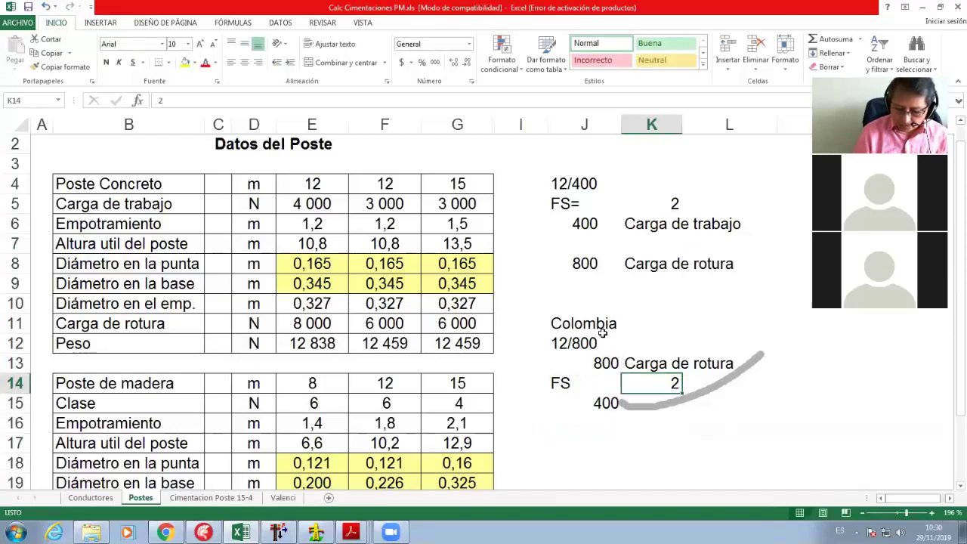
{"action": "key", "text": "Return"}
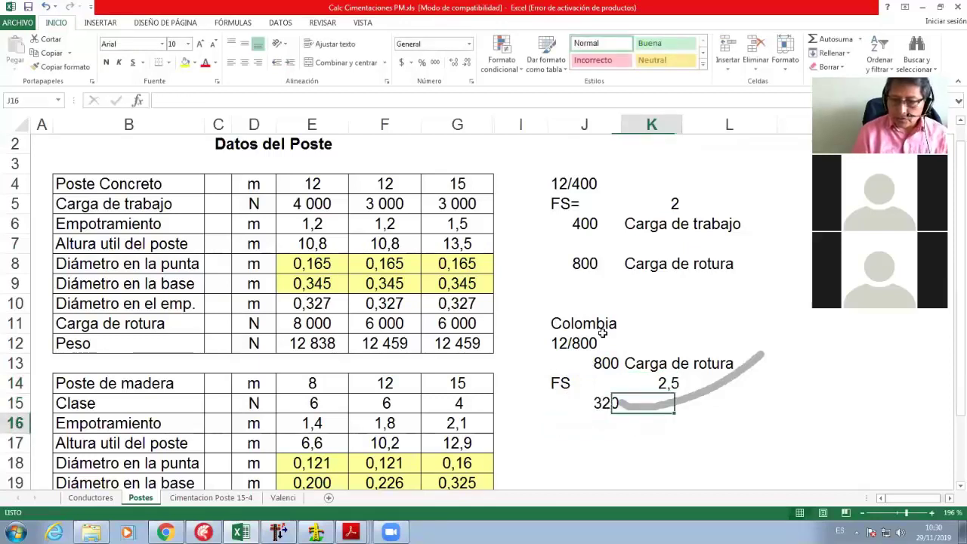
- Label the J15 result in K15 as "Carga de Trabajo"
{"action": "type", "text": "Carga de Tr"}
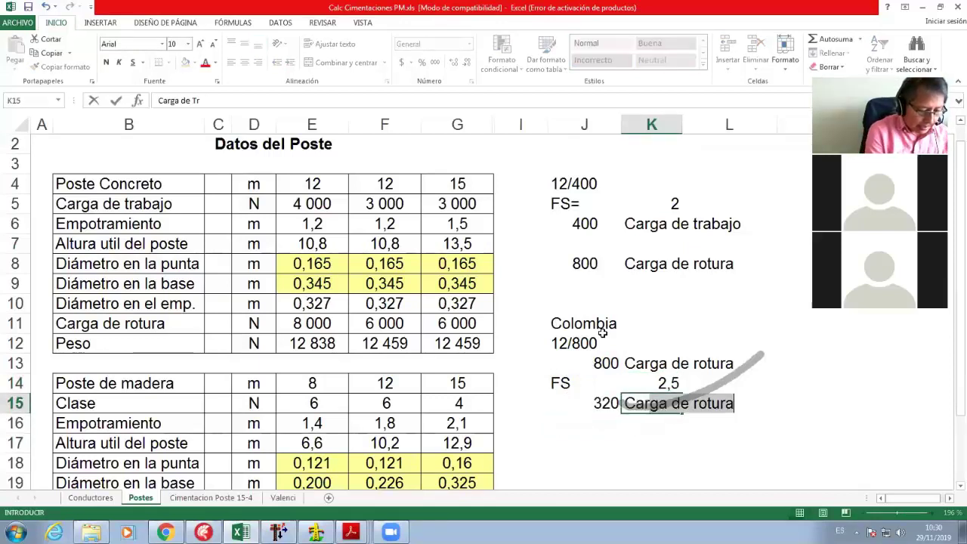
{"action": "type", "text": "aba"}
{"action": "key", "text": "Return"}
{"action": "scroll", "coordinate": [602, 332], "scroll_direction": "down", "scroll_amount": 1}
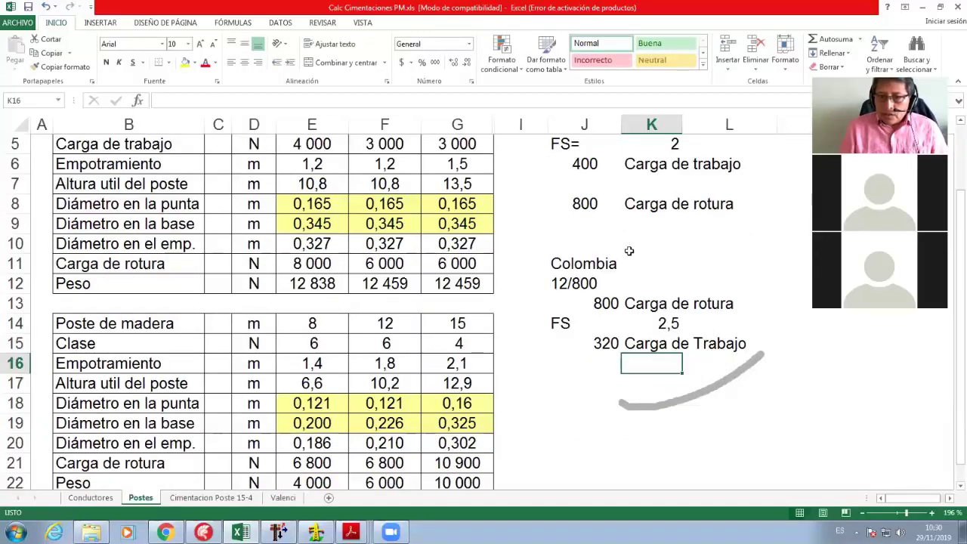
{"action": "scroll", "coordinate": [616, 238], "scroll_direction": "up", "scroll_amount": 1}
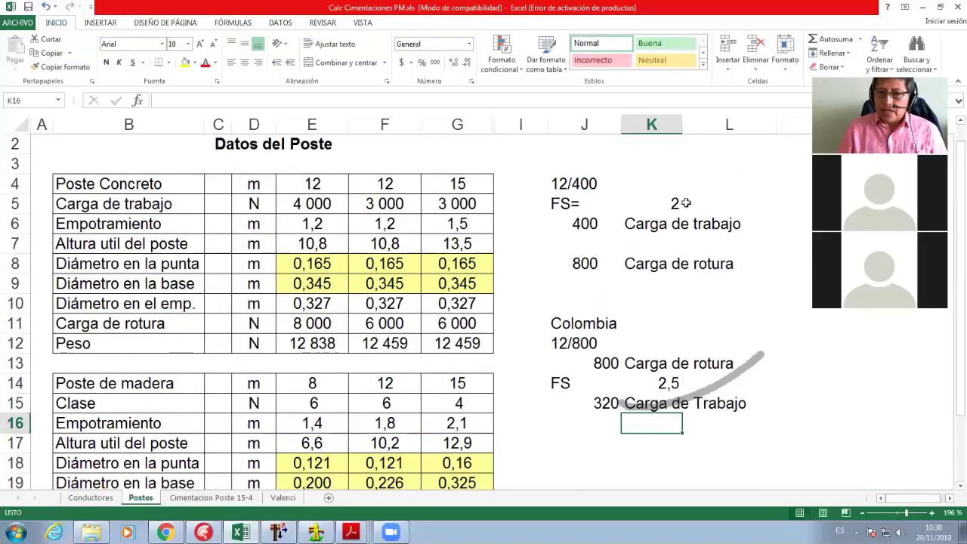
{"action": "left_click", "coordinate": [568, 178]}
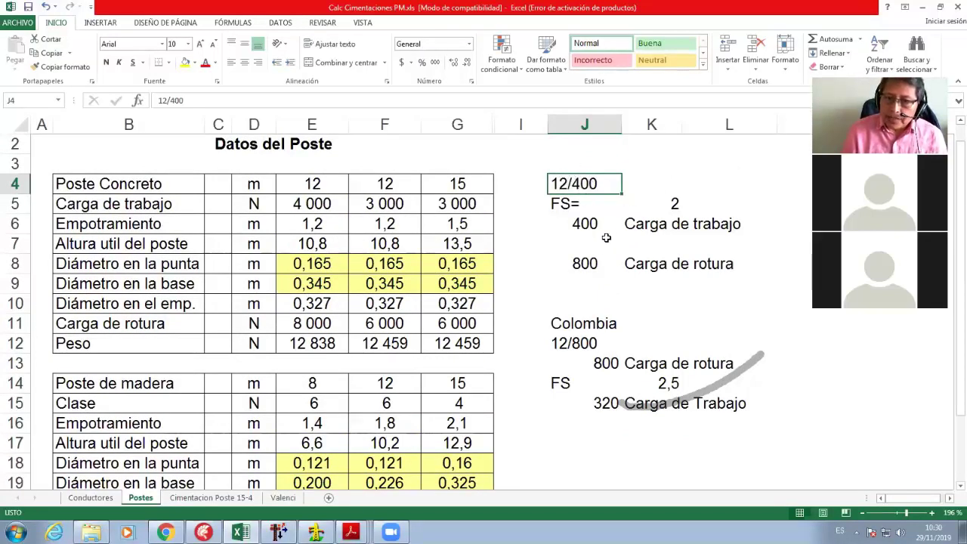
{"action": "left_click", "coordinate": [672, 202]}
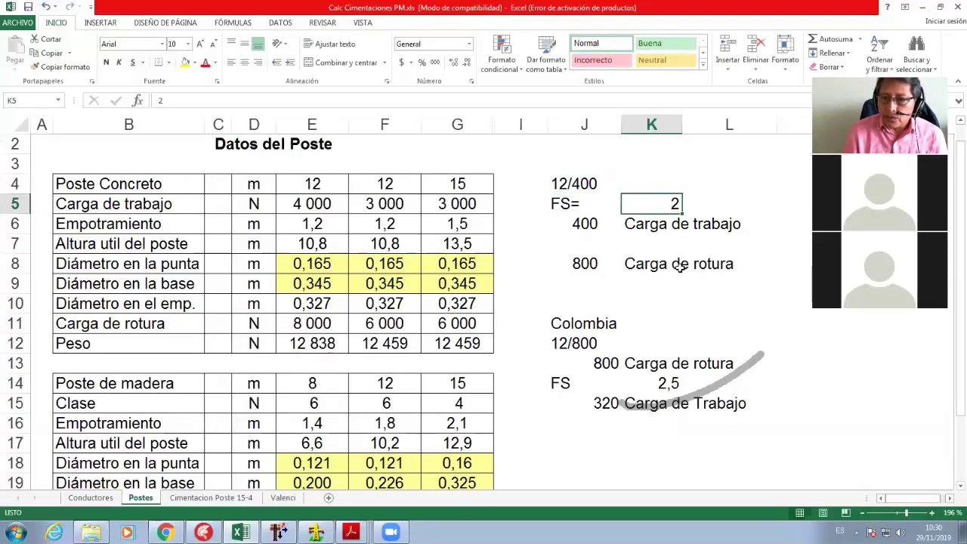
{"action": "scroll", "coordinate": [608, 219], "scroll_direction": "down", "scroll_amount": 1}
{"action": "scroll", "coordinate": [608, 219], "scroll_direction": "down", "scroll_amount": 1}
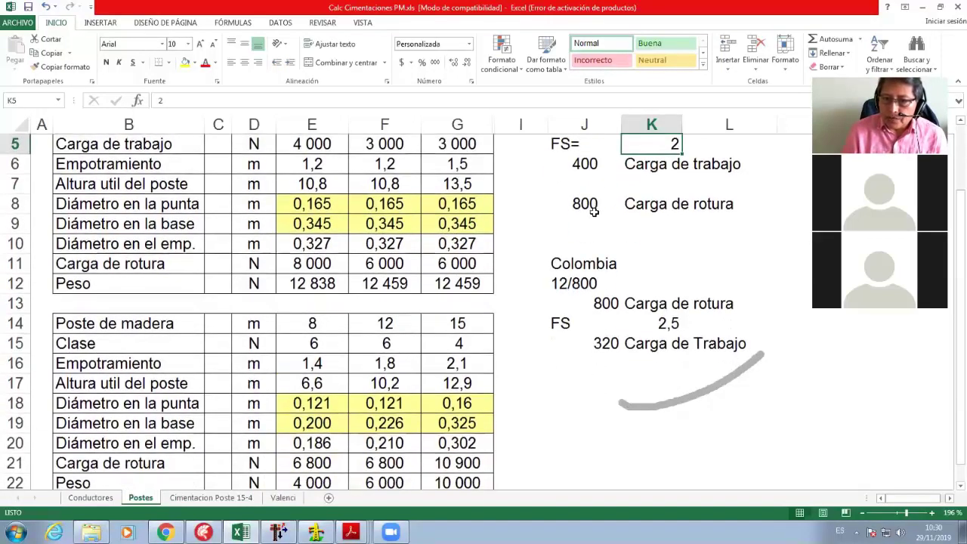
- Review the breaking load in J8 and the Colombia pole's heading, 12/800 designation and working-load formula in J15
{"action": "left_click", "coordinate": [594, 209]}
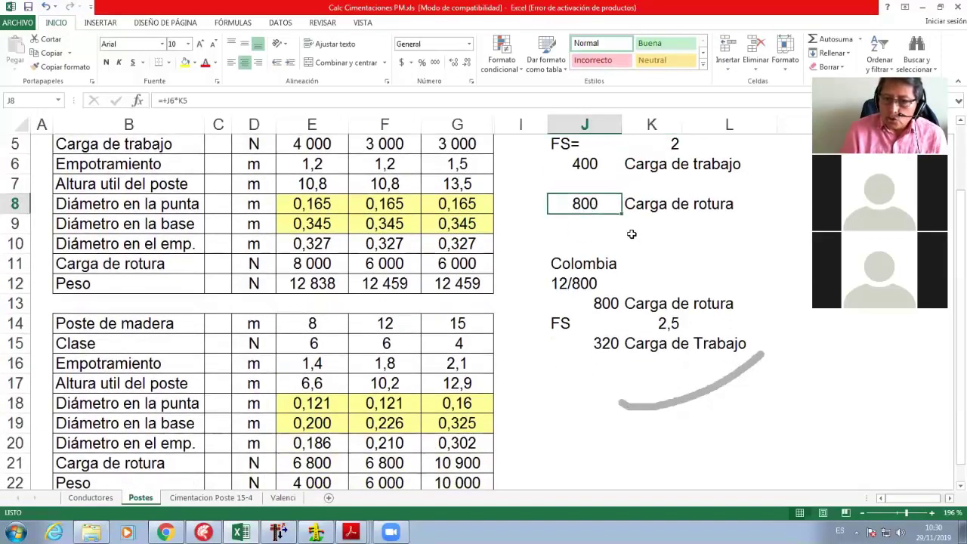
{"action": "left_click", "coordinate": [589, 263]}
{"action": "left_click", "coordinate": [579, 284]}
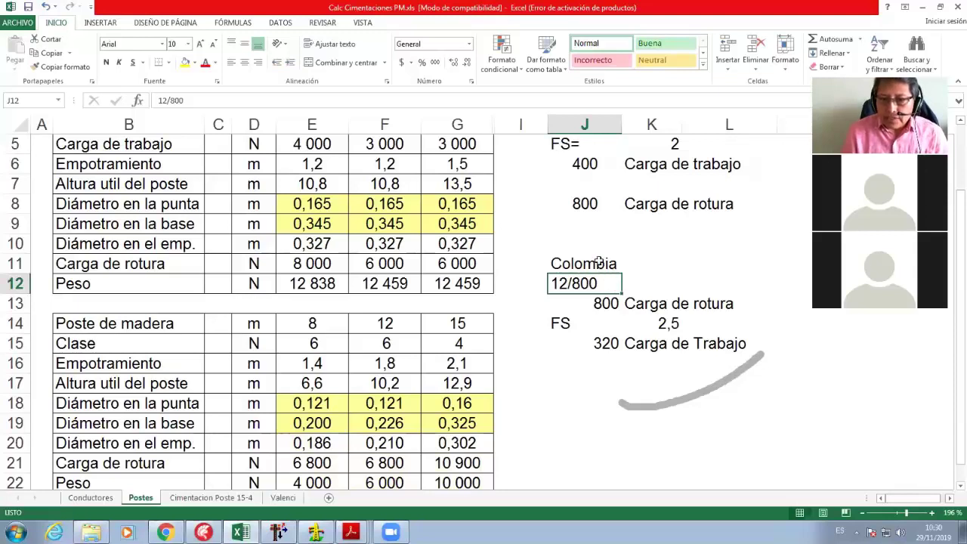
{"action": "left_click", "coordinate": [608, 340]}
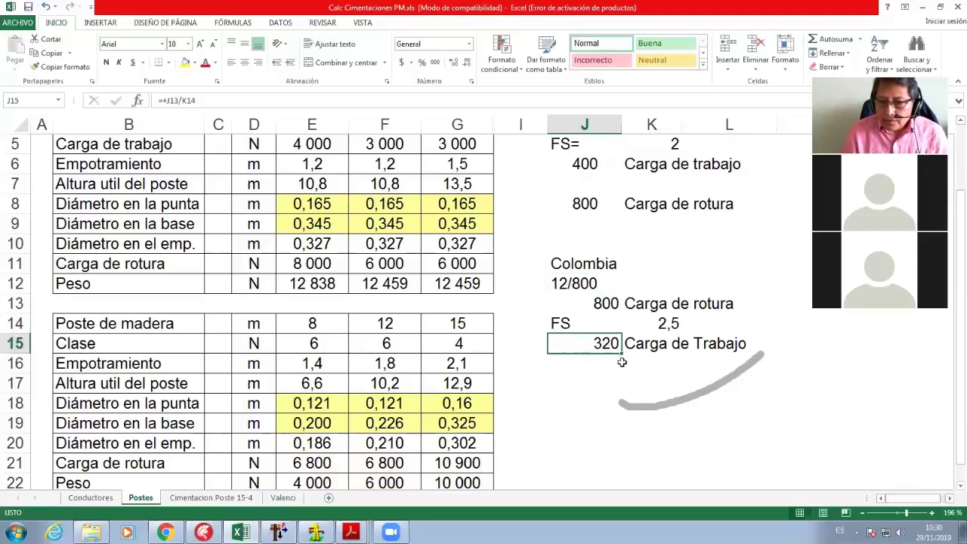
- Try a safety factor of 2 for the Colombia pole in K14, and set it back to 2,5
{"action": "left_click", "coordinate": [664, 325]}
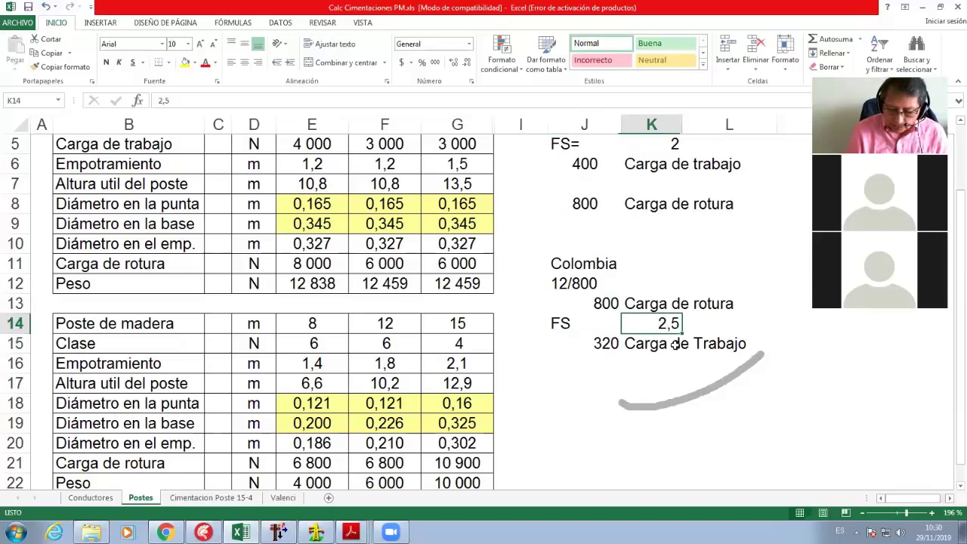
{"action": "type", "text": "2"}
{"action": "key", "text": "Return"}
{"action": "key", "text": "Up"}
{"action": "type", "text": "2,5"}
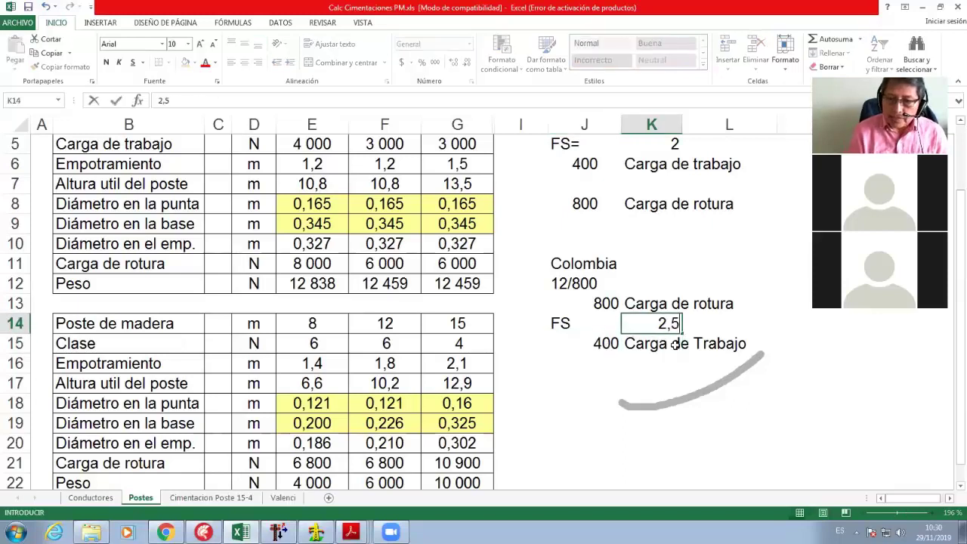
{"action": "key", "text": "Left"}
{"action": "key", "text": "Up"}
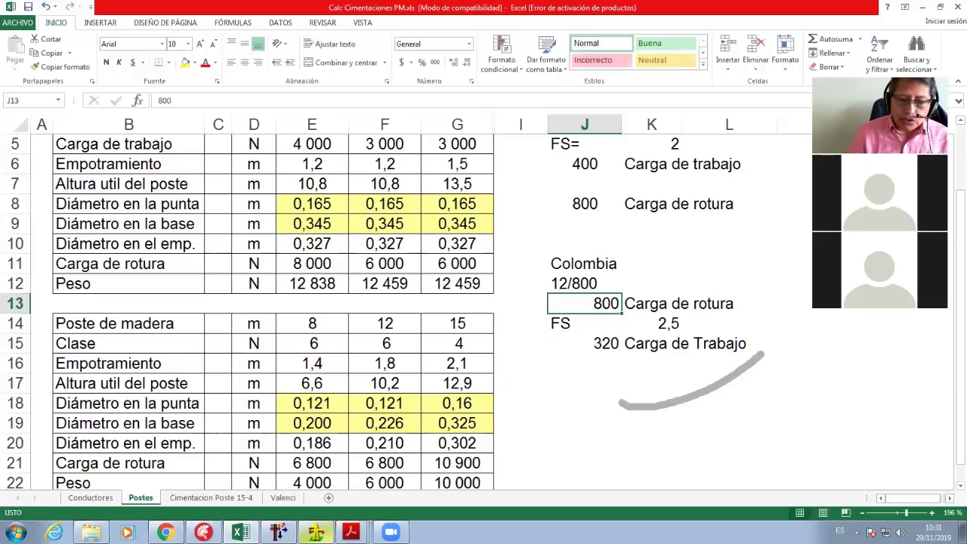
- Switch to DLT-CAD and open the general supports database at the concrete pole list
{"action": "left_click", "coordinate": [316, 532]}
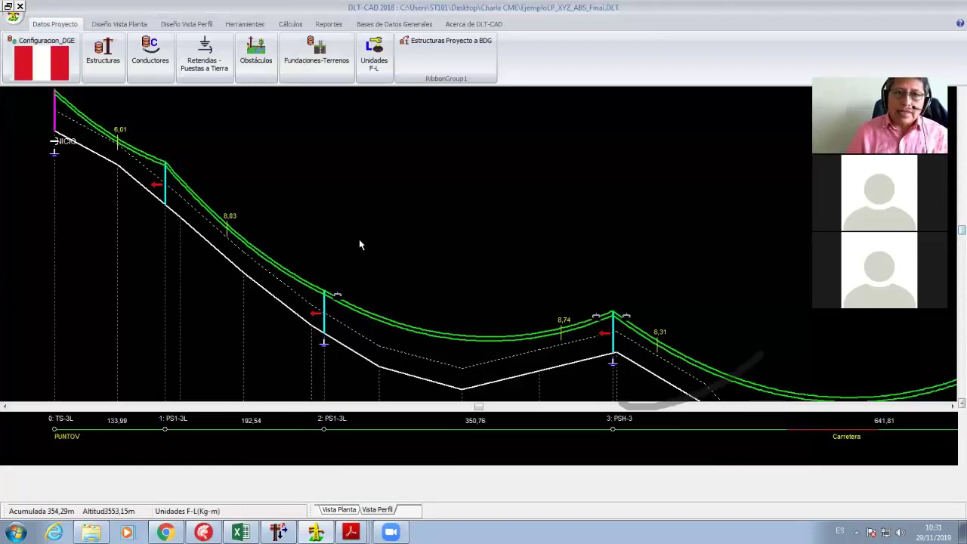
{"action": "left_click", "coordinate": [392, 24]}
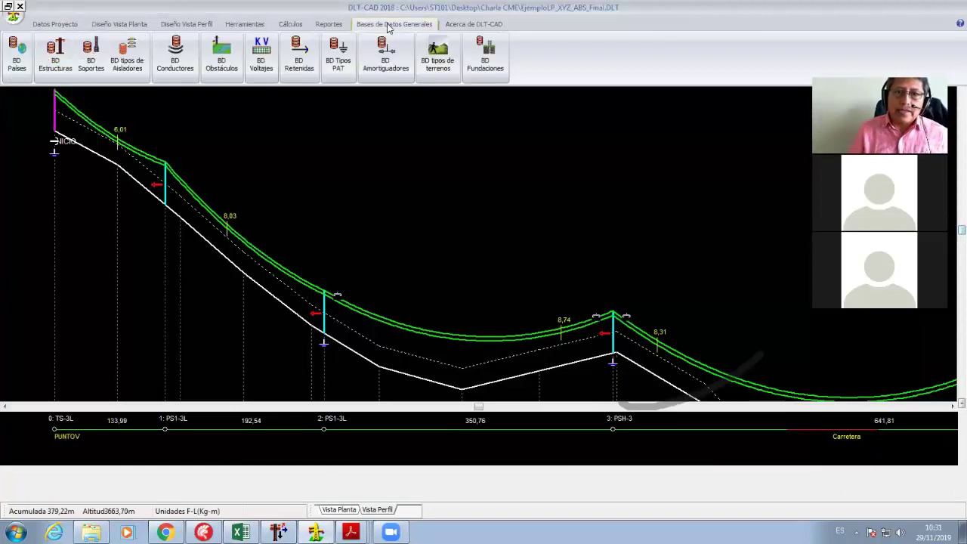
{"action": "left_click", "coordinate": [86, 68]}
{"action": "left_click", "coordinate": [311, 338]}
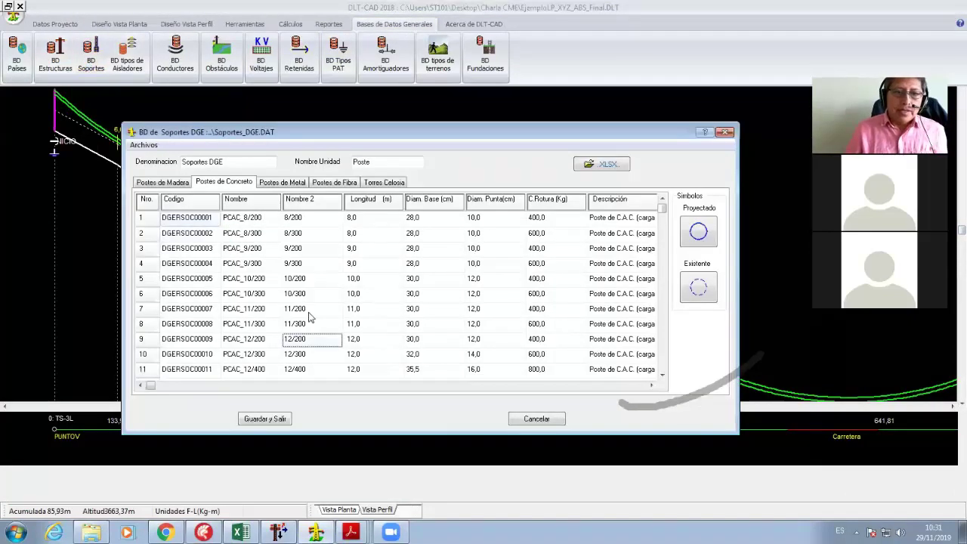
- Examine the DGE concrete poles' length/load designations from 8/300 to 12/400 in the Nombre 2 column
{"action": "left_click", "coordinate": [296, 262]}
{"action": "key", "text": "Down"}
{"action": "key", "text": "Down"}
{"action": "key", "text": "Down"}
{"action": "key", "text": "Down"}
{"action": "key", "text": "Down"}
{"action": "key", "text": "Down"}
{"action": "key", "text": "Down"}
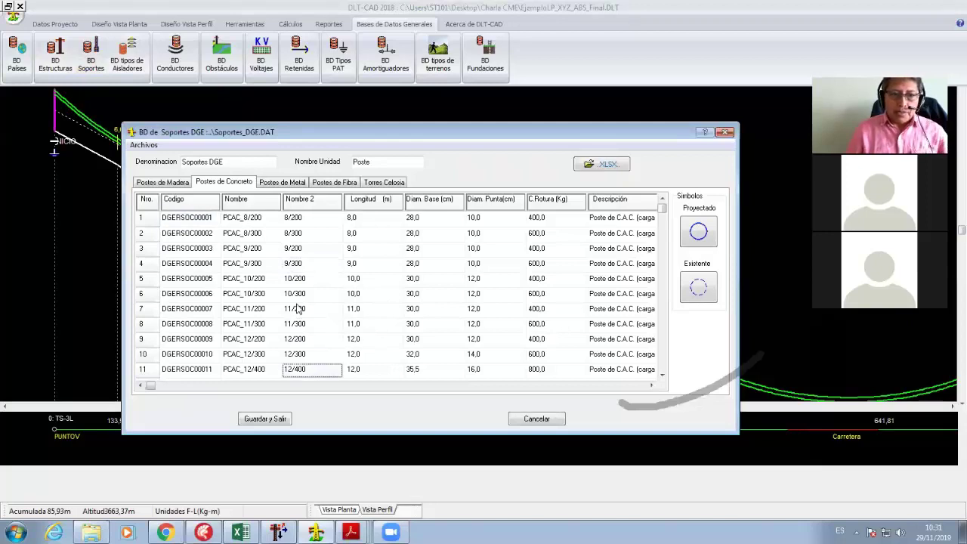
{"action": "key", "text": "Up"}
{"action": "key", "text": "Up"}
{"action": "key", "text": "Up"}
{"action": "key", "text": "Up"}
{"action": "key", "text": "Up"}
{"action": "key", "text": "Up"}
{"action": "key", "text": "Up"}
{"action": "key", "text": "Up"}
{"action": "key", "text": "Up"}
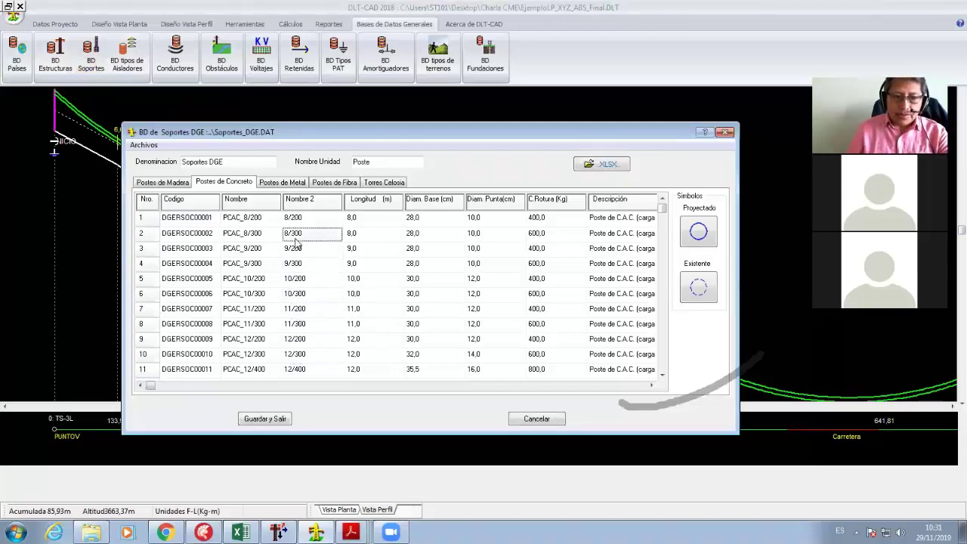
{"action": "left_click", "coordinate": [303, 309]}
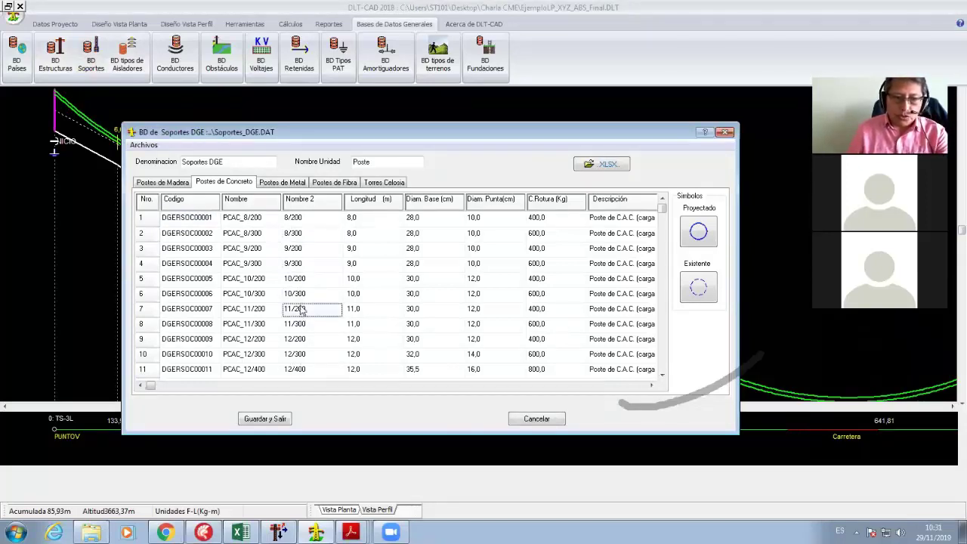
{"action": "left_click", "coordinate": [295, 266]}
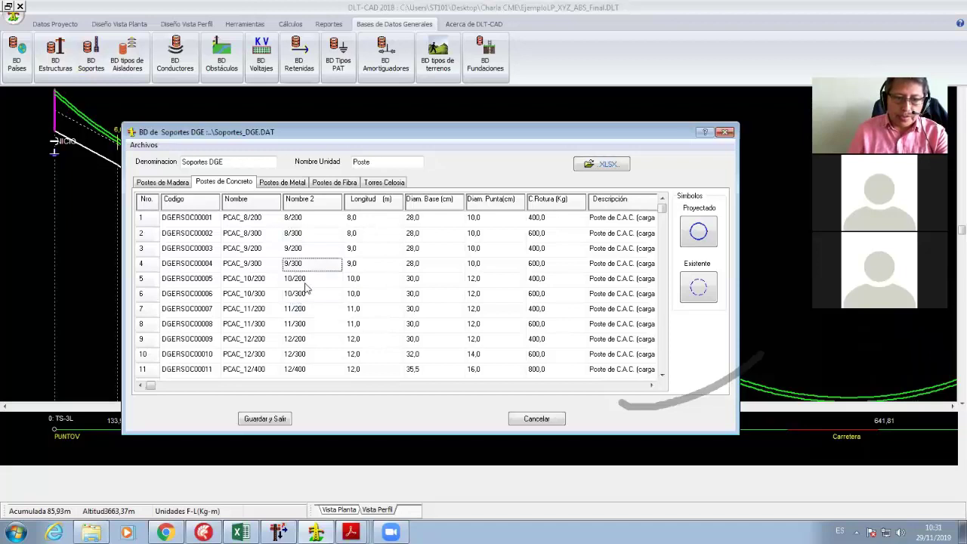
{"action": "left_click", "coordinate": [305, 324]}
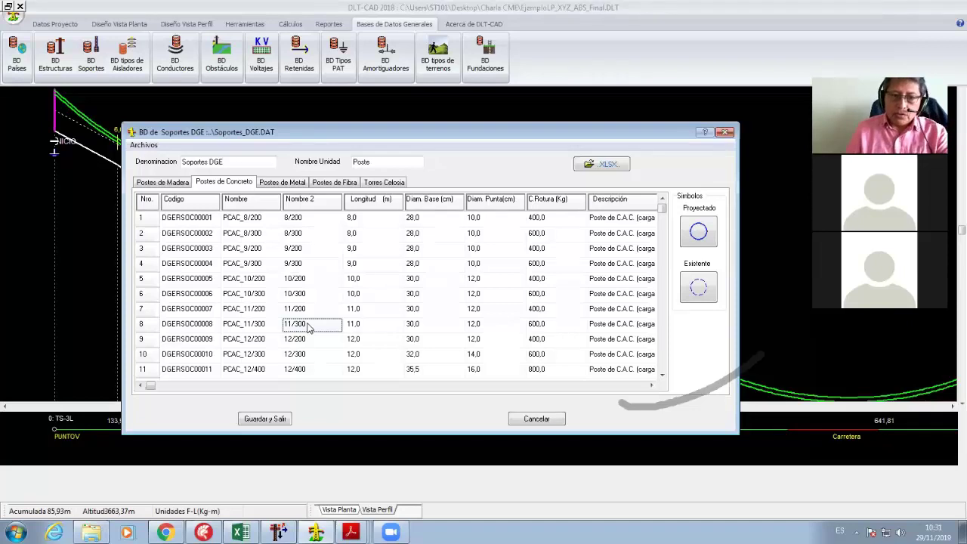
- Load the Soportes_ECARIBE.DAT table into the supports database
{"action": "left_click", "coordinate": [144, 145]}
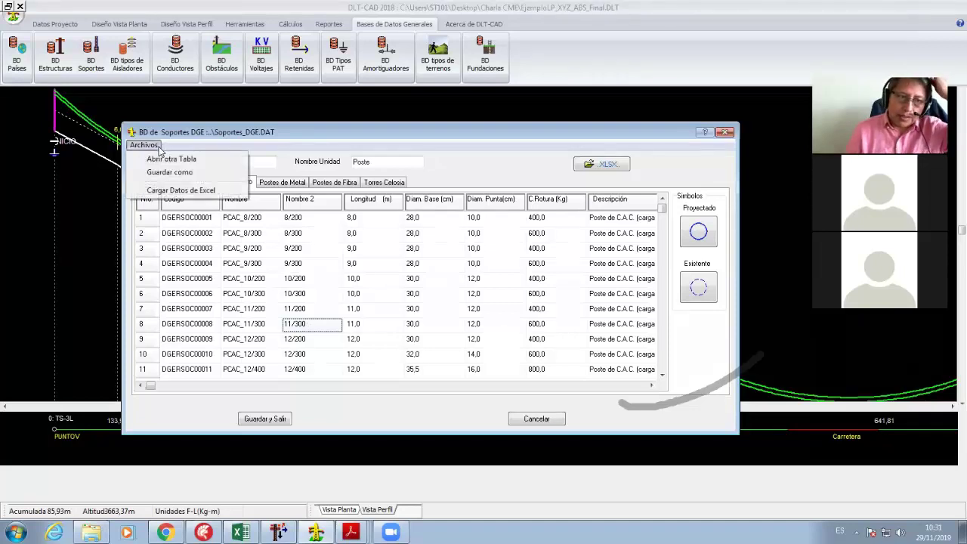
{"action": "left_click", "coordinate": [170, 158]}
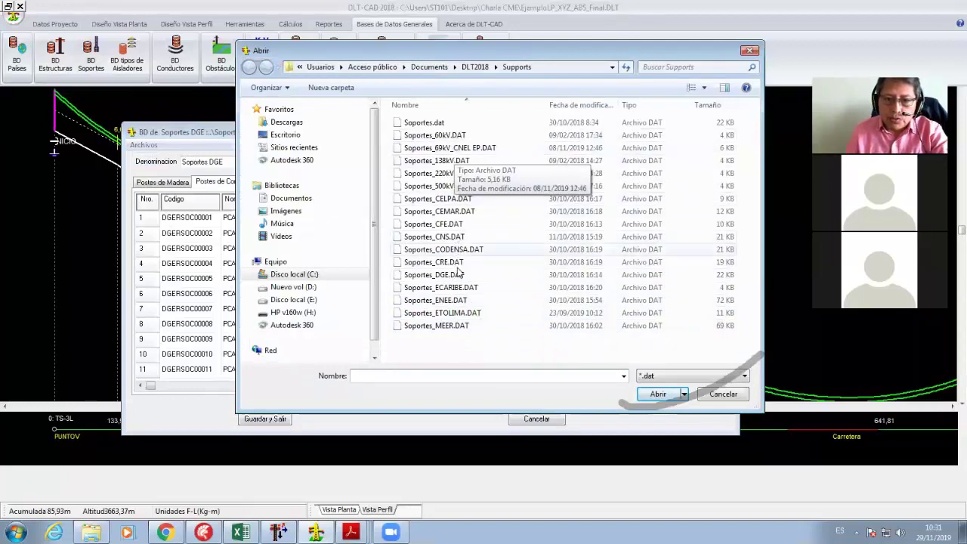
{"action": "left_click", "coordinate": [445, 287]}
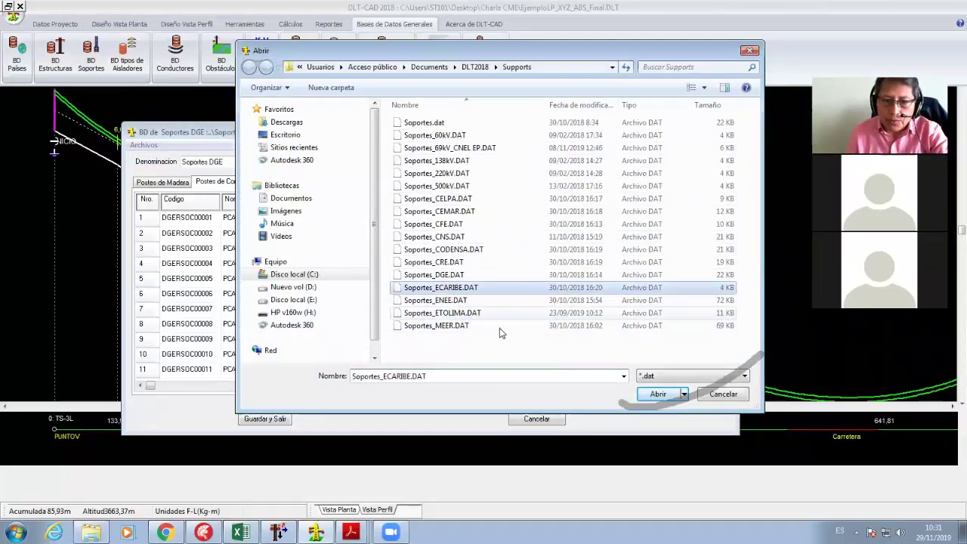
{"action": "left_click", "coordinate": [657, 394]}
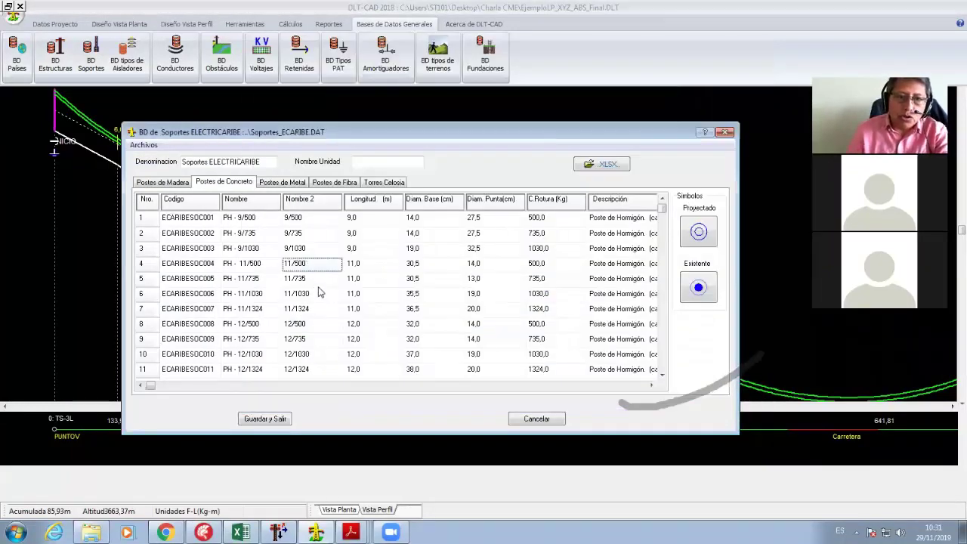
- Examine the 11/1030 and 11/1324 concrete pole designations in the ELECTRICARIBE table against their breaking loads
{"action": "key", "text": "Down"}
{"action": "key", "text": "Down"}
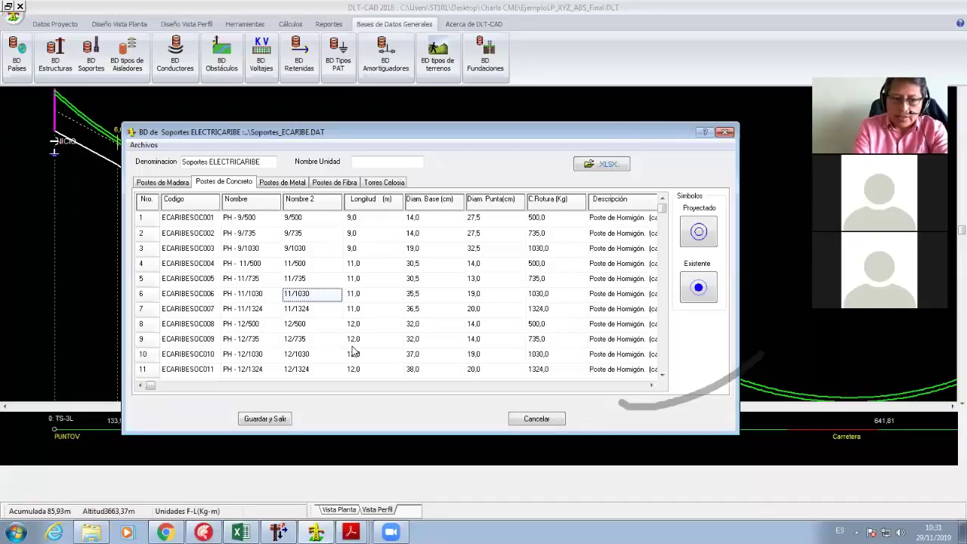
{"action": "key", "text": "Down"}
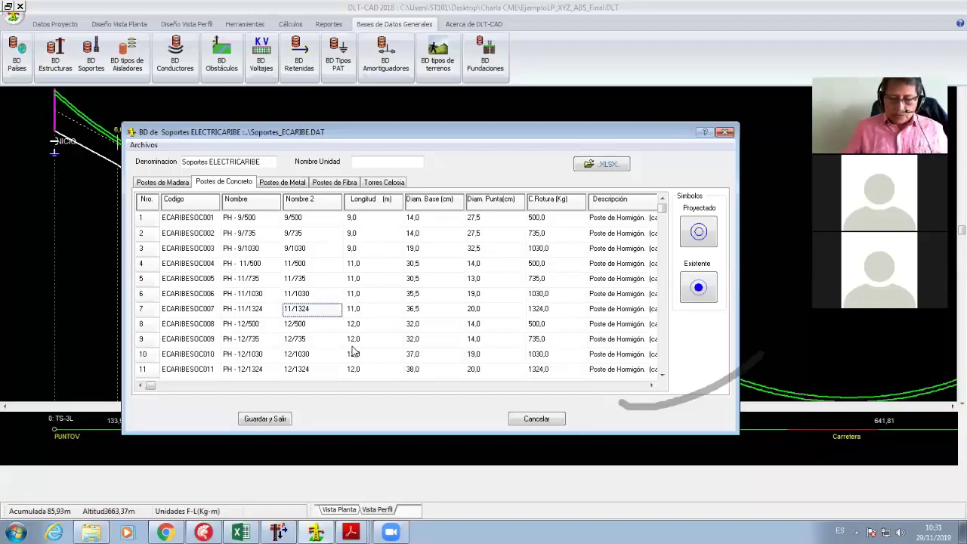
{"action": "left_click", "coordinate": [803, 179]}
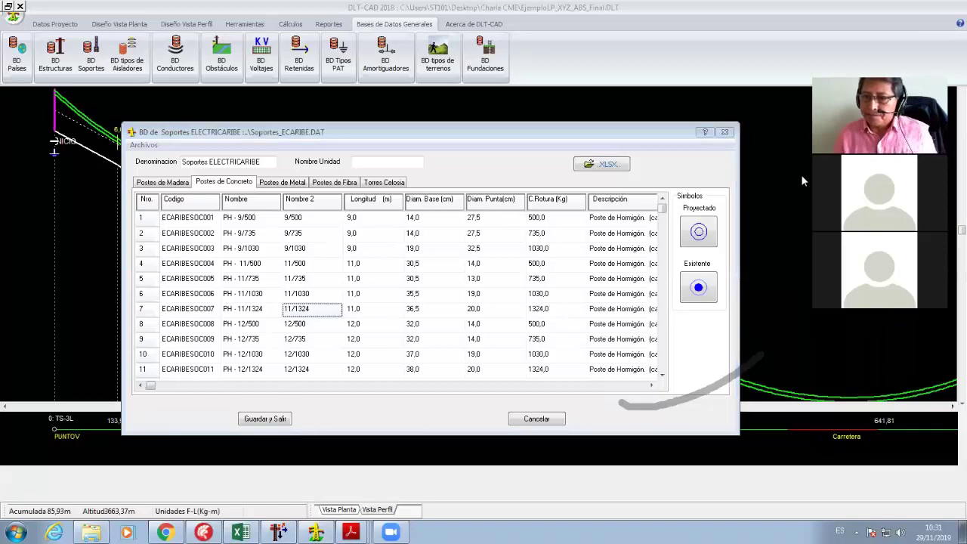
- Switch to the MDM005 PDF in Adobe Acrobat Reader and view the pole load diagram and failure criterion on page 7
{"action": "key", "text": "alt+Tab"}
{"action": "scroll", "coordinate": [373, 326], "scroll_direction": "down", "scroll_amount": 5}
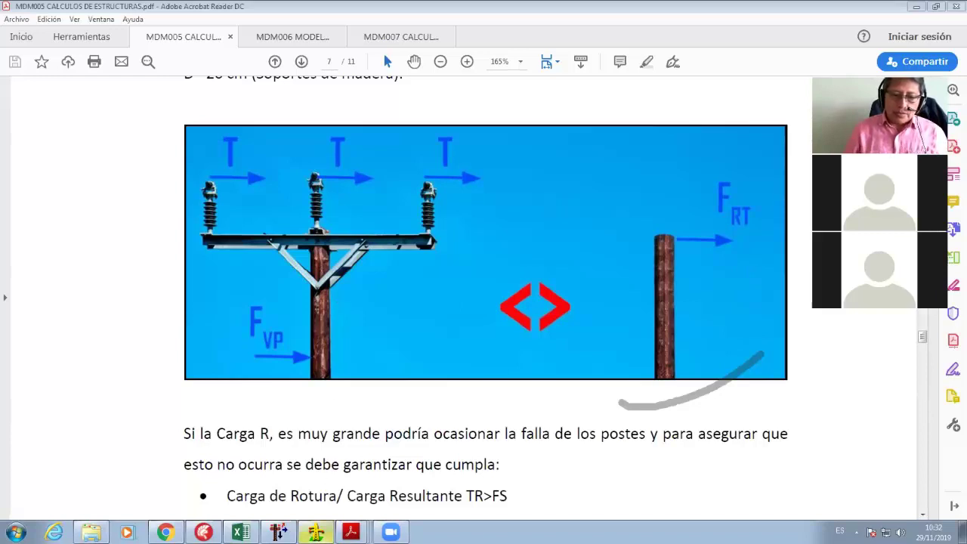
- Switch back to DLT-CAD's structures database and view the PA1-1N, PA1-2N and PS1-3L assemblies
{"action": "left_click", "coordinate": [316, 533]}
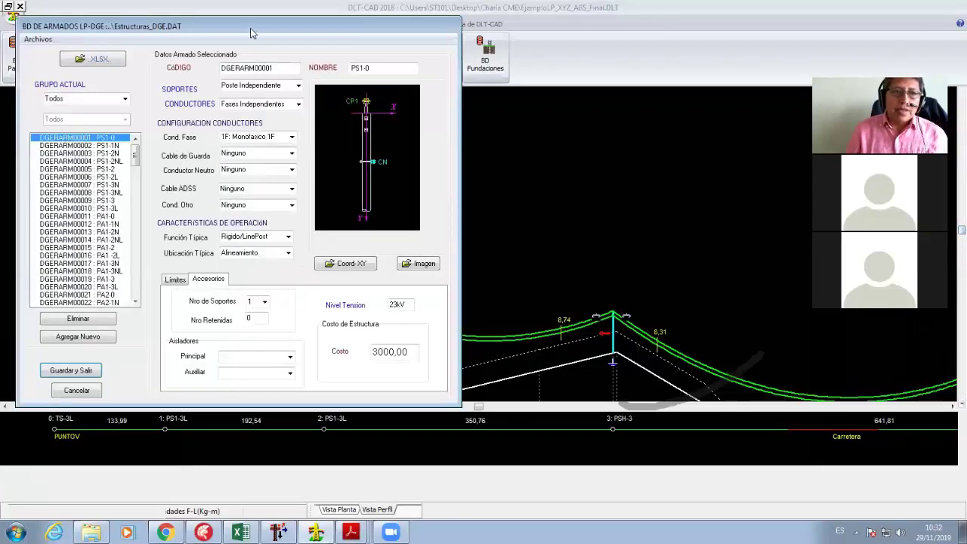
{"action": "left_click_drag", "start_coordinate": [251, 31], "coordinate": [637, 75]}
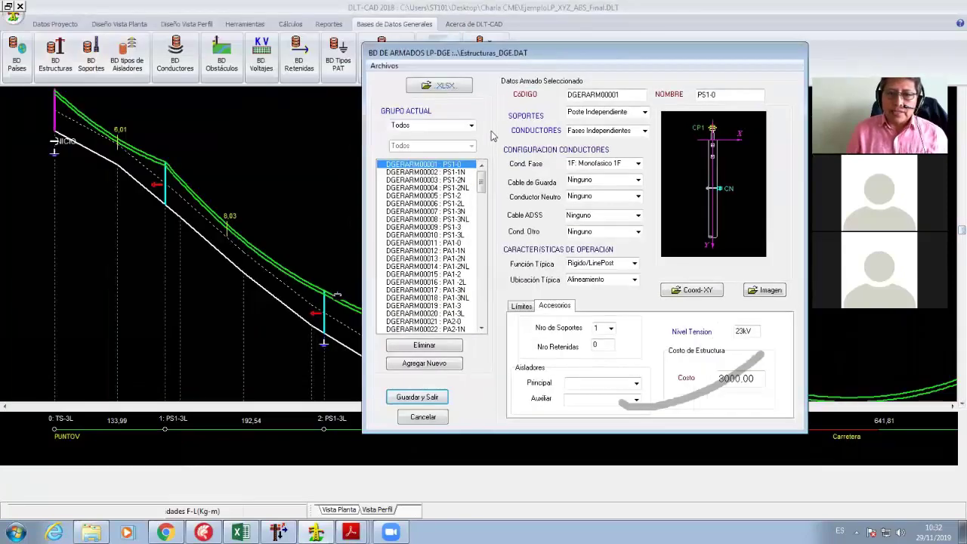
{"action": "left_click", "coordinate": [463, 248]}
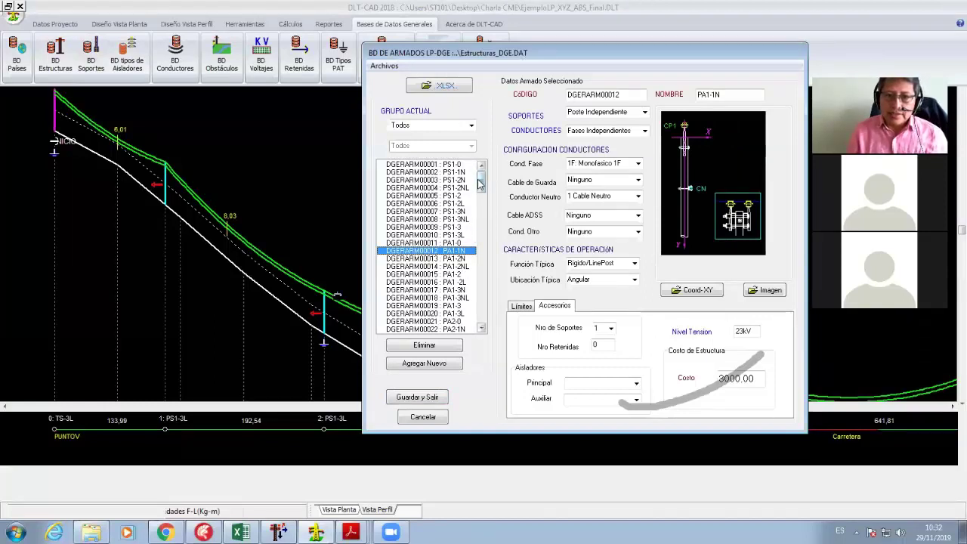
{"action": "left_click", "coordinate": [464, 258]}
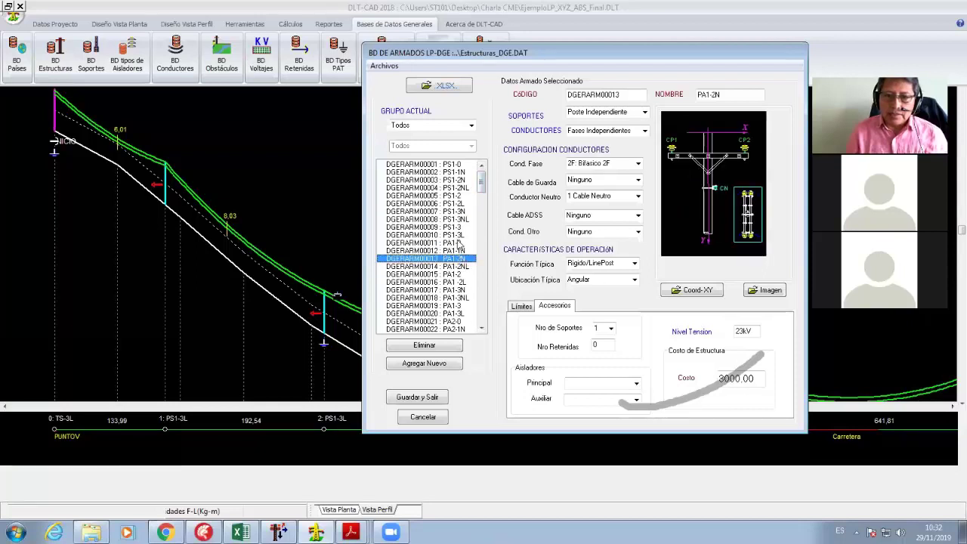
{"action": "left_click", "coordinate": [457, 234]}
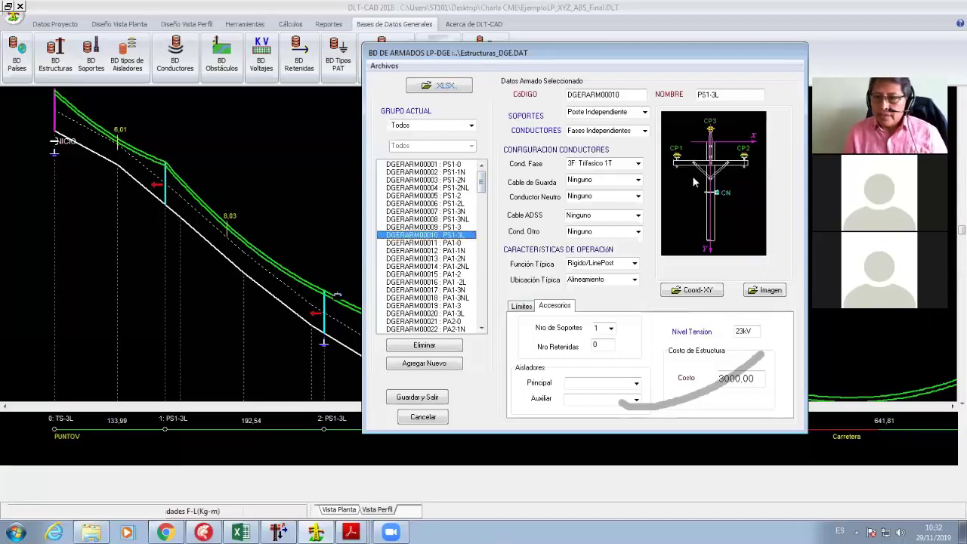
{"action": "left_click_drag", "start_coordinate": [667, 52], "coordinate": [635, 44]}
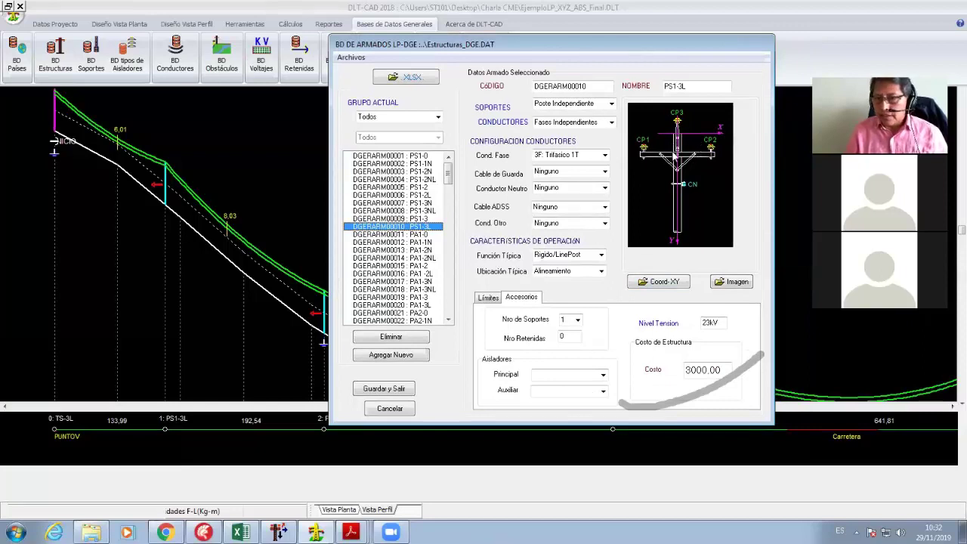
- Display the limits of the PS1-3L assembly and inspect its wind span and weight span
{"action": "left_click", "coordinate": [488, 299]}
{"action": "scroll", "coordinate": [723, 381], "scroll_direction": "down", "scroll_amount": 1}
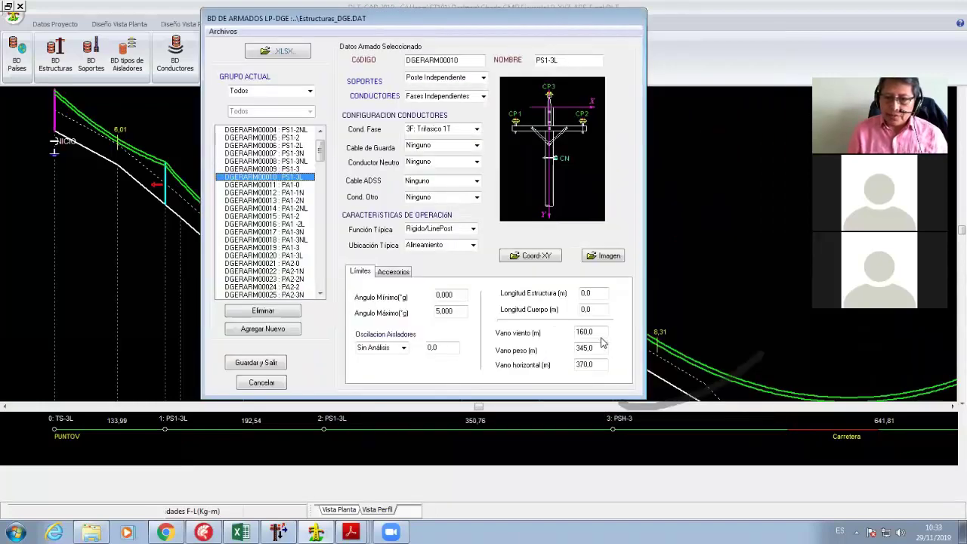
{"action": "double_click", "coordinate": [603, 332]}
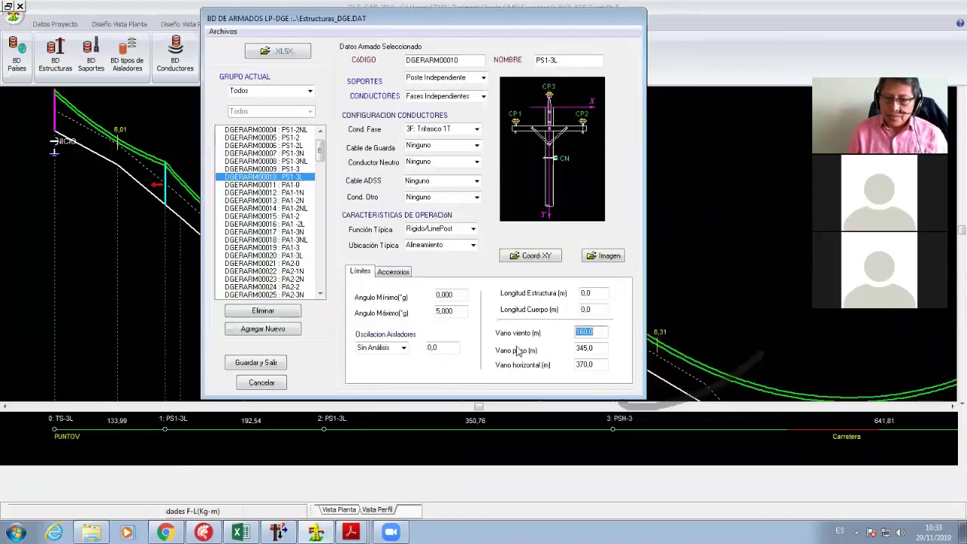
{"action": "left_click", "coordinate": [602, 347]}
{"action": "double_click", "coordinate": [602, 348]}
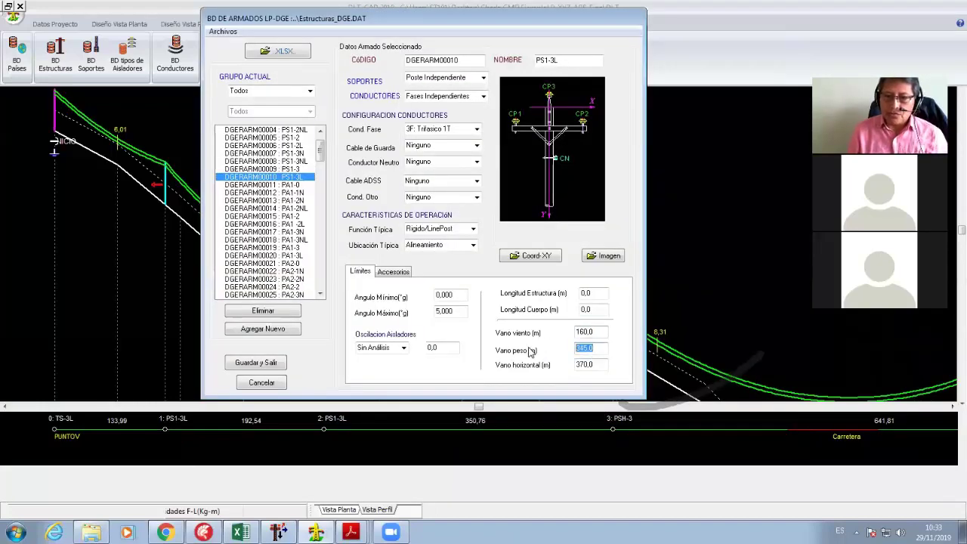
{"action": "key", "text": "shift+Tab"}
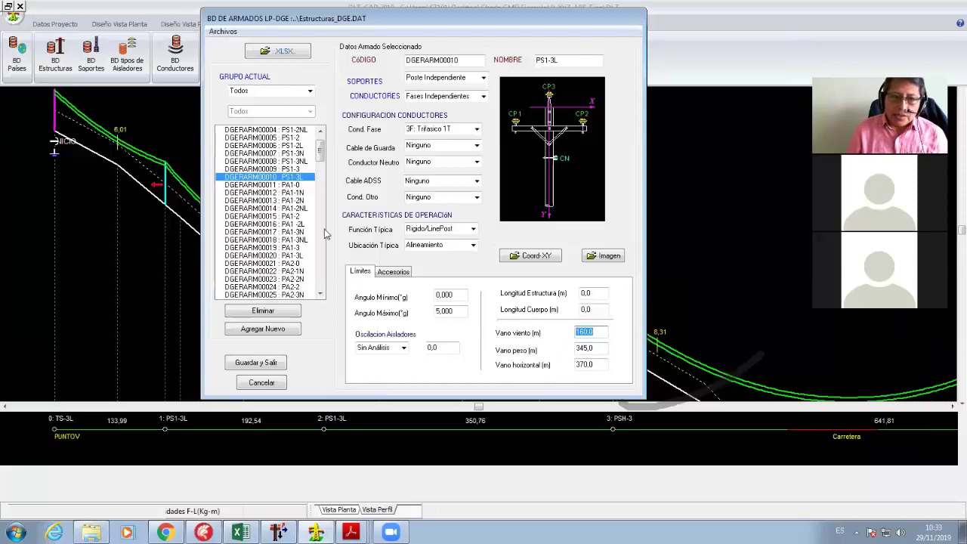
- Inspect the wind span and weight span limits of the PA1-0 and PA1-1N assemblies
{"action": "left_click", "coordinate": [298, 185]}
{"action": "double_click", "coordinate": [591, 347]}
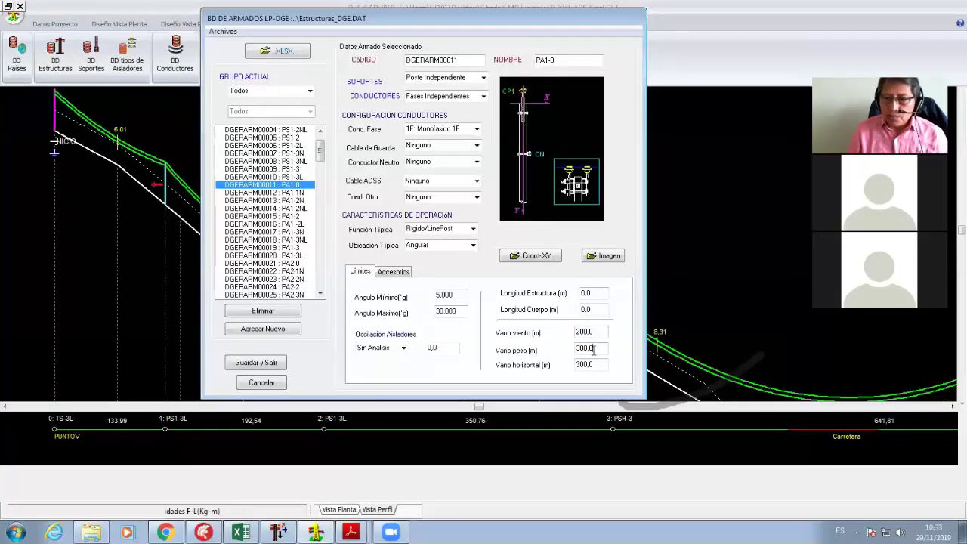
{"action": "key", "text": "Down"}
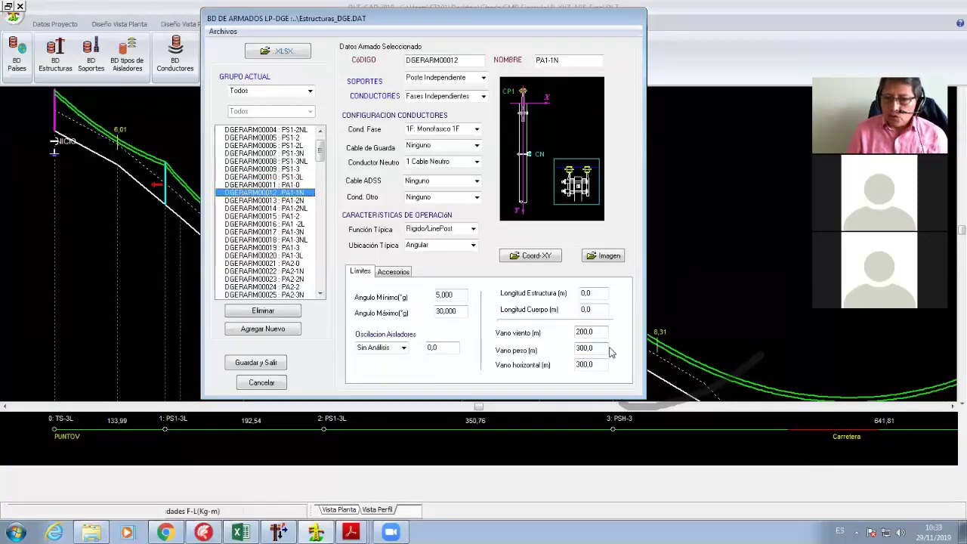
{"action": "key", "text": "shift+Tab"}
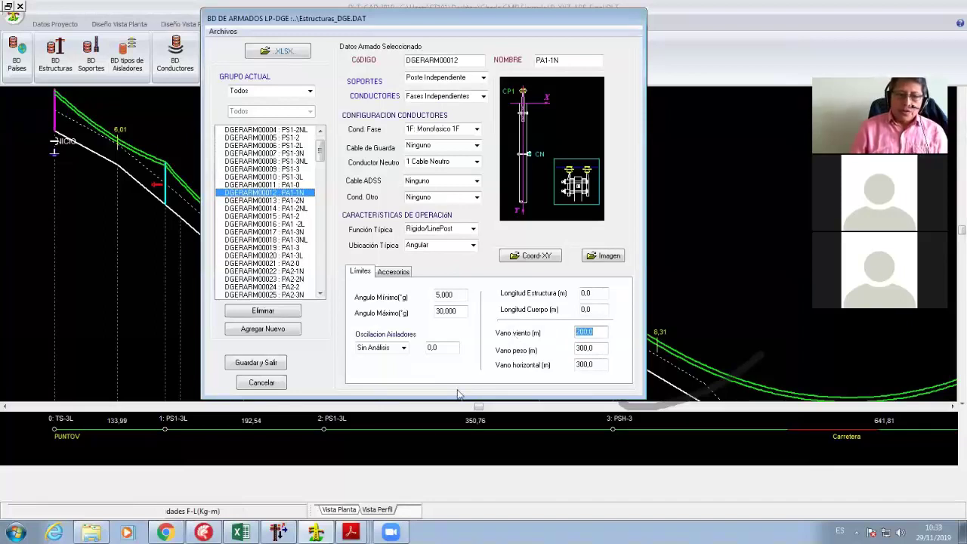
- Switch to the MDM005 PDF in Adobe Acrobat Reader, view the pole load diagram on page 7, and return to DLT-CAD
{"action": "left_click", "coordinate": [350, 532]}
{"action": "left_click", "coordinate": [357, 465]}
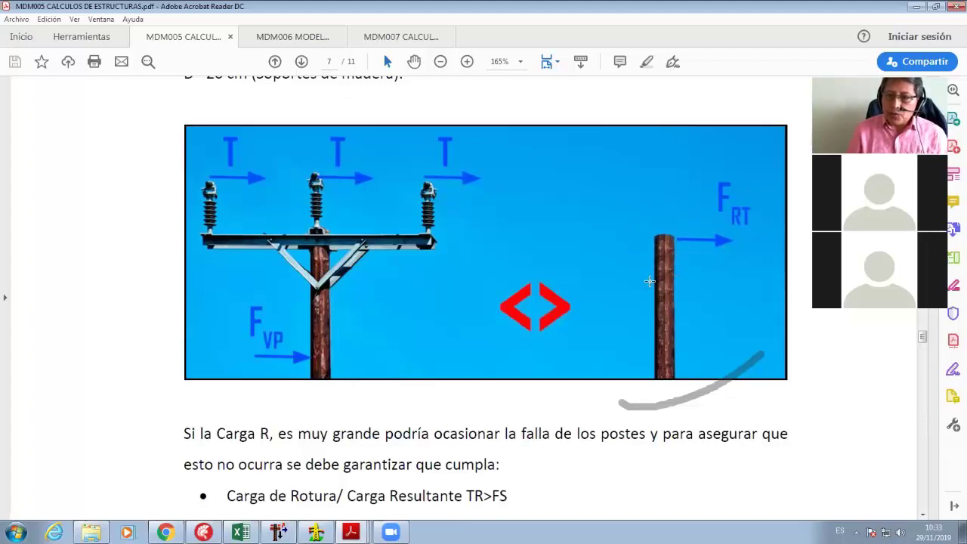
{"action": "key", "text": "alt+Tab"}
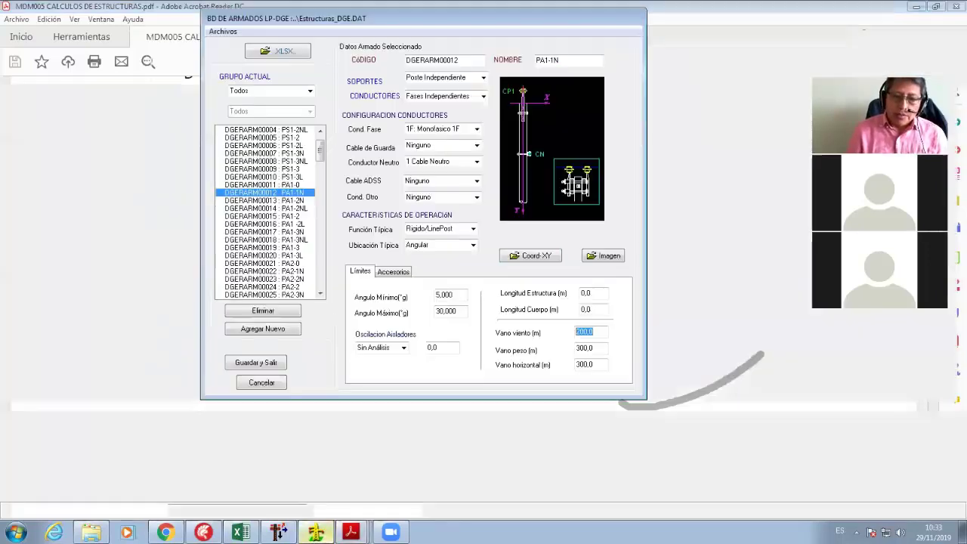
- Inspect the wind span and weight span limits of PA1-1N, and close the structures database without saving
{"action": "left_click_drag", "start_coordinate": [594, 331], "coordinate": [522, 337]}
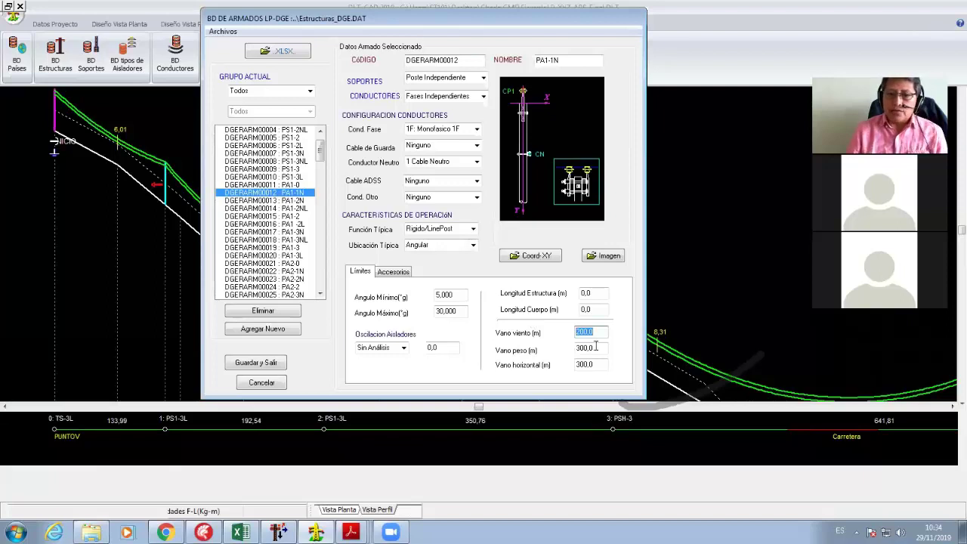
{"action": "key", "text": "Tab"}
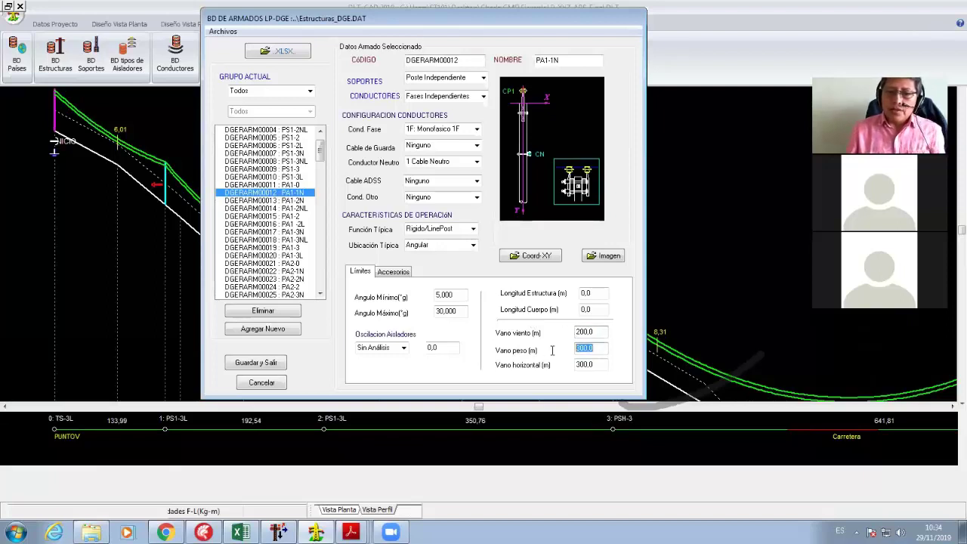
{"action": "left_click", "coordinate": [262, 382]}
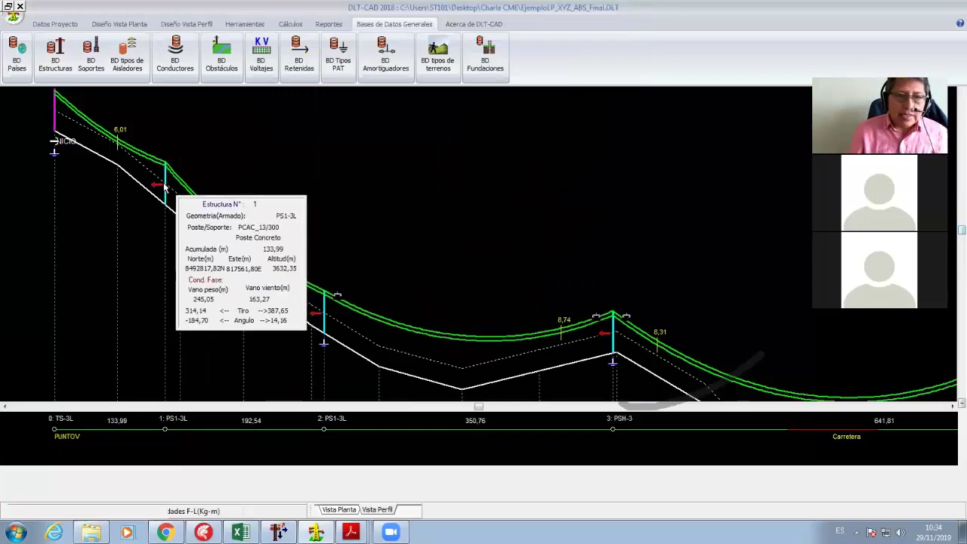
- Open the project's own structures table and examine the angle and span limits of the first listed assemblies
{"action": "left_click_drag", "start_coordinate": [234, 289], "coordinate": [343, 331]}
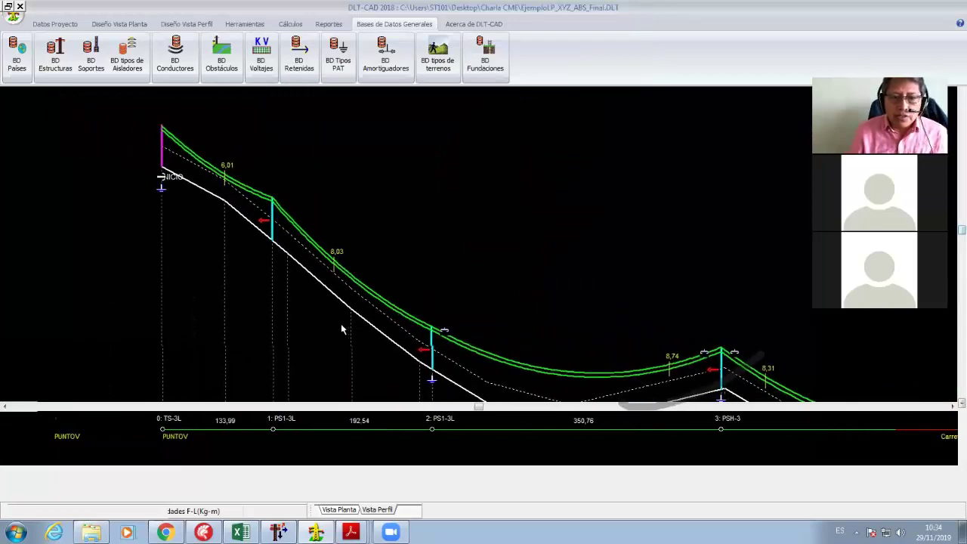
{"action": "left_click", "coordinate": [62, 60]}
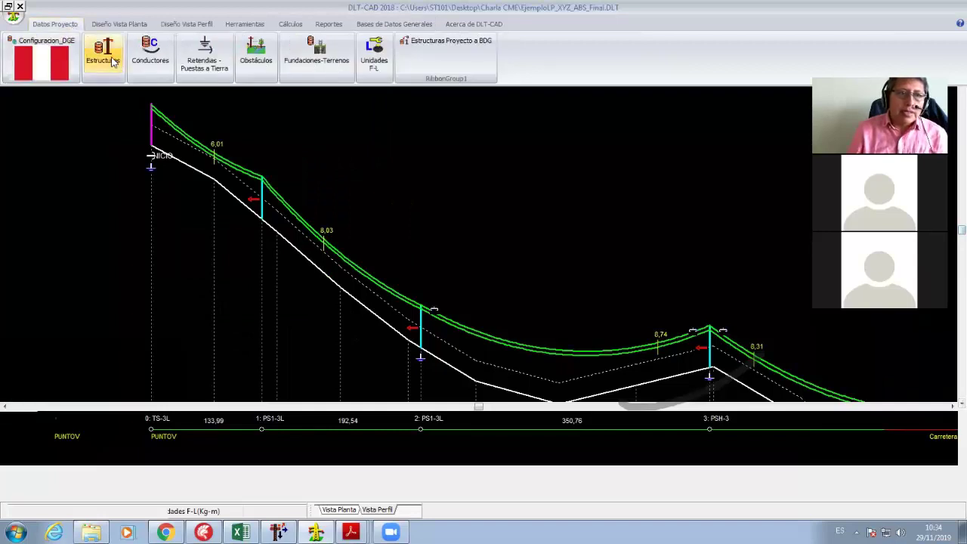
{"action": "left_click", "coordinate": [256, 113]}
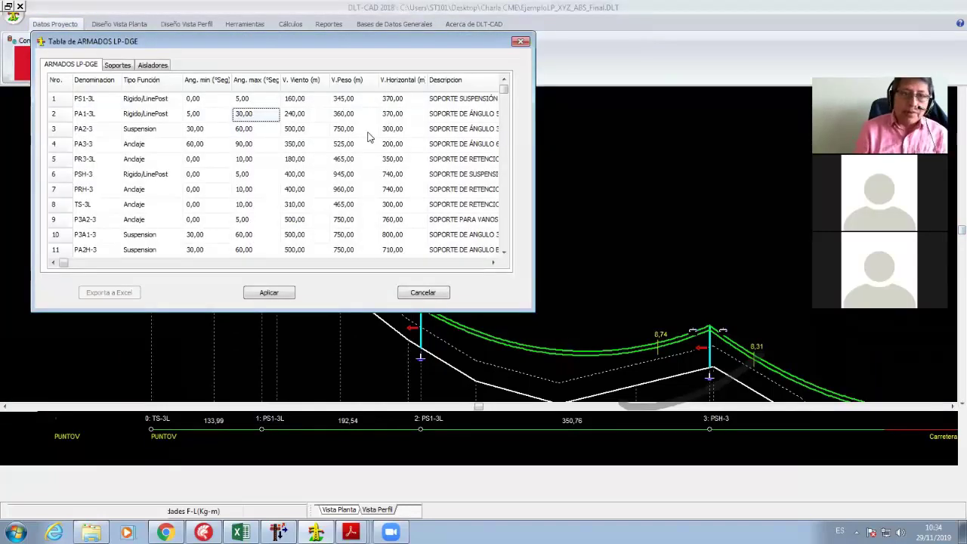
{"action": "key", "text": "Left"}
{"action": "key", "text": "Left"}
{"action": "key", "text": "Left"}
{"action": "key", "text": "Up"}
{"action": "key", "text": "Right"}
{"action": "key", "text": "Right"}
{"action": "key", "text": "Right"}
{"action": "key", "text": "Right"}
{"action": "key", "text": "Down"}
{"action": "key", "text": "Down"}
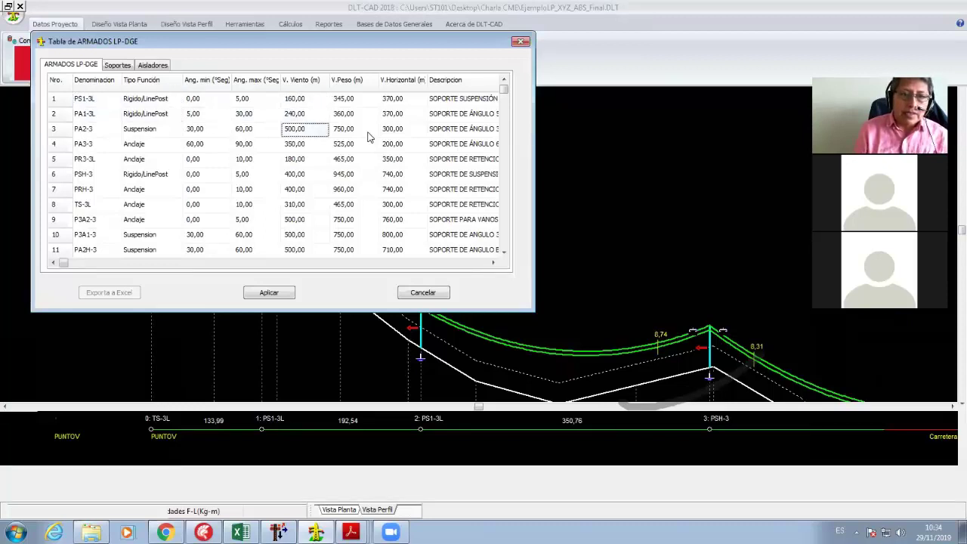
{"action": "key", "text": "Down"}
{"action": "key", "text": "Down"}
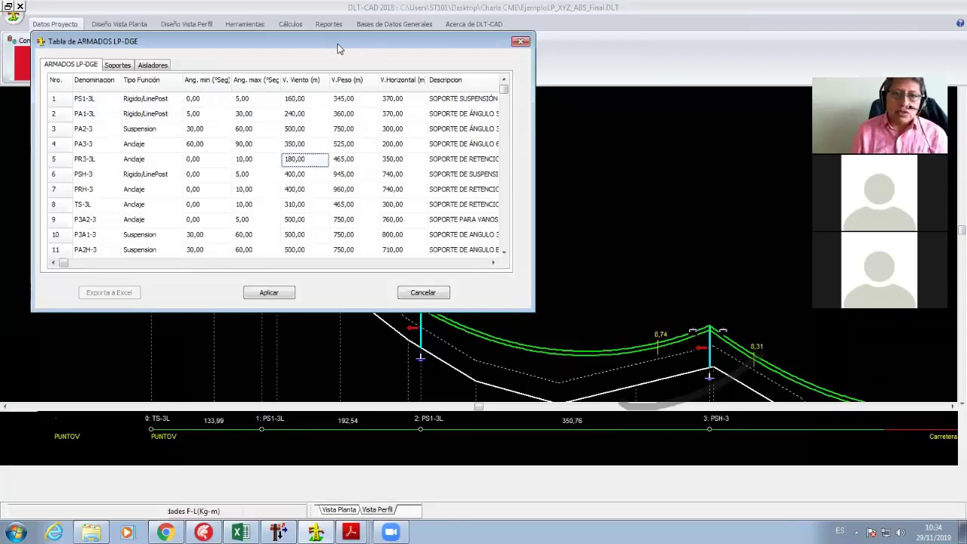
{"action": "left_click_drag", "start_coordinate": [337, 49], "coordinate": [456, 77]}
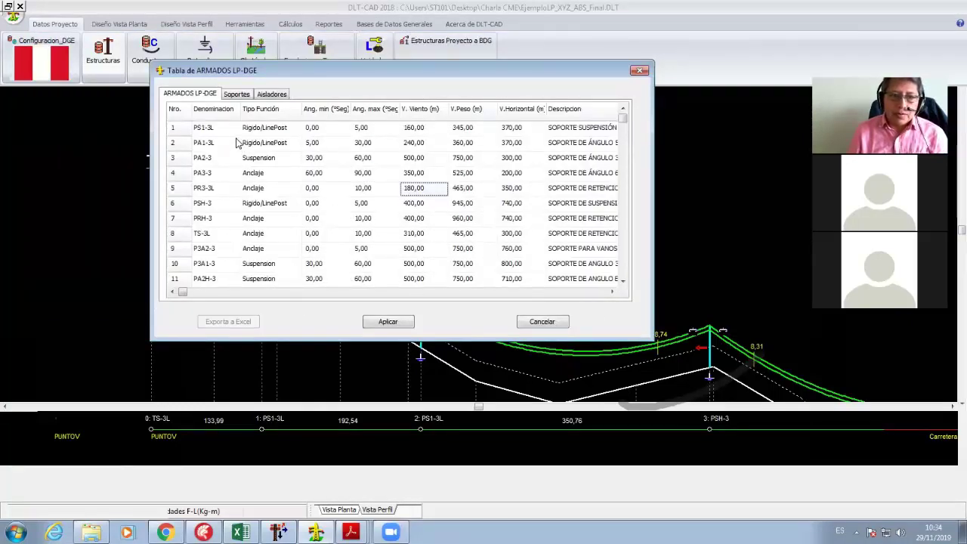
- Inspect the wind span and weight span of the PS1-3L and PA1-3L assemblies in the project table
{"action": "left_click", "coordinate": [416, 129]}
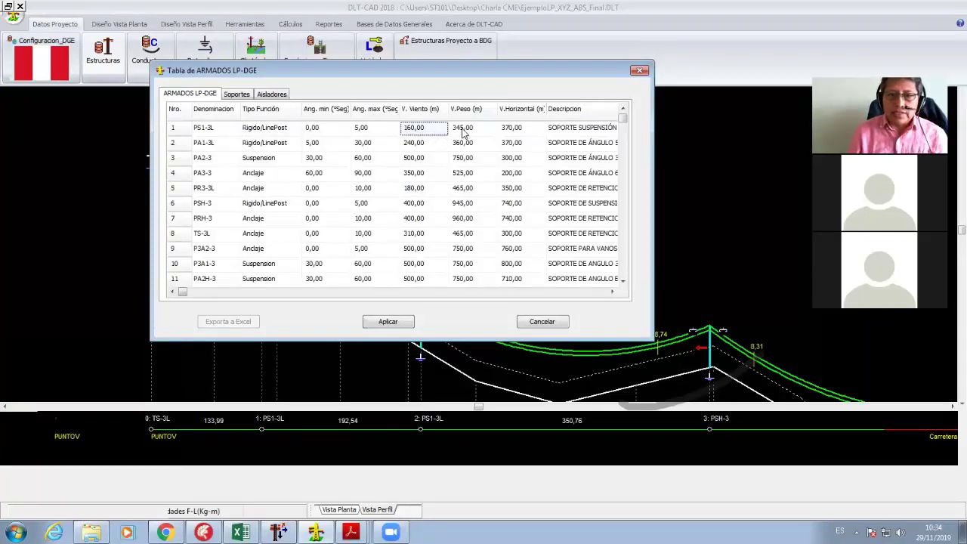
{"action": "left_click", "coordinate": [462, 130]}
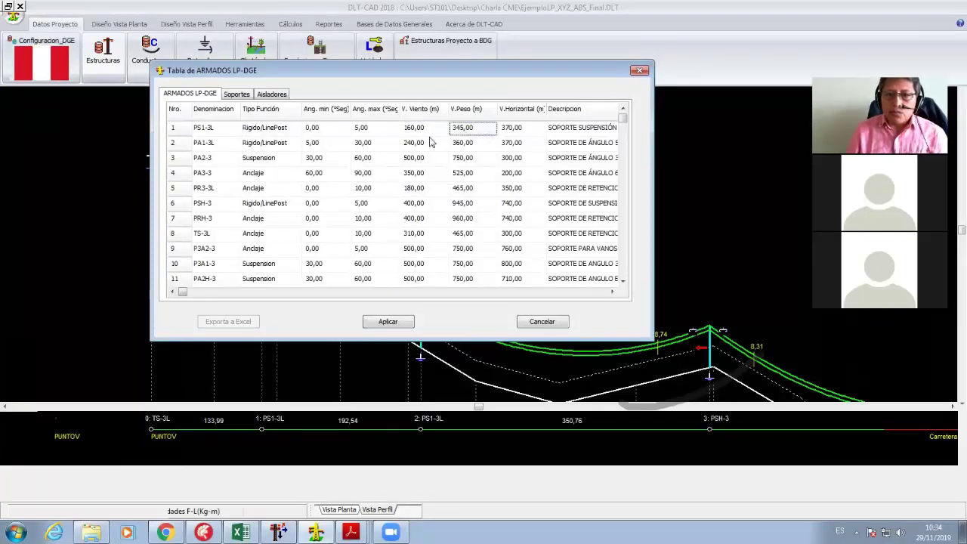
{"action": "left_click", "coordinate": [228, 146]}
{"action": "left_click", "coordinate": [431, 149]}
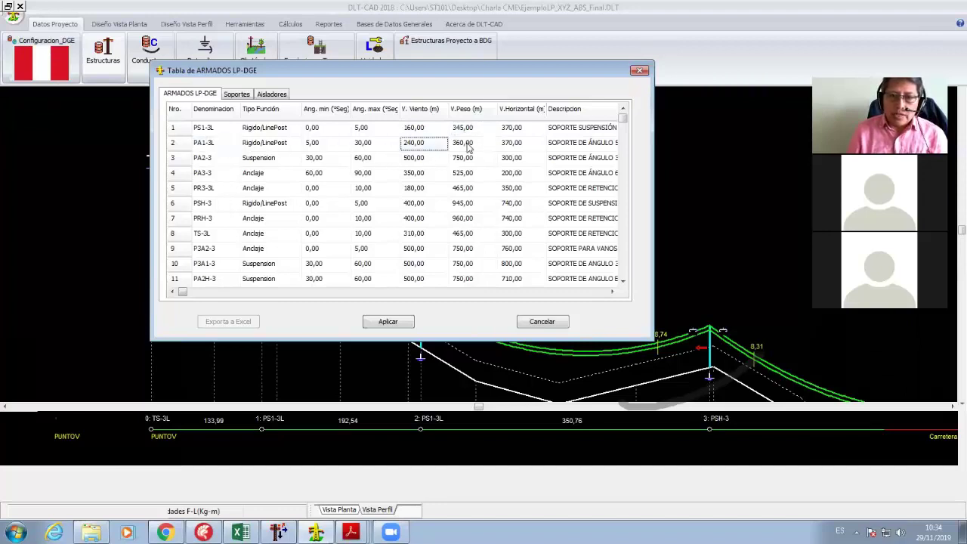
{"action": "left_click", "coordinate": [467, 146]}
- Compare the wind span limit of PS1-3L with that of PA1-3L
{"action": "left_click", "coordinate": [414, 134]}
{"action": "left_click", "coordinate": [410, 143]}
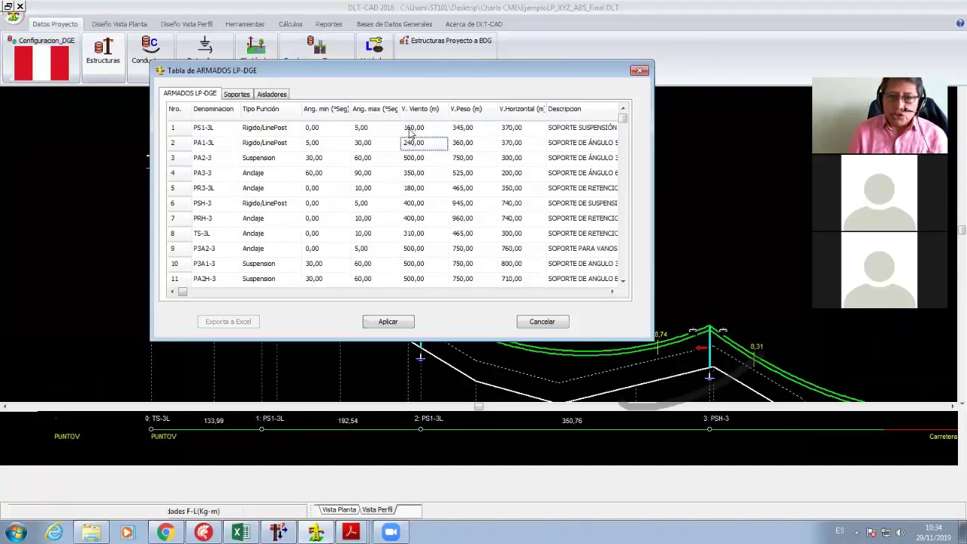
{"action": "left_click", "coordinate": [414, 132]}
{"action": "left_click", "coordinate": [415, 148]}
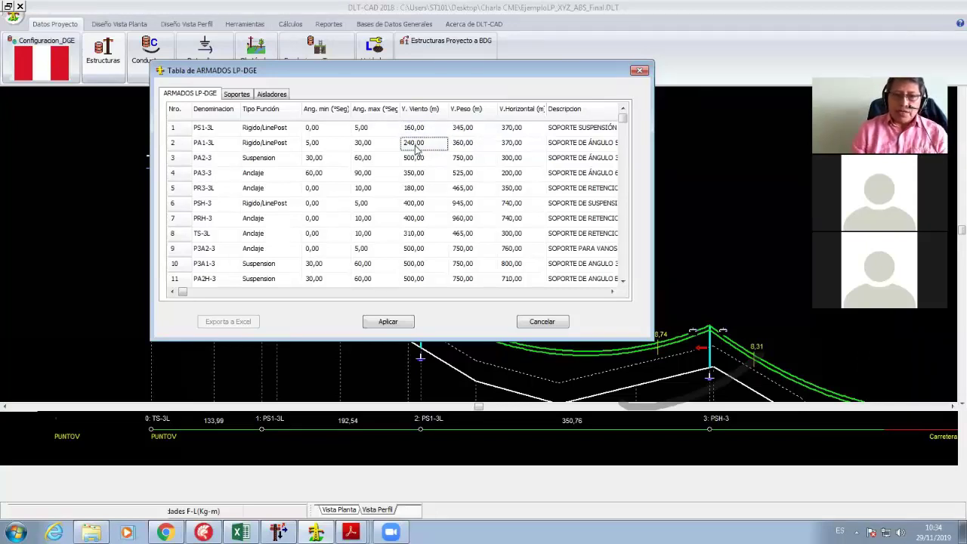
{"action": "left_click", "coordinate": [413, 132]}
{"action": "left_click", "coordinate": [413, 143]}
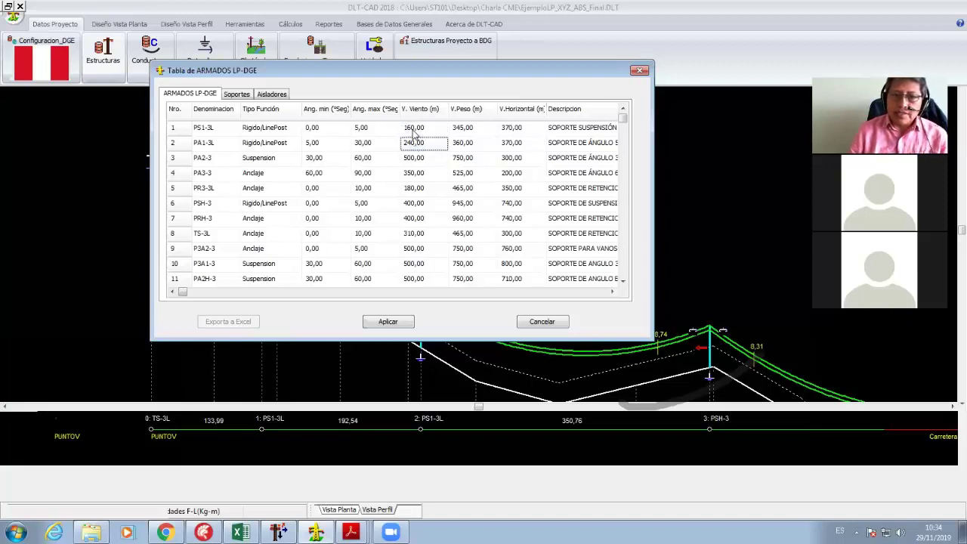
{"action": "left_click", "coordinate": [414, 132]}
{"action": "left_click", "coordinate": [415, 145]}
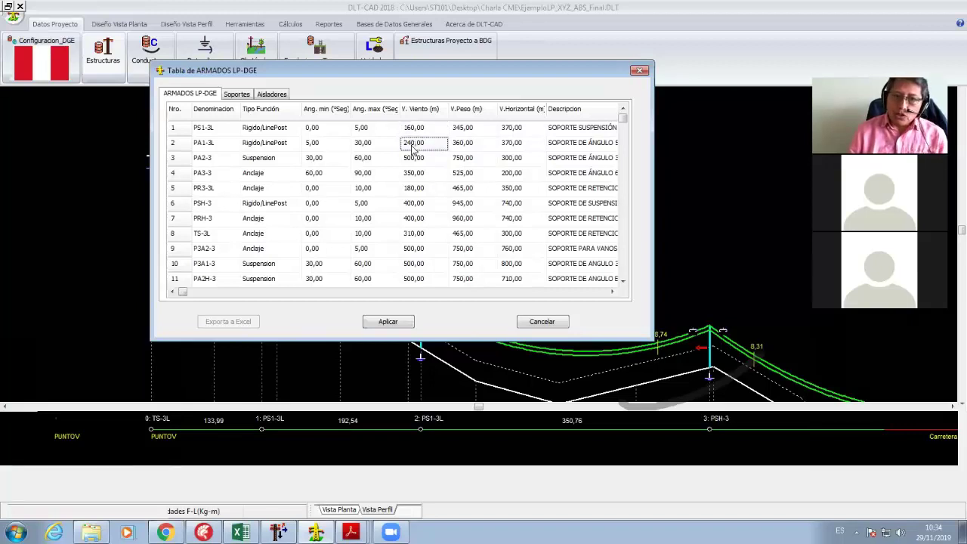
{"action": "key", "text": "Up"}
{"action": "key", "text": "Down"}
{"action": "key", "text": "Up"}
{"action": "key", "text": "Down"}
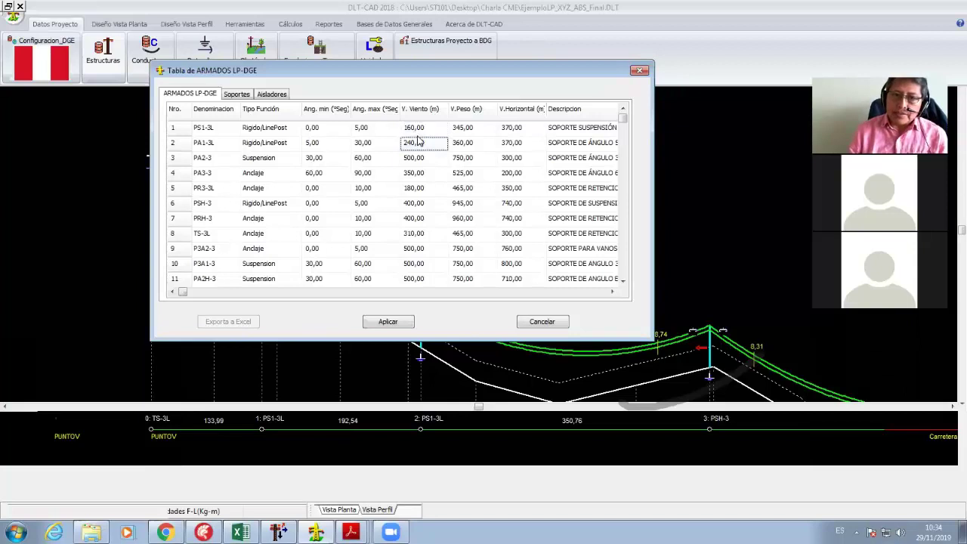
{"action": "key", "text": "Up"}
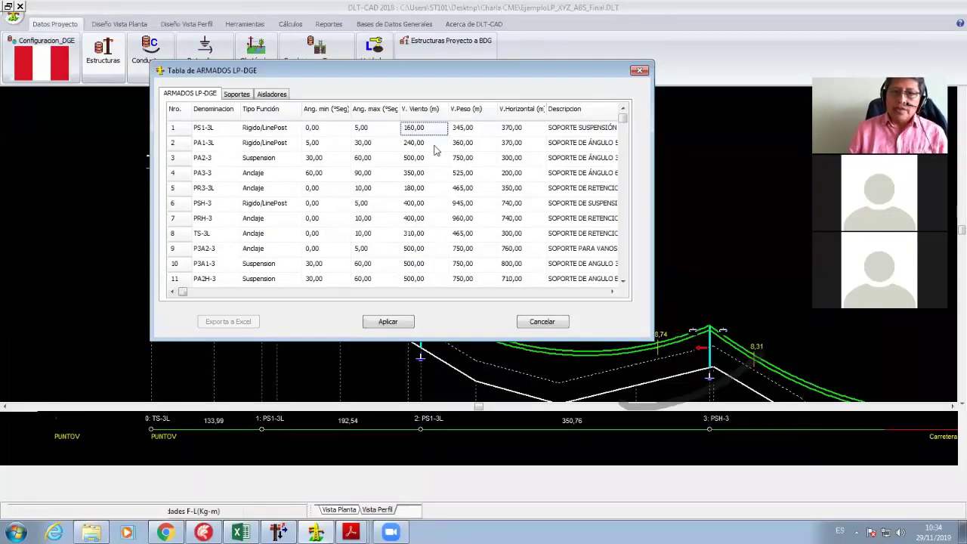
{"action": "left_click", "coordinate": [425, 144]}
{"action": "key", "text": "Up"}
{"action": "key", "text": "Down"}
{"action": "key", "text": "Up"}
{"action": "key", "text": "Down"}
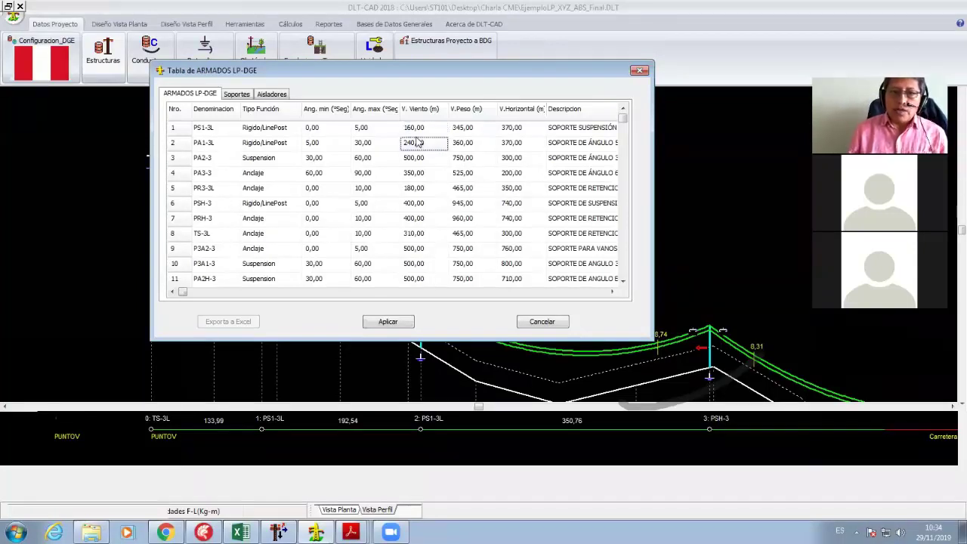
{"action": "key", "text": "Up"}
{"action": "key", "text": "Down"}
{"action": "key", "text": "Up"}
{"action": "key", "text": "Down"}
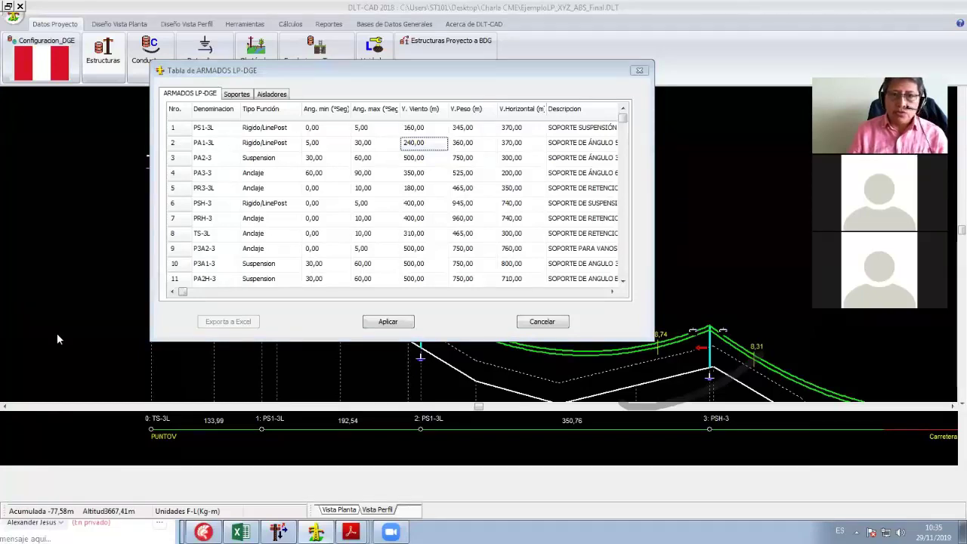
- Examine the wind span limits of the project assemblies from PS1-3L through P3A1-3
{"action": "left_click_drag", "start_coordinate": [389, 73], "coordinate": [503, 68]}
{"action": "left_click", "coordinate": [530, 156]}
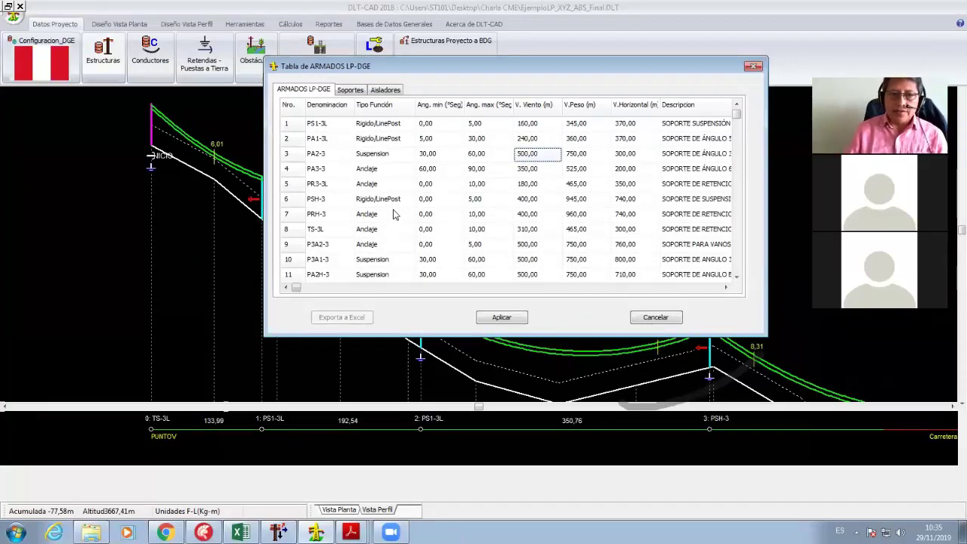
{"action": "left_click", "coordinate": [529, 200]}
{"action": "left_click", "coordinate": [532, 168]}
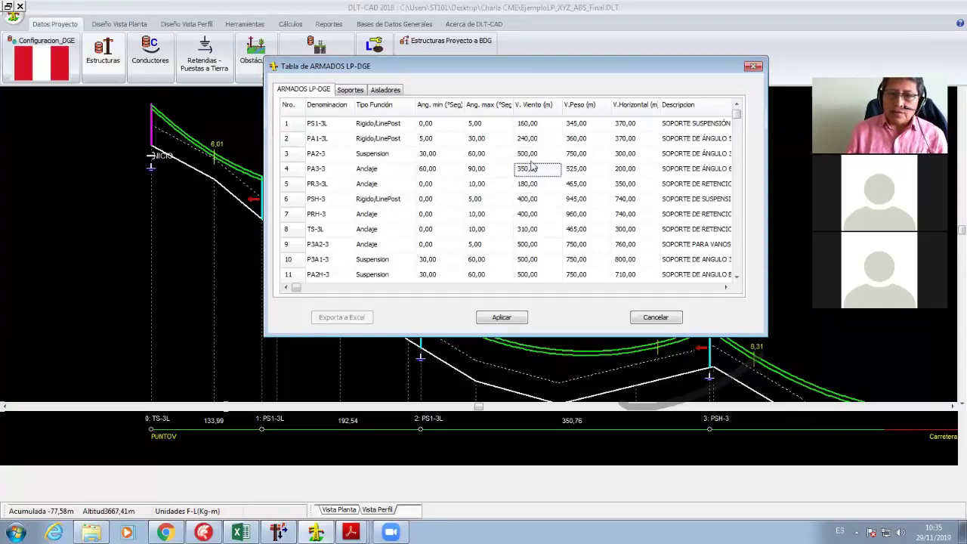
{"action": "left_click", "coordinate": [539, 126]}
{"action": "key", "text": "Down"}
{"action": "key", "text": "Down"}
{"action": "key", "text": "Down"}
{"action": "key", "text": "Down"}
{"action": "key", "text": "Down"}
{"action": "key", "text": "Down"}
{"action": "key", "text": "Down"}
{"action": "key", "text": "Down"}
{"action": "key", "text": "Down"}
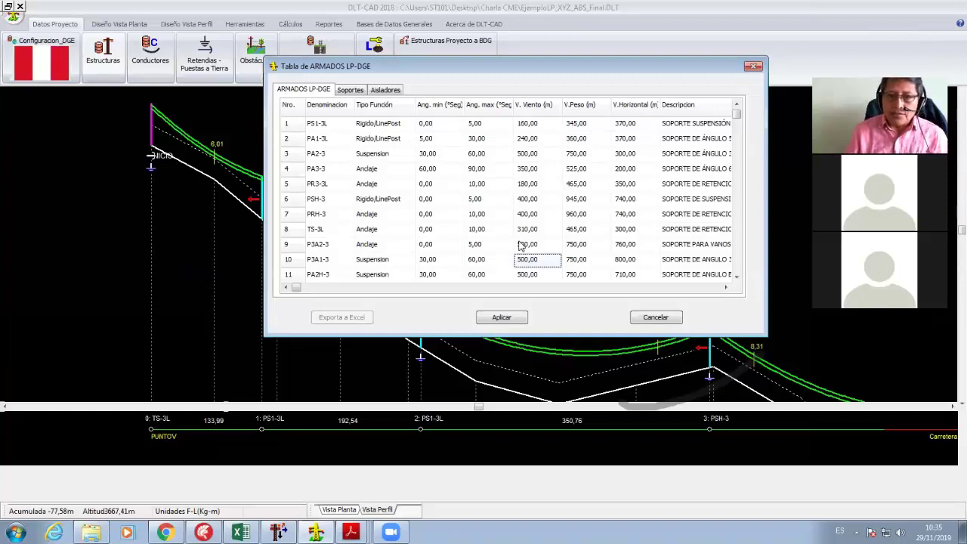
{"action": "mouse_move", "coordinate": [529, 130]}
{"action": "left_mouse_down"}
{"action": "mouse_move", "coordinate": [537, 141]}
{"action": "mouse_move", "coordinate": [530, 162]}
{"action": "mouse_move", "coordinate": [525, 128]}
{"action": "mouse_move", "coordinate": [523, 167]}
{"action": "mouse_move", "coordinate": [531, 152]}
{"action": "mouse_move", "coordinate": [604, 139]}
{"action": "mouse_move", "coordinate": [543, 127]}
{"action": "left_mouse_up"}
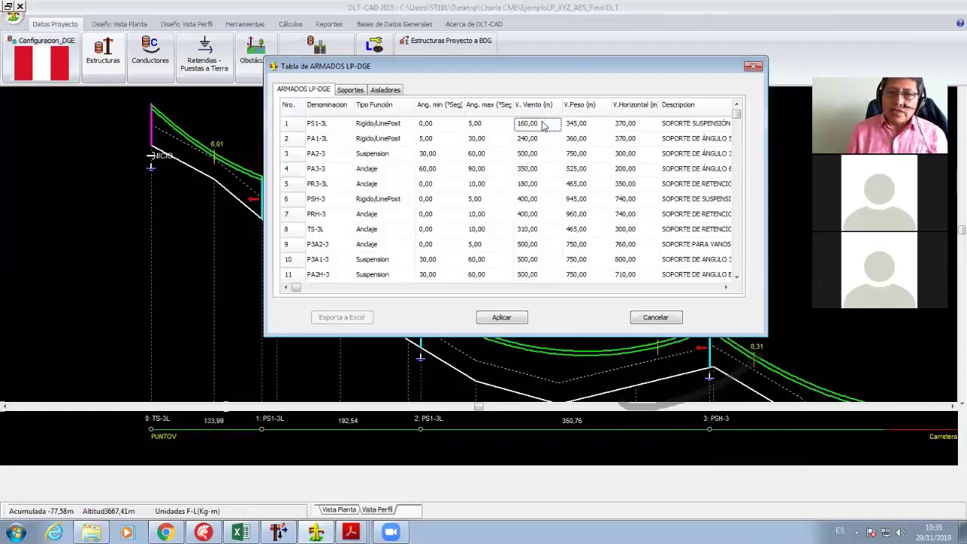
- Switch to CAMRELT, view the phase conductor parameters of the Maxima Flecha hypothesis for SECTOR I, and close the hypothesis table without saving
{"action": "left_click", "coordinate": [281, 529]}
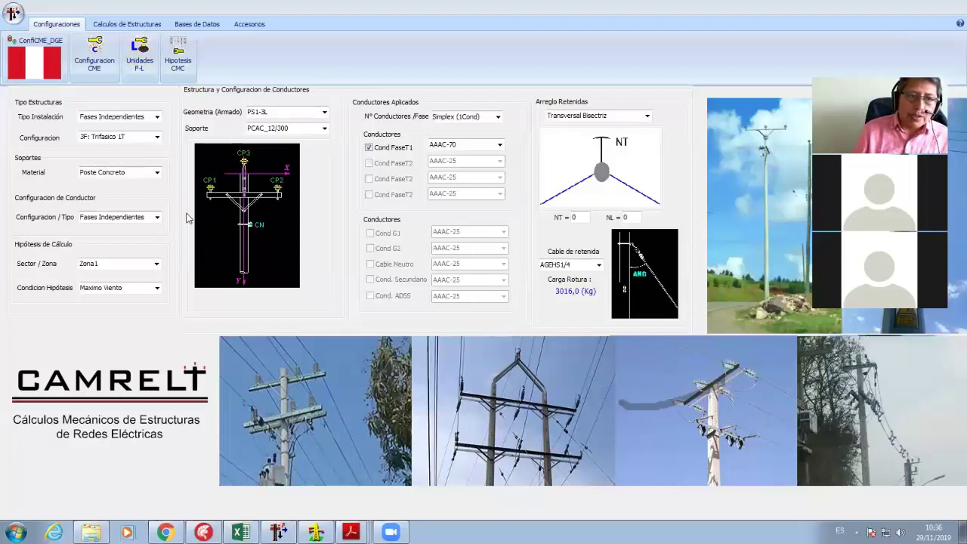
{"action": "left_click", "coordinate": [298, 111]}
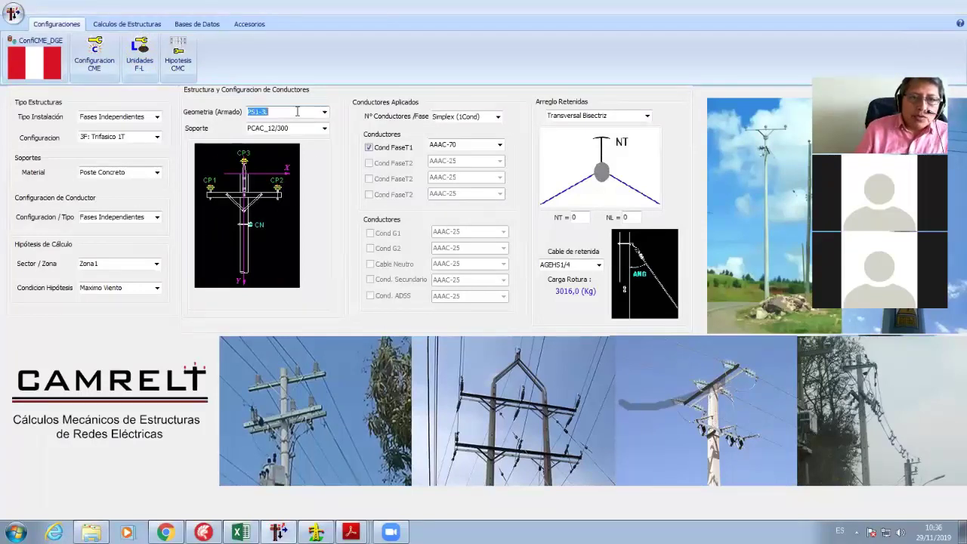
{"action": "left_click", "coordinate": [179, 59]}
{"action": "left_click_drag", "start_coordinate": [236, 65], "coordinate": [317, 53]}
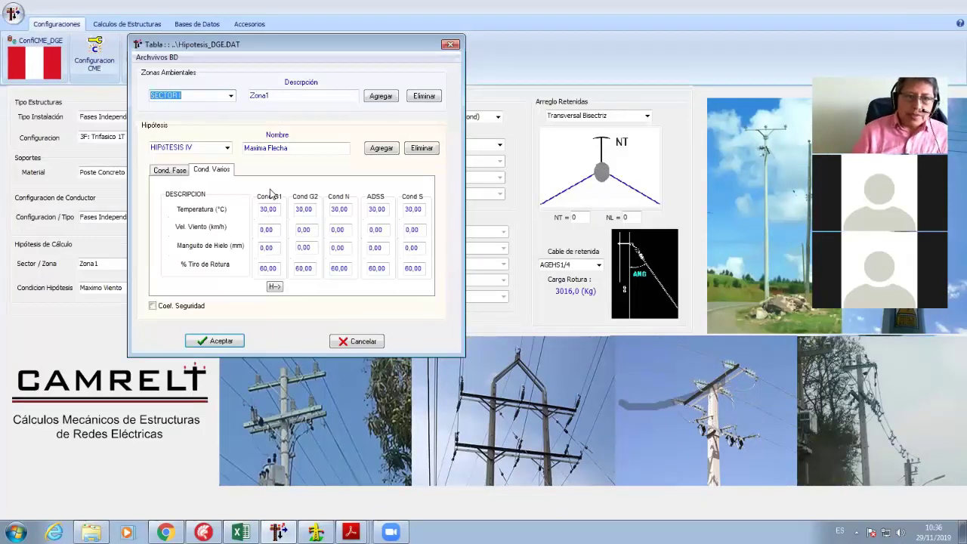
{"action": "left_click", "coordinate": [176, 172]}
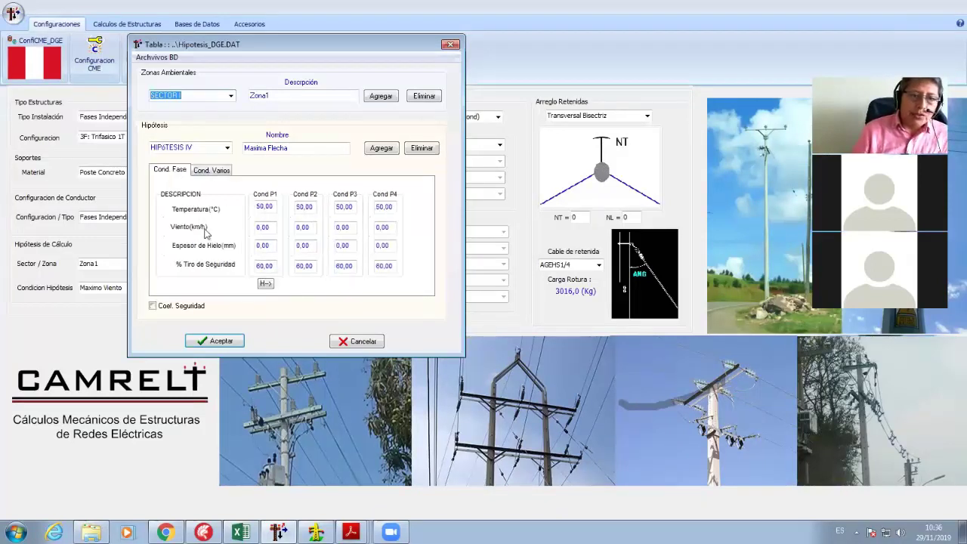
{"action": "left_click", "coordinate": [344, 340]}
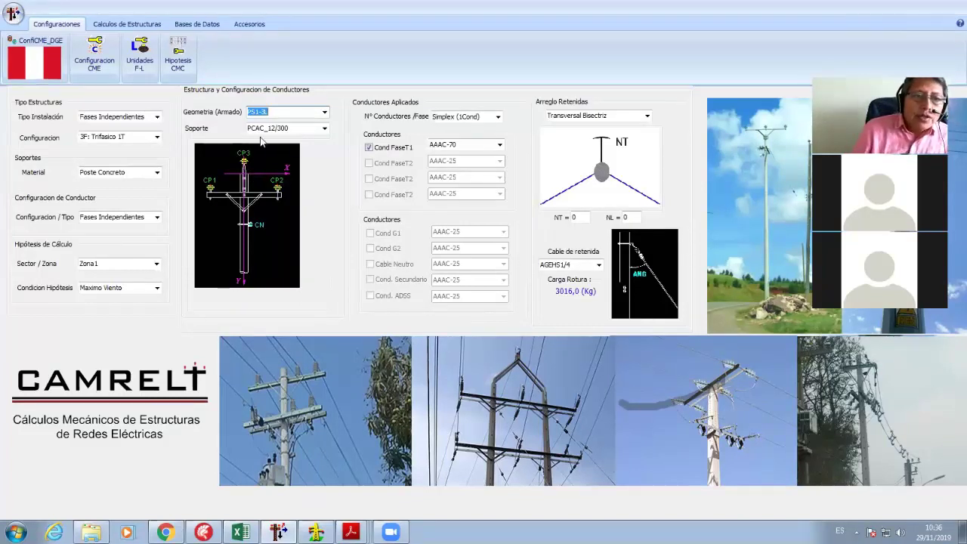
- Choose the PS1-3L assembly geometry and the PCAC_12/300 support for the structure calculation
{"action": "left_click", "coordinate": [324, 113]}
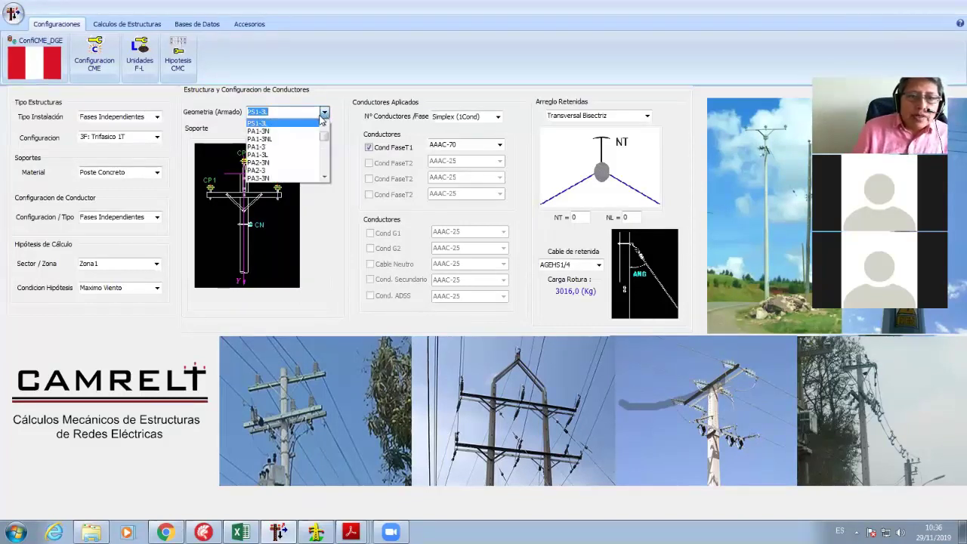
{"action": "left_click", "coordinate": [279, 130]}
{"action": "left_click", "coordinate": [324, 128]}
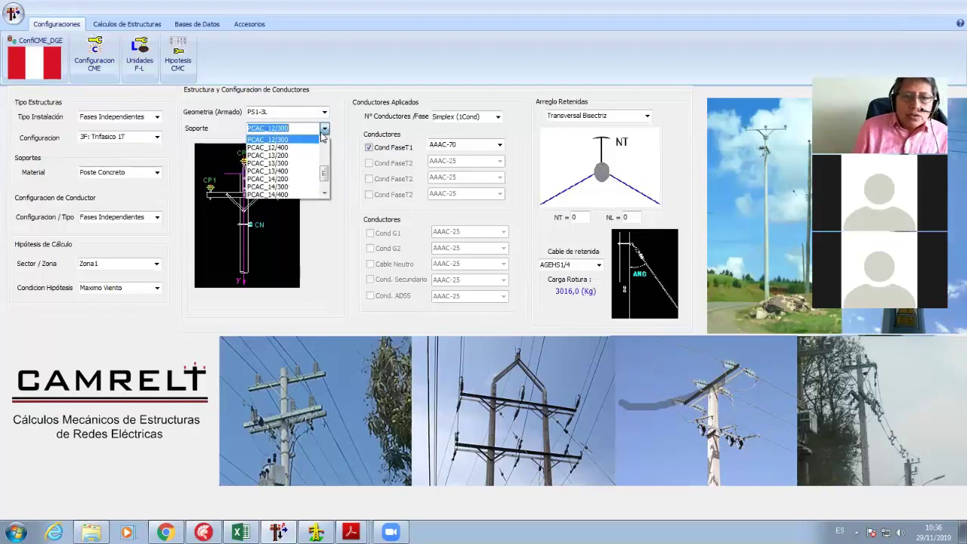
{"action": "left_click", "coordinate": [324, 141]}
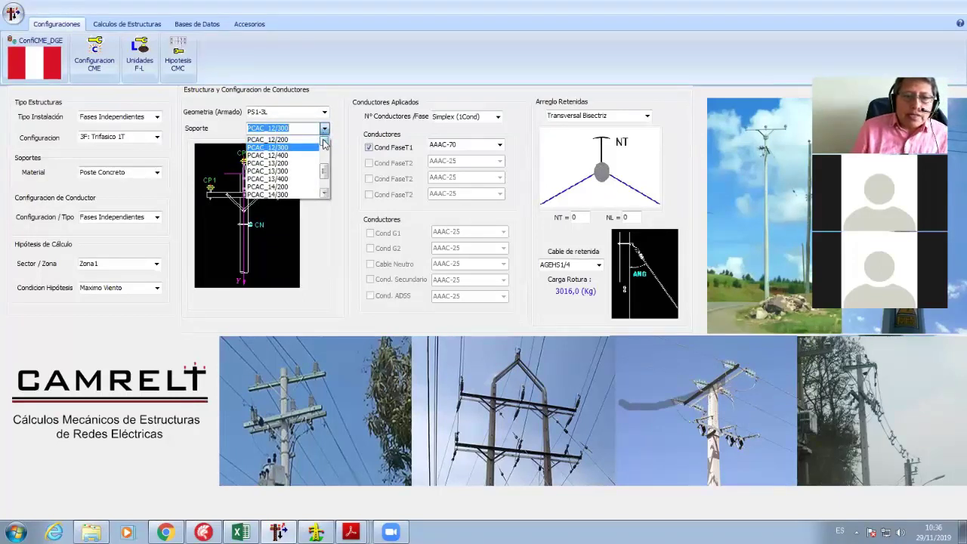
{"action": "left_click", "coordinate": [295, 149]}
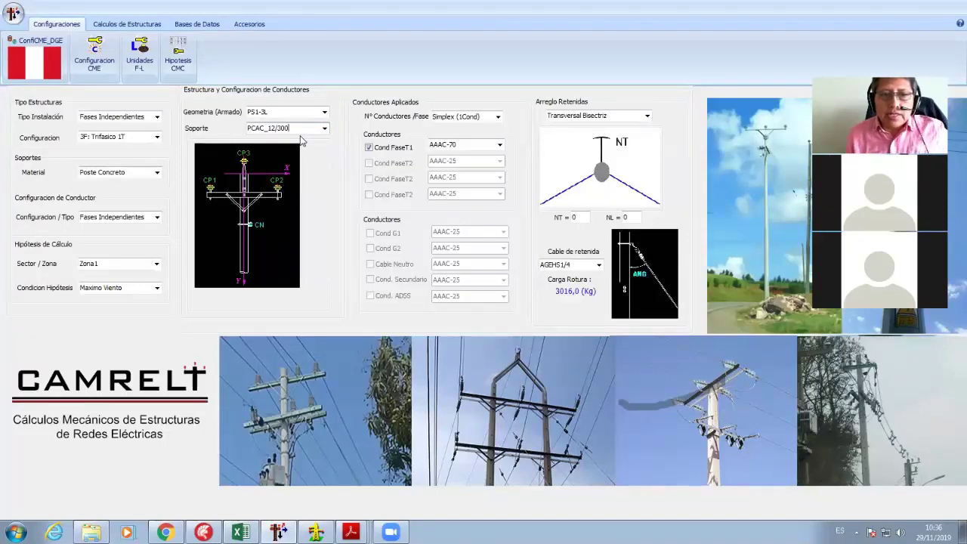
- Choose AAAC-35 as the phase T1 conductor and open the structure wind span report for PS1-3L
{"action": "left_click", "coordinate": [498, 145]}
{"action": "left_click", "coordinate": [466, 168]}
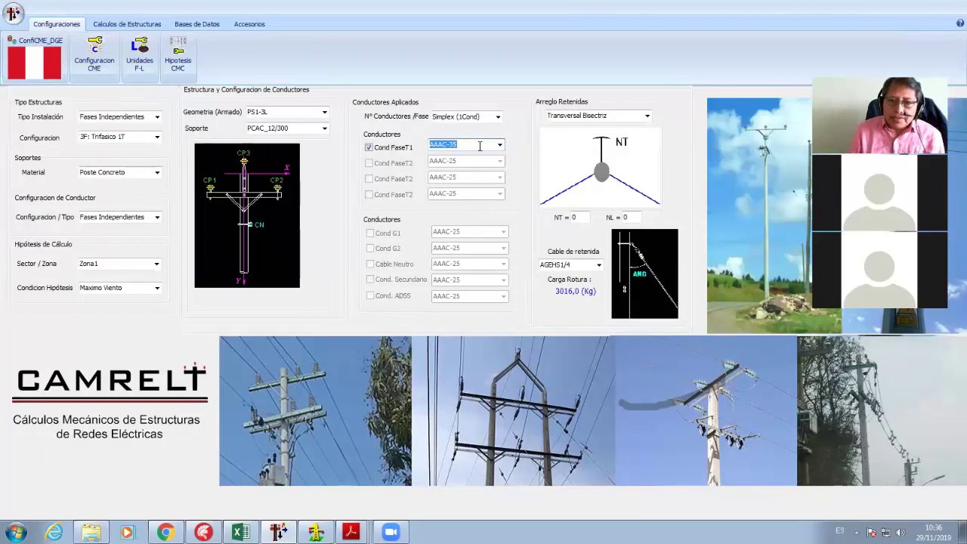
{"action": "left_click", "coordinate": [127, 24]}
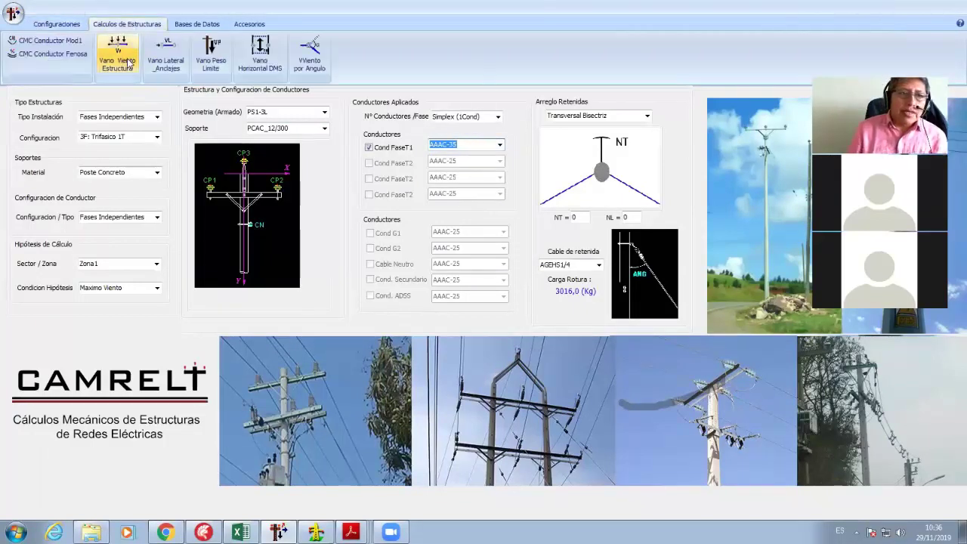
{"action": "left_click", "coordinate": [128, 61]}
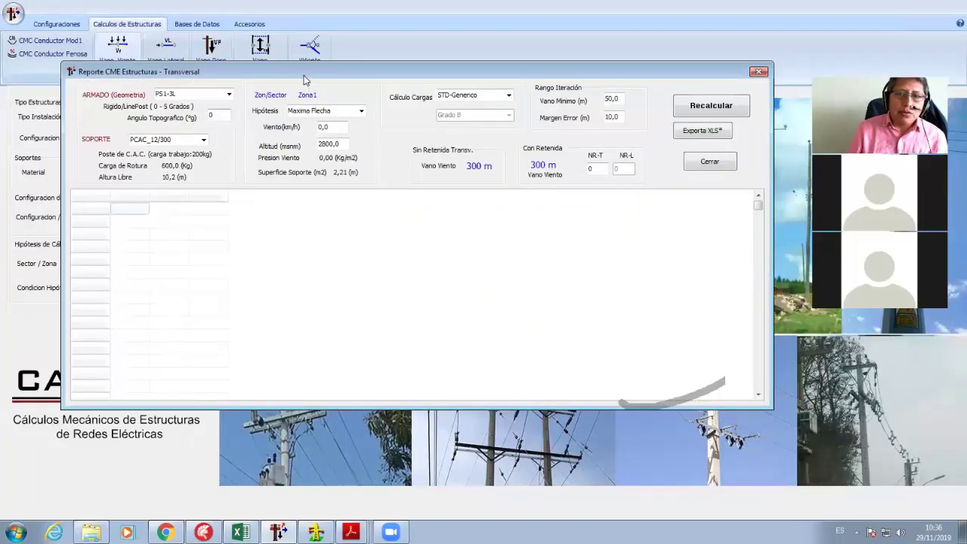
{"action": "left_click_drag", "start_coordinate": [305, 74], "coordinate": [276, 59]}
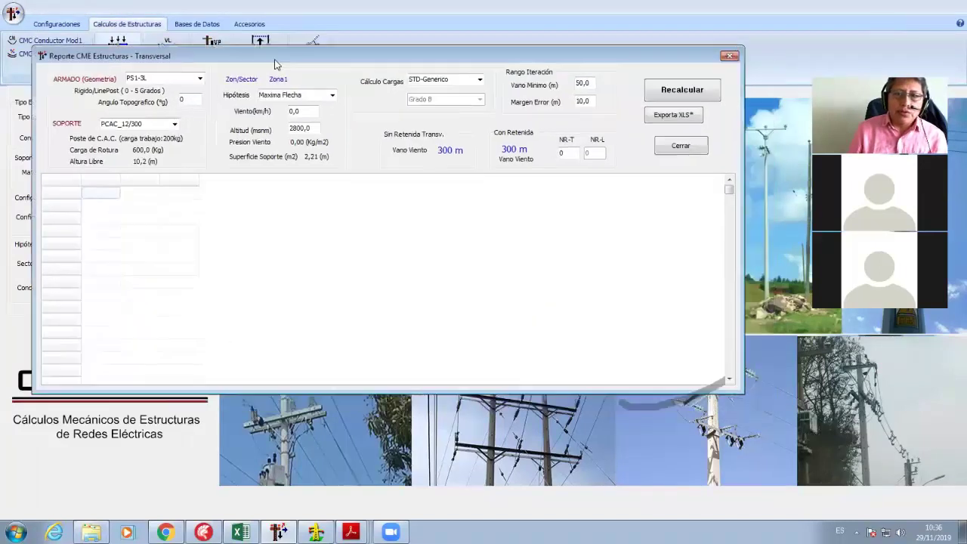
- Set the report's hypothesis to Maximo Viento, recalculate the wind span, and review the calculated safety factors
{"action": "double_click", "coordinate": [308, 113]}
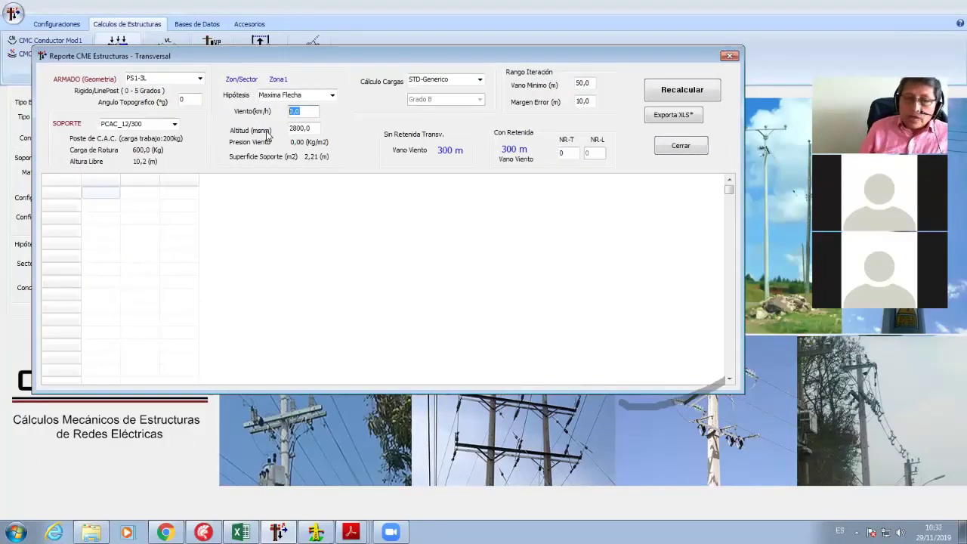
{"action": "left_click", "coordinate": [329, 95]}
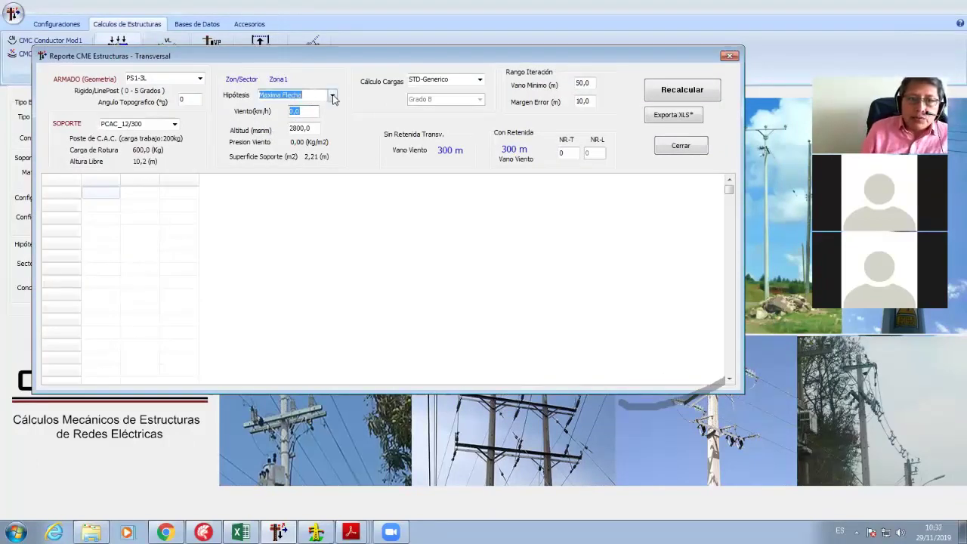
{"action": "left_click", "coordinate": [306, 114]}
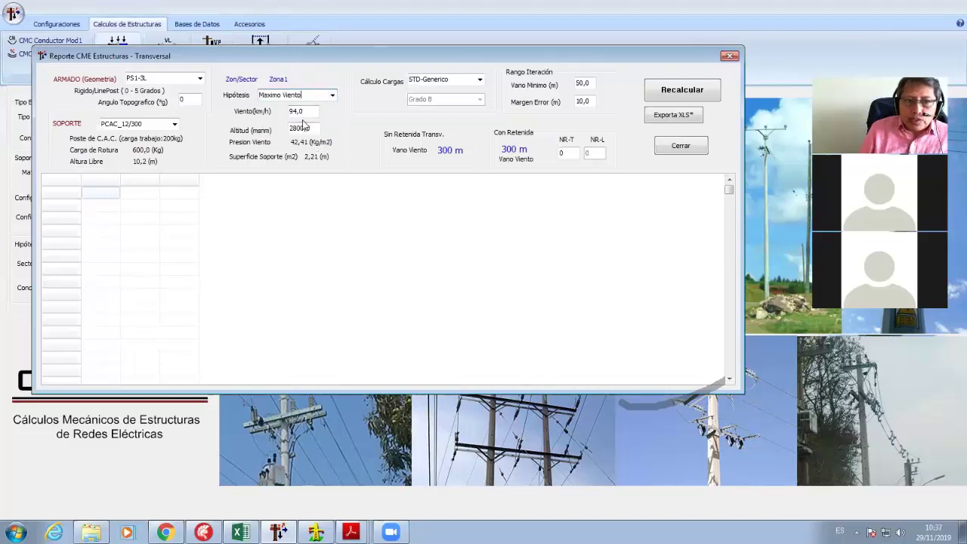
{"action": "double_click", "coordinate": [310, 112]}
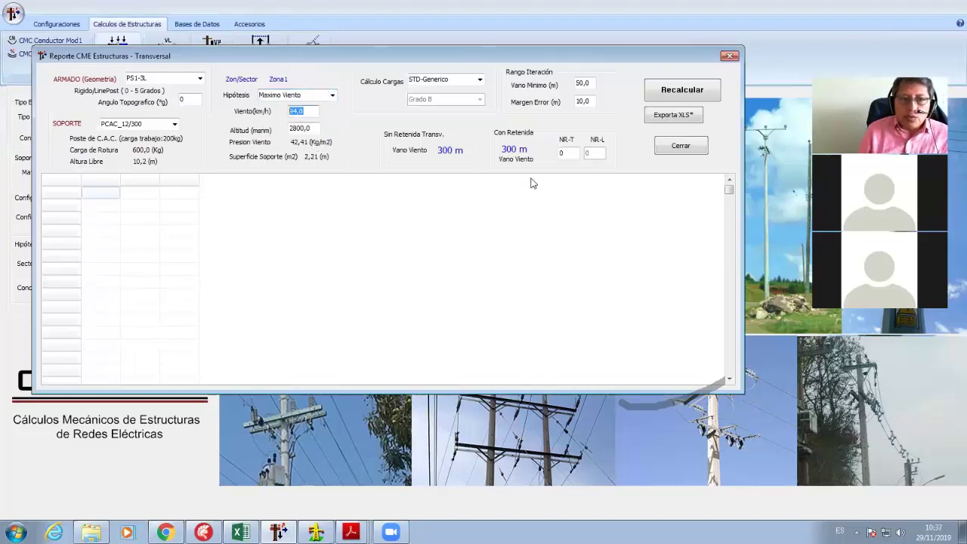
{"action": "left_click", "coordinate": [682, 89]}
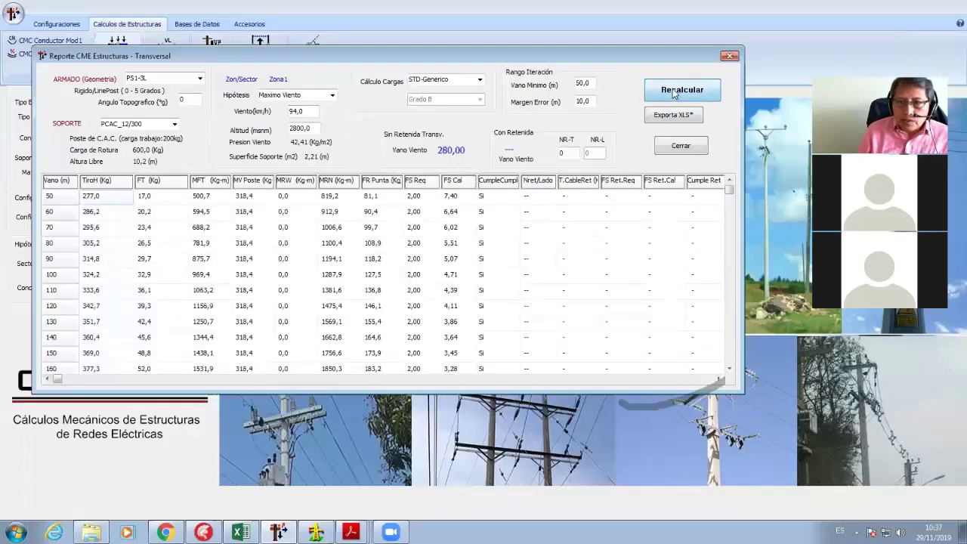
{"action": "left_click", "coordinate": [453, 195]}
{"action": "left_click", "coordinate": [457, 258]}
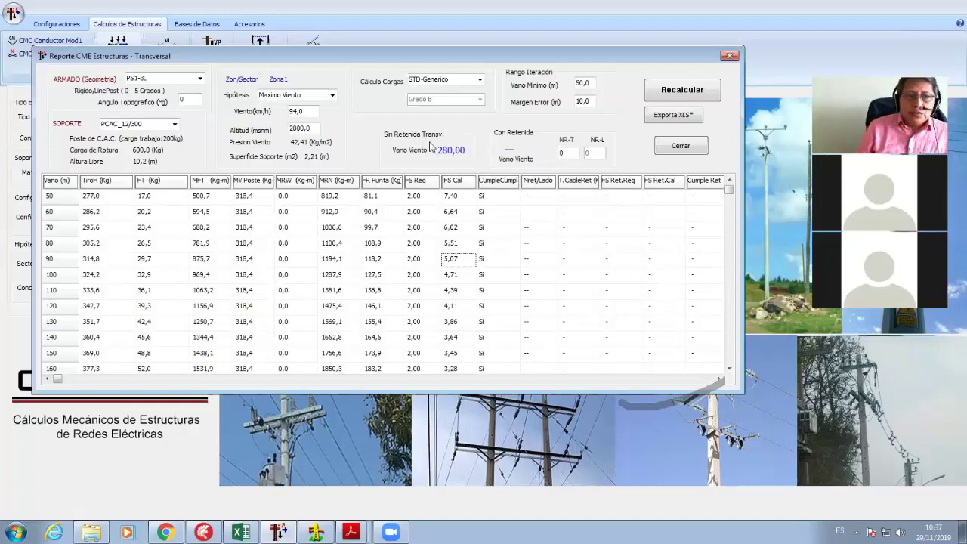
- Change the support to PCAC_12/200 and recalculate the wind span
{"action": "double_click", "coordinate": [311, 111]}
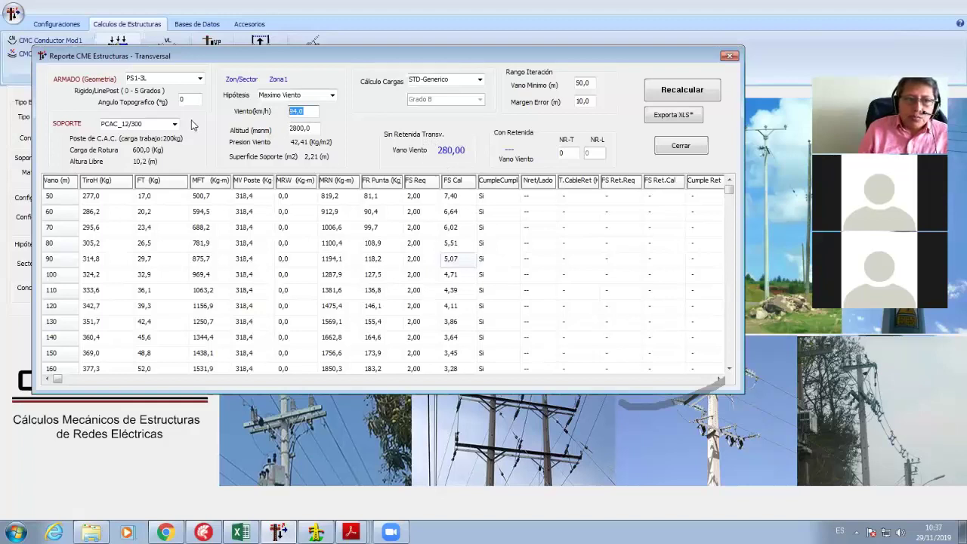
{"action": "left_click", "coordinate": [175, 126]}
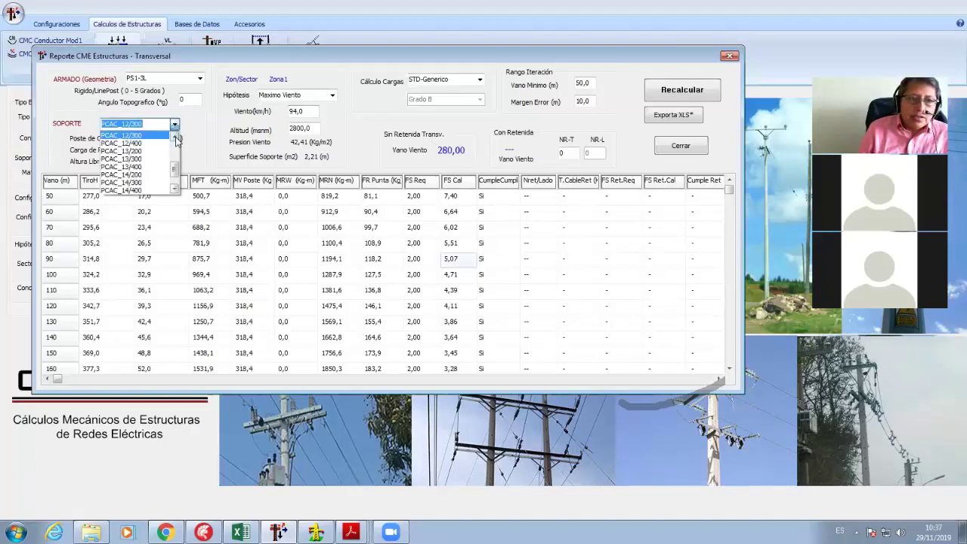
{"action": "left_click", "coordinate": [159, 136]}
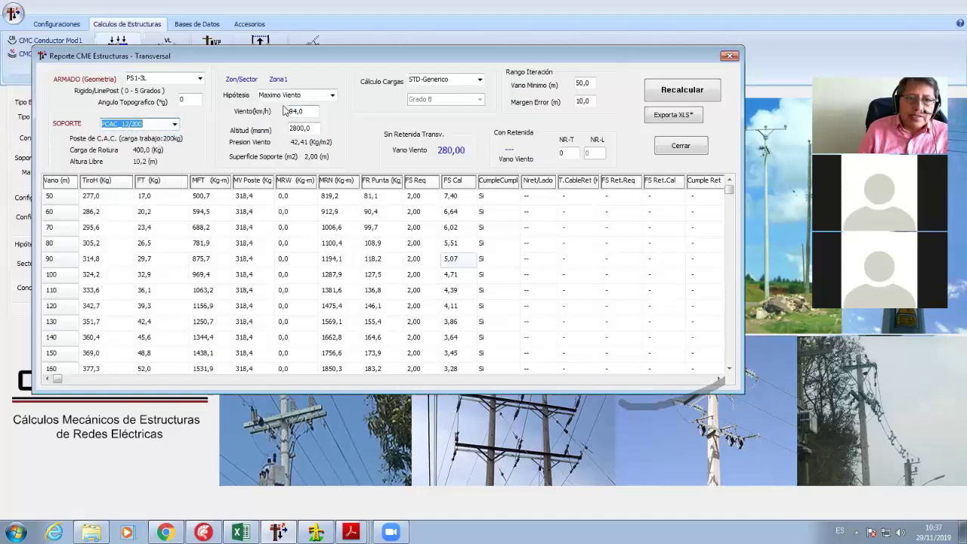
{"action": "left_click", "coordinate": [693, 91]}
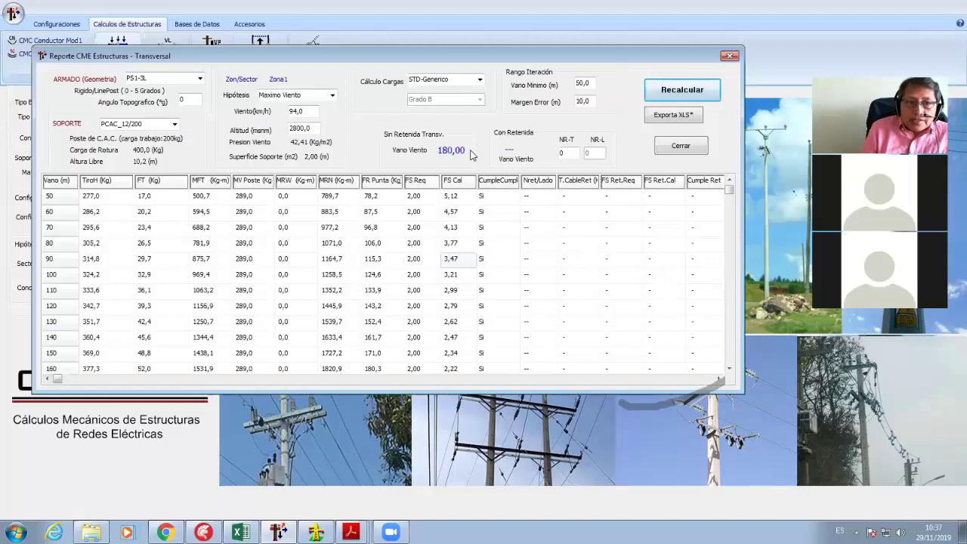
- Review the PCAC_12/200 support choice, the PS1-3L assembly and the topographic angle used in the wind span calculation
{"action": "left_click", "coordinate": [174, 126]}
{"action": "left_click", "coordinate": [174, 126]}
{"action": "left_click", "coordinate": [146, 136]}
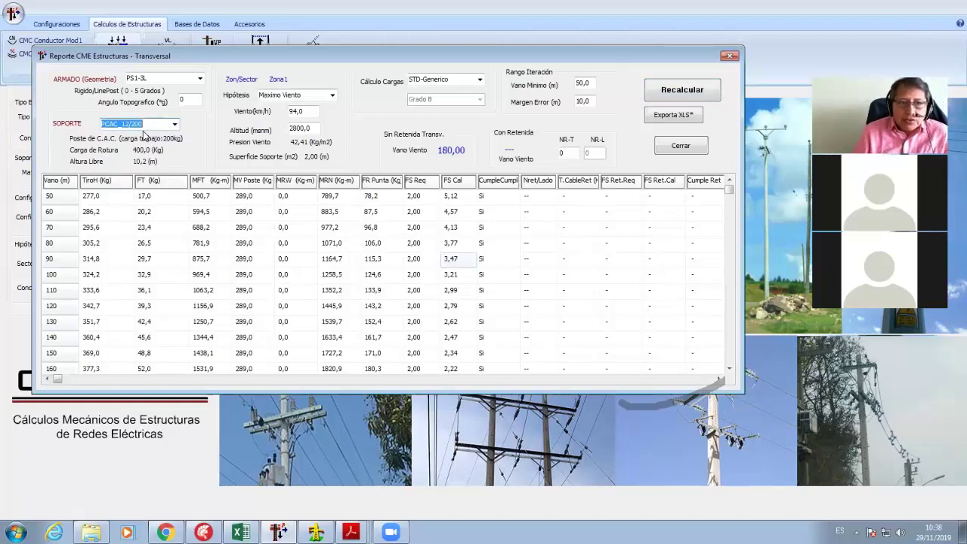
{"action": "left_click", "coordinate": [174, 77]}
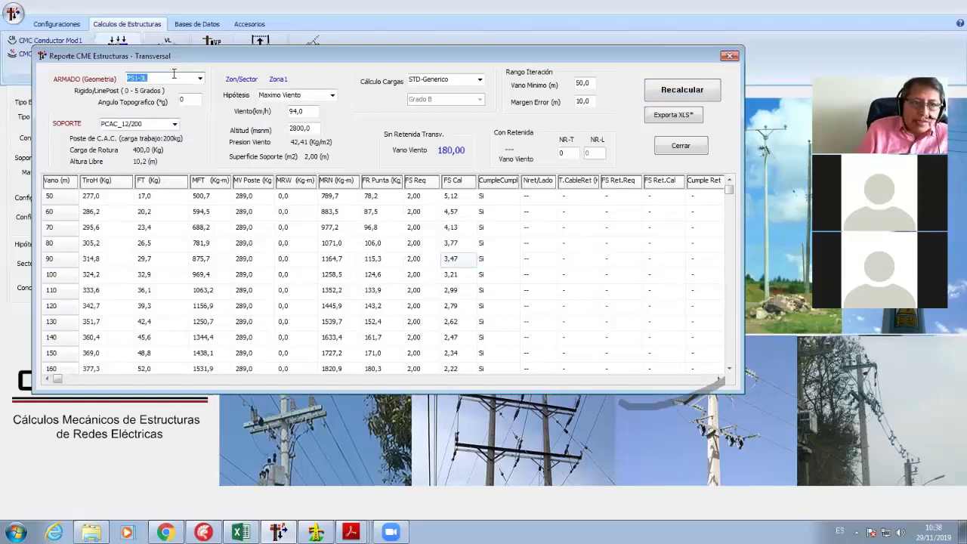
{"action": "left_click", "coordinate": [175, 124]}
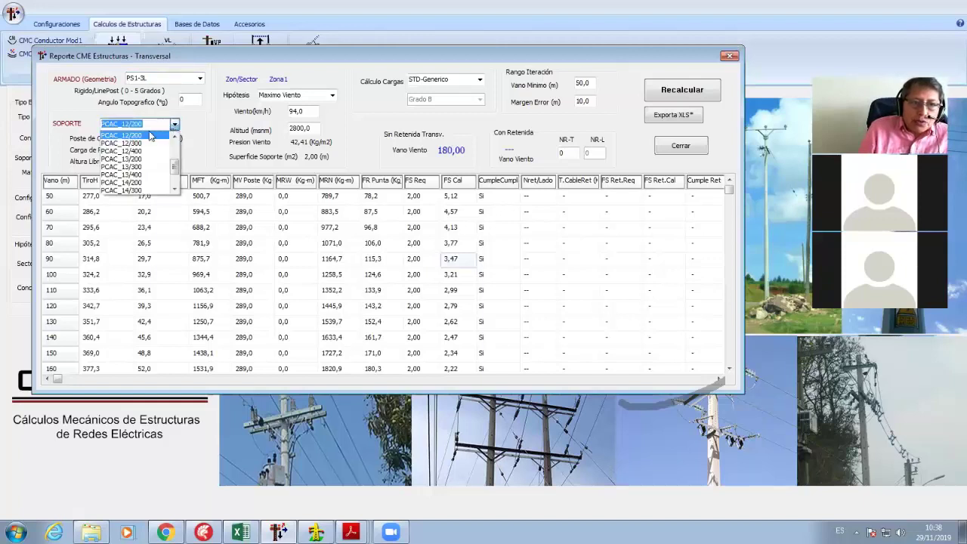
{"action": "left_click", "coordinate": [151, 136]}
{"action": "key", "text": "Tab"}
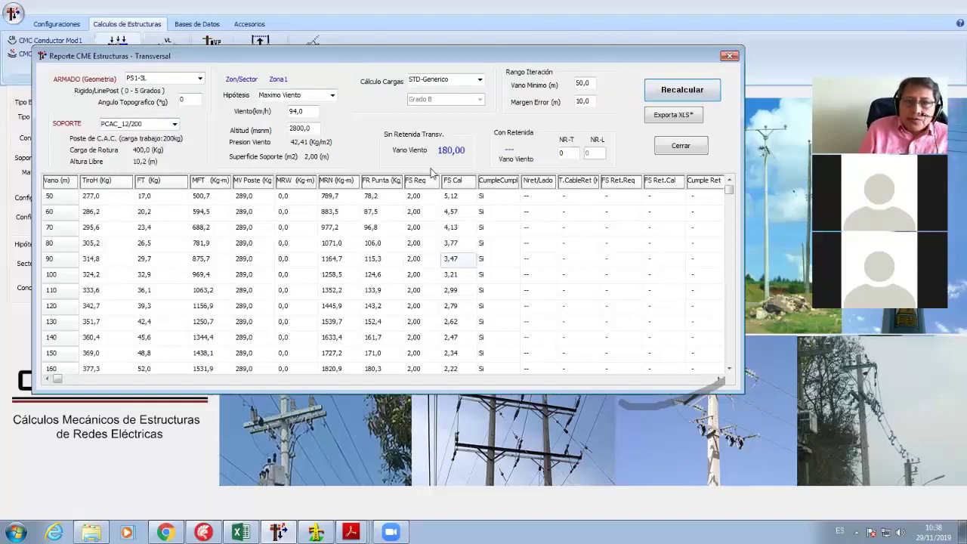
{"action": "double_click", "coordinate": [195, 100]}
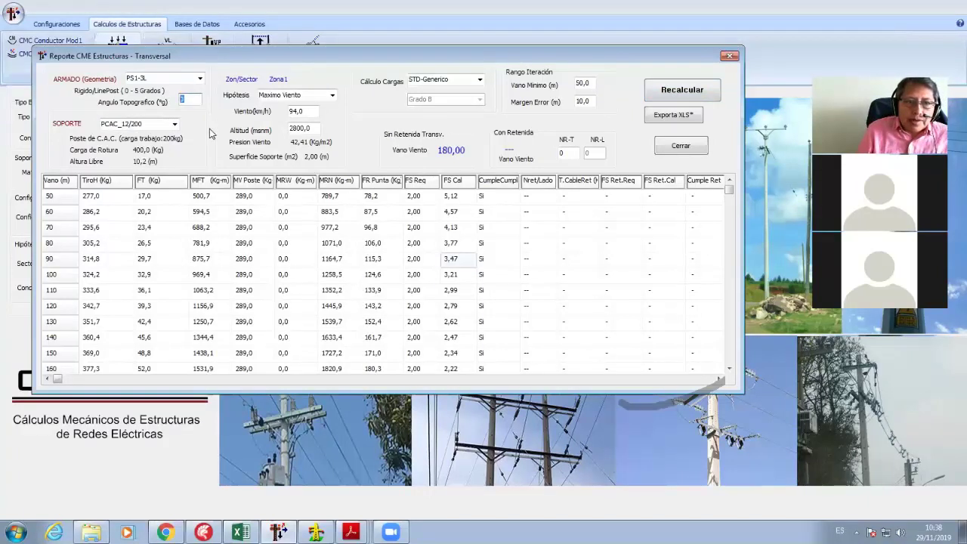
{"action": "left_click", "coordinate": [193, 100]}
{"action": "double_click", "coordinate": [194, 100]}
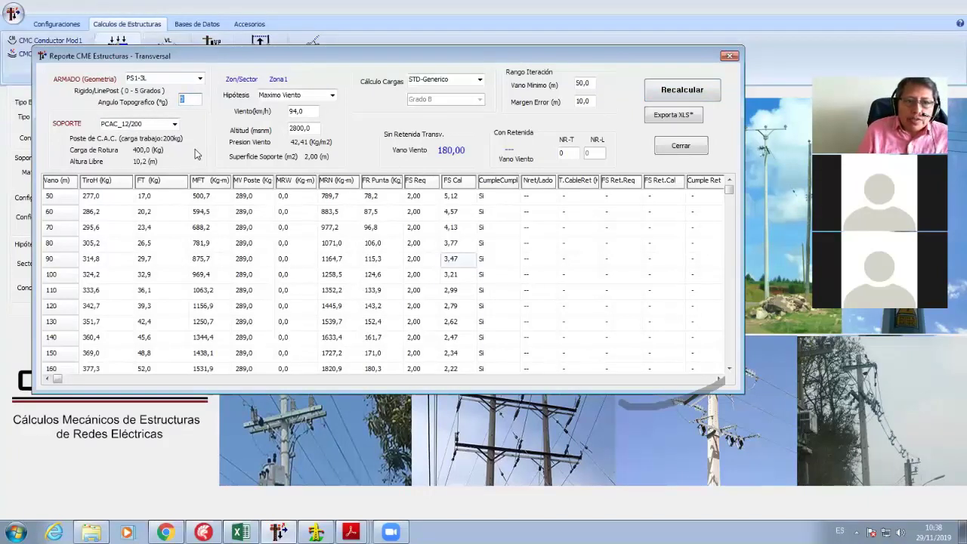
- Switch to DLT-CAD, close the assembly table without applying changes, and show the line in plan view
{"action": "left_click", "coordinate": [318, 528]}
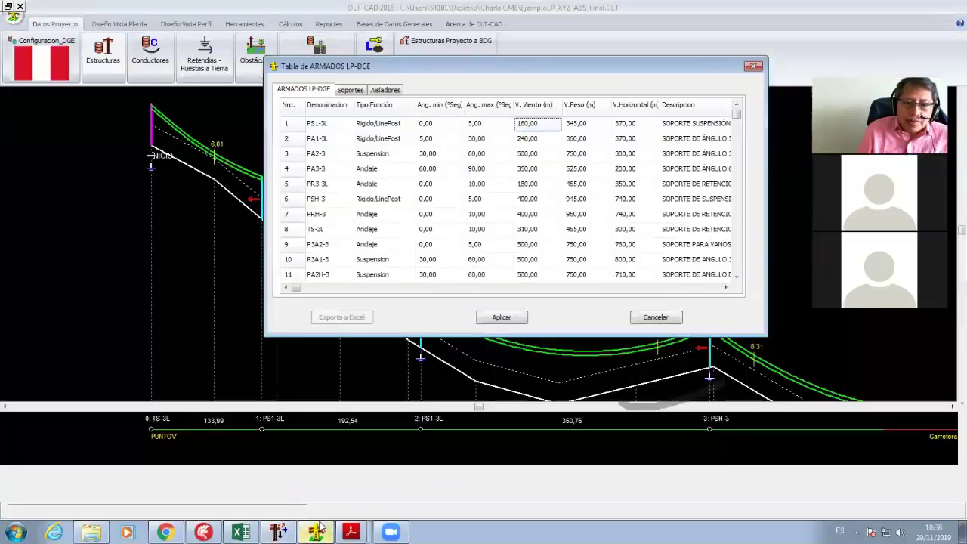
{"action": "left_click", "coordinate": [643, 318]}
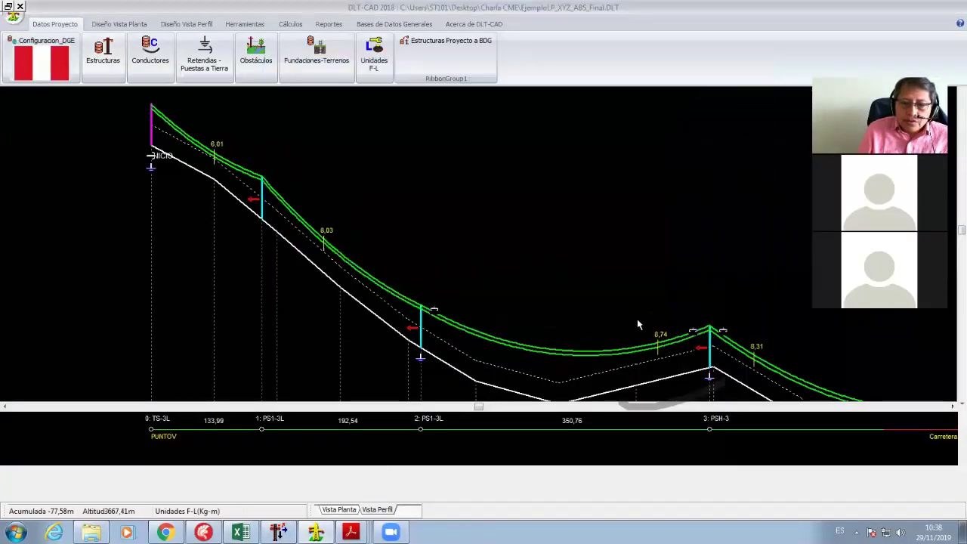
{"action": "left_click", "coordinate": [329, 511]}
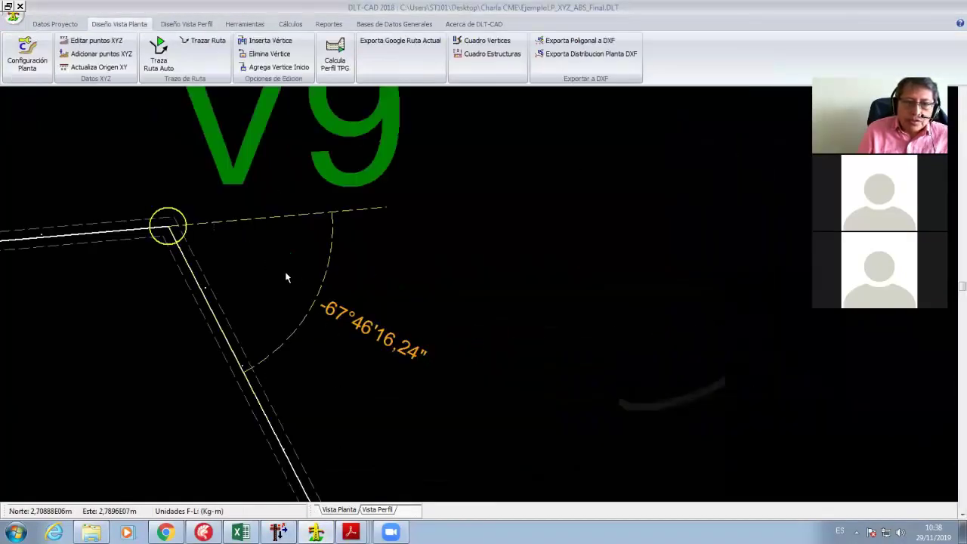
- Look closely at a structure on the straight stretch of the route before vertex V5
{"action": "scroll", "coordinate": [286, 277], "scroll_direction": "down", "scroll_amount": 5}
{"action": "right_click", "coordinate": [156, 226]}
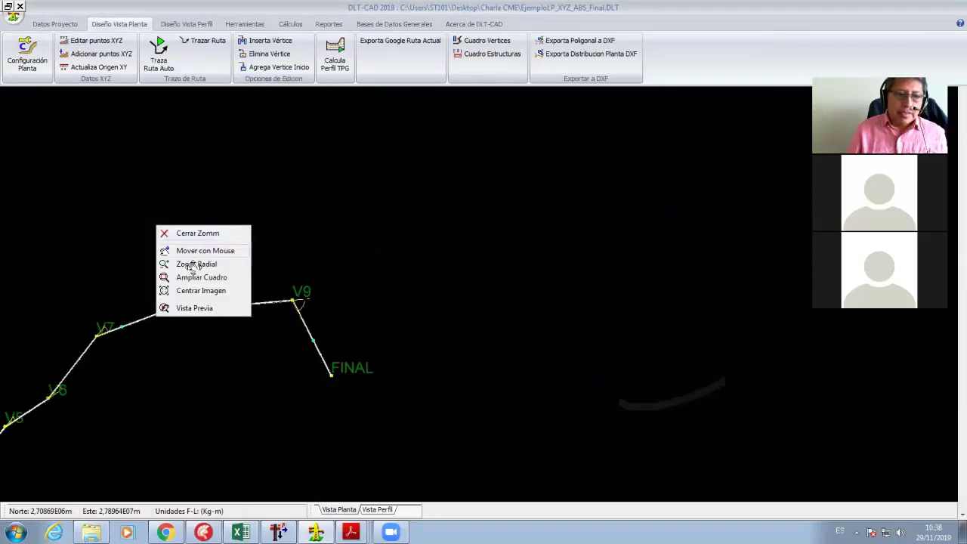
{"action": "left_click", "coordinate": [193, 259]}
{"action": "right_click", "coordinate": [350, 220]}
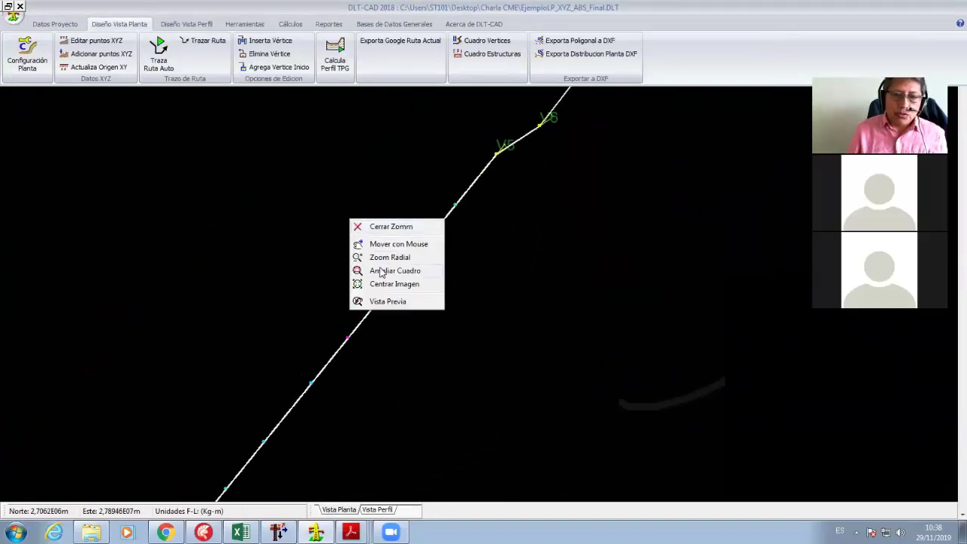
{"action": "left_click", "coordinate": [381, 271]}
{"action": "left_click_drag", "start_coordinate": [340, 282], "coordinate": [293, 285]}
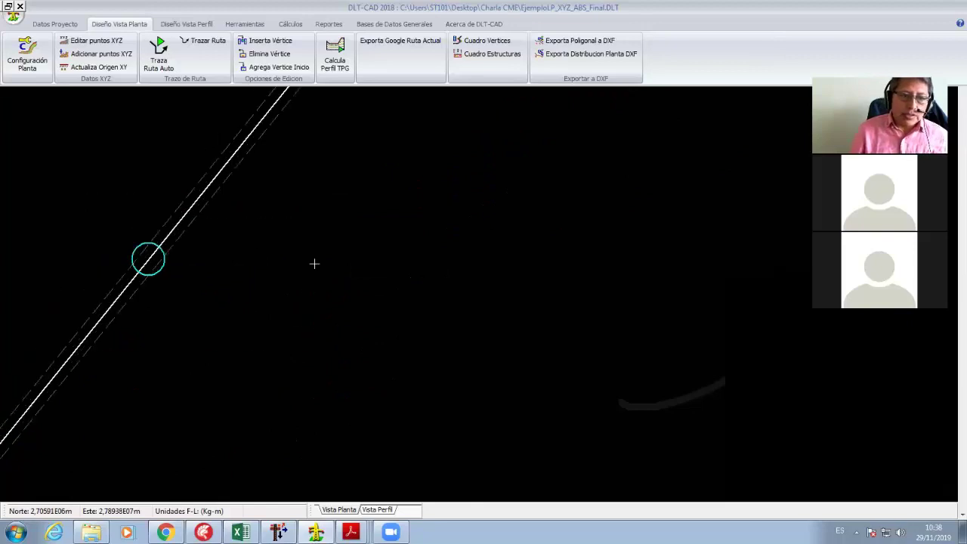
{"action": "right_click", "coordinate": [310, 262]}
{"action": "left_click", "coordinate": [292, 273]}
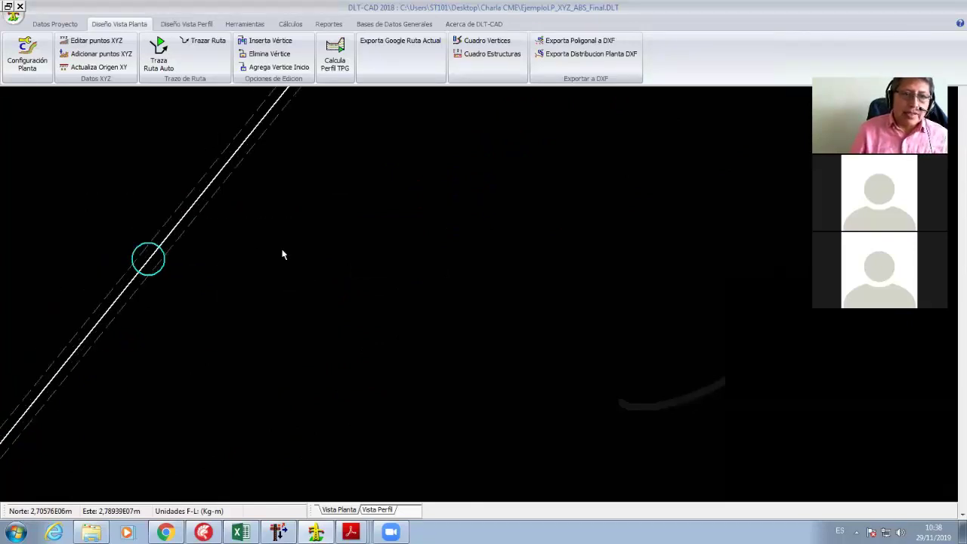
- Configure the plan view to display the conductors and inspect them at the structure on the straight stretch
{"action": "left_click", "coordinate": [27, 54]}
{"action": "left_click", "coordinate": [436, 405]}
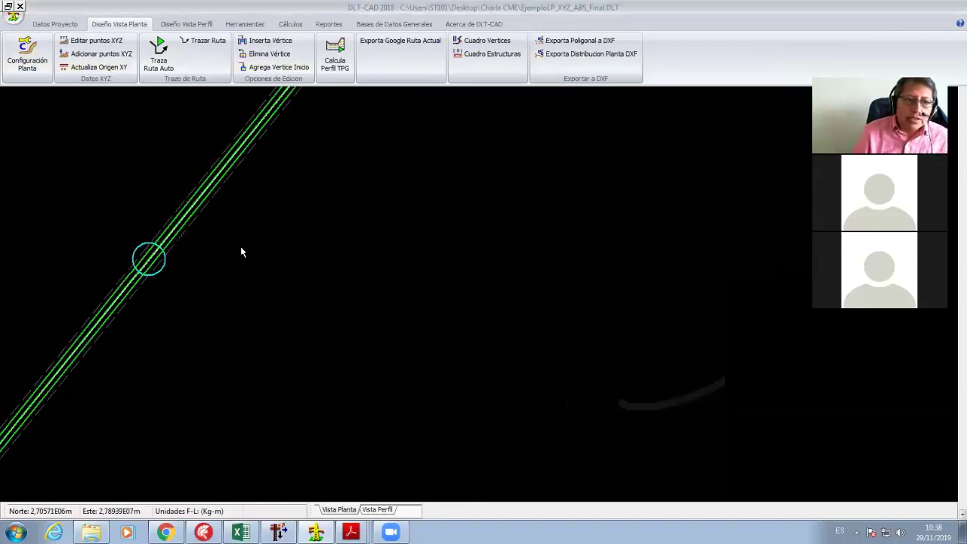
{"action": "left_click_drag", "start_coordinate": [239, 252], "coordinate": [445, 309]}
{"action": "scroll", "coordinate": [415, 311], "scroll_direction": "down", "scroll_amount": 2}
{"action": "scroll", "coordinate": [293, 353], "scroll_direction": "down", "scroll_amount": 1}
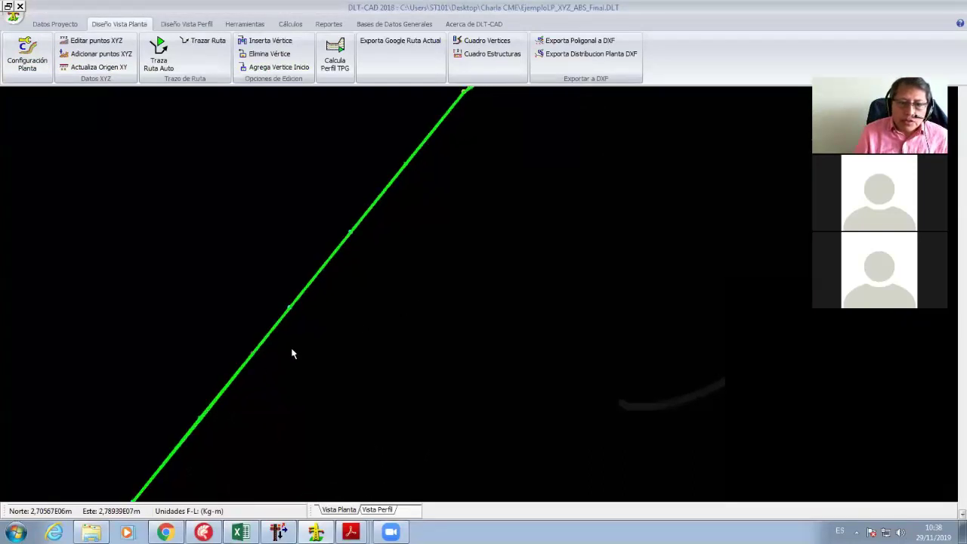
{"action": "scroll", "coordinate": [288, 318], "scroll_direction": "up", "scroll_amount": 1}
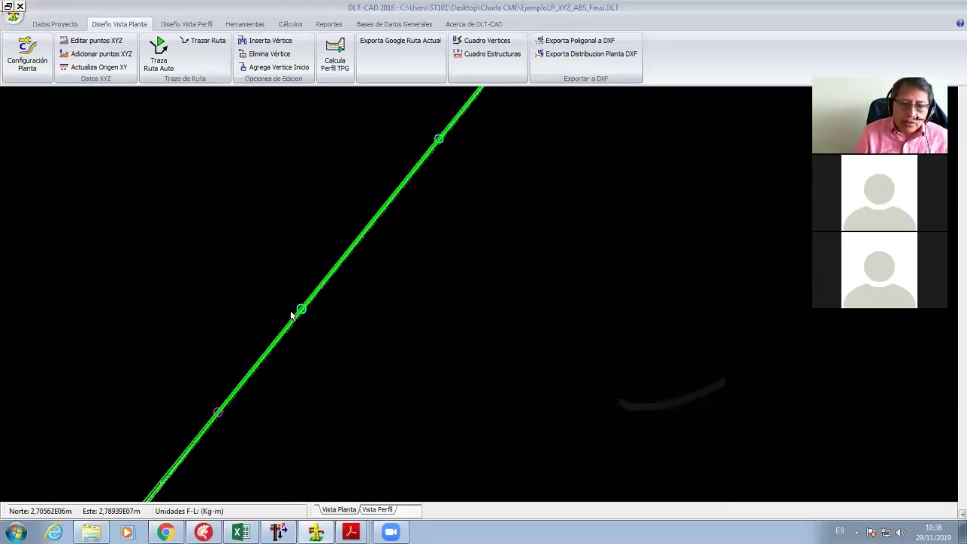
{"action": "scroll", "coordinate": [294, 308], "scroll_direction": "up", "scroll_amount": 1}
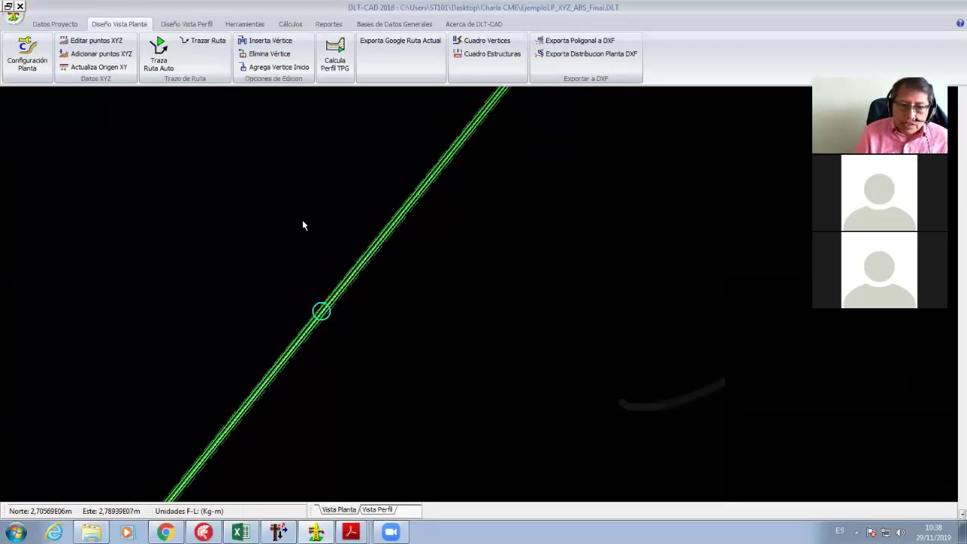
{"action": "scroll", "coordinate": [350, 310], "scroll_direction": "down", "scroll_amount": 5}
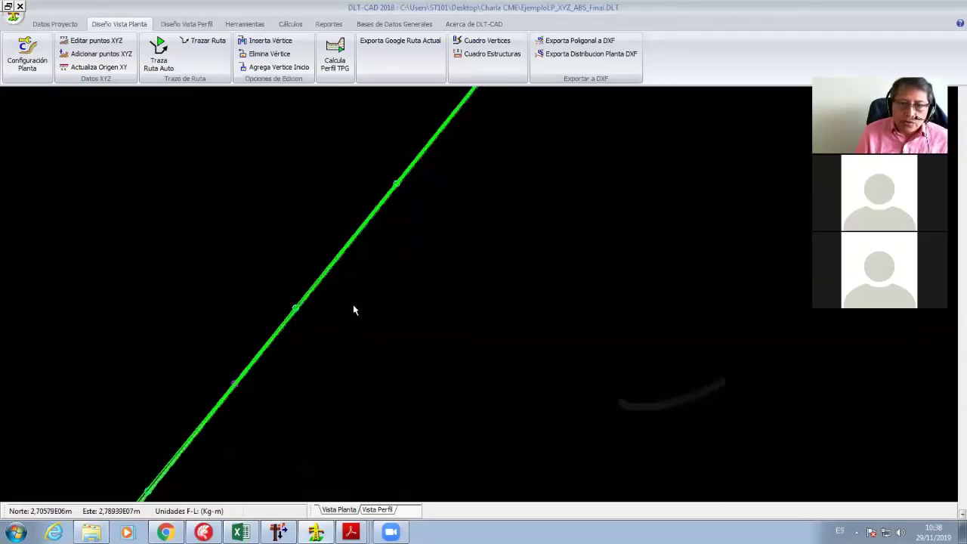
- Examine the route's deflection angle and the conductors at vertex V5
{"action": "right_click", "coordinate": [355, 217]}
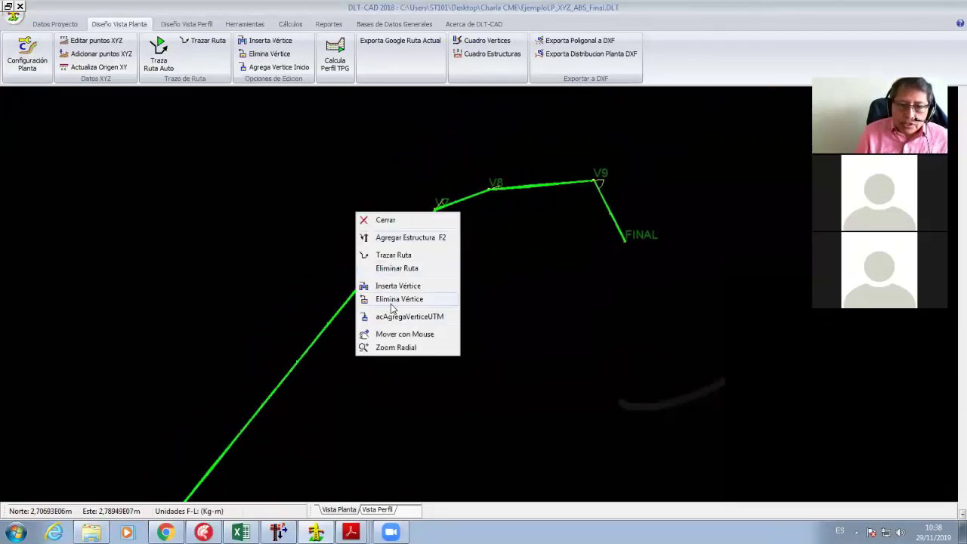
{"action": "key", "text": "Escape"}
{"action": "right_click", "coordinate": [320, 262]}
{"action": "left_click", "coordinate": [357, 313]}
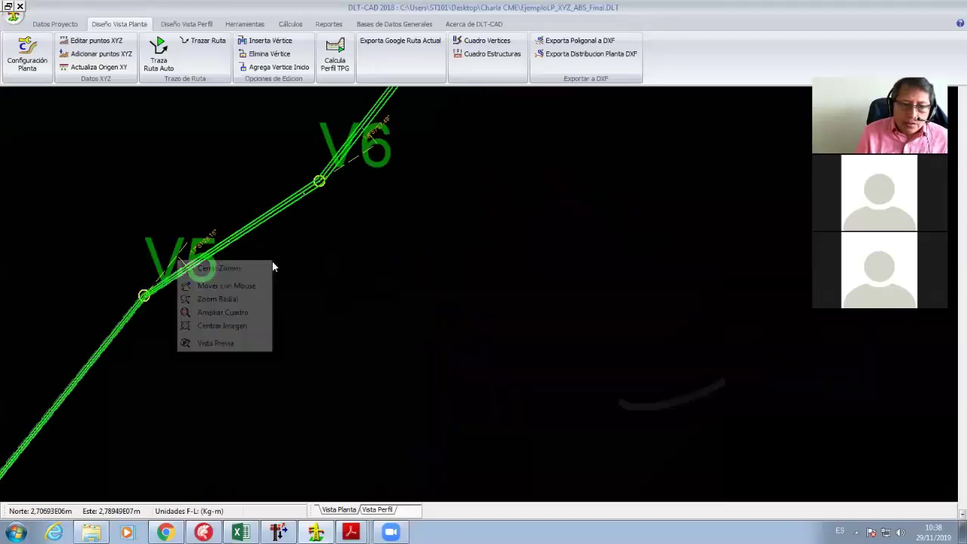
{"action": "scroll", "coordinate": [161, 271], "scroll_direction": "up", "scroll_amount": 2}
{"action": "scroll", "coordinate": [428, 283], "scroll_direction": "up", "scroll_amount": 2}
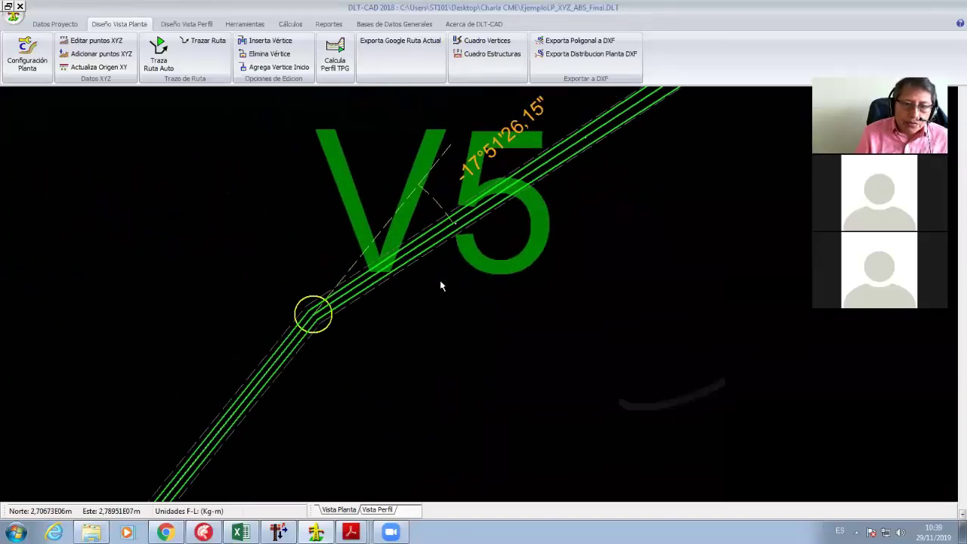
- Switch to CAMRELT and recalculate the PS1-3L wind span on the PCAC_12/200 pole with a topographic angle of 5 degrees
{"action": "left_click_drag", "start_coordinate": [531, 179], "coordinate": [444, 299]}
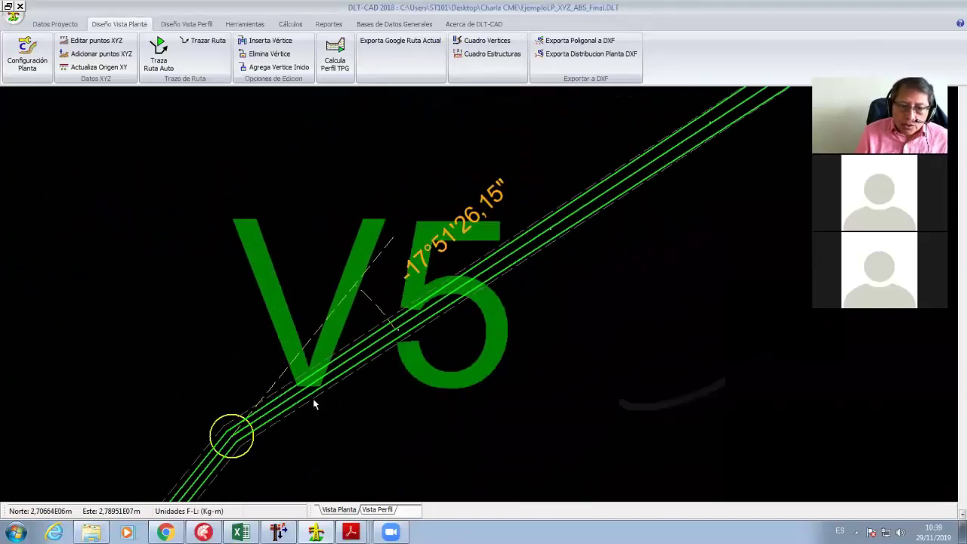
{"action": "scroll", "coordinate": [374, 264], "scroll_direction": "down", "scroll_amount": 1}
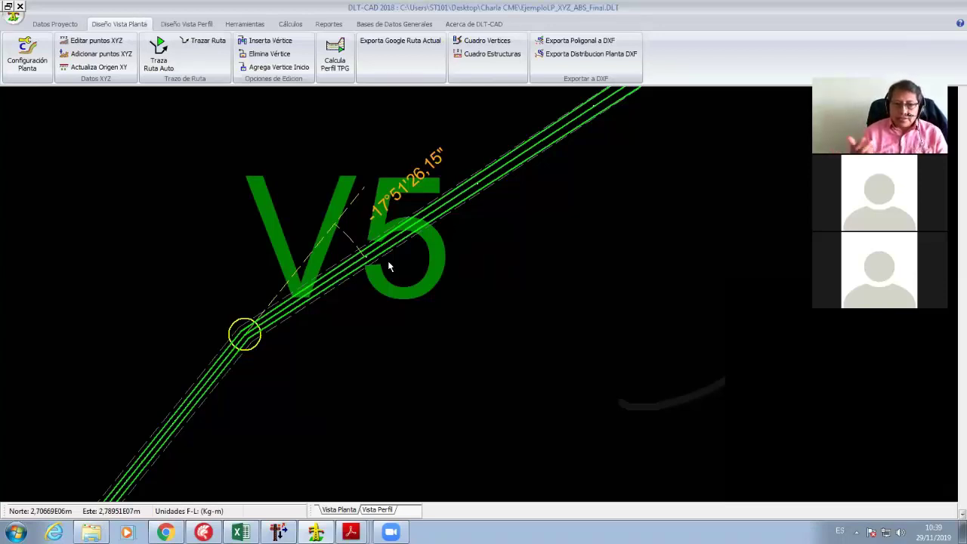
{"action": "key", "text": "alt+Tab"}
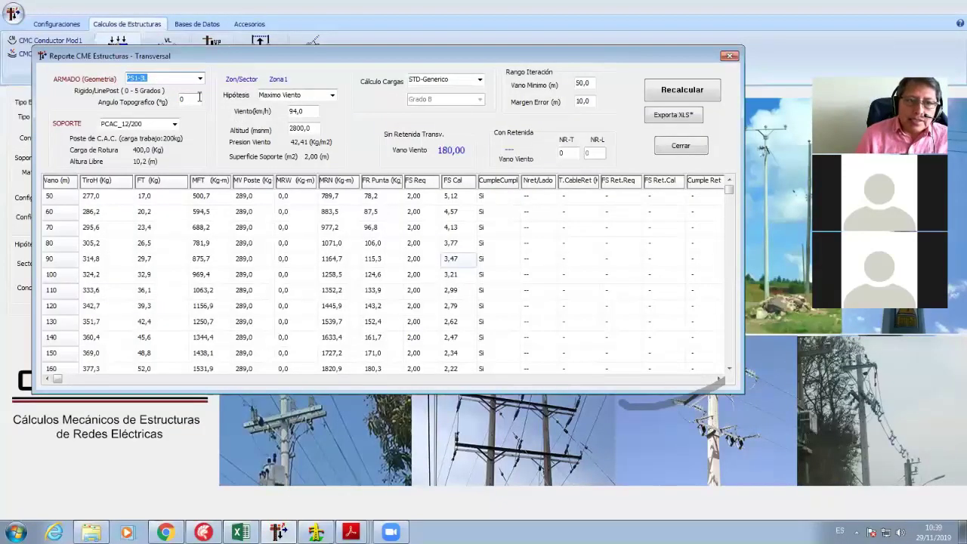
{"action": "key", "text": "Tab"}
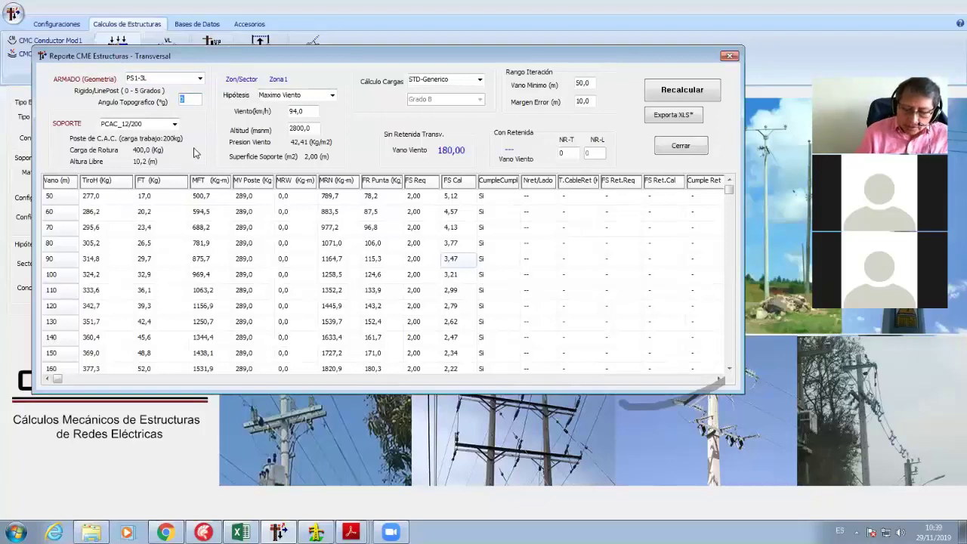
{"action": "type", "text": "5"}
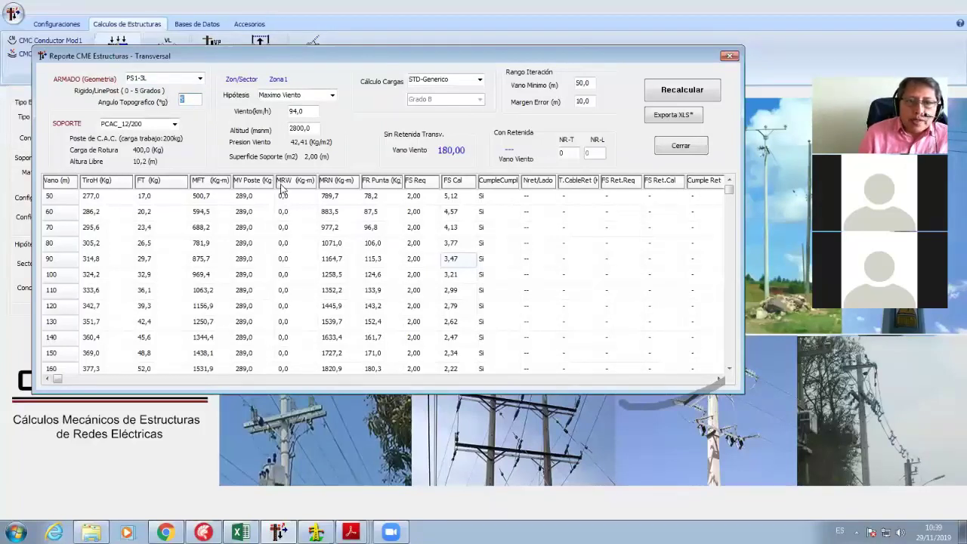
{"action": "left_click", "coordinate": [685, 93]}
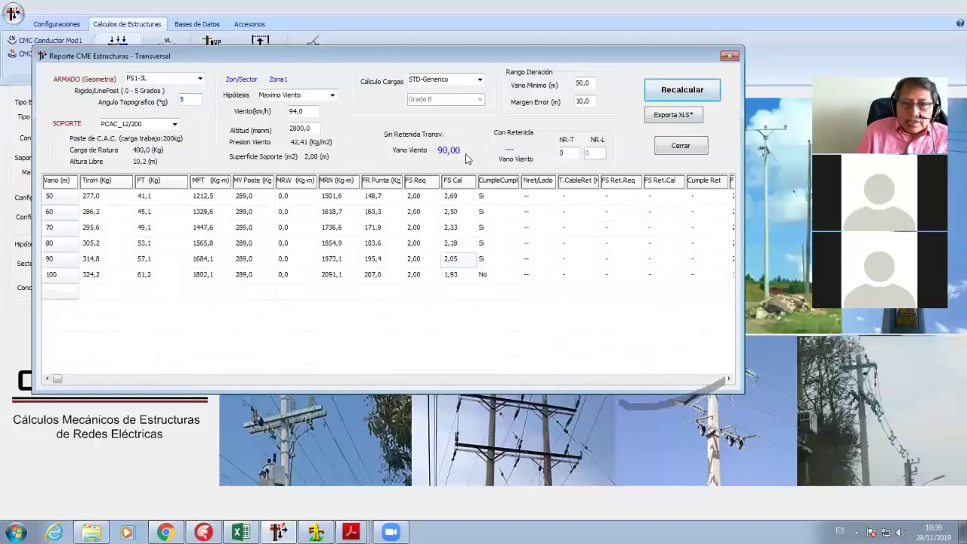
- Set the wind speed to 50 km/h and recalculate the wind span at the 5-degree angle
{"action": "double_click", "coordinate": [181, 99]}
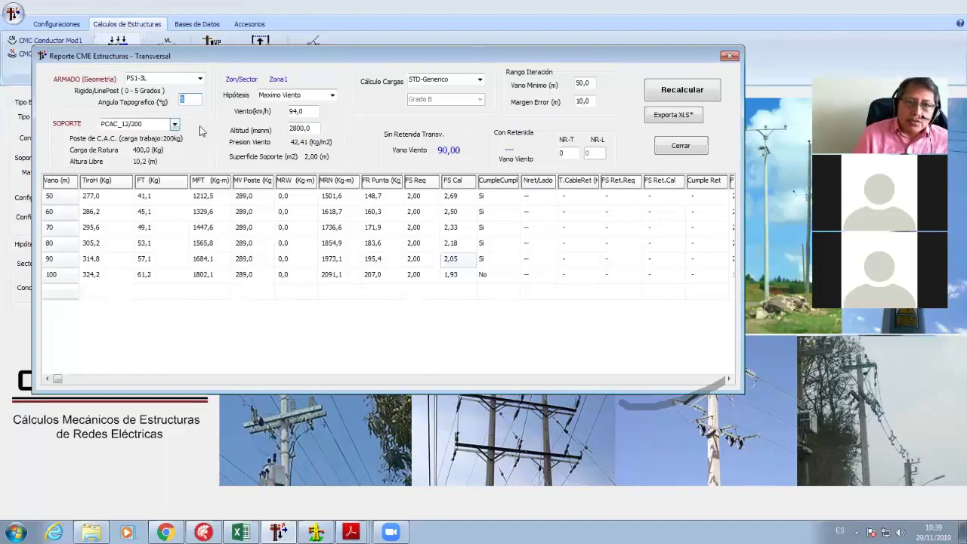
{"action": "double_click", "coordinate": [296, 111]}
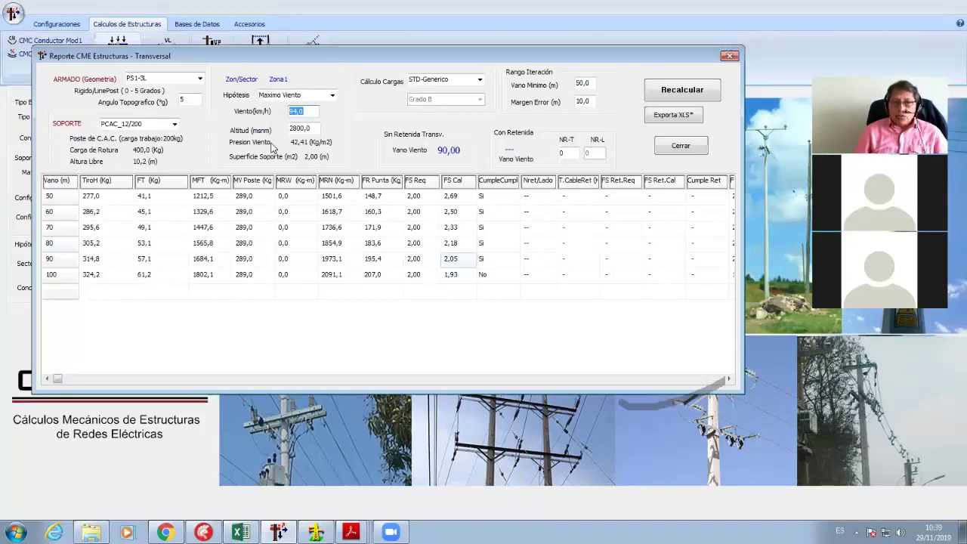
{"action": "type", "text": "50"}
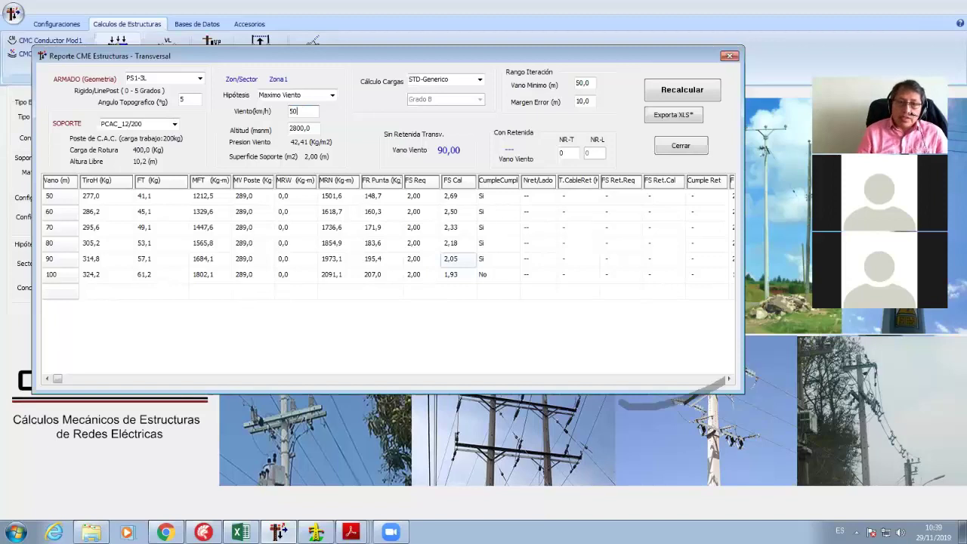
{"action": "key", "text": "Return"}
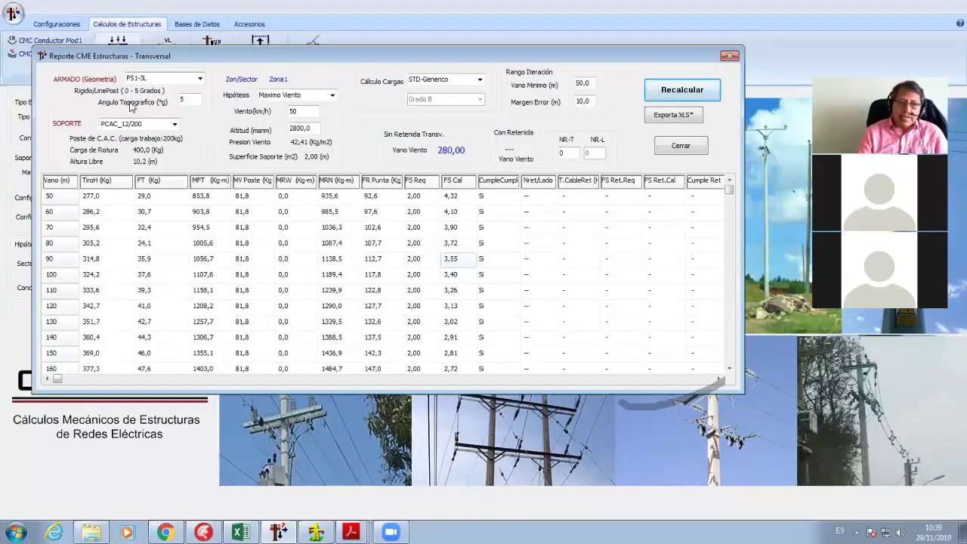
- Change the support to the PCAC_12/300 pole and recalculate the PS1-3L wind span
{"action": "double_click", "coordinate": [189, 99]}
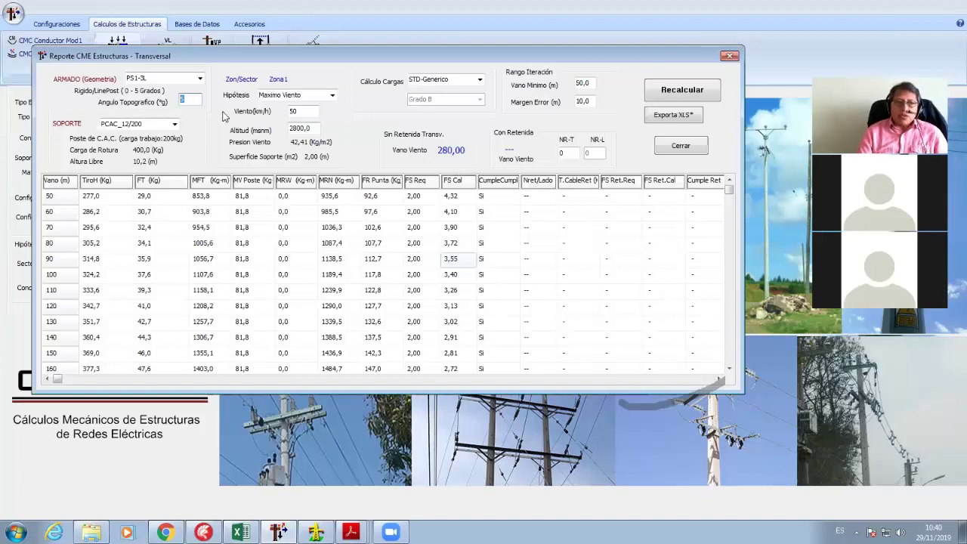
{"action": "left_click", "coordinate": [174, 124]}
{"action": "left_click", "coordinate": [176, 145]}
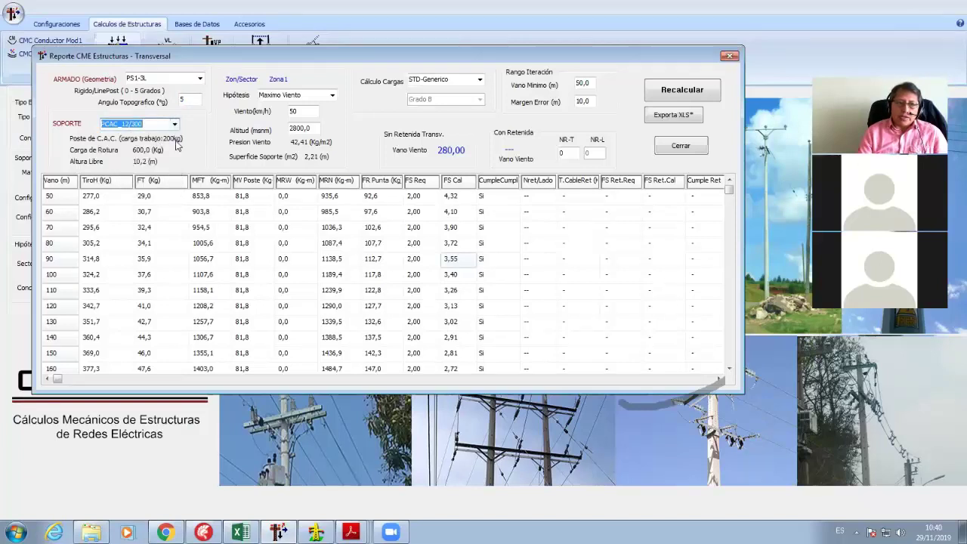
{"action": "left_click", "coordinate": [684, 92]}
{"action": "double_click", "coordinate": [315, 112]}
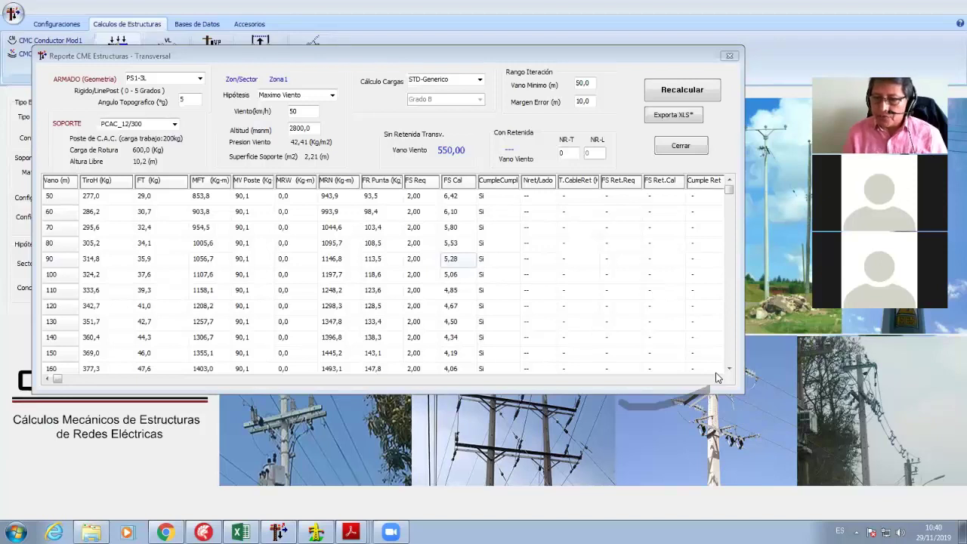
- Change the report's assembly geometry to PA1-3L and close the transversal structure report
{"action": "left_click", "coordinate": [201, 80]}
{"action": "left_click", "coordinate": [199, 144]}
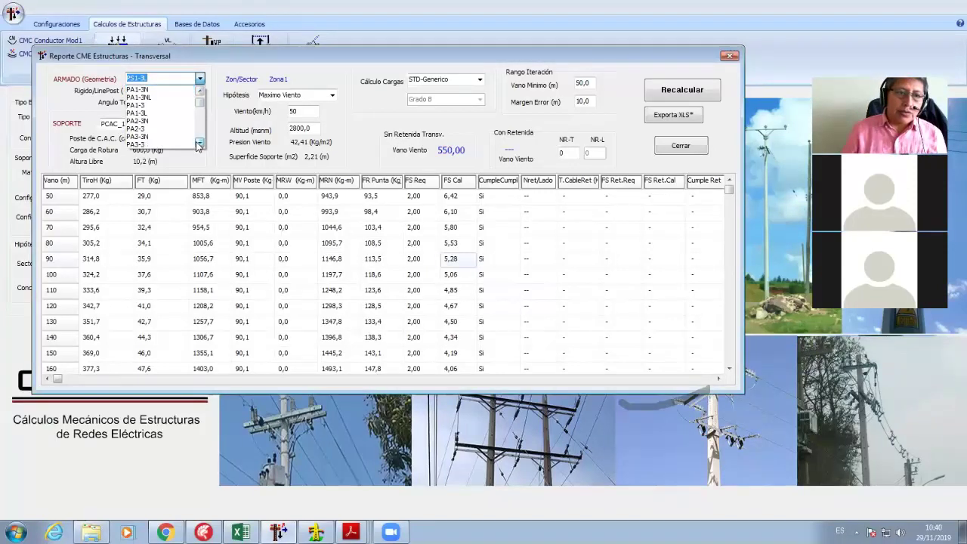
{"action": "left_click", "coordinate": [198, 144]}
{"action": "left_click", "coordinate": [198, 144]}
{"action": "left_click", "coordinate": [199, 143]}
{"action": "left_click", "coordinate": [198, 144]}
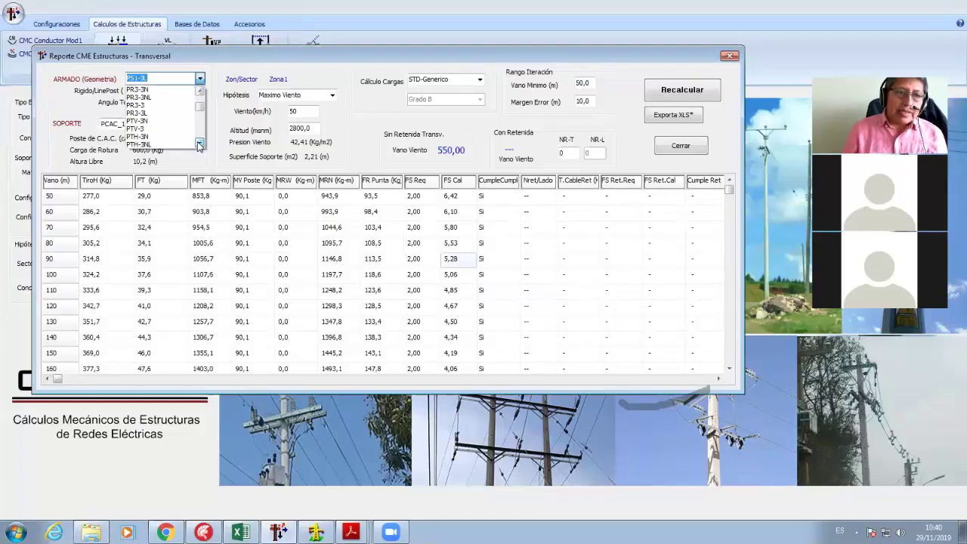
{"action": "left_click_drag", "start_coordinate": [200, 113], "coordinate": [200, 108]}
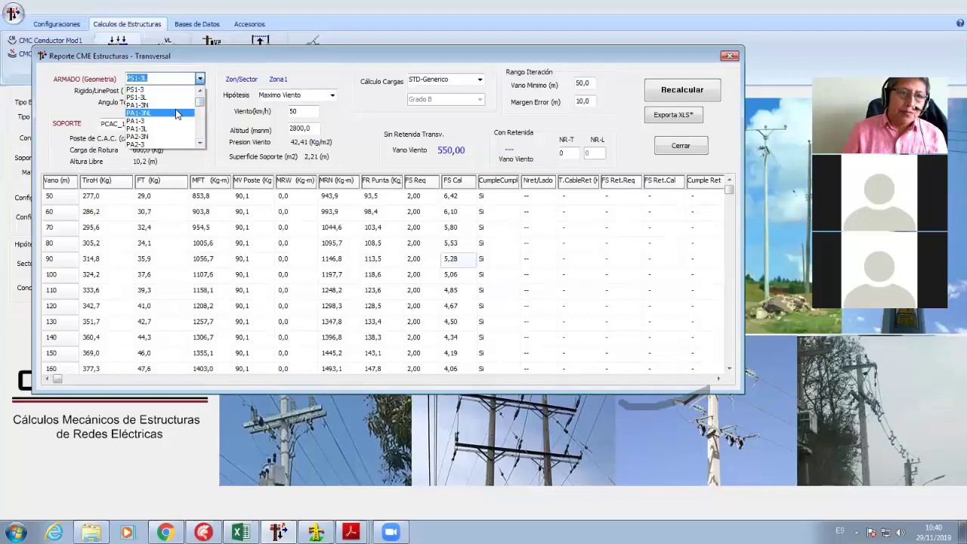
{"action": "left_click", "coordinate": [176, 129]}
{"action": "key", "text": "Tab"}
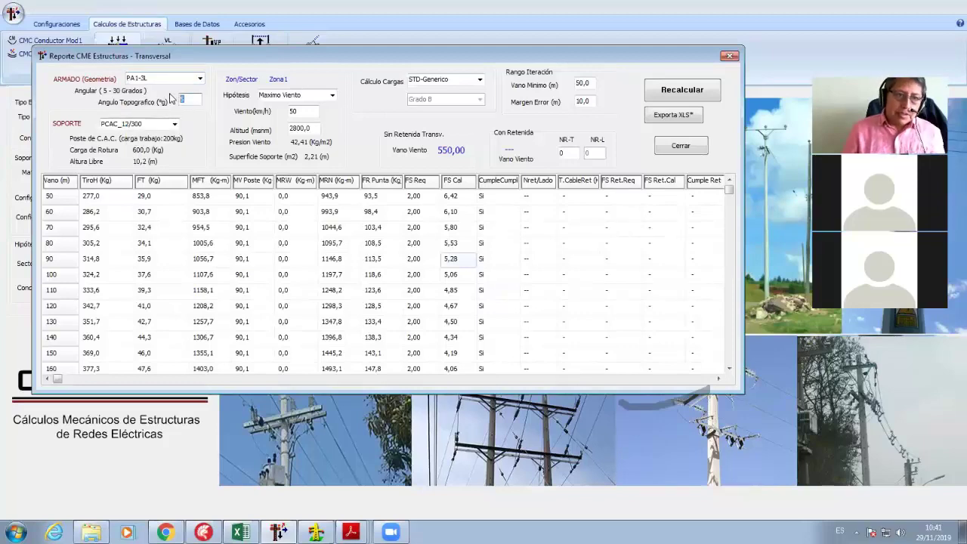
{"action": "left_click", "coordinate": [164, 78]}
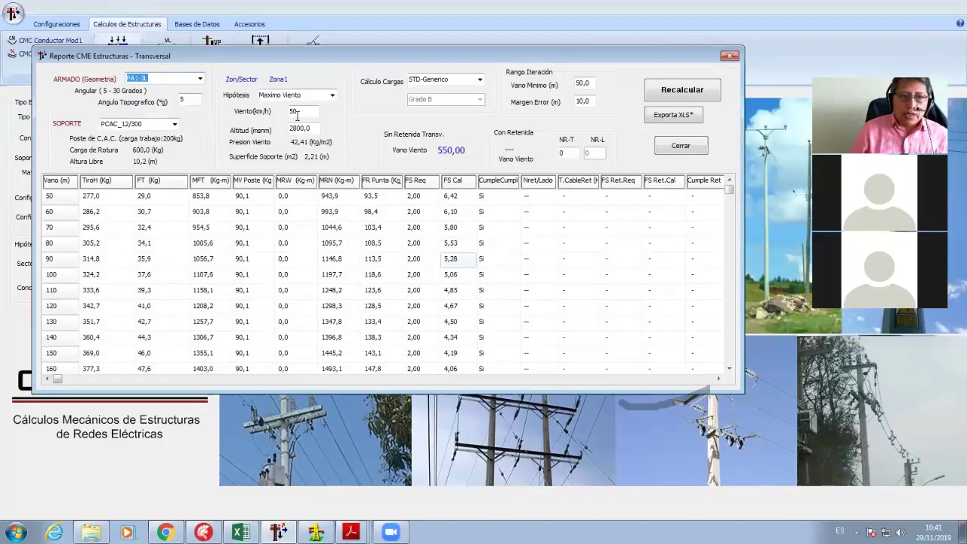
{"action": "left_click", "coordinate": [694, 144]}
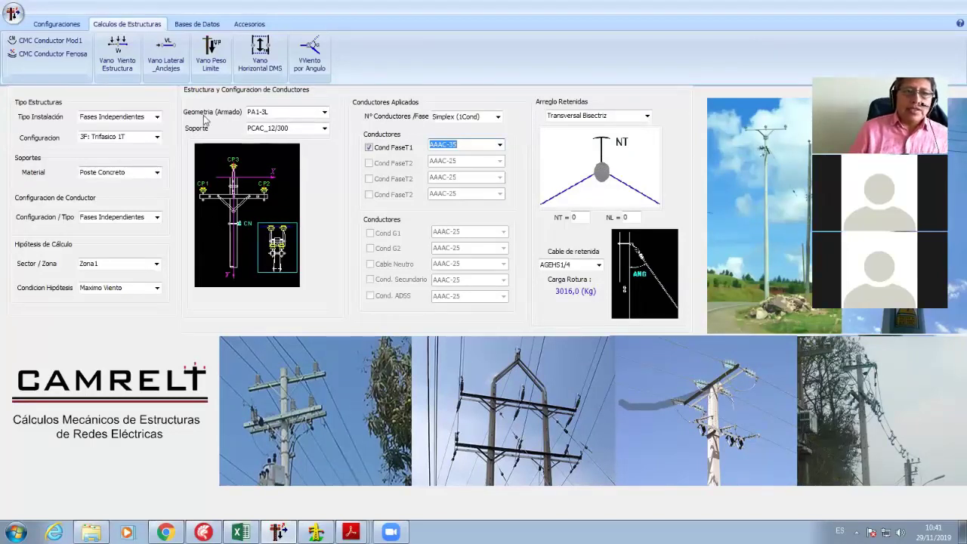
- Load the ConfigCME_Ecaribe.cfg configuration and set its installation type to Fases Independientes
{"action": "left_click", "coordinate": [56, 23]}
{"action": "left_click", "coordinate": [52, 55]}
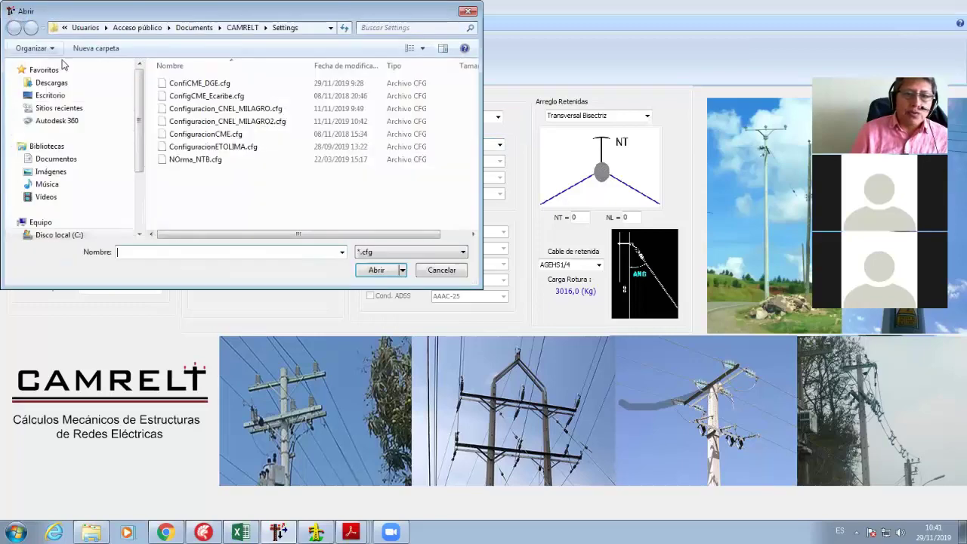
{"action": "left_click", "coordinate": [219, 97]}
{"action": "key", "text": "Return"}
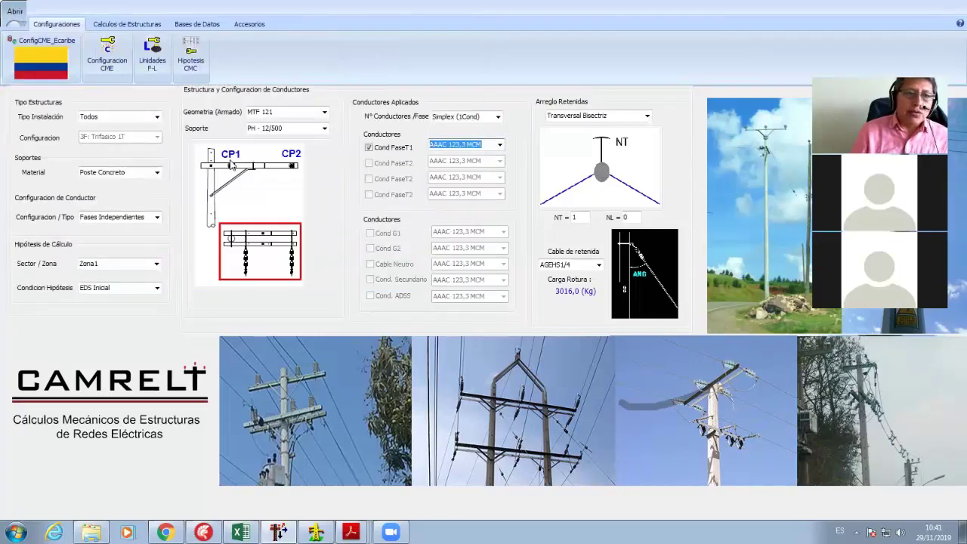
{"action": "left_click", "coordinate": [157, 118]}
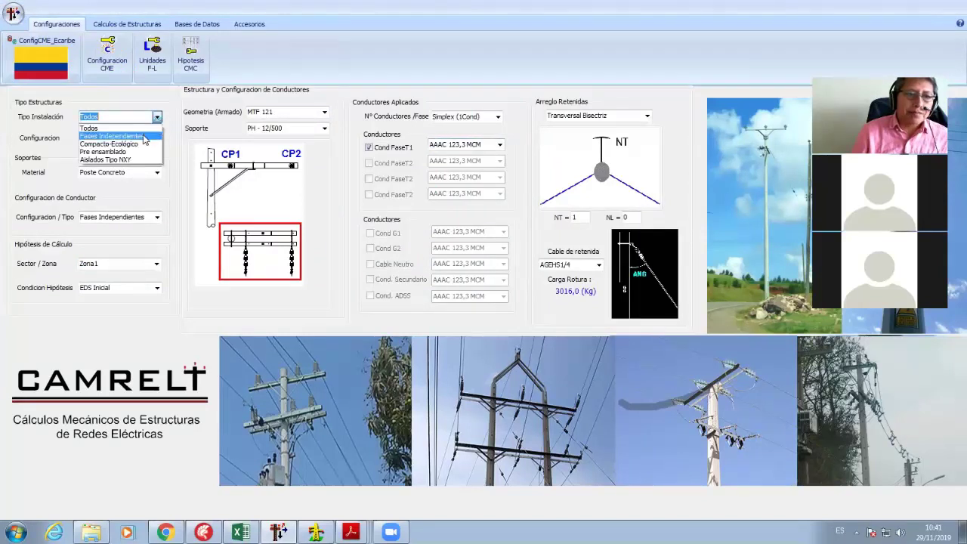
{"action": "left_click", "coordinate": [113, 133]}
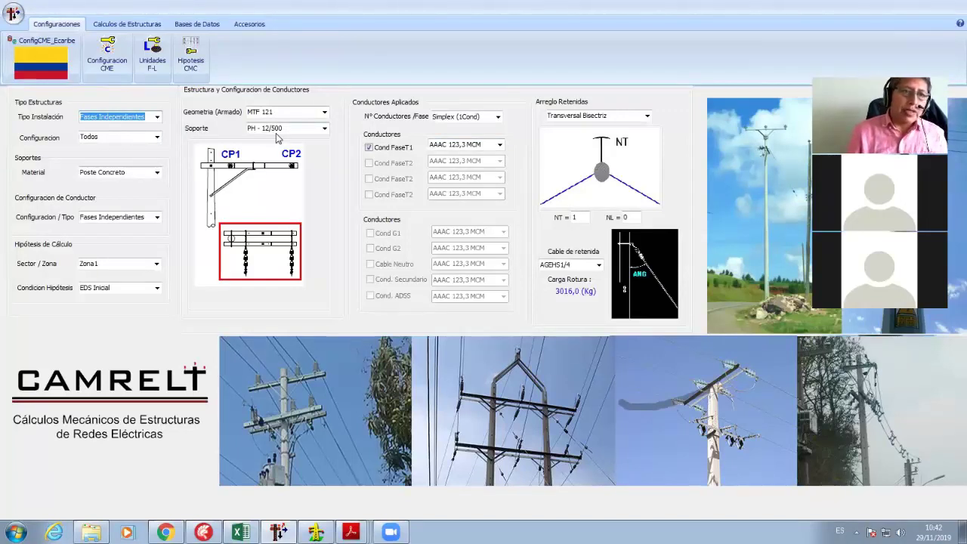
- Load the ConfiCME_DGE.cfg configuration
{"action": "left_click", "coordinate": [51, 51]}
{"action": "left_click", "coordinate": [202, 85]}
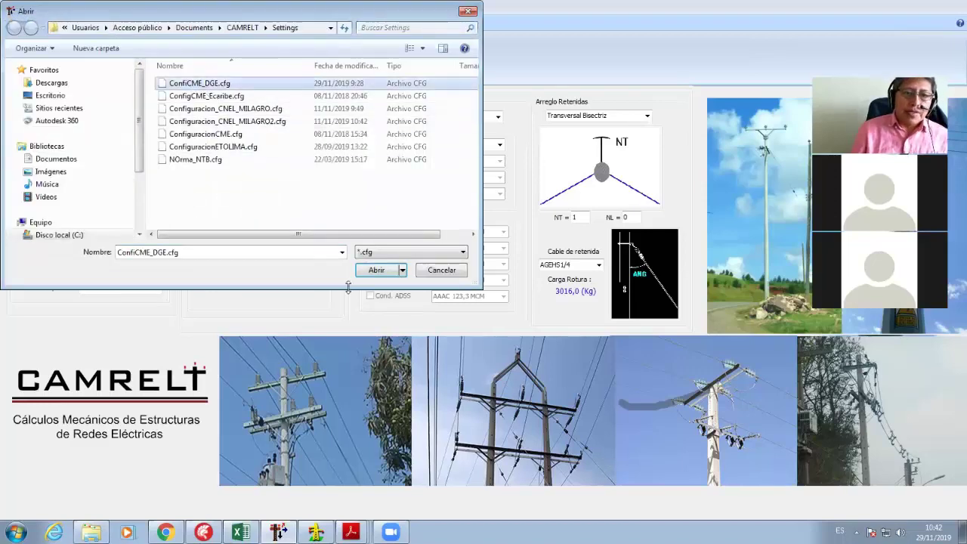
{"action": "left_click", "coordinate": [374, 270]}
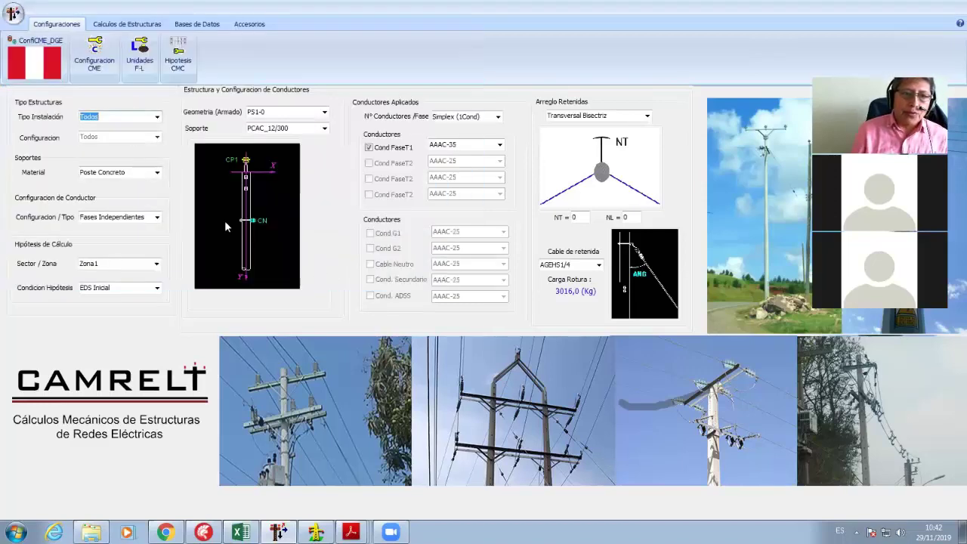
- Set the structure type to Fases Independientes with configuration 3F: Trifasico 1T, and choose the PA1-3L assembly geometry
{"action": "left_click", "coordinate": [302, 112]}
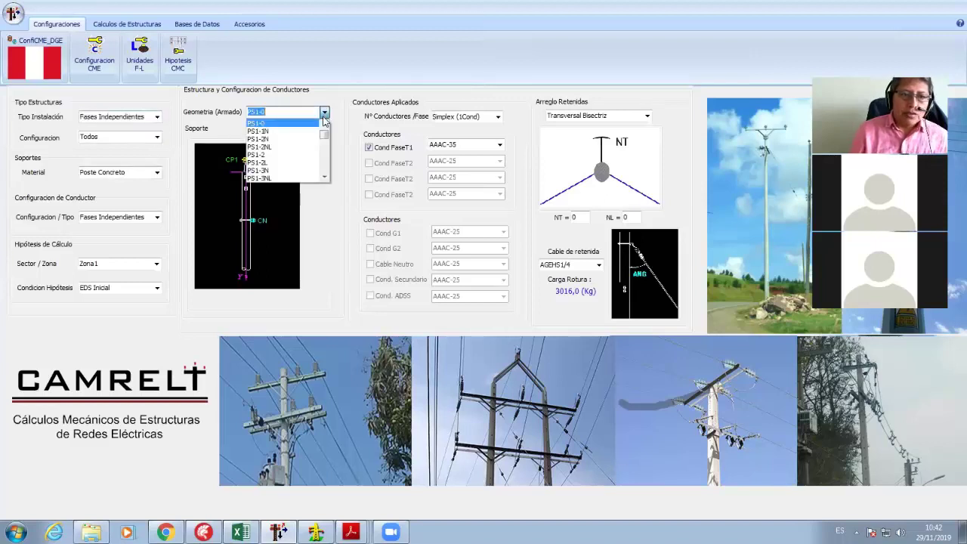
{"action": "left_click", "coordinate": [323, 177]}
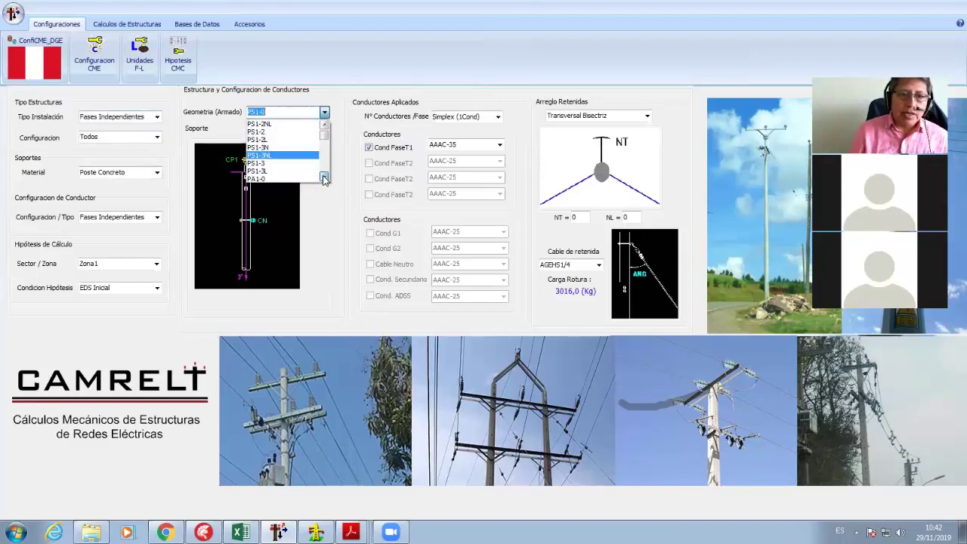
{"action": "left_click", "coordinate": [323, 177]}
{"action": "left_click", "coordinate": [324, 177]}
{"action": "left_click", "coordinate": [323, 177]}
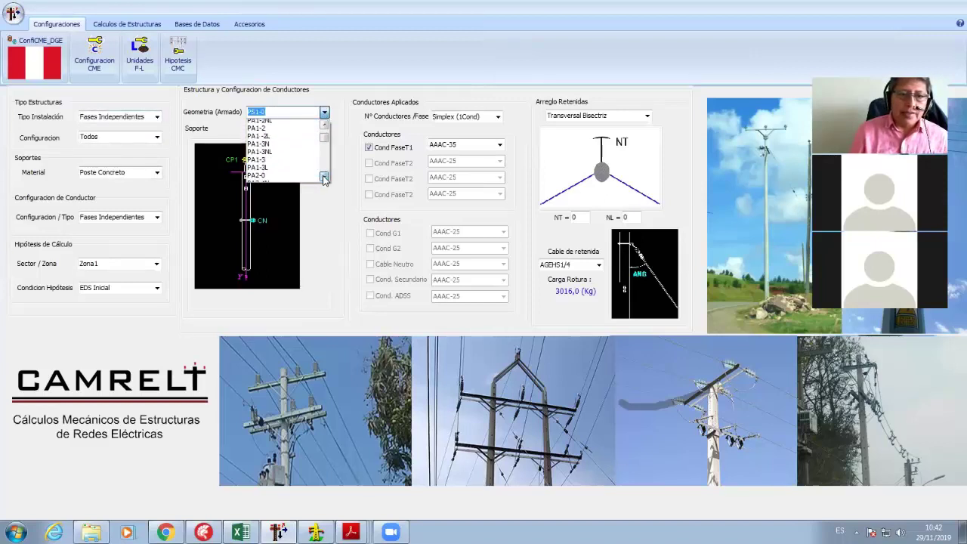
{"action": "left_click", "coordinate": [323, 177]}
{"action": "left_click", "coordinate": [157, 137]}
{"action": "left_click", "coordinate": [157, 137]}
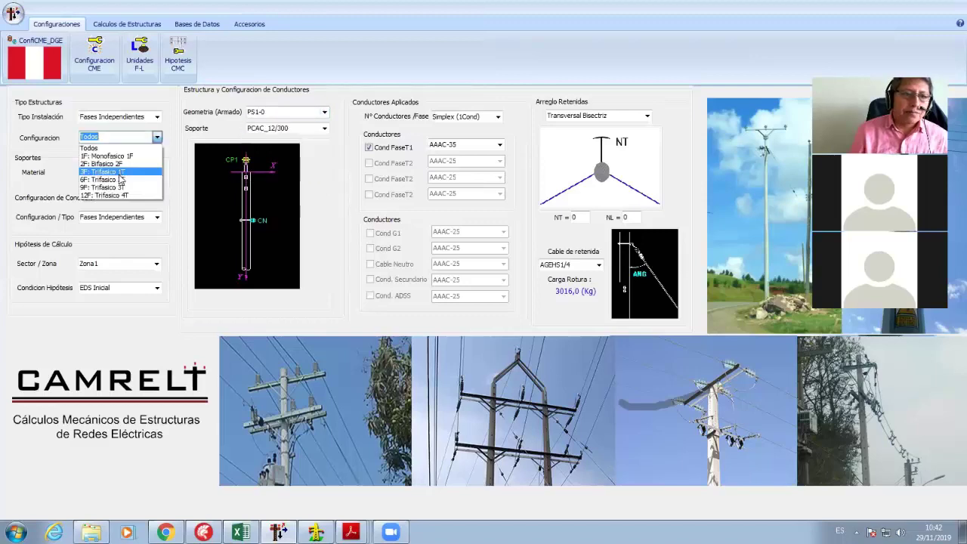
{"action": "left_click", "coordinate": [106, 160]}
{"action": "left_click", "coordinate": [324, 111]}
{"action": "left_click", "coordinate": [268, 168]}
- Calculate the structure wind span for PA1-3L on PCAC_12/300 under the Maximo Viento hypothesis with a topographic angle of 15 degrees
{"action": "left_click", "coordinate": [127, 24]}
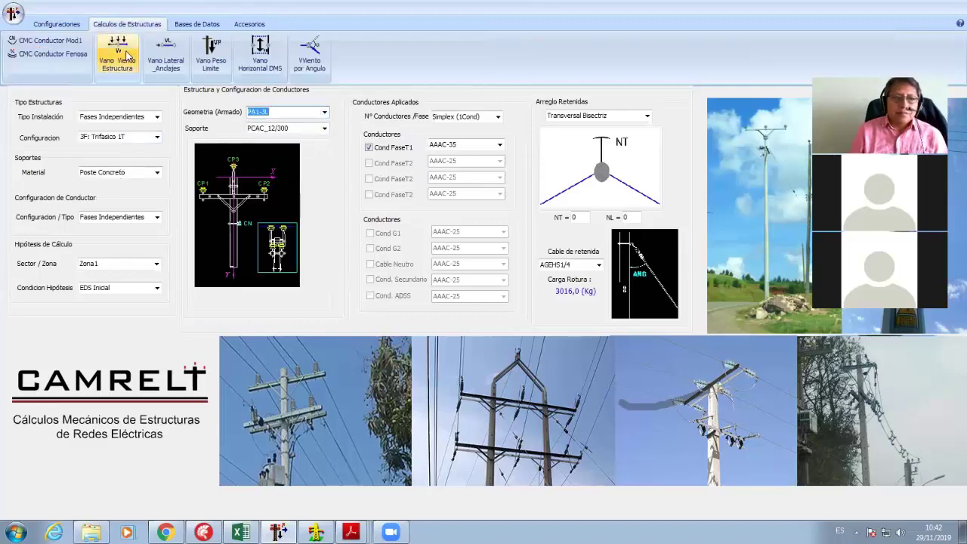
{"action": "left_click", "coordinate": [118, 57]}
{"action": "left_click", "coordinate": [202, 98]}
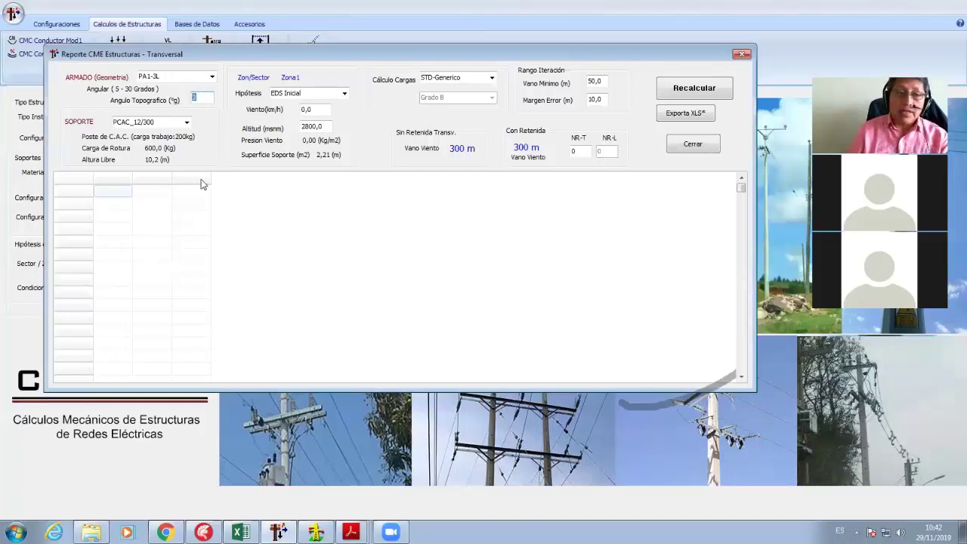
{"action": "left_click", "coordinate": [344, 93]}
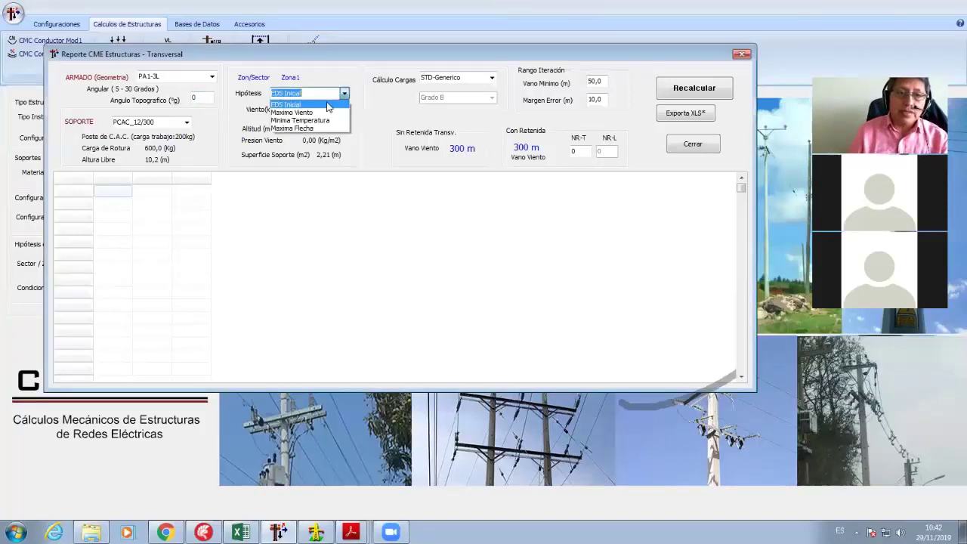
{"action": "left_click", "coordinate": [296, 112]}
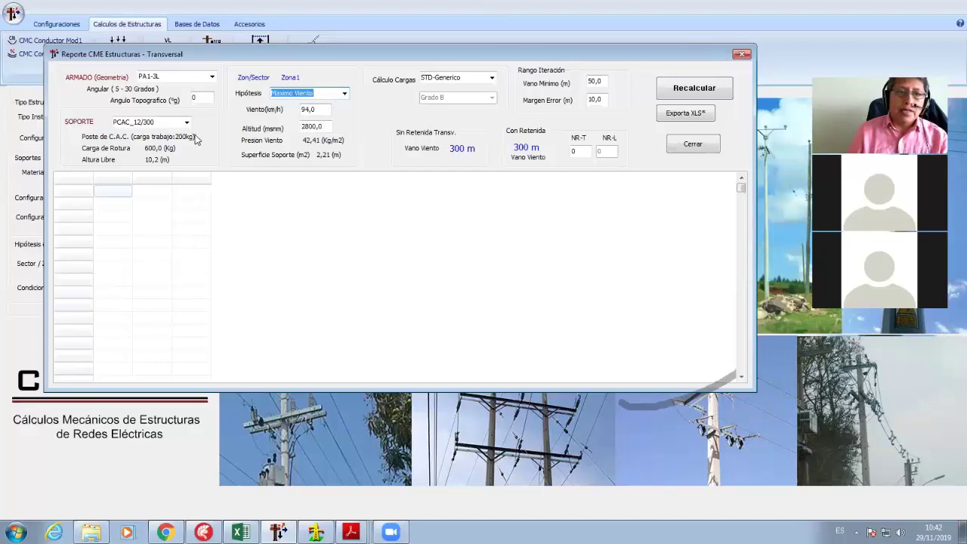
{"action": "left_click", "coordinate": [198, 98]}
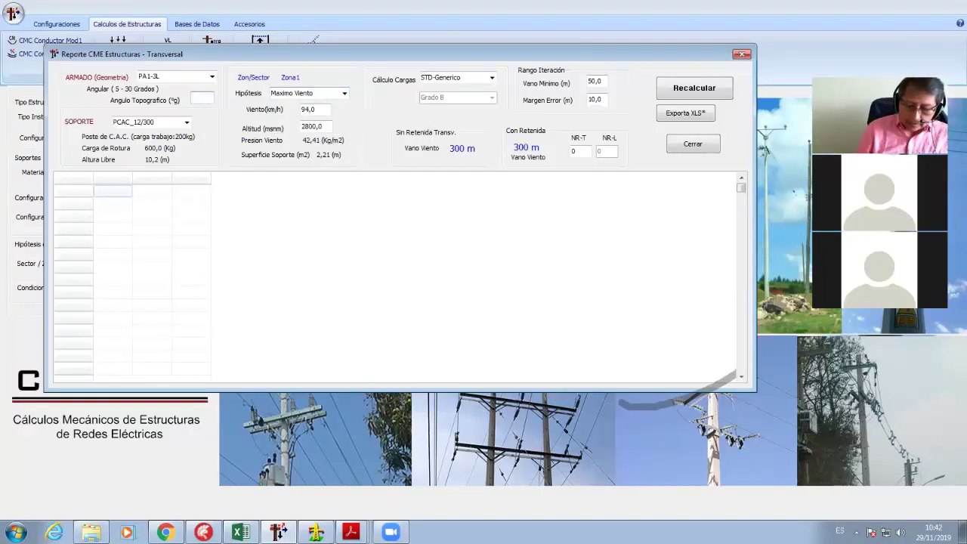
{"action": "left_click", "coordinate": [685, 90]}
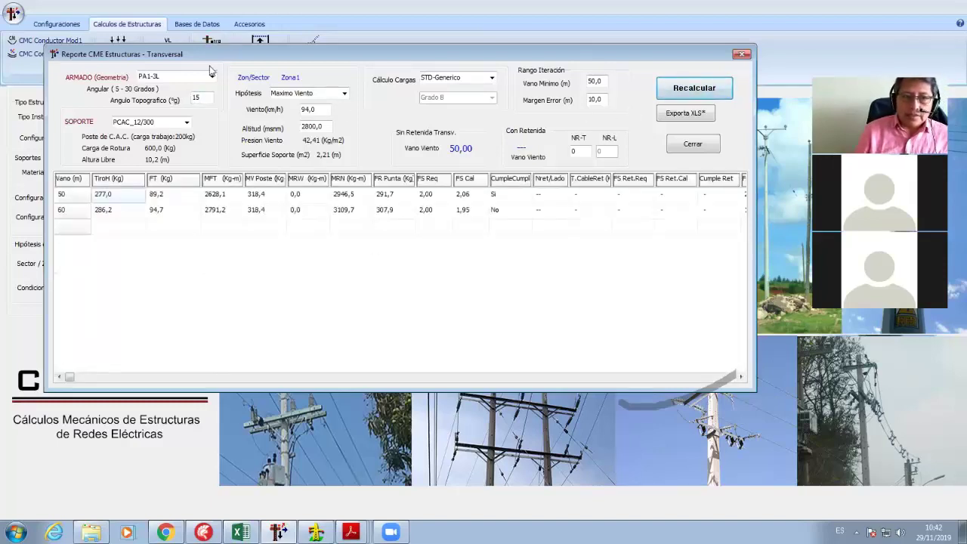
- Recalculate the PA1-3L wind span at 15 degrees using the PCAC_12/200 pole
{"action": "left_click", "coordinate": [187, 123]}
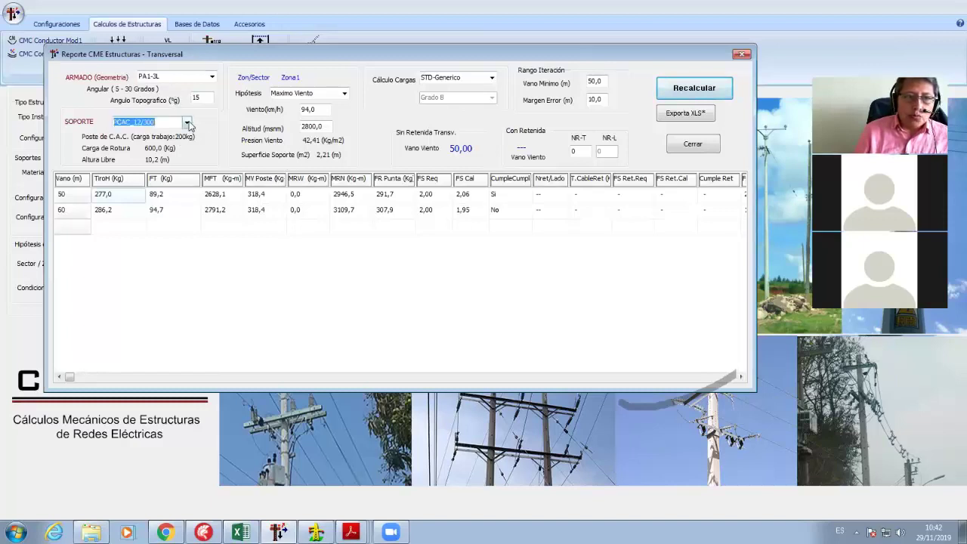
{"action": "scroll", "coordinate": [181, 141], "scroll_direction": "up", "scroll_amount": 1}
{"action": "left_click", "coordinate": [166, 134]}
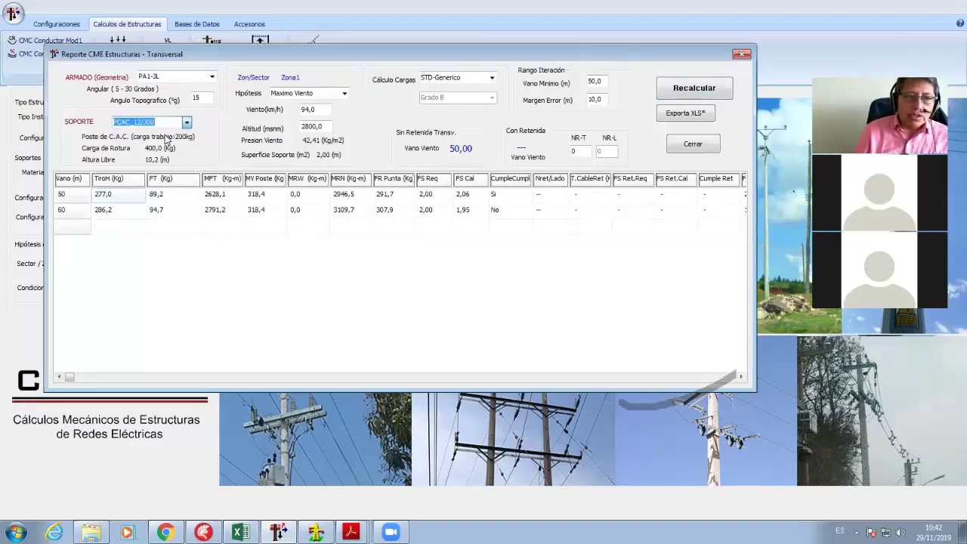
{"action": "left_click", "coordinate": [706, 92]}
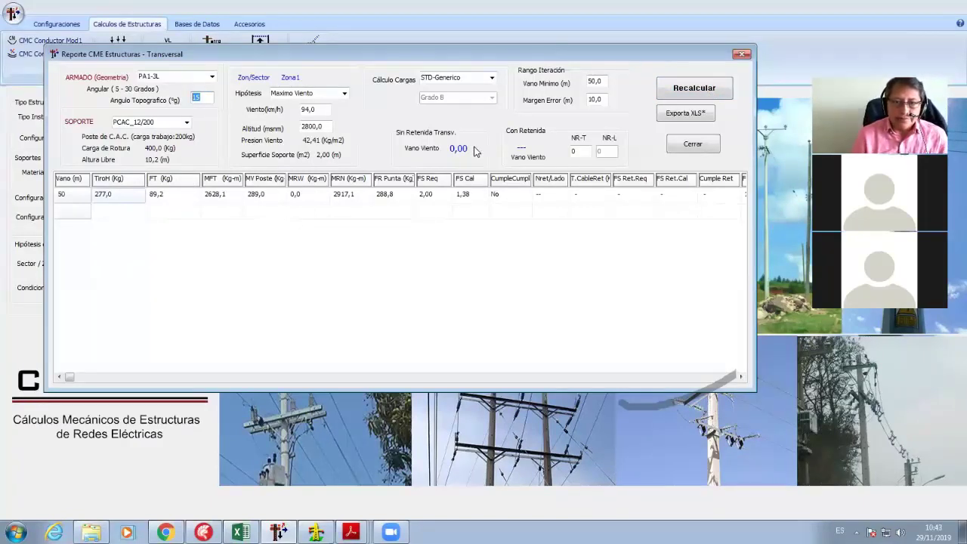
- Recalculate the PA1-3L wind span with the PCAC_12/300 pole, check the calculated safety factor for the 60 m span, and close the report
{"action": "left_click", "coordinate": [187, 122]}
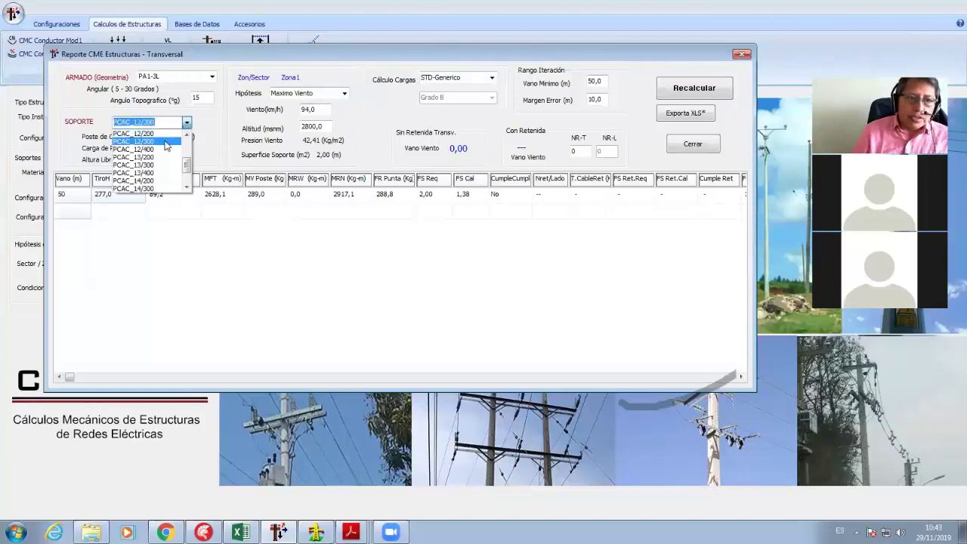
{"action": "left_click", "coordinate": [166, 142]}
{"action": "left_click", "coordinate": [711, 91]}
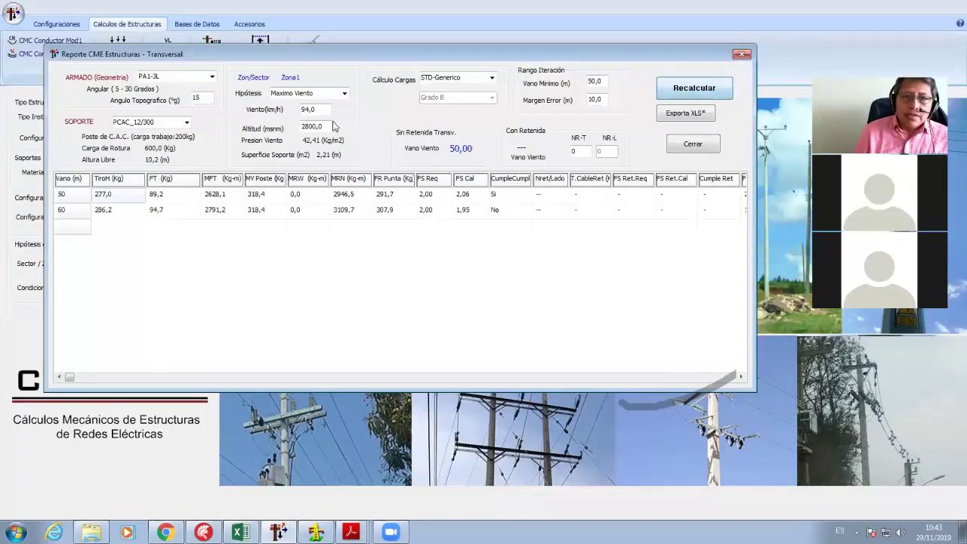
{"action": "left_click", "coordinate": [473, 212]}
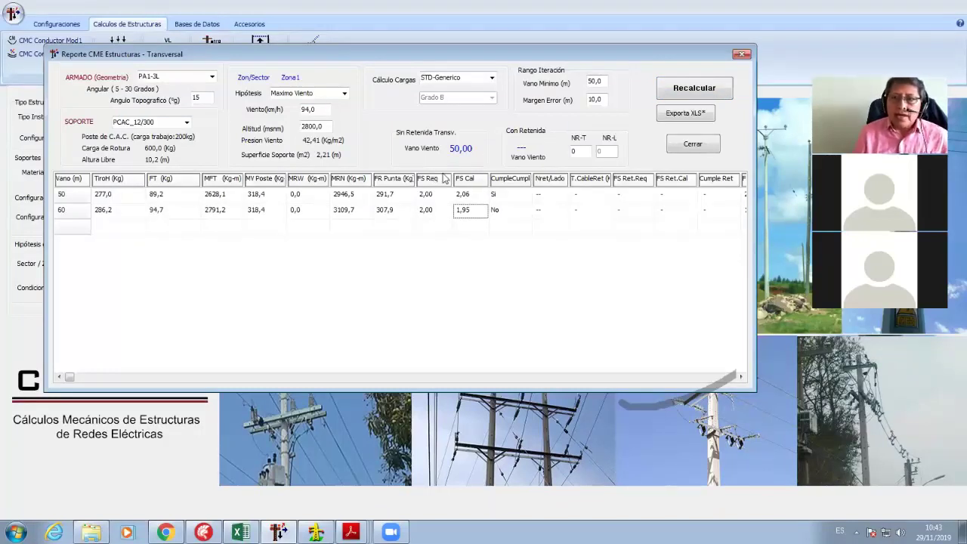
{"action": "left_click", "coordinate": [692, 144]}
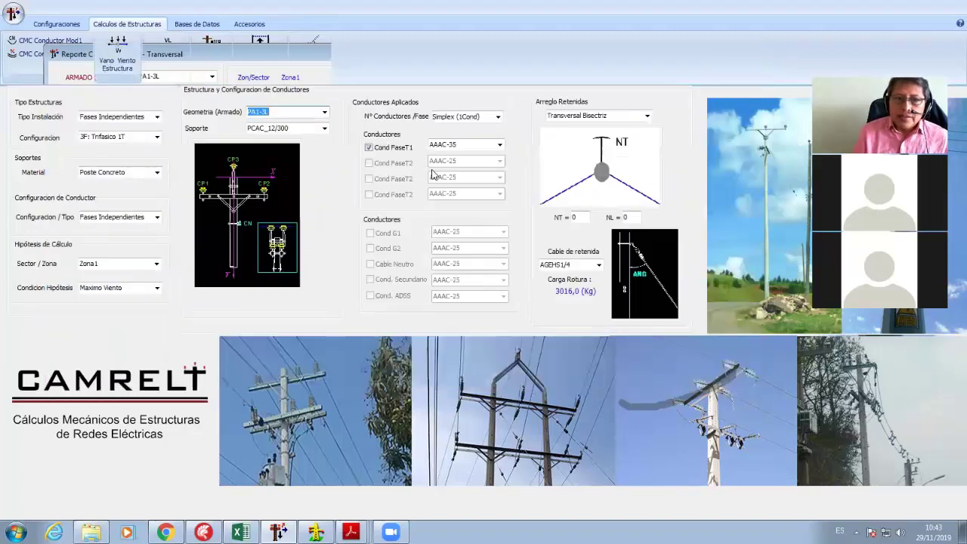
- Compare the diagrams of the Longitudinal Anclaje, Longitudinal Terminal and Transversal Bisectriz guy arrangements
{"action": "left_click", "coordinate": [647, 116]}
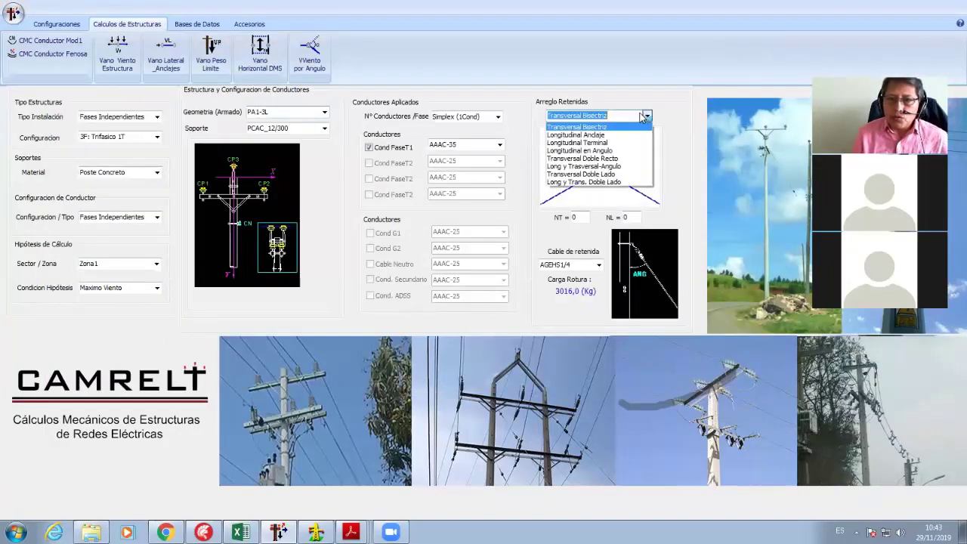
{"action": "left_click", "coordinate": [597, 131]}
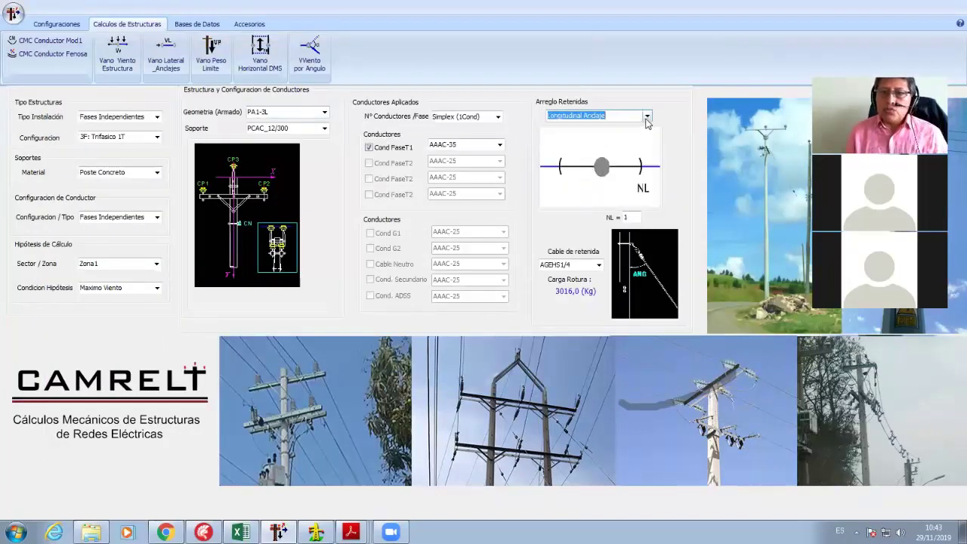
{"action": "left_click", "coordinate": [647, 115]}
{"action": "left_click", "coordinate": [604, 134]}
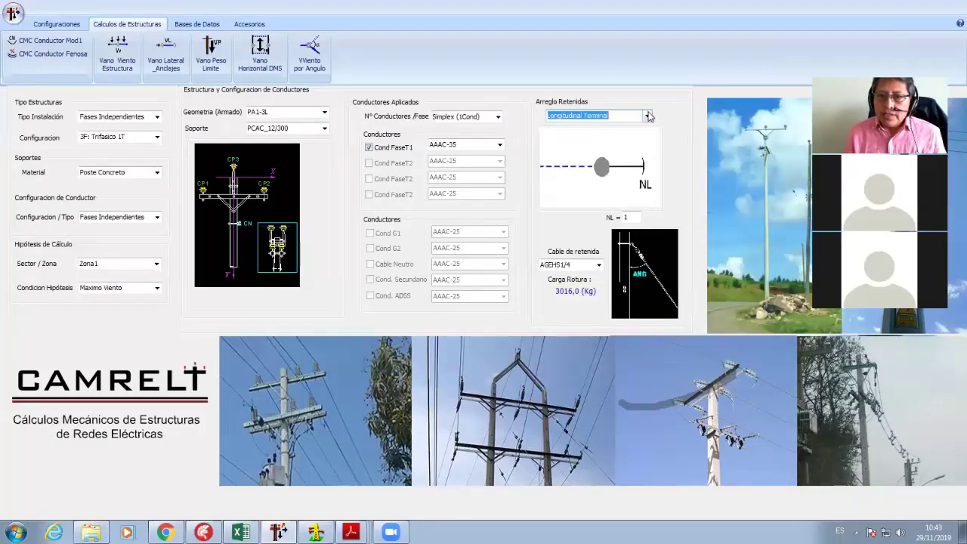
{"action": "left_click", "coordinate": [647, 116]}
{"action": "left_click", "coordinate": [610, 136]}
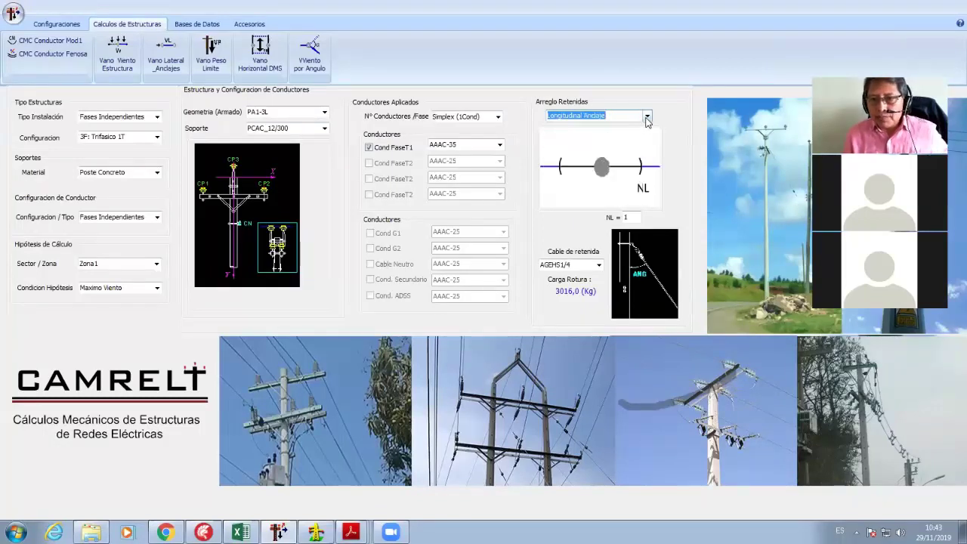
{"action": "left_click", "coordinate": [647, 116]}
{"action": "left_click", "coordinate": [619, 127]}
{"action": "left_click", "coordinate": [647, 116]}
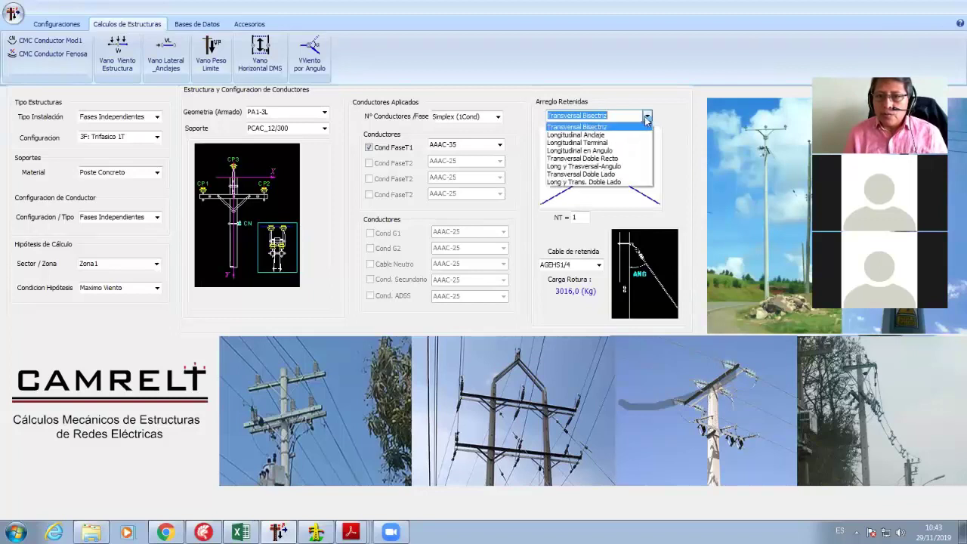
{"action": "left_click", "coordinate": [597, 135]}
{"action": "left_click", "coordinate": [647, 115]}
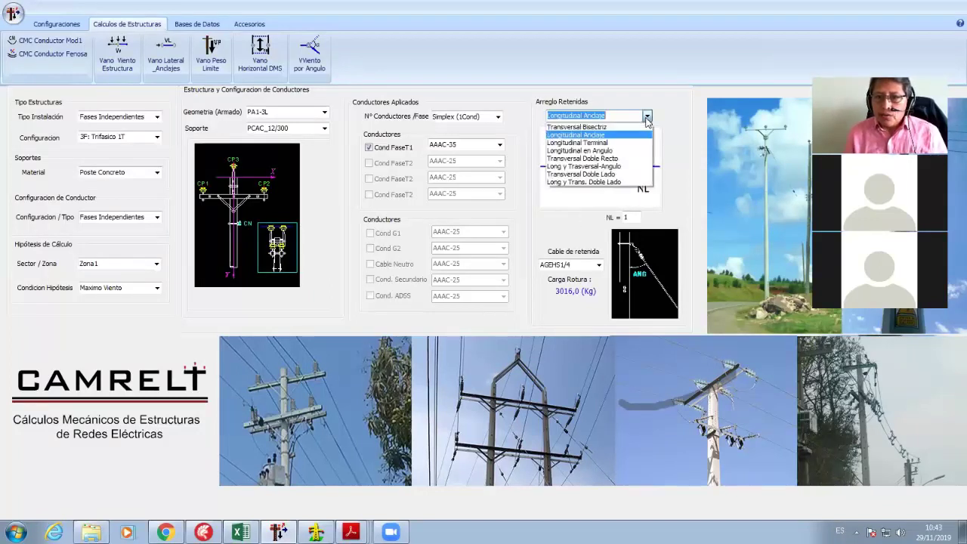
{"action": "left_click", "coordinate": [604, 127]}
{"action": "left_click", "coordinate": [647, 116]}
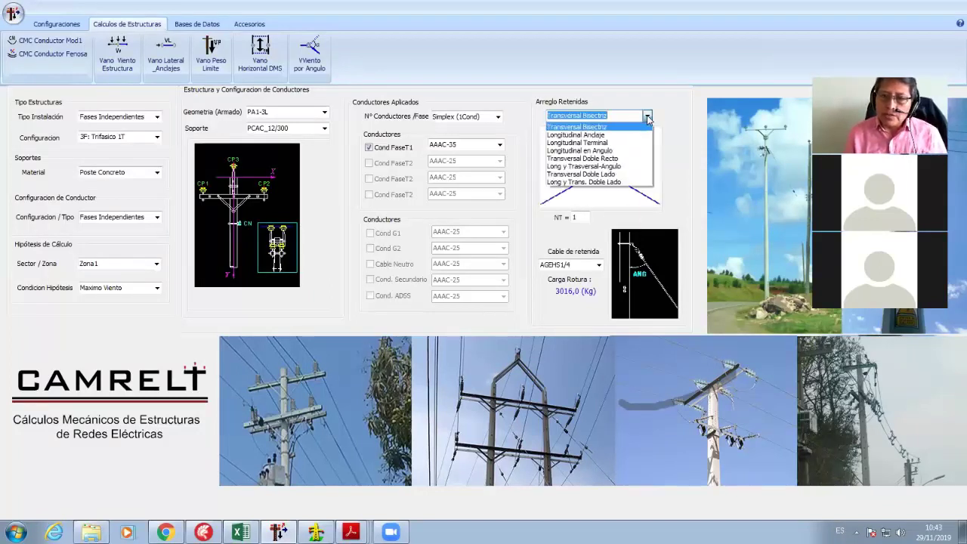
{"action": "left_click", "coordinate": [605, 136]}
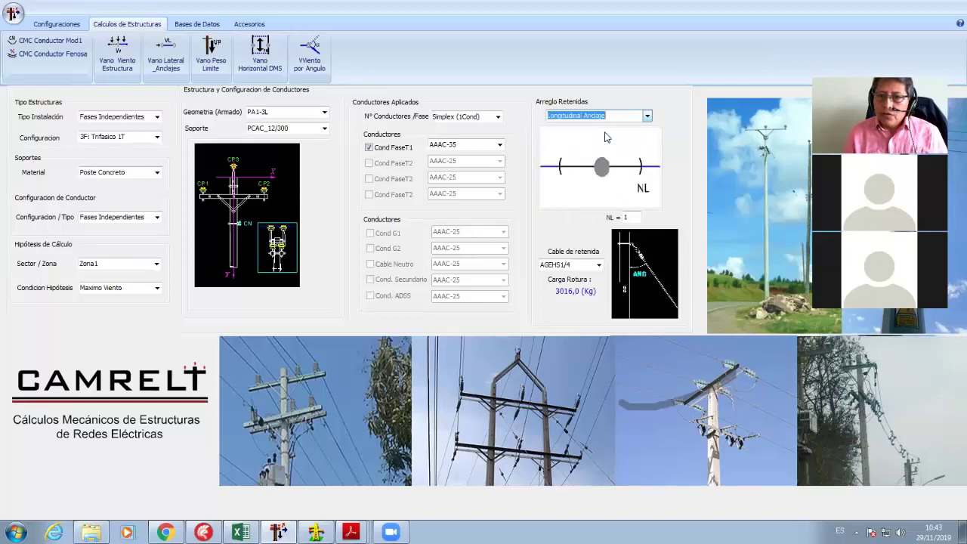
- Examine the guy arrangement diagrams for Transversal Bisectriz, Long y Trasversal-Angulo, Longitudinal Terminal and Long y Trans. Doble Lado
{"action": "left_click", "coordinate": [647, 117]}
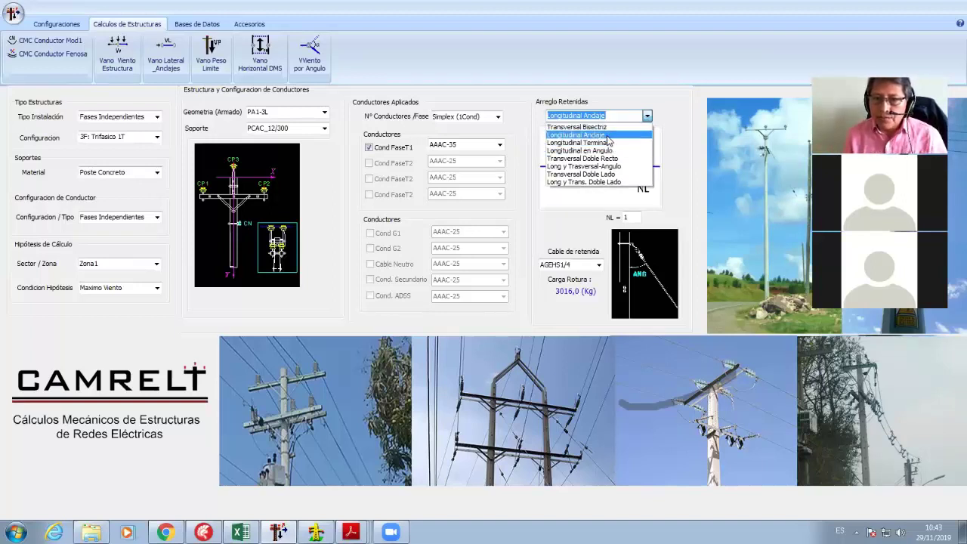
{"action": "left_click", "coordinate": [577, 127]}
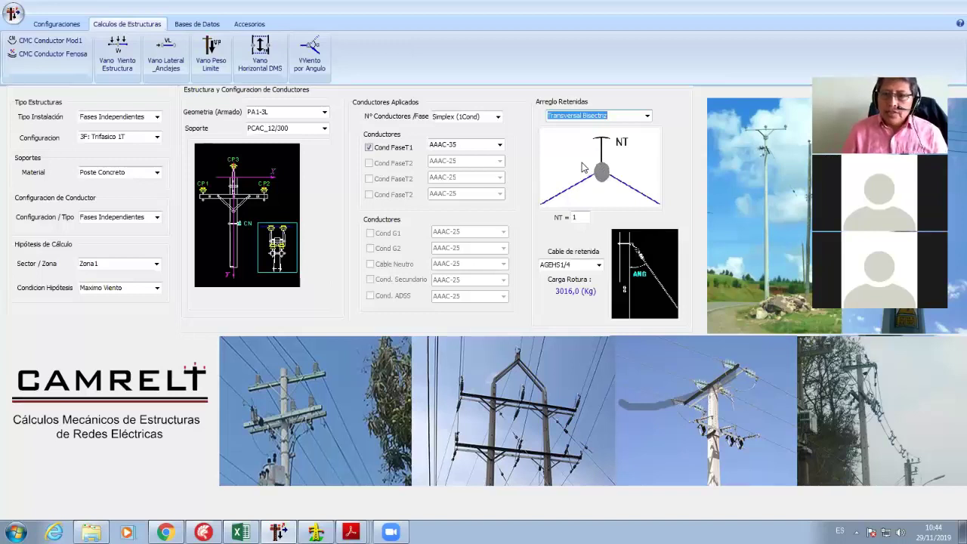
{"action": "left_click", "coordinate": [647, 116]}
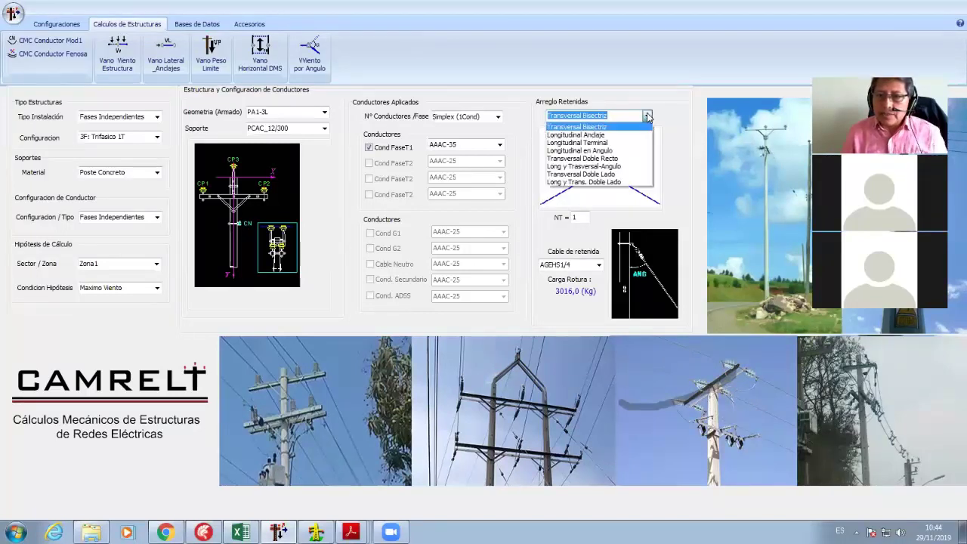
{"action": "left_click", "coordinate": [621, 166]}
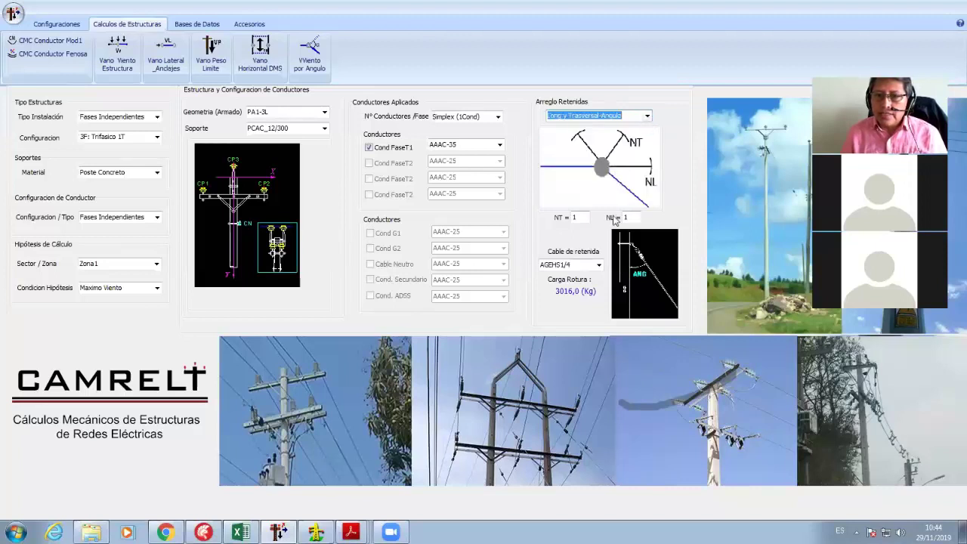
{"action": "left_click", "coordinate": [647, 116]}
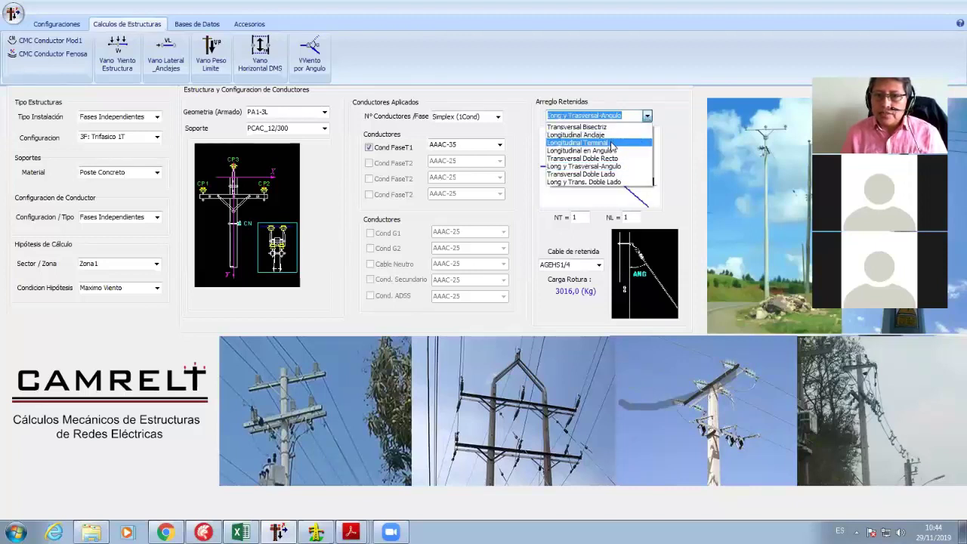
{"action": "left_click", "coordinate": [647, 136]}
{"action": "left_click", "coordinate": [648, 115]}
{"action": "left_click", "coordinate": [647, 127]}
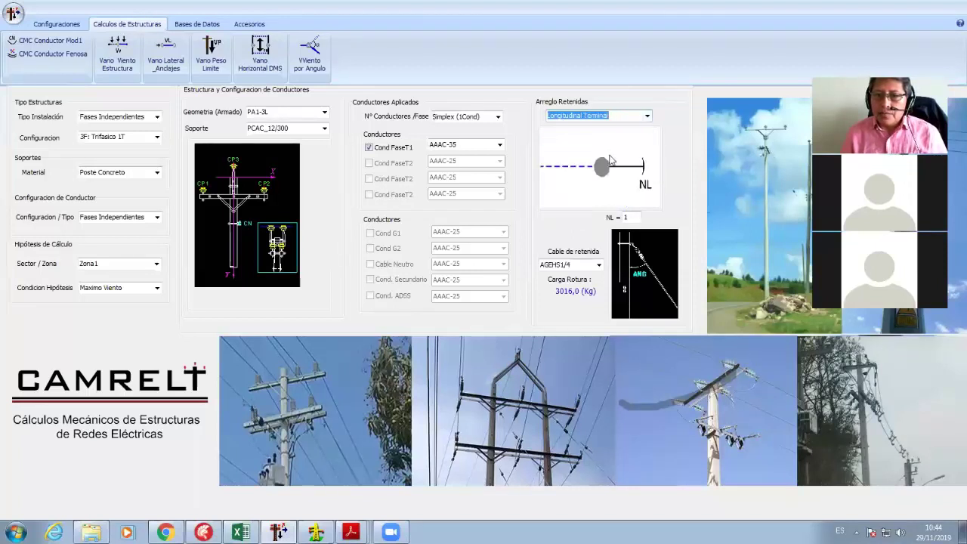
{"action": "left_click", "coordinate": [647, 115]}
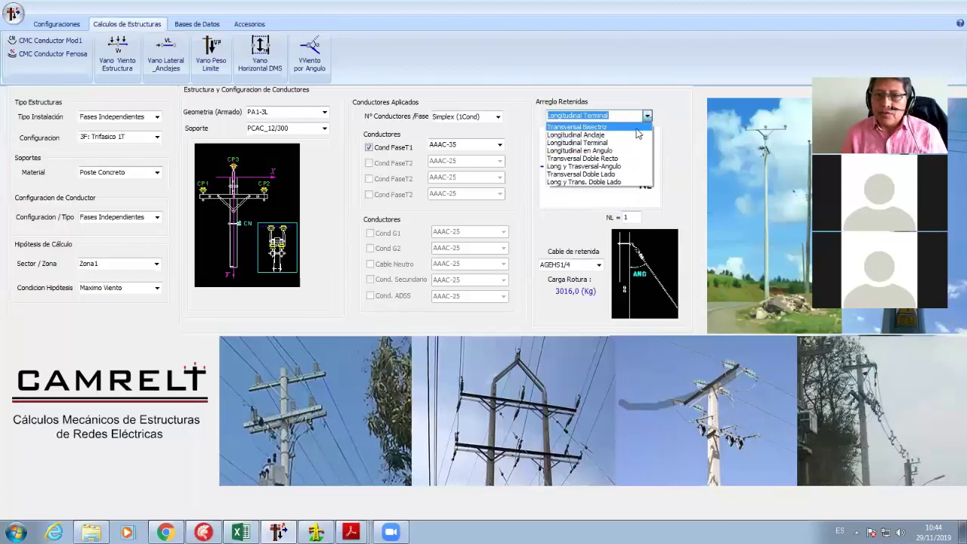
{"action": "left_click", "coordinate": [610, 182]}
- Choose the Transversal Bisectriz guy arrangement and calculate the structure wind span for a topographic angle of 15 degrees with one transversal guy
{"action": "left_click", "coordinate": [647, 116]}
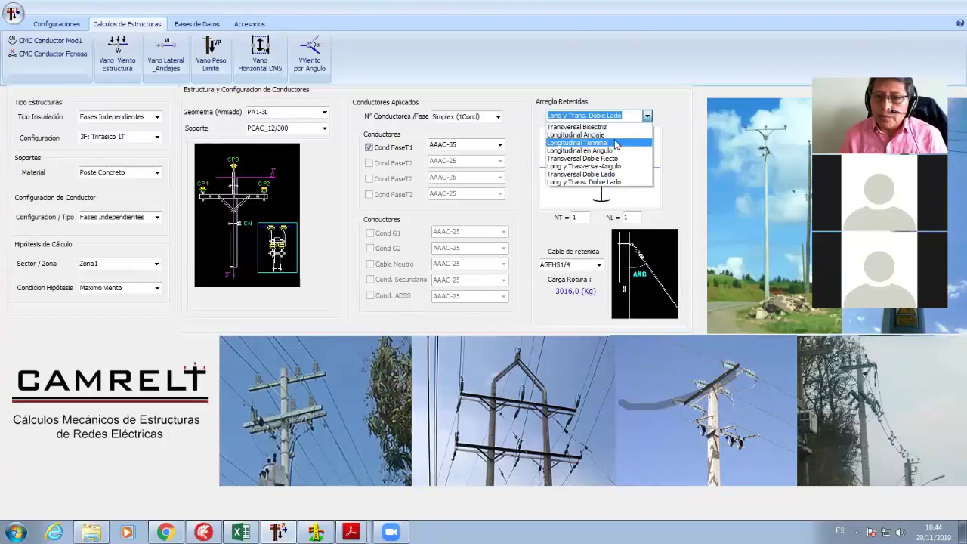
{"action": "left_click", "coordinate": [581, 127]}
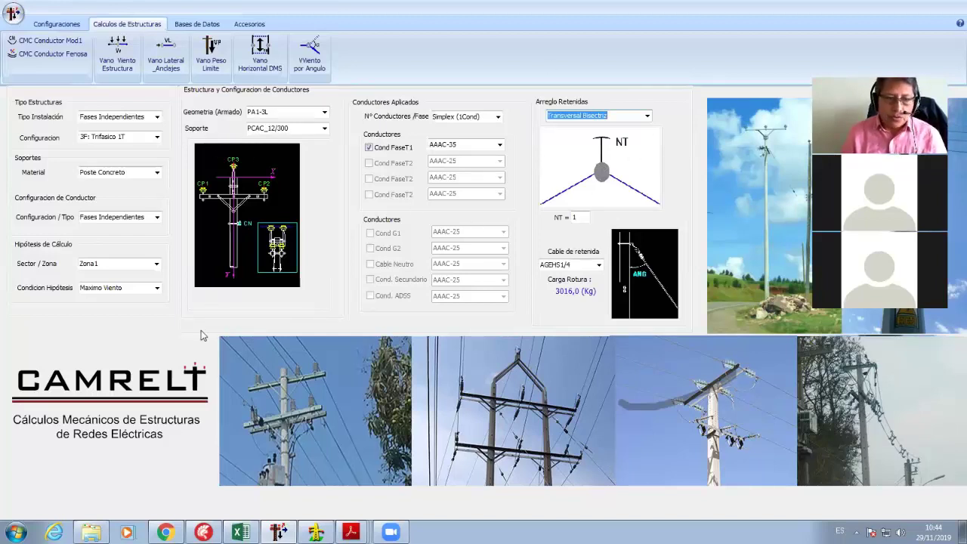
{"action": "left_click", "coordinate": [123, 59]}
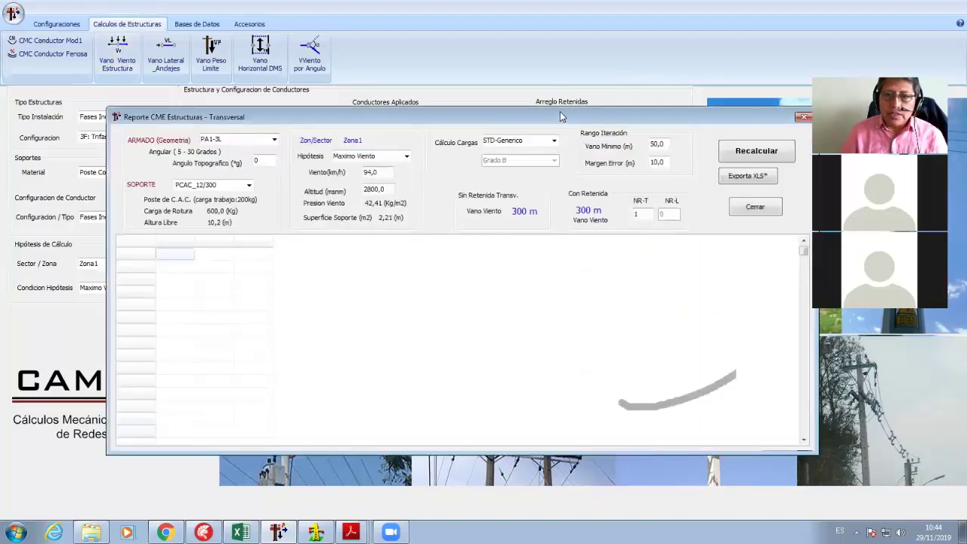
{"action": "left_click_drag", "start_coordinate": [560, 115], "coordinate": [491, 43]}
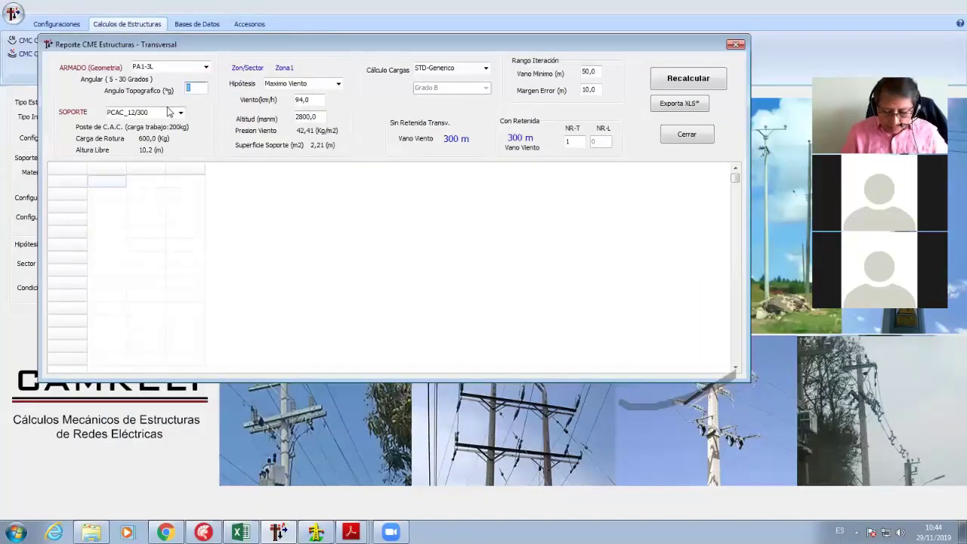
{"action": "type", "text": "15"}
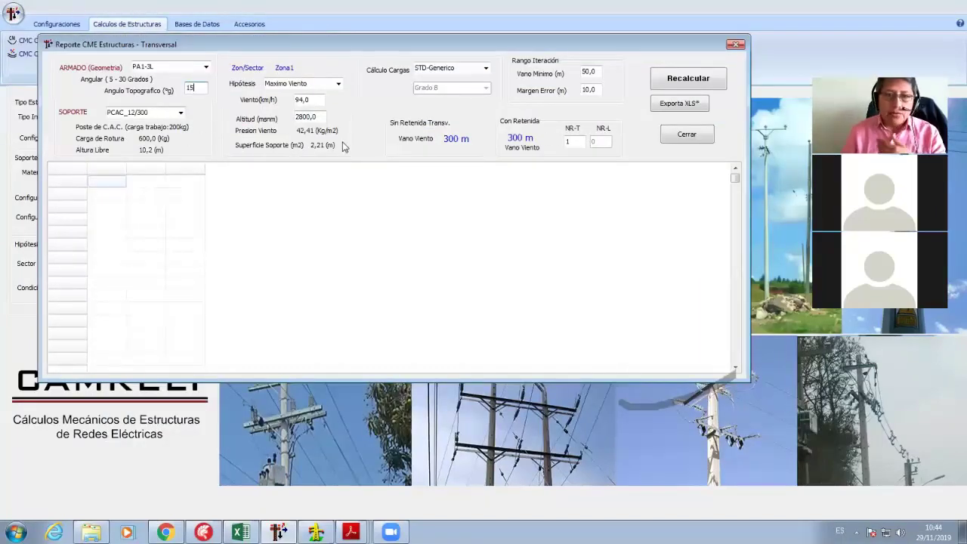
{"action": "double_click", "coordinate": [577, 142]}
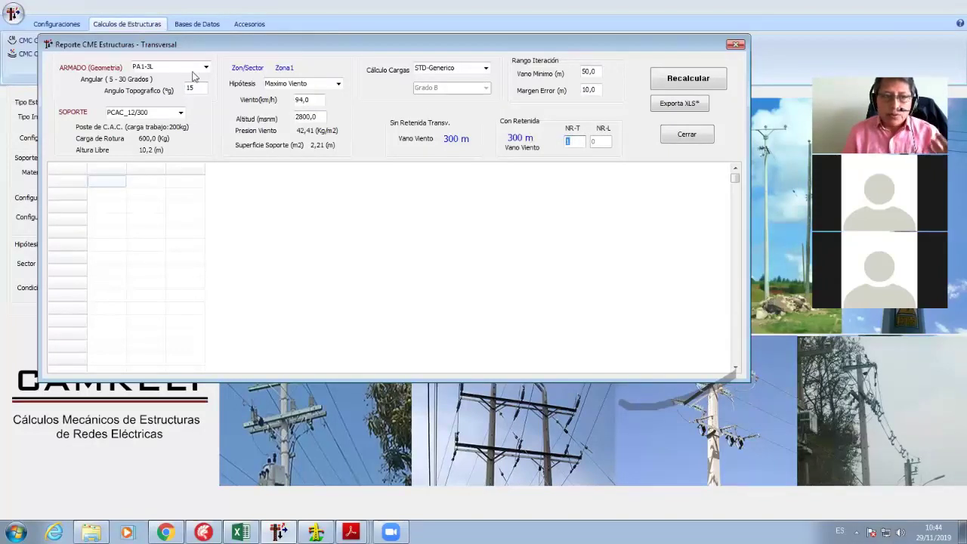
{"action": "left_click", "coordinate": [673, 76]}
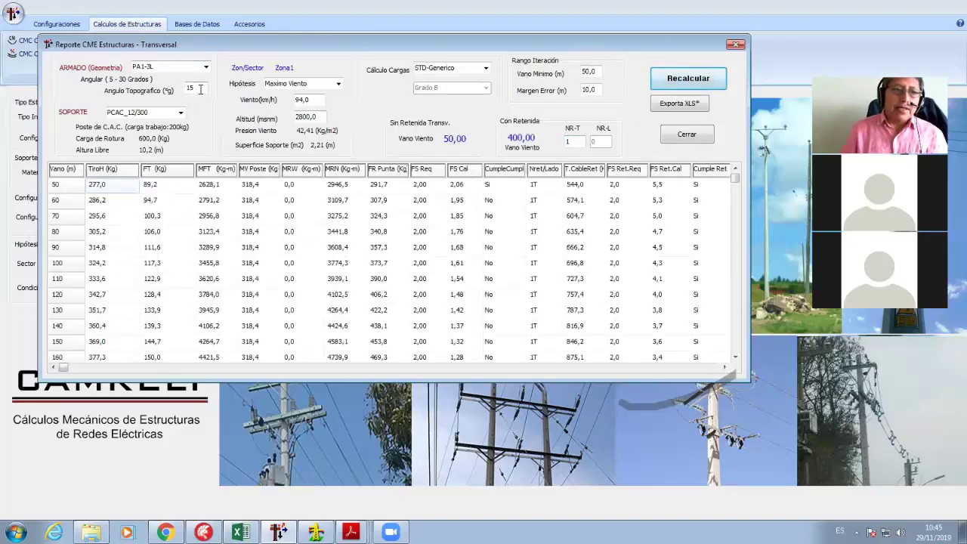
- Recalculate the guyed wind span with the number of transversal guys (NR-T) set to 2
{"action": "left_click_drag", "start_coordinate": [200, 89], "coordinate": [182, 91]}
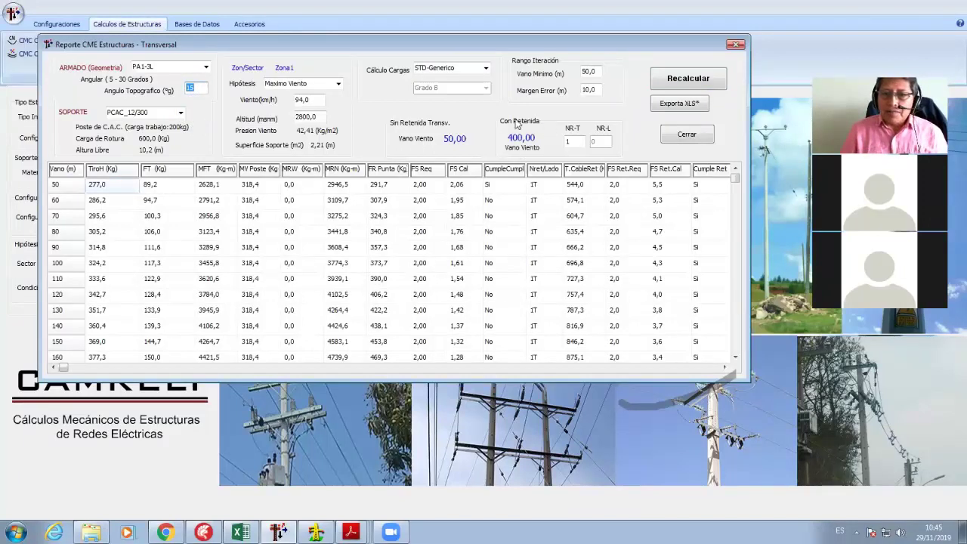
{"action": "left_click", "coordinate": [149, 113]}
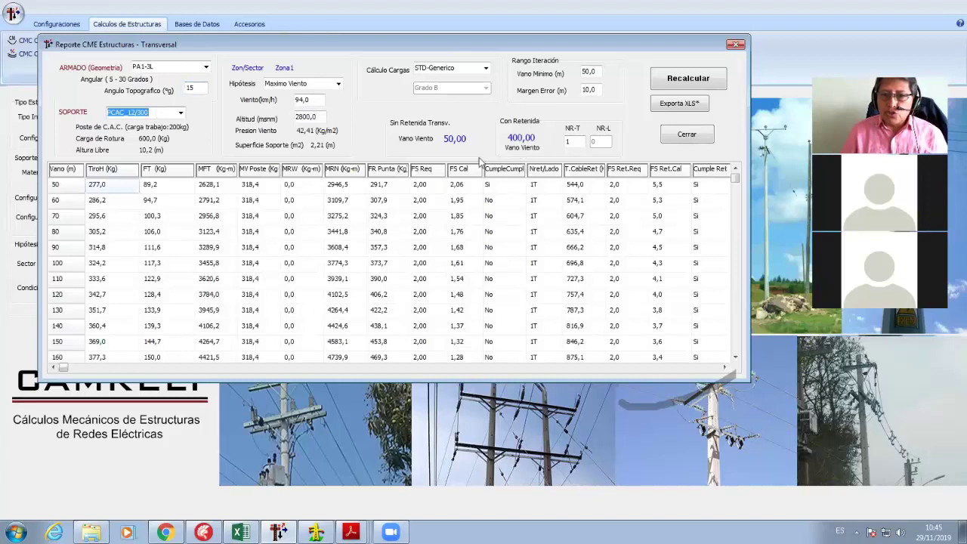
{"action": "left_click", "coordinate": [575, 142]}
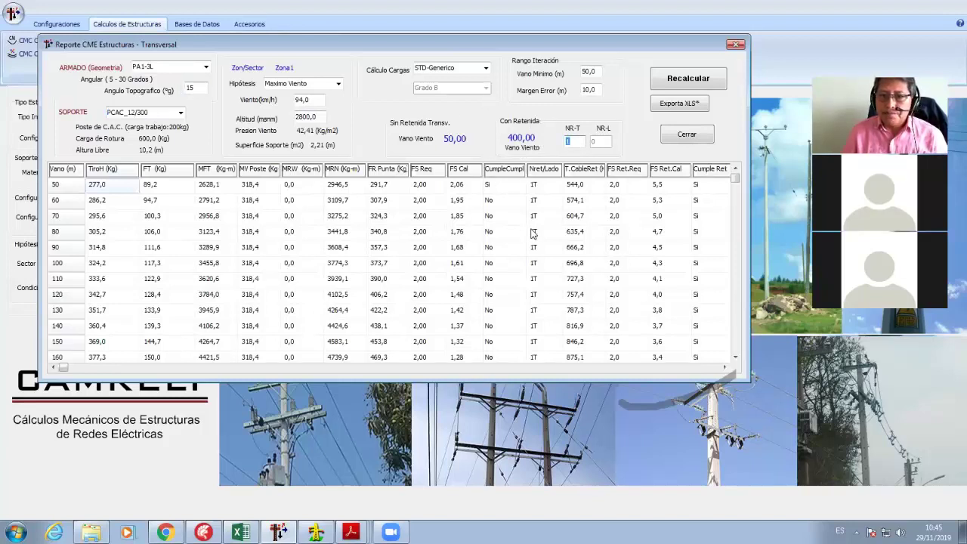
{"action": "left_click", "coordinate": [705, 80]}
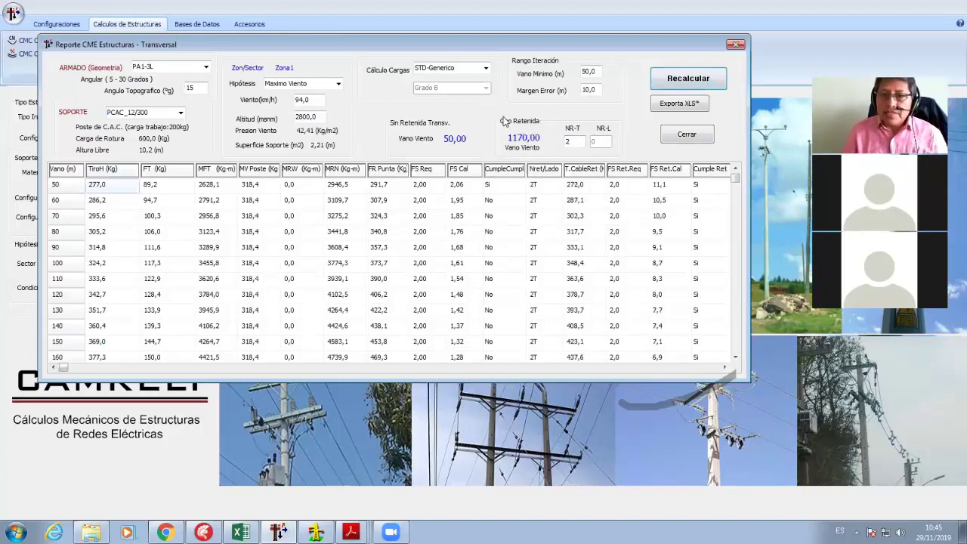
- Set the number of transversal guys back to 1 and recalculate the wind span
{"action": "left_click", "coordinate": [572, 141]}
{"action": "type", "text": "1"}
{"action": "key", "text": "Return"}
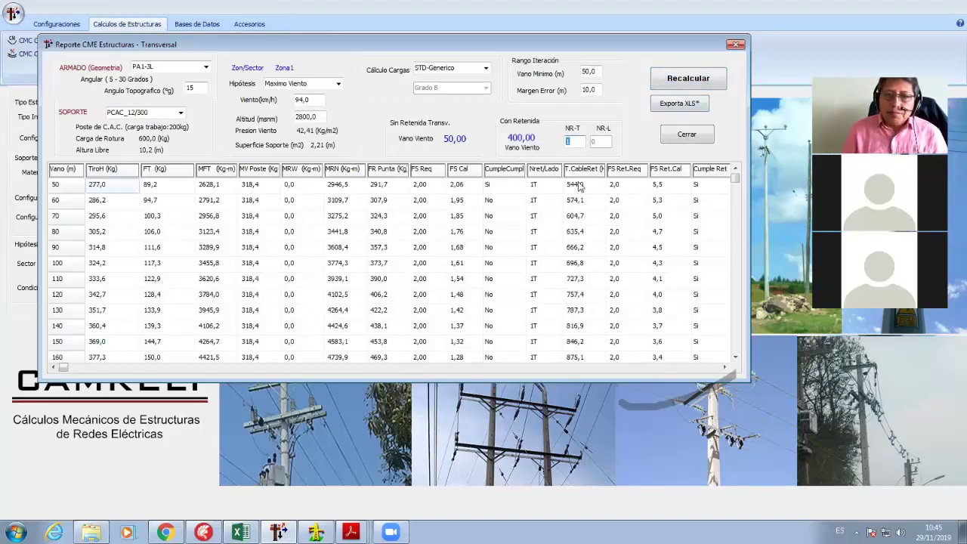
{"action": "double_click", "coordinate": [583, 142]}
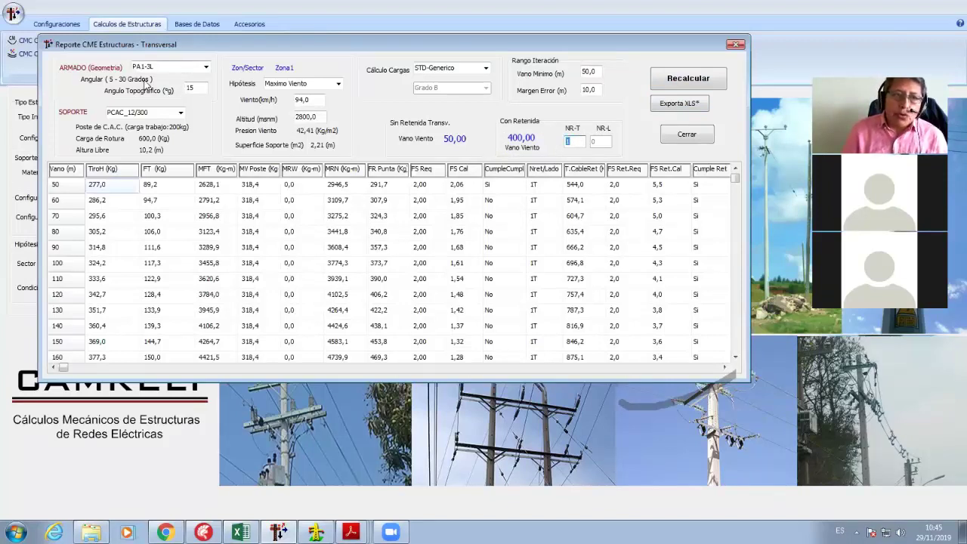
- Recalculate the structure wind span for a topographic angle of 30 degrees with one transversal guy, and close the report
{"action": "double_click", "coordinate": [191, 88]}
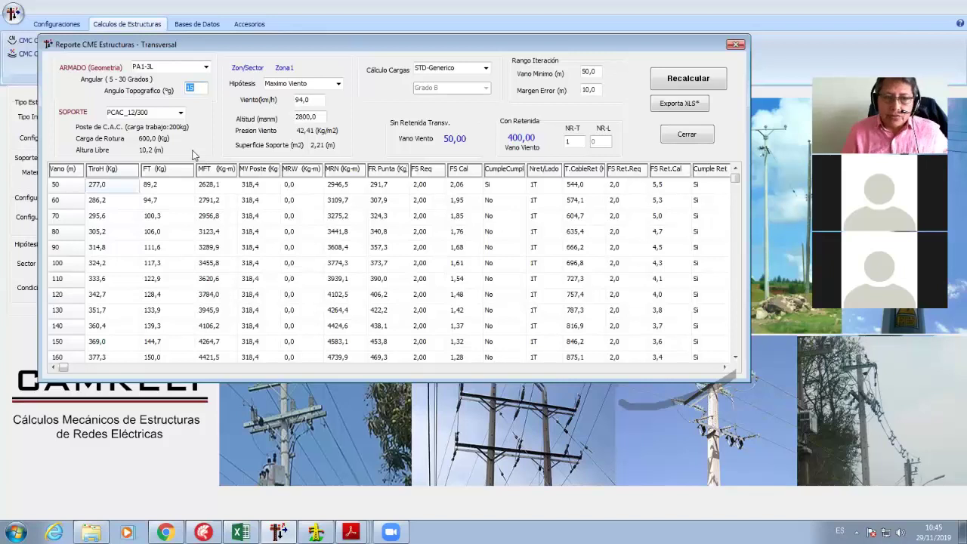
{"action": "type", "text": "30"}
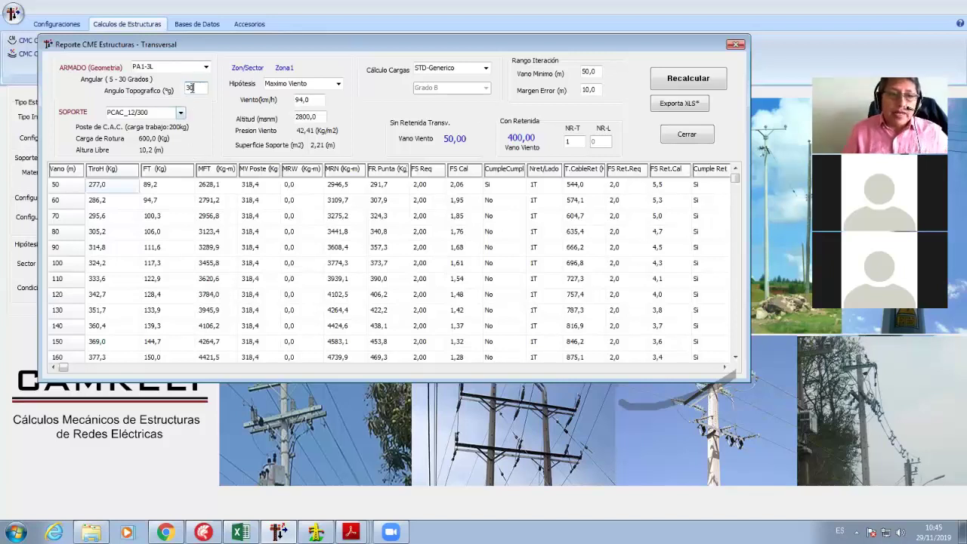
{"action": "left_click", "coordinate": [680, 84]}
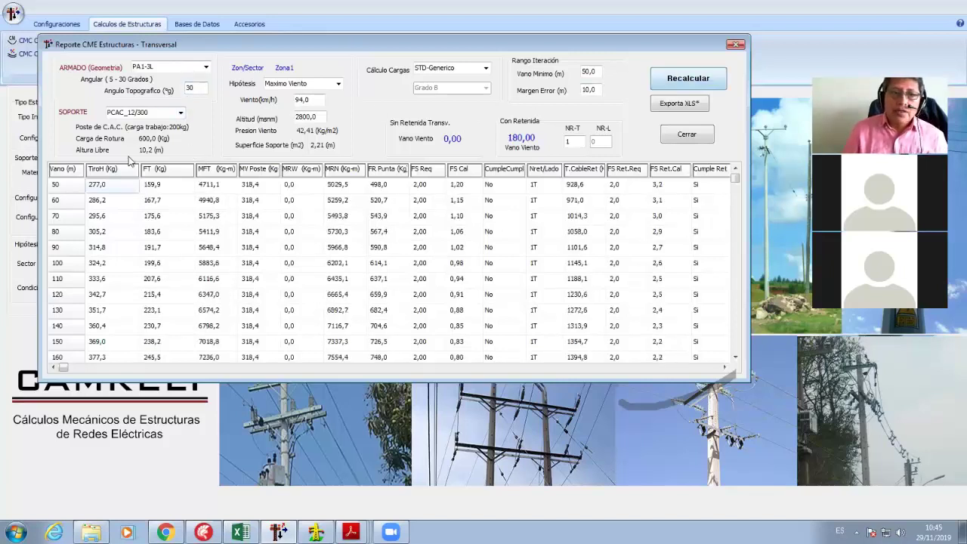
{"action": "left_click", "coordinate": [171, 66]}
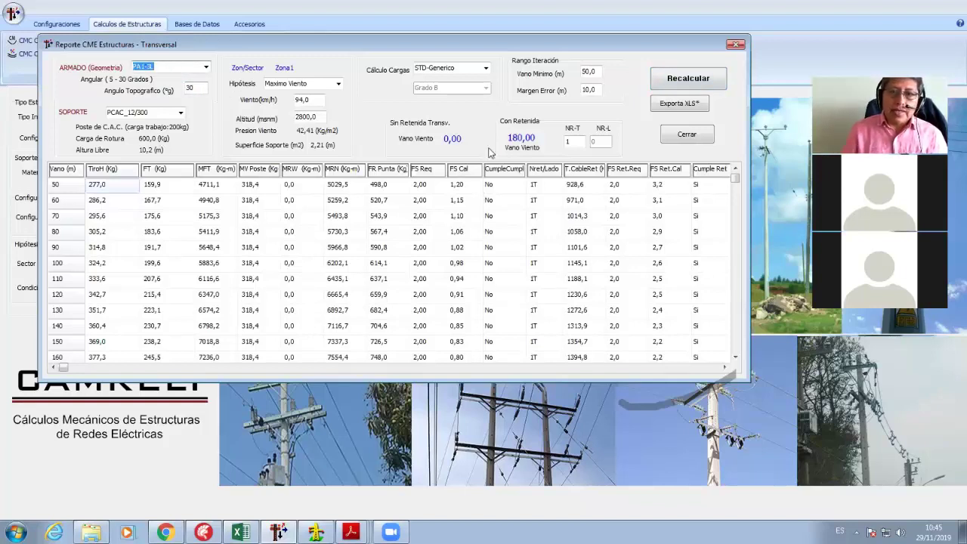
{"action": "double_click", "coordinate": [570, 141]}
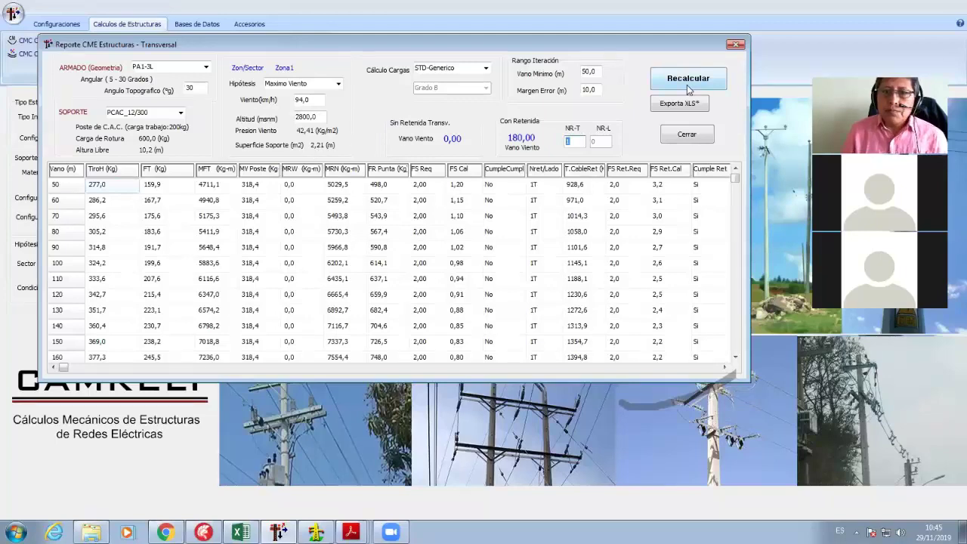
{"action": "left_click", "coordinate": [686, 133]}
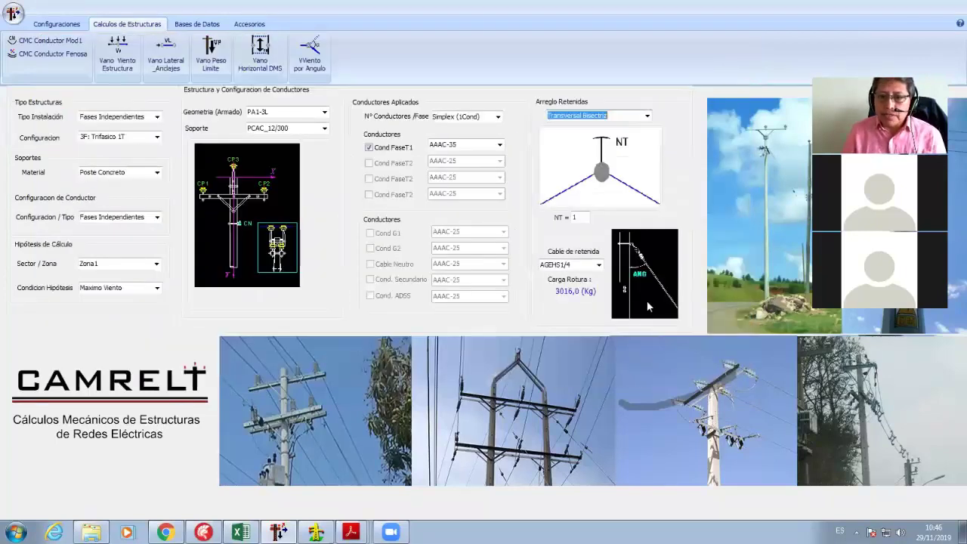
- Compare the breaking loads of the AGEHS1/4, AGEHS5/16, AGEHS3/8 and AGEHS1/2 guy cables
{"action": "left_click", "coordinate": [598, 267]}
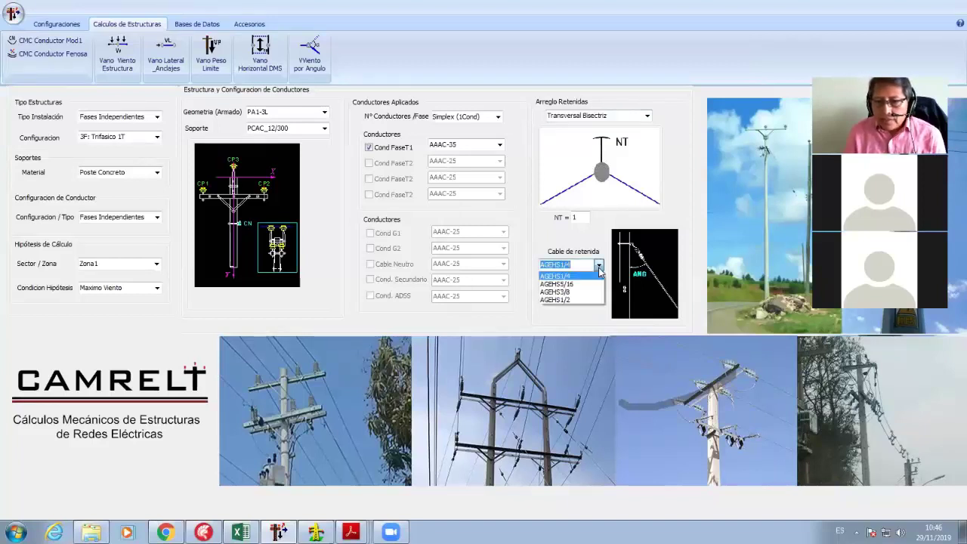
{"action": "left_click", "coordinate": [572, 300]}
{"action": "left_click", "coordinate": [598, 265]}
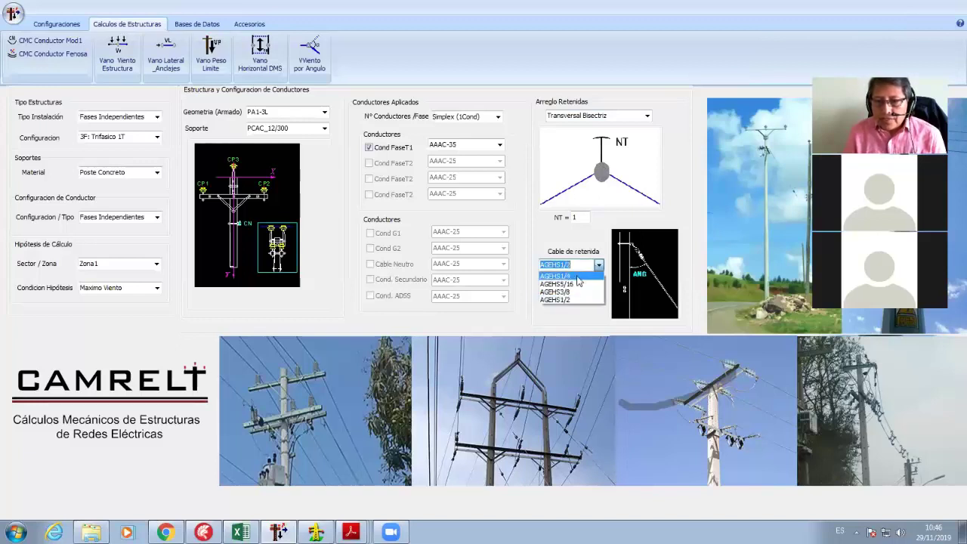
{"action": "left_click", "coordinate": [577, 277]}
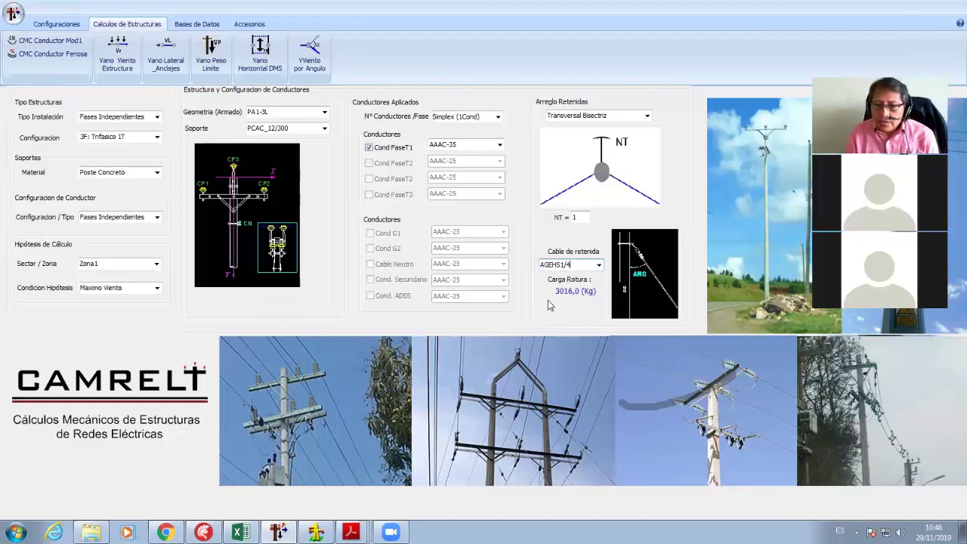
{"action": "left_click", "coordinate": [598, 264]}
{"action": "left_click", "coordinate": [592, 282]}
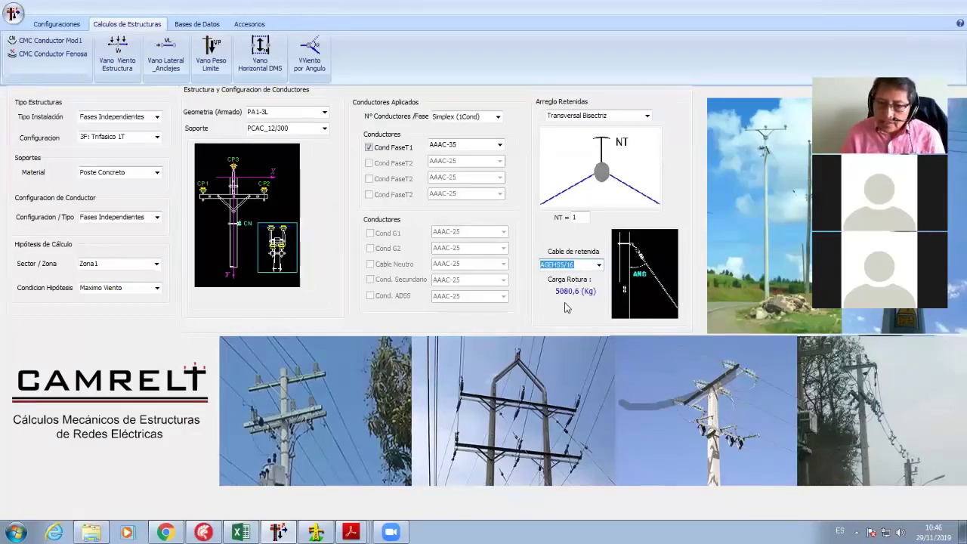
{"action": "left_click", "coordinate": [598, 265]}
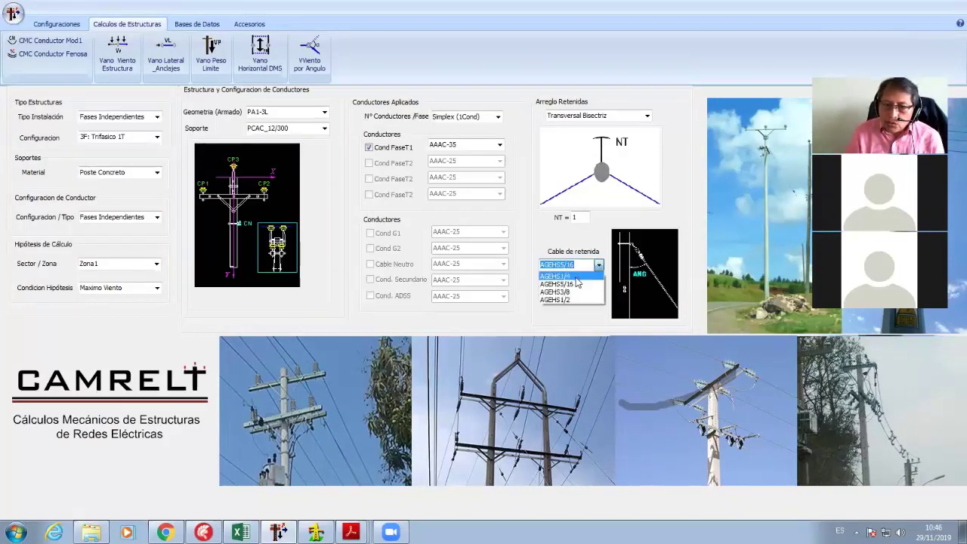
{"action": "left_click", "coordinate": [581, 275]}
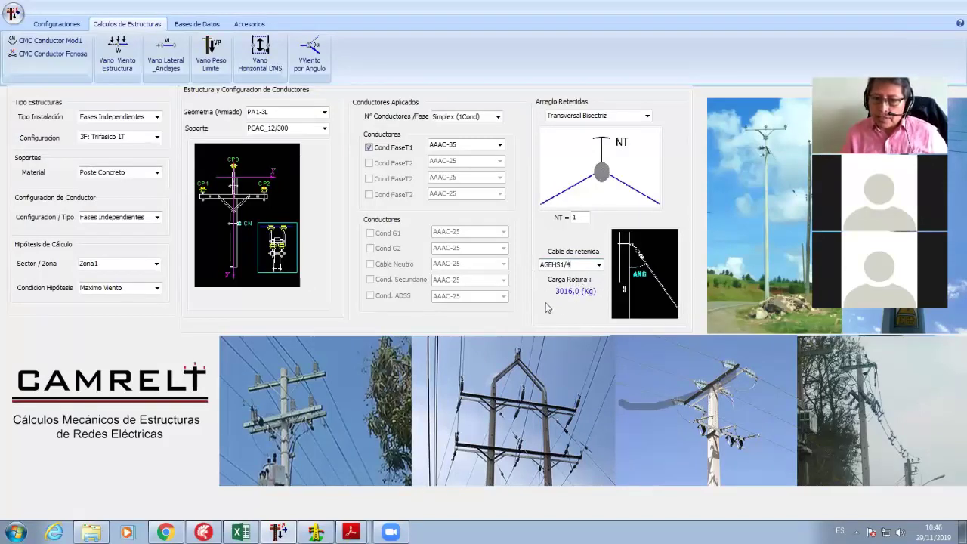
{"action": "left_click", "coordinate": [598, 264]}
{"action": "left_click", "coordinate": [579, 302]}
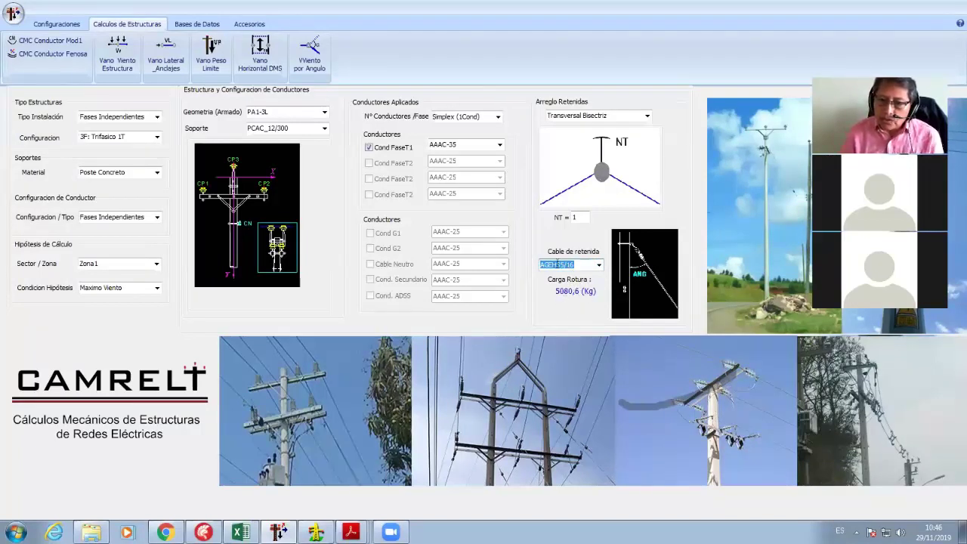
{"action": "left_click", "coordinate": [598, 268]}
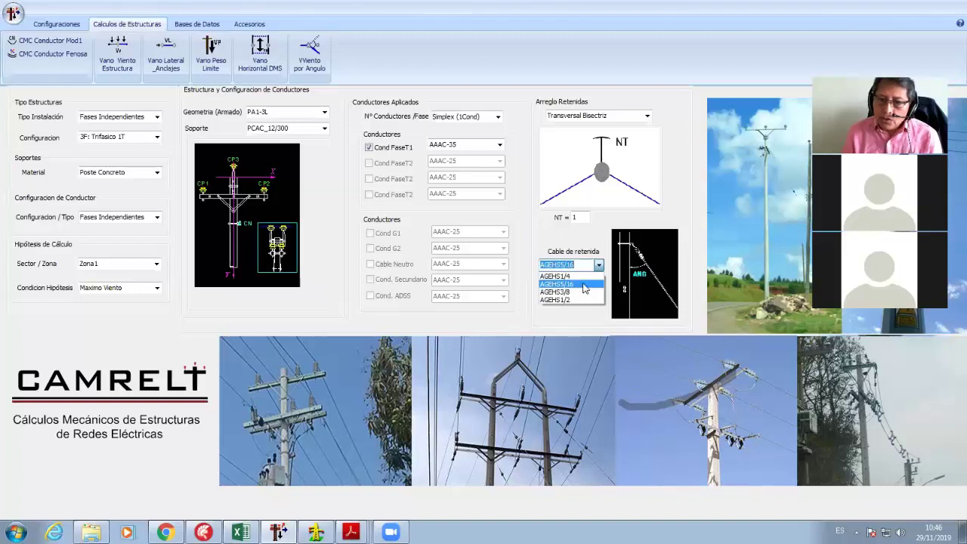
{"action": "left_click", "coordinate": [582, 295]}
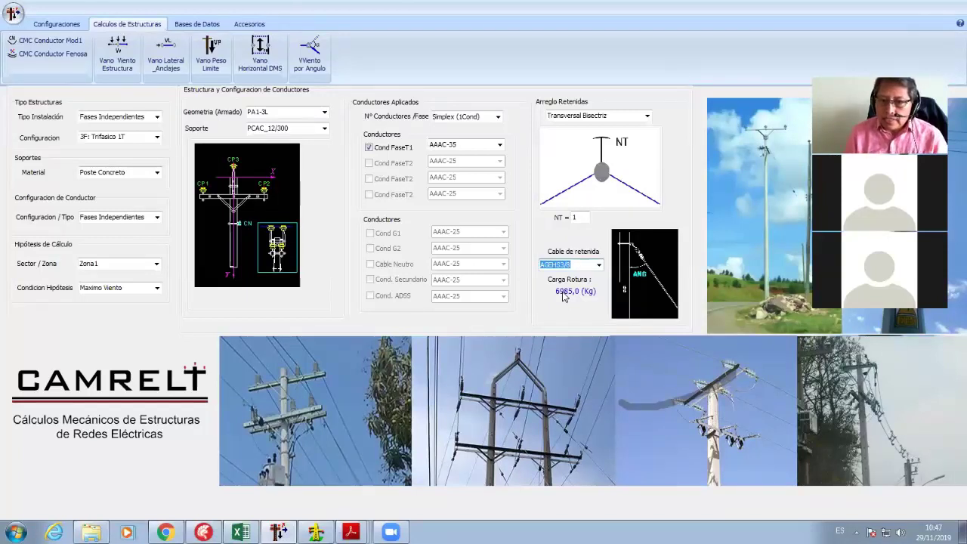
{"action": "left_click", "coordinate": [598, 267]}
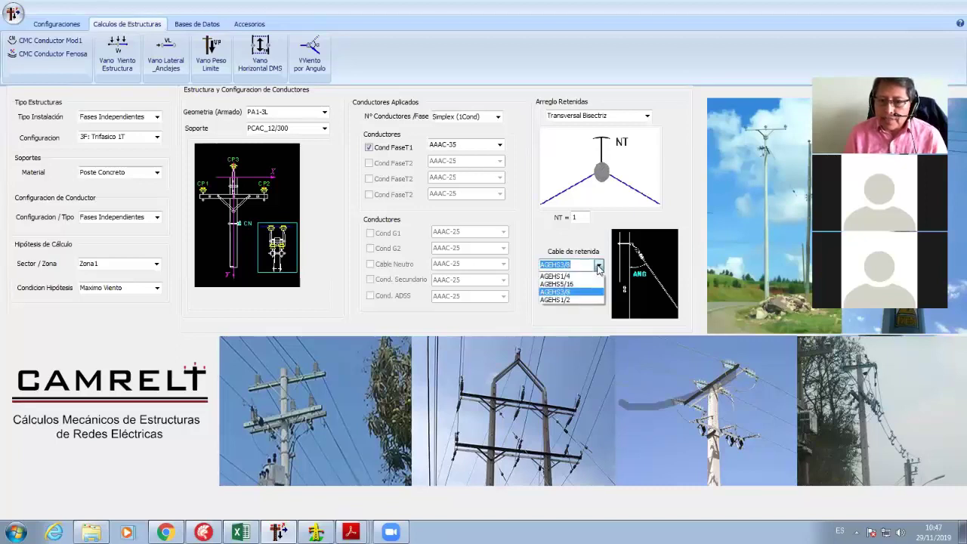
{"action": "left_click", "coordinate": [598, 267]}
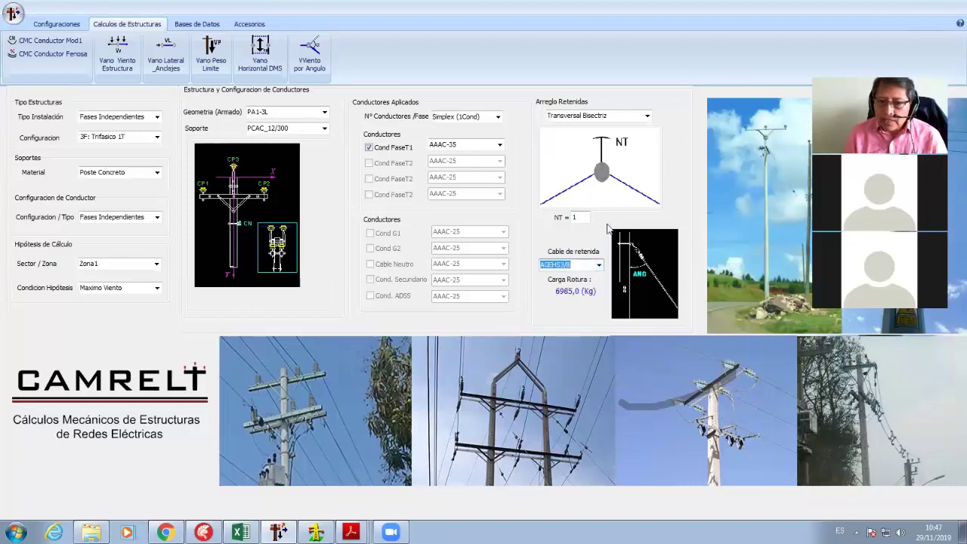
- Select the AGEHS5/16 guy cable and run the structure wind span calculation, entering a topographic angle of 30 degrees
{"action": "left_click", "coordinate": [597, 266]}
{"action": "left_click", "coordinate": [582, 281]}
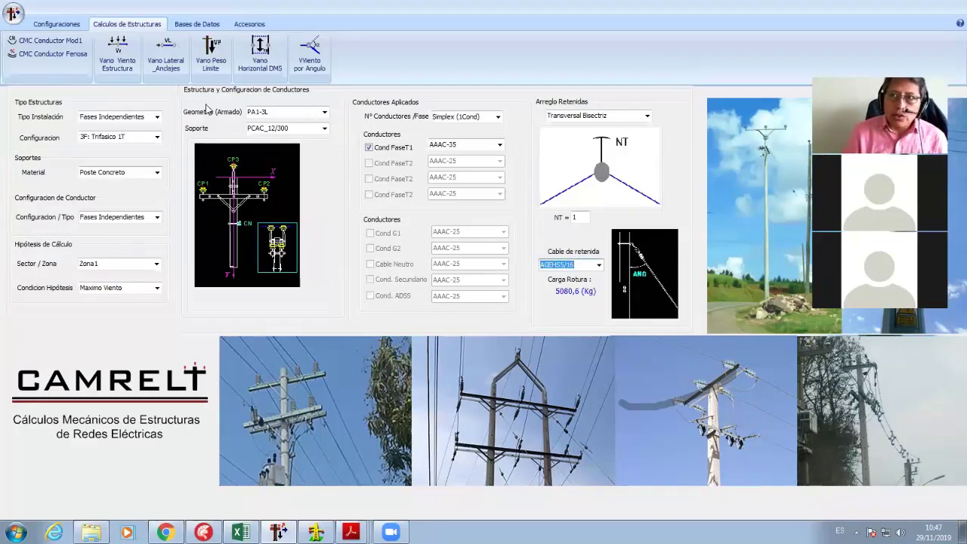
{"action": "left_click", "coordinate": [117, 59]}
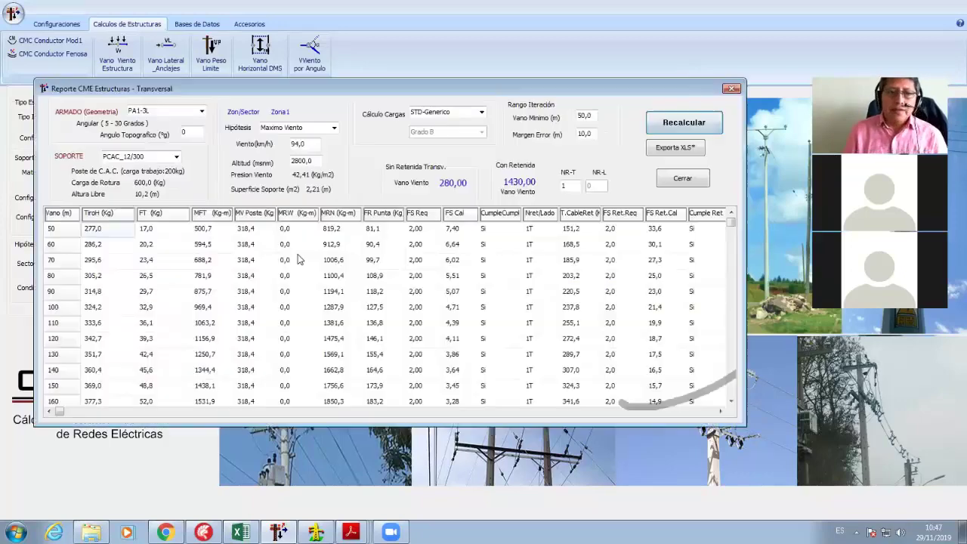
{"action": "left_click", "coordinate": [571, 186]}
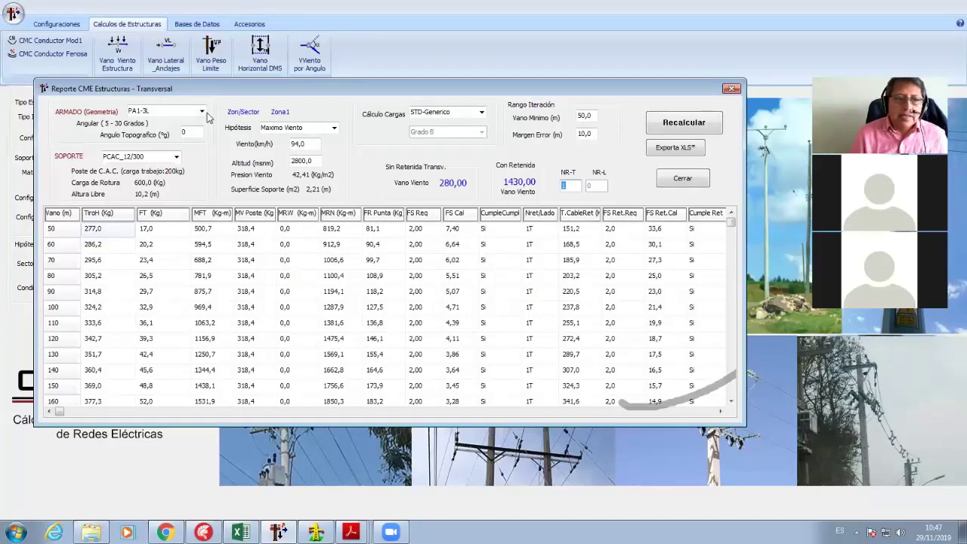
{"action": "left_click", "coordinate": [189, 132]}
{"action": "type", "text": "30"}
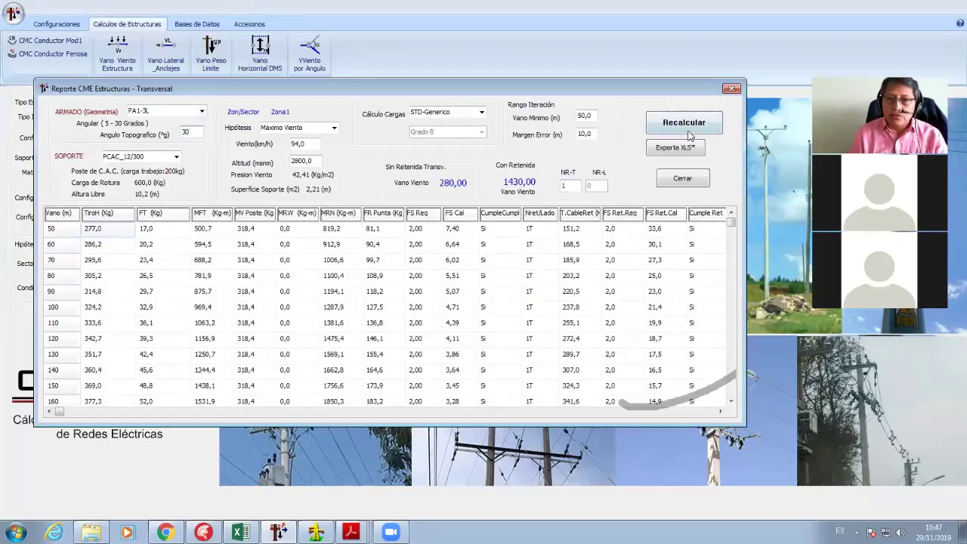
- Recalculate the transversal wind span report for the PA1-3L geometry with a topographic angle of 30°
{"action": "key", "text": "Return"}
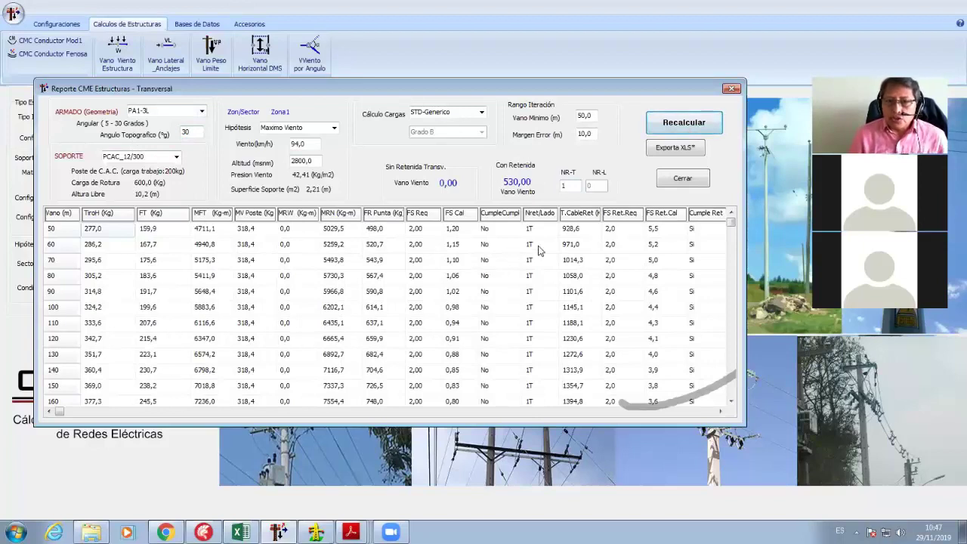
{"action": "left_click", "coordinate": [566, 187]}
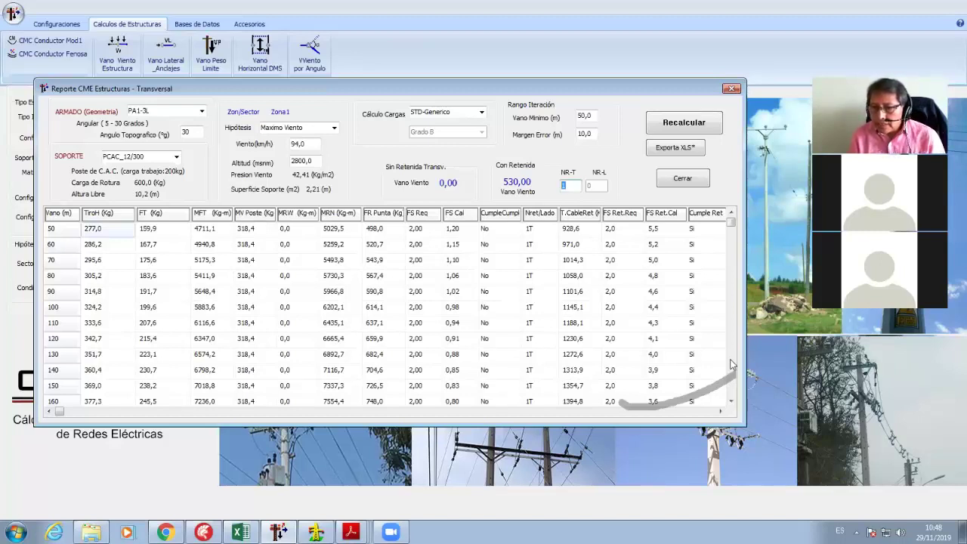
{"action": "left_click", "coordinate": [568, 186]}
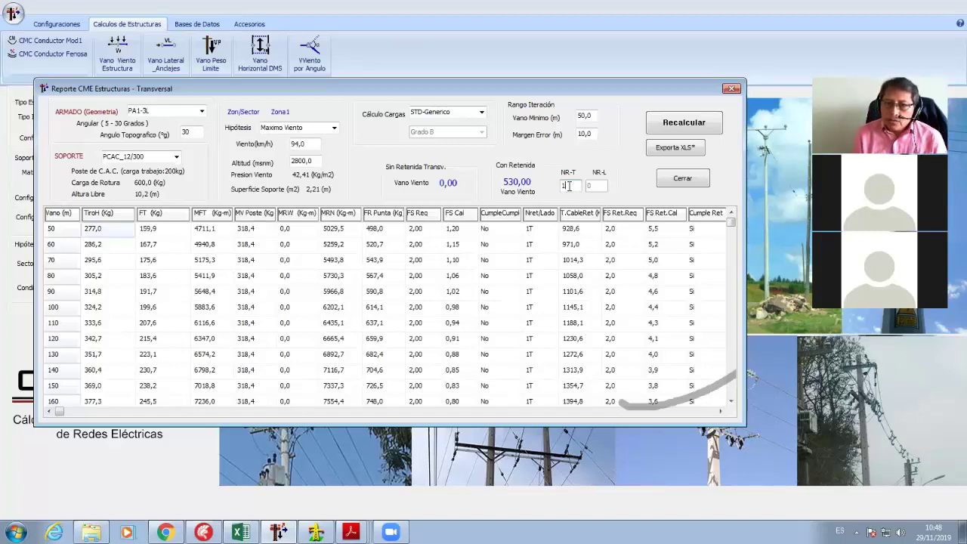
{"action": "double_click", "coordinate": [566, 185]}
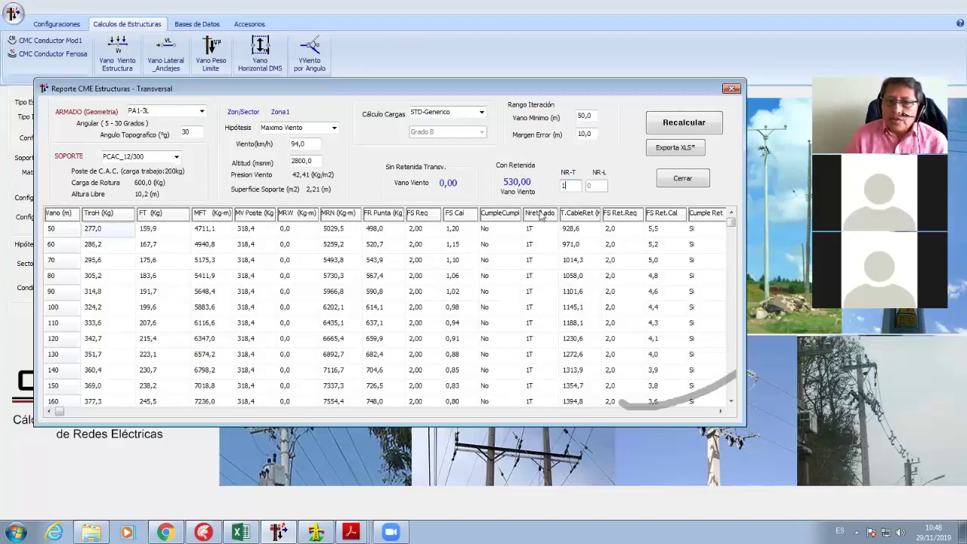
- Change the report's geometry to PA2-3 and set the topographic angle to 60°, recalculating the wind spans
{"action": "left_click", "coordinate": [202, 112]}
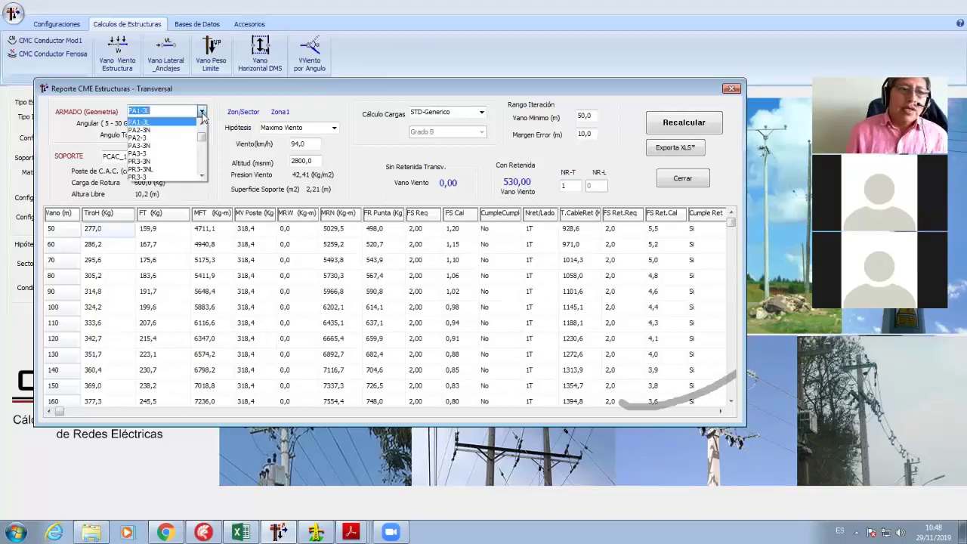
{"action": "left_click", "coordinate": [163, 138]}
{"action": "double_click", "coordinate": [185, 131]}
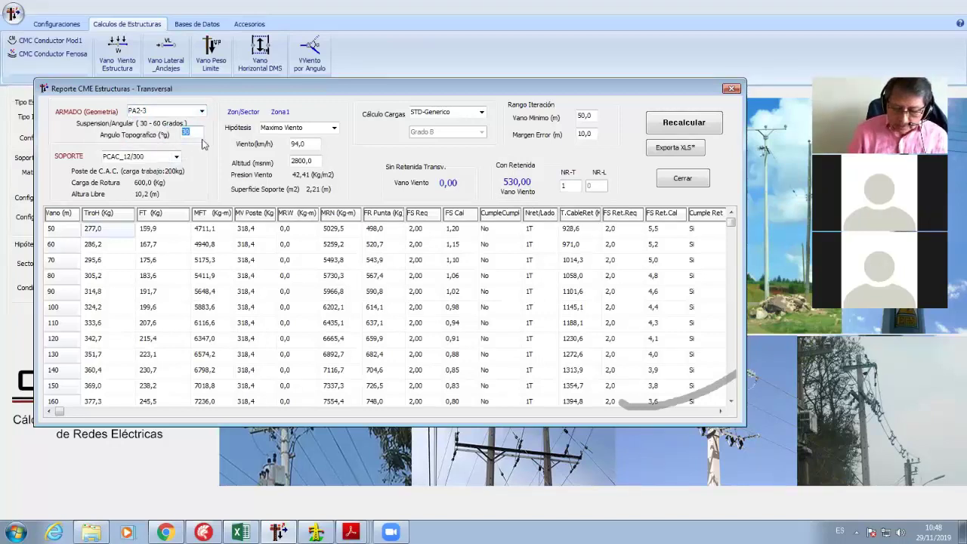
{"action": "type", "text": "60"}
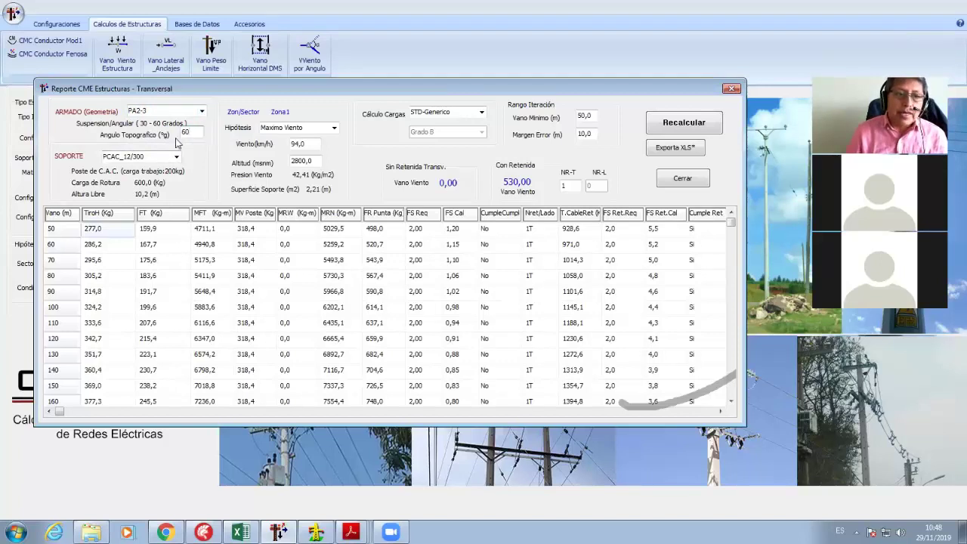
{"action": "key", "text": "Tab"}
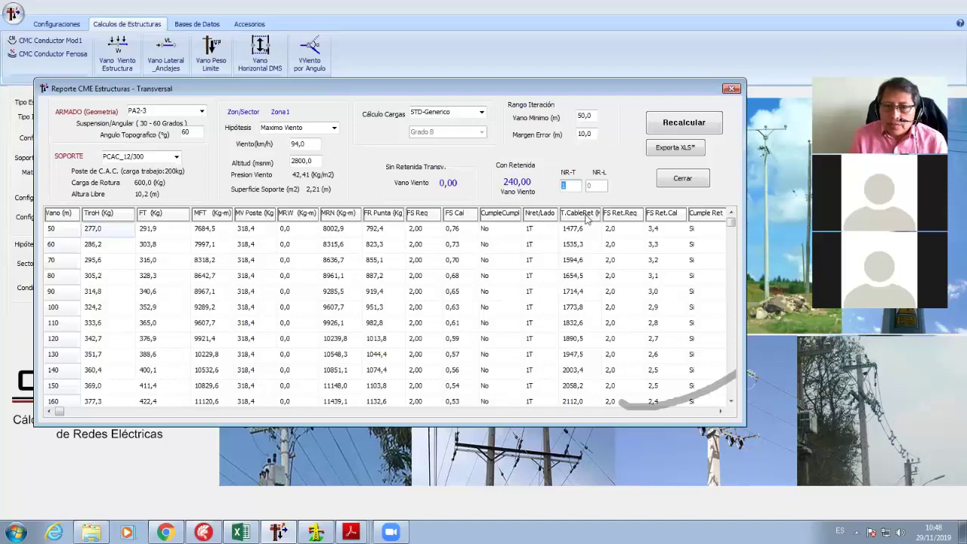
- Close the report and change the guy cable (Cable de retenida) to AGEHS1/4
{"action": "left_click", "coordinate": [683, 179]}
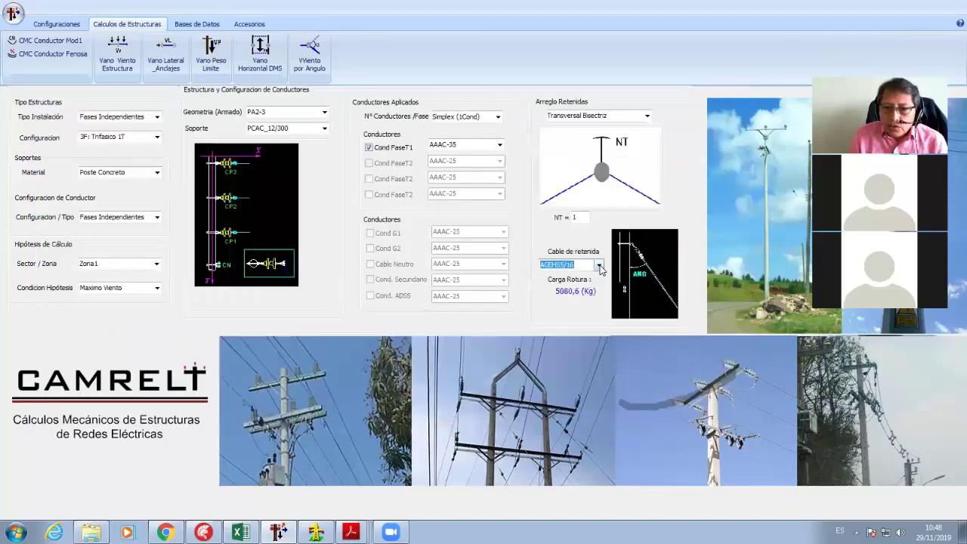
{"action": "left_click", "coordinate": [598, 264]}
{"action": "left_click", "coordinate": [585, 280]}
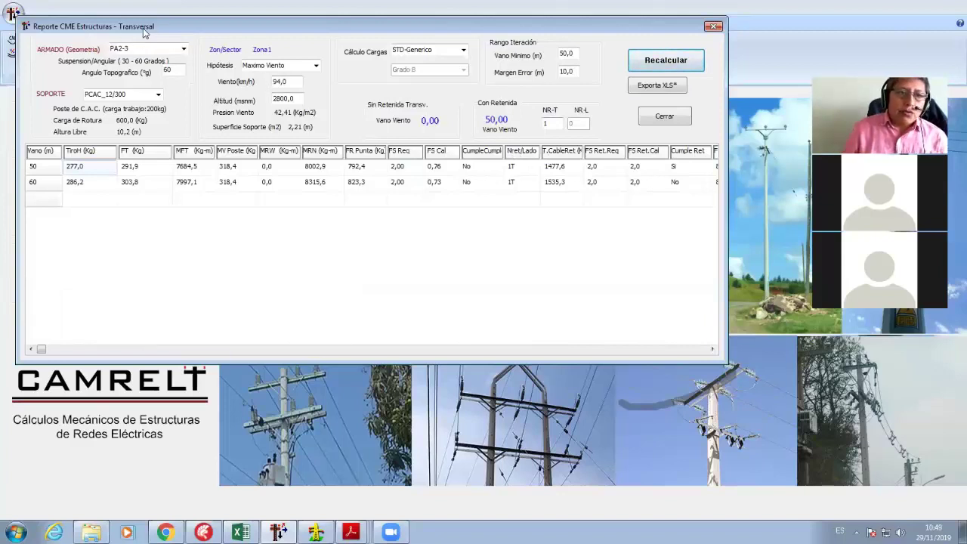
- Recalculate the PA2-3 report with 2 transversal guys (NR-T), review the guyed span rows, and close the report
{"action": "double_click", "coordinate": [128, 95]}
{"action": "double_click", "coordinate": [545, 123]}
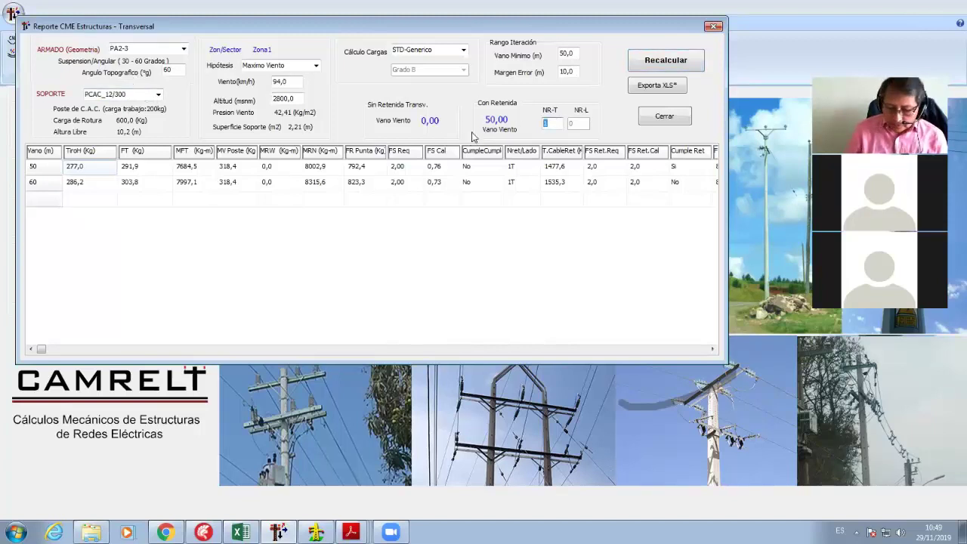
{"action": "type", "text": "2"}
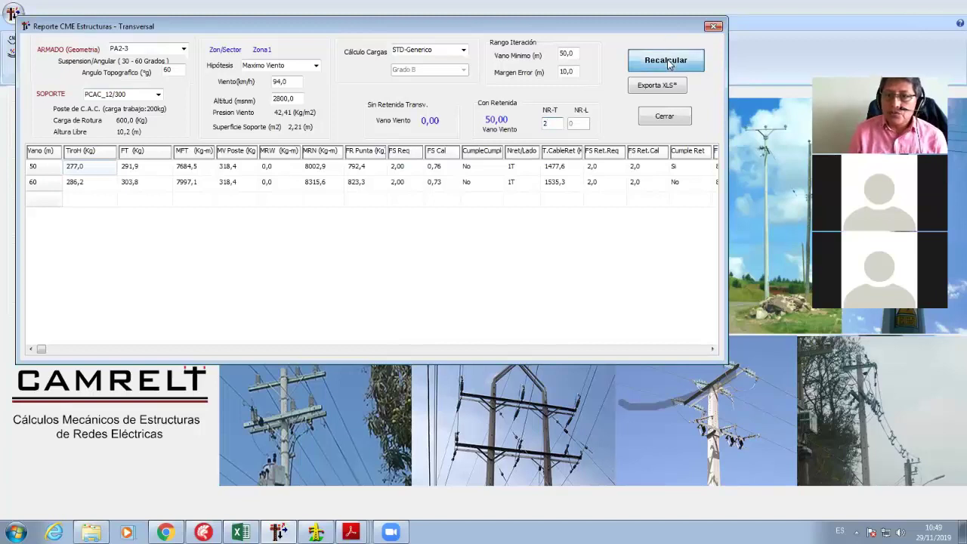
{"action": "left_click", "coordinate": [666, 58]}
{"action": "left_click", "coordinate": [575, 184]}
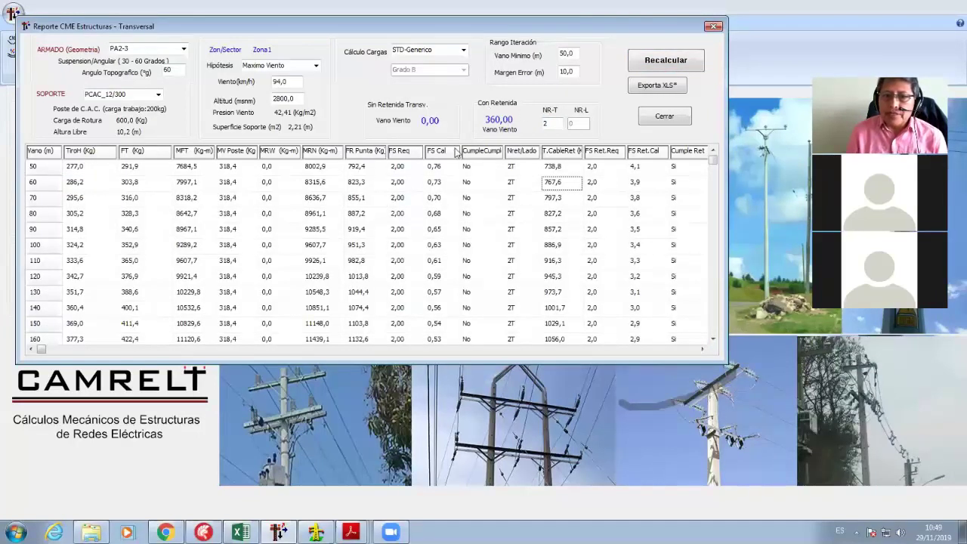
{"action": "scroll", "coordinate": [557, 219], "scroll_direction": "down", "scroll_amount": 7}
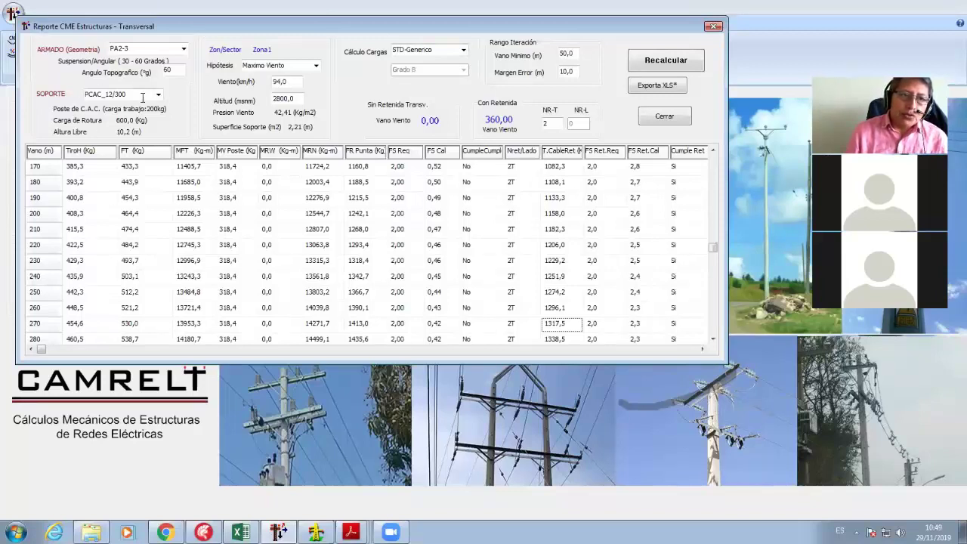
{"action": "double_click", "coordinate": [545, 123]}
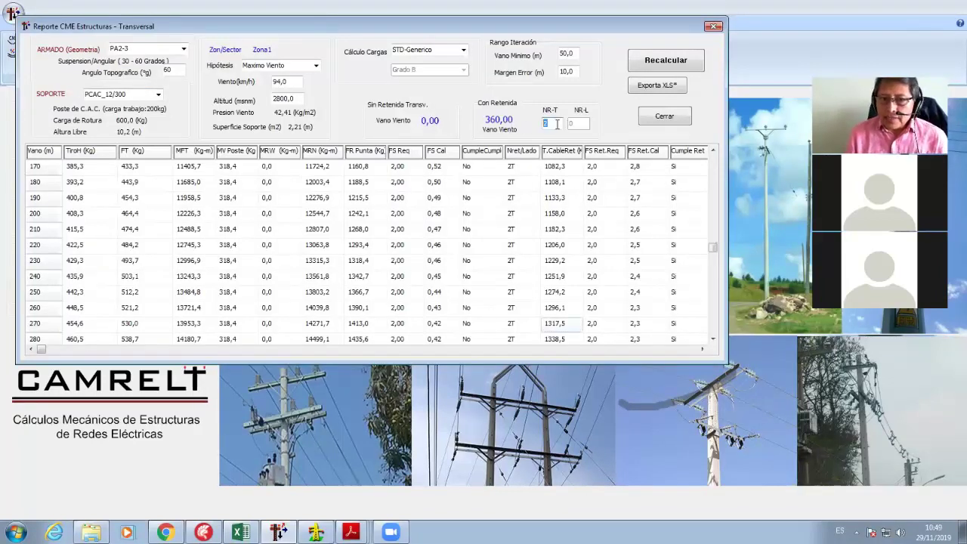
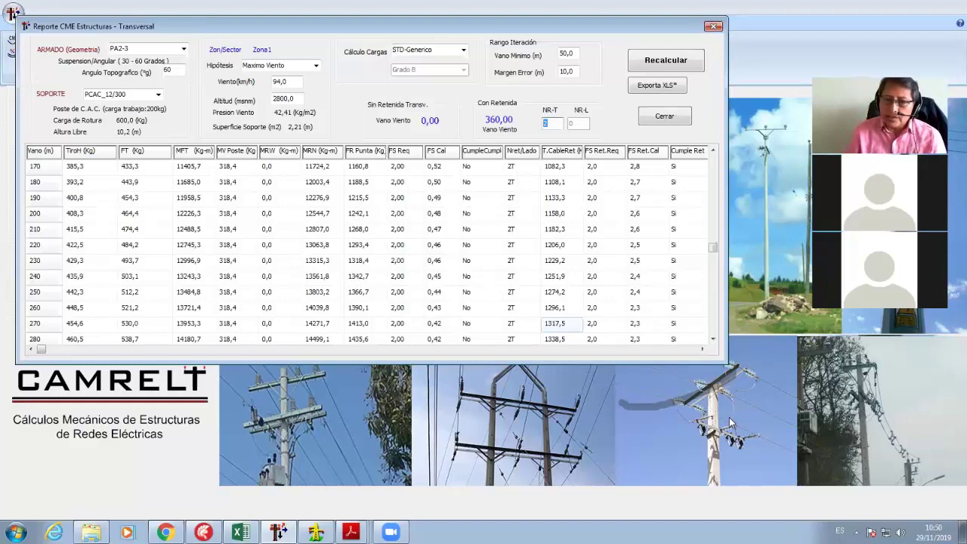
{"action": "key", "text": "Escape"}
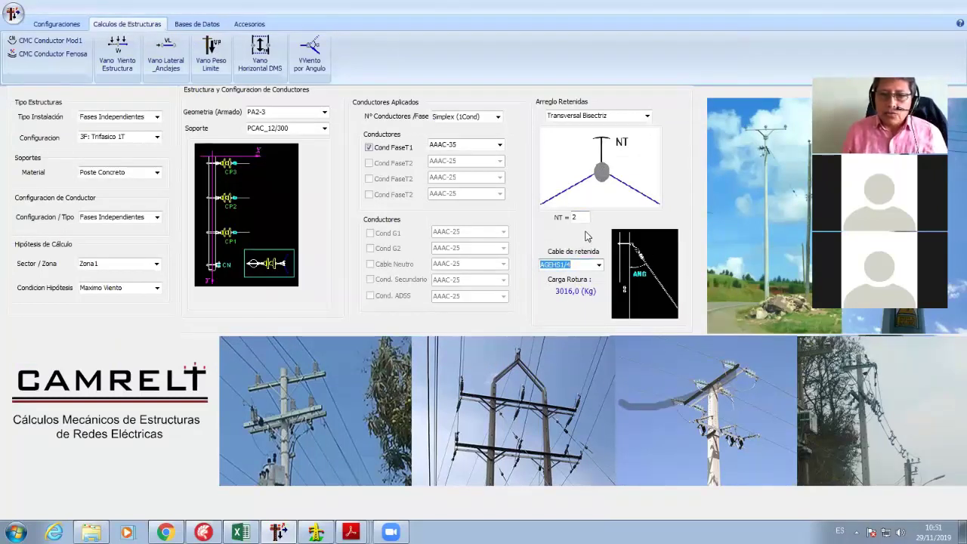
- Review the support and guy safety factors in the general CME configuration and leave them without saving
{"action": "left_click", "coordinate": [71, 27]}
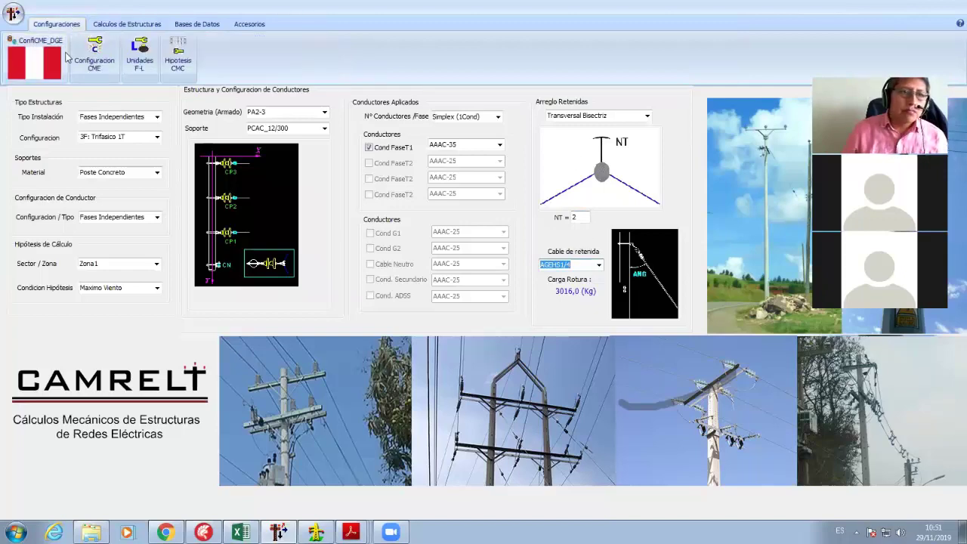
{"action": "left_click", "coordinate": [91, 67]}
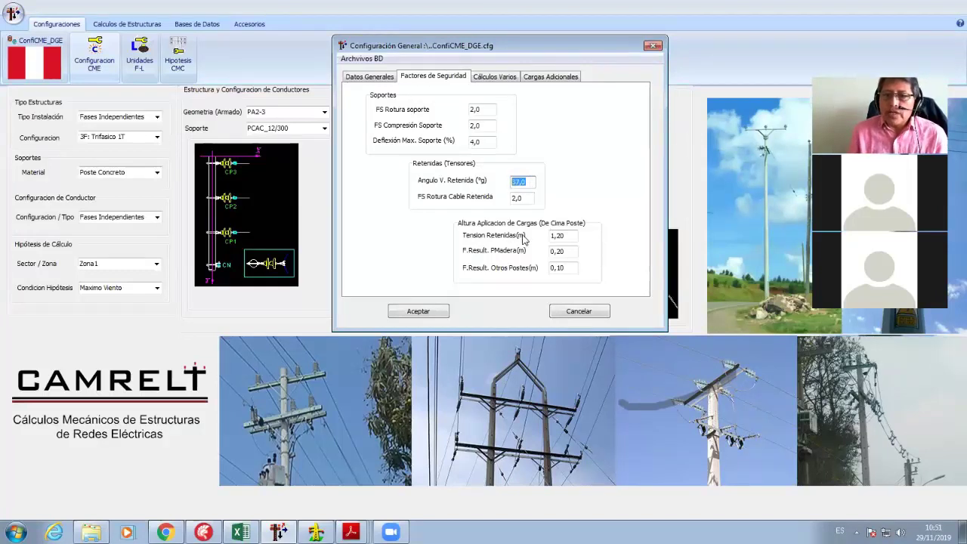
{"action": "left_click", "coordinate": [725, 374]}
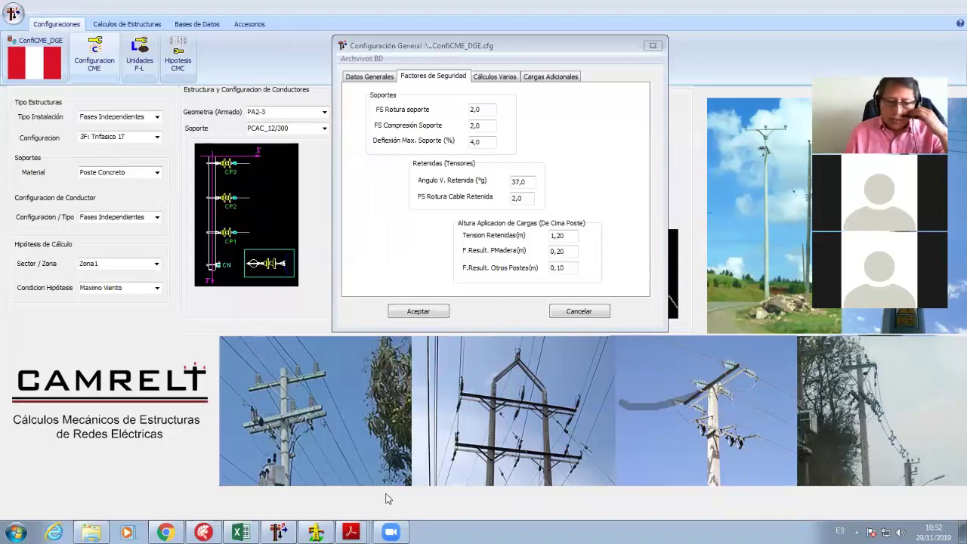
{"action": "left_click", "coordinate": [572, 311]}
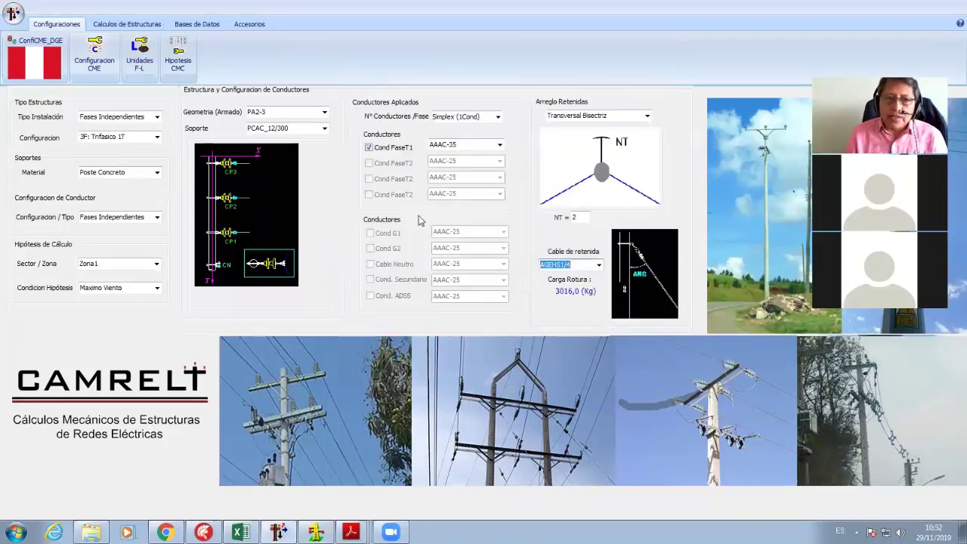
- Reopen the structure wind span report and calculate it for PA2-3 with a topographic angle of 60°
{"action": "left_click", "coordinate": [125, 26]}
{"action": "left_click", "coordinate": [117, 53]}
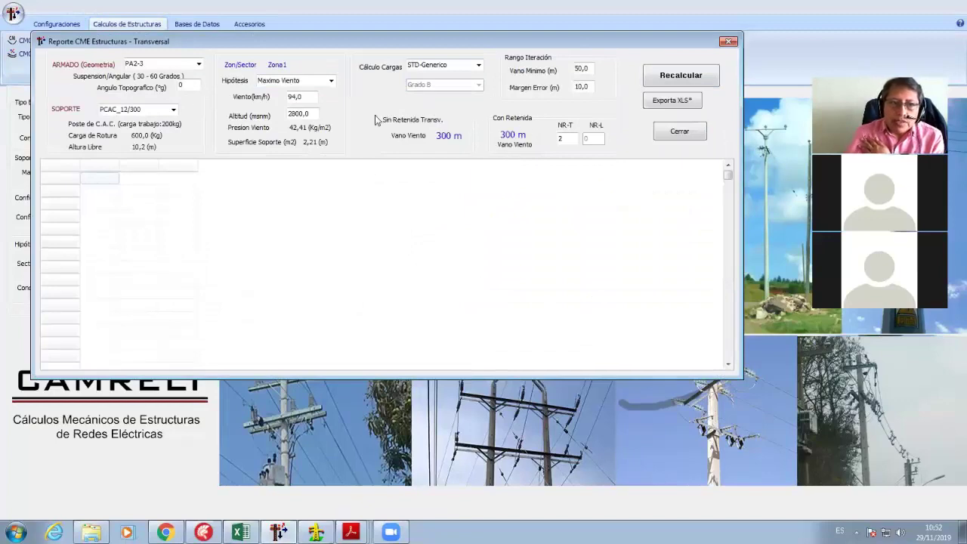
{"action": "left_click", "coordinate": [183, 85]}
{"action": "type", "text": "60"}
{"action": "key", "text": "Return"}
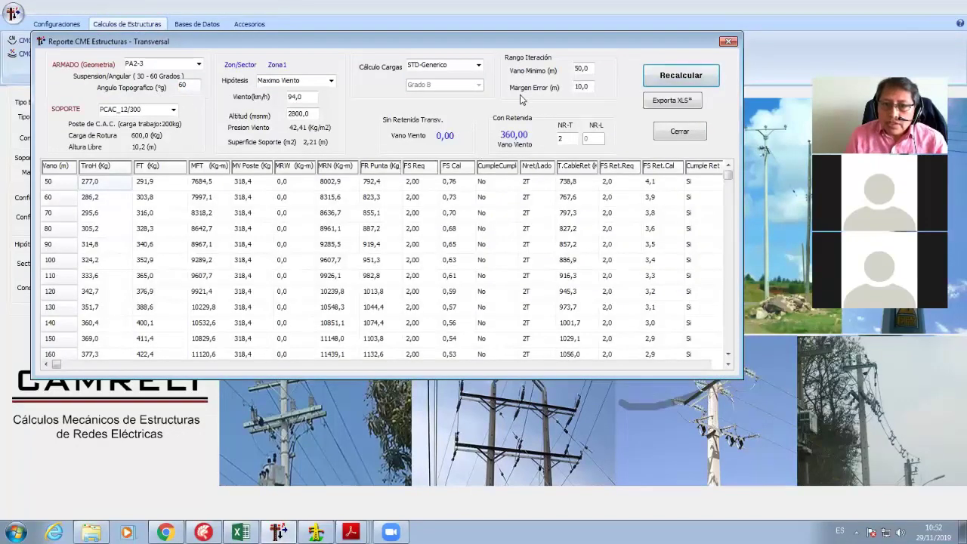
- Switch to DLT-CAD and examine the line's profile view, including the conductor data of the span between structures 2 and 3
{"action": "left_click", "coordinate": [315, 533]}
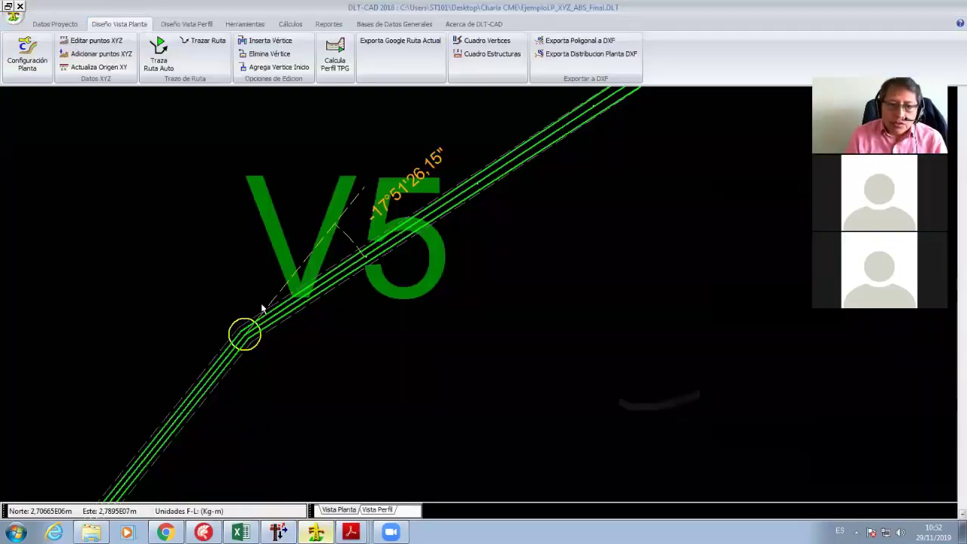
{"action": "left_click", "coordinate": [377, 509]}
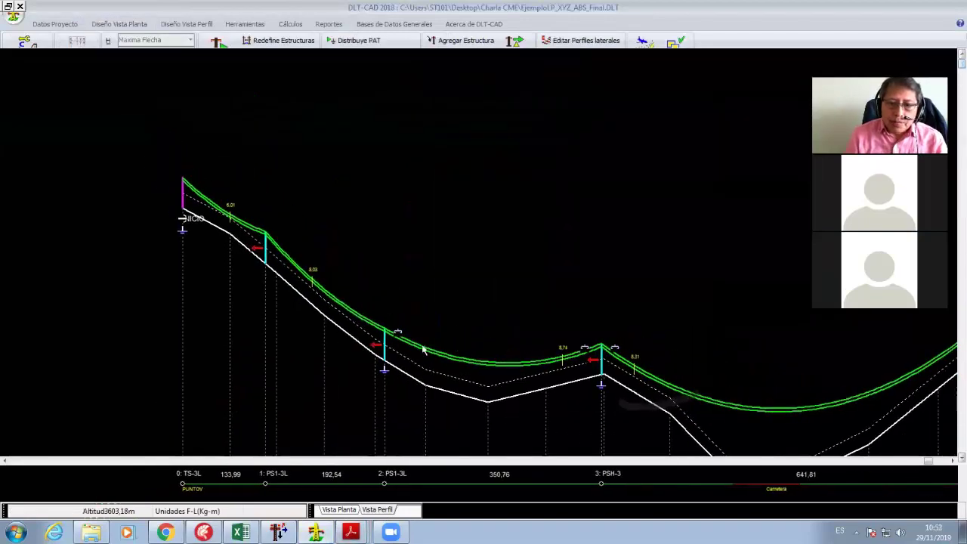
{"action": "mouse_move", "coordinate": [243, 299]}
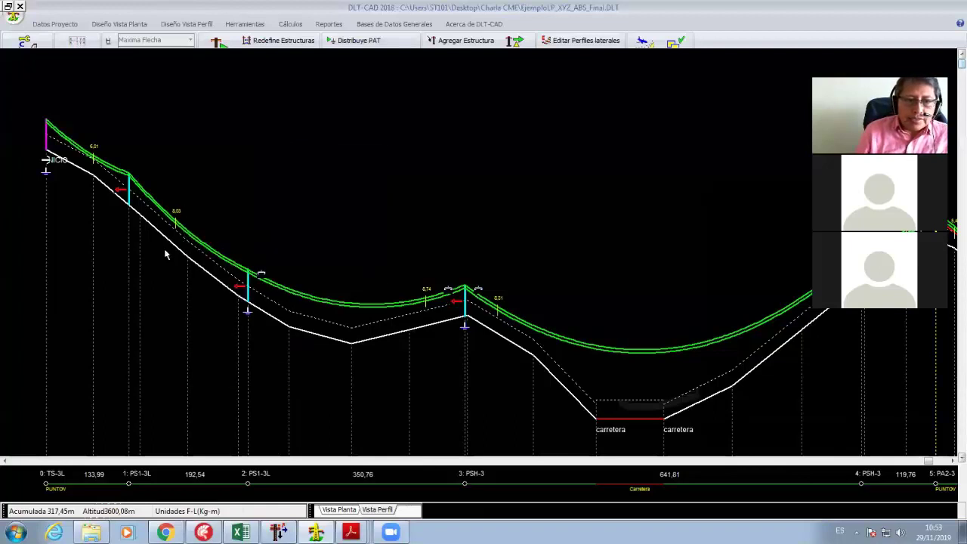
{"action": "mouse_move", "coordinate": [347, 324]}
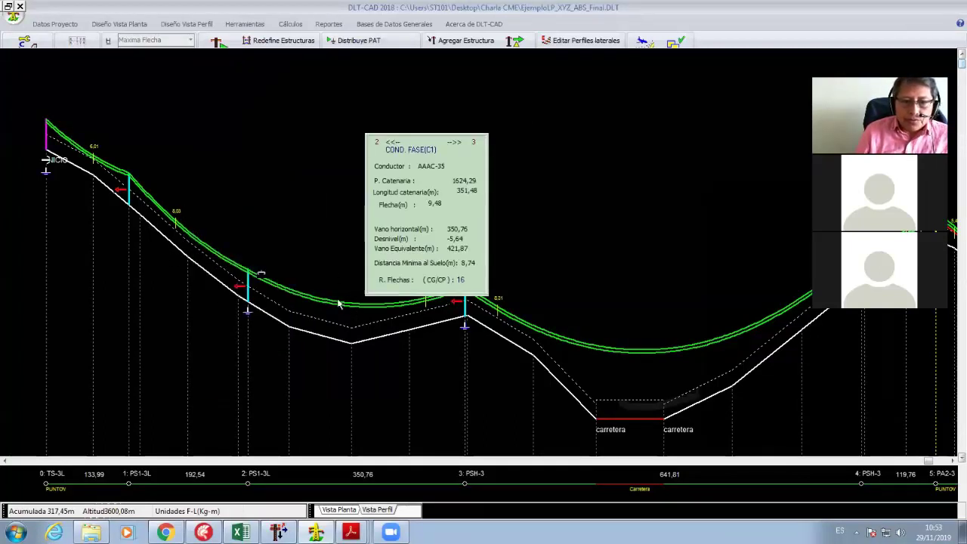
{"action": "mouse_move", "coordinate": [363, 307]}
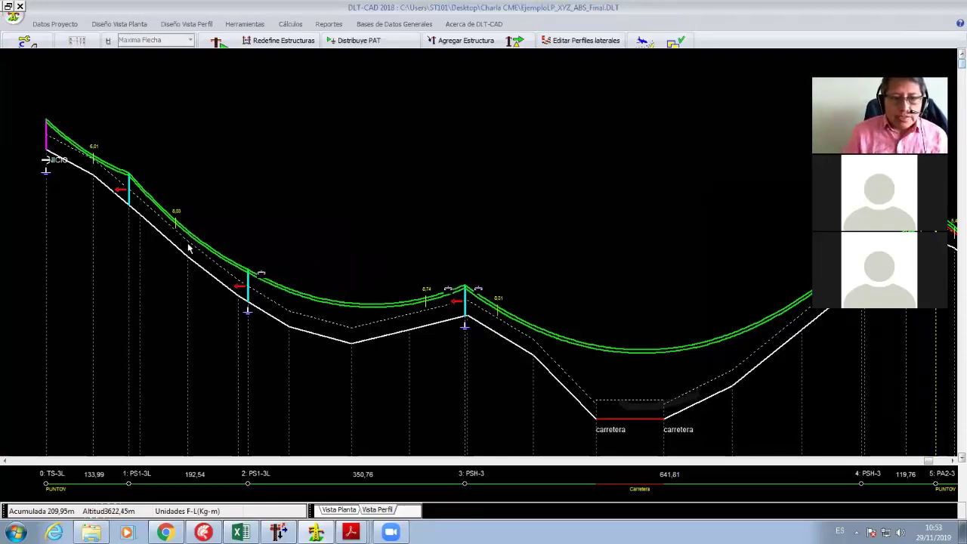
- Relocate structure 2 along the profile with Arrastra Soporte, placing it about 204 m from structure 1
{"action": "right_click", "coordinate": [261, 299]}
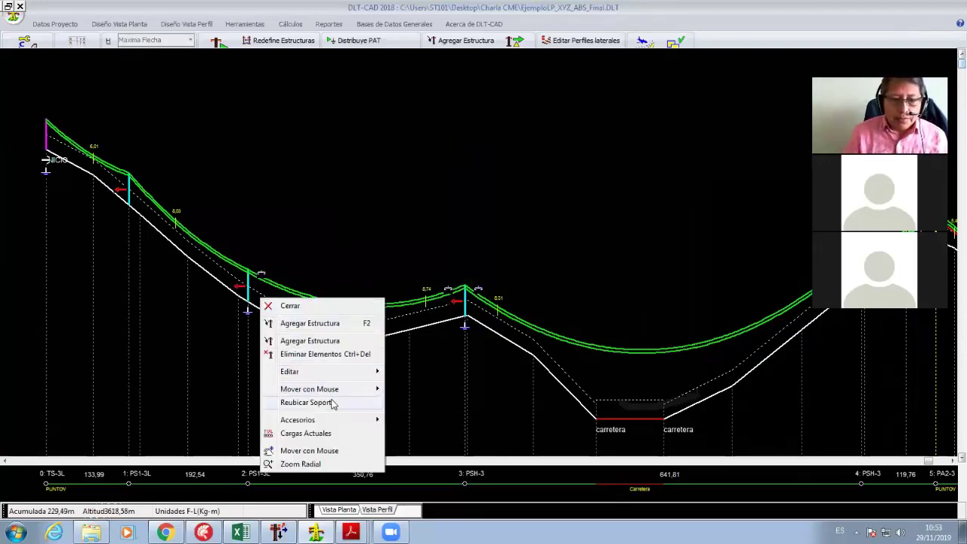
{"action": "mouse_move", "coordinate": [367, 403]}
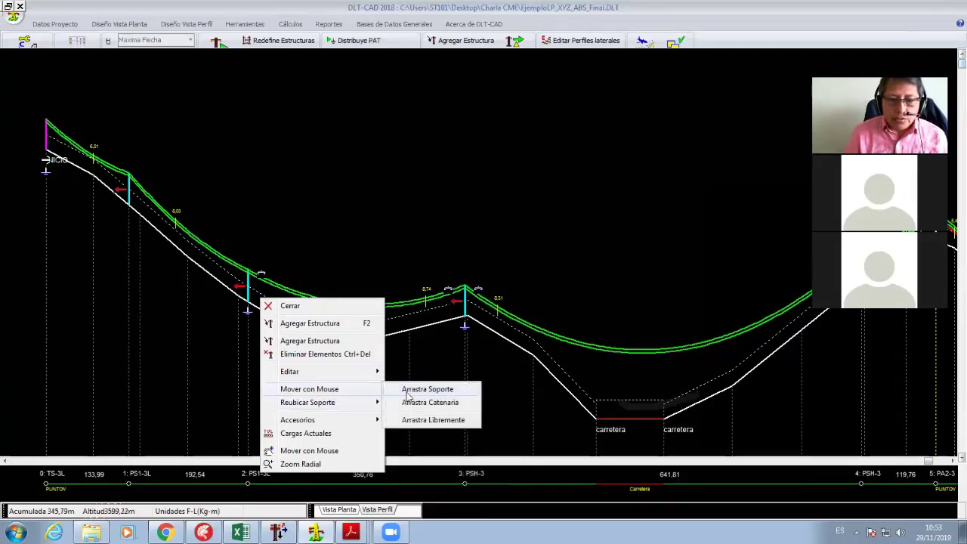
{"action": "left_click", "coordinate": [423, 388]}
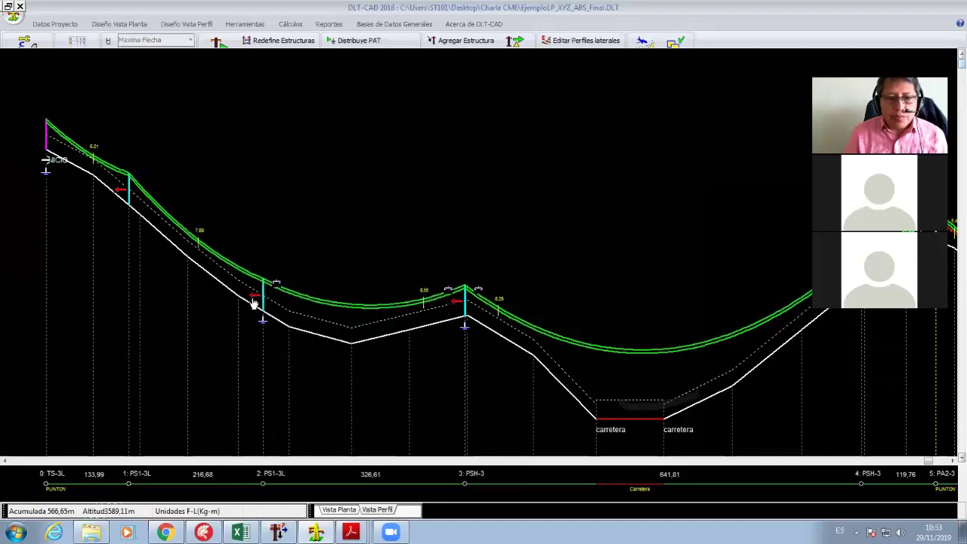
{"action": "left_click", "coordinate": [252, 312]}
{"action": "left_click_drag", "start_coordinate": [255, 287], "coordinate": [277, 308]}
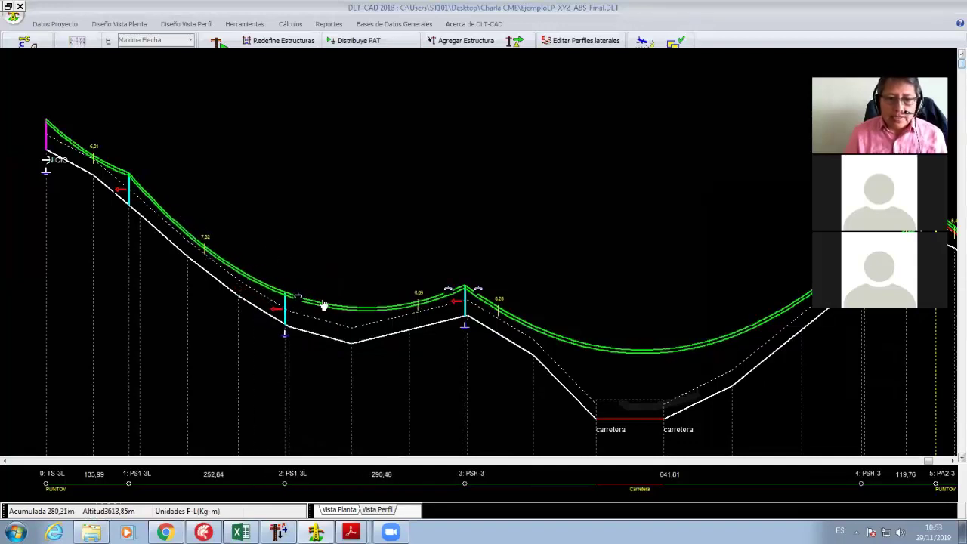
{"action": "left_click_drag", "start_coordinate": [284, 317], "coordinate": [257, 311]}
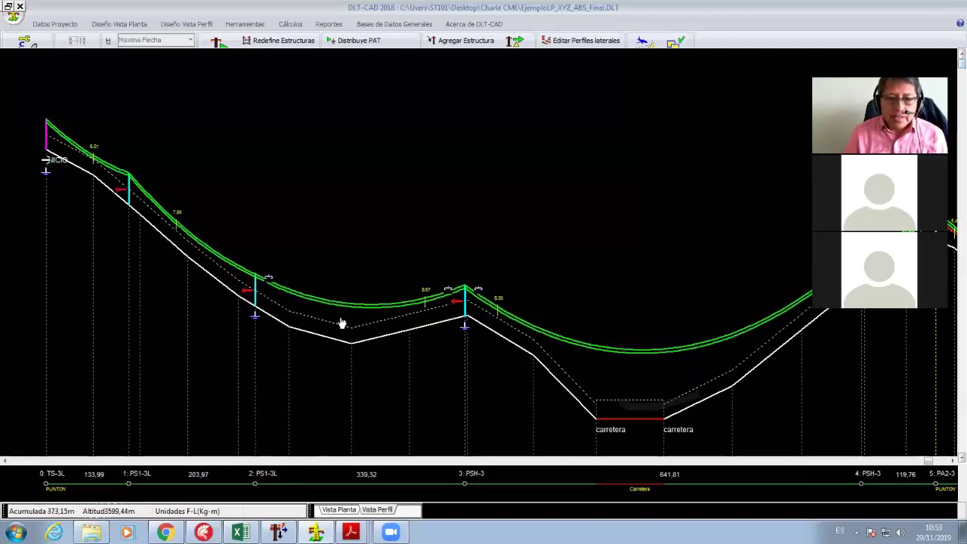
- Shift structure 3 along the profile to about 344 m from structure 2, and check structure 2's data
{"action": "left_click_drag", "start_coordinate": [464, 306], "coordinate": [490, 313]}
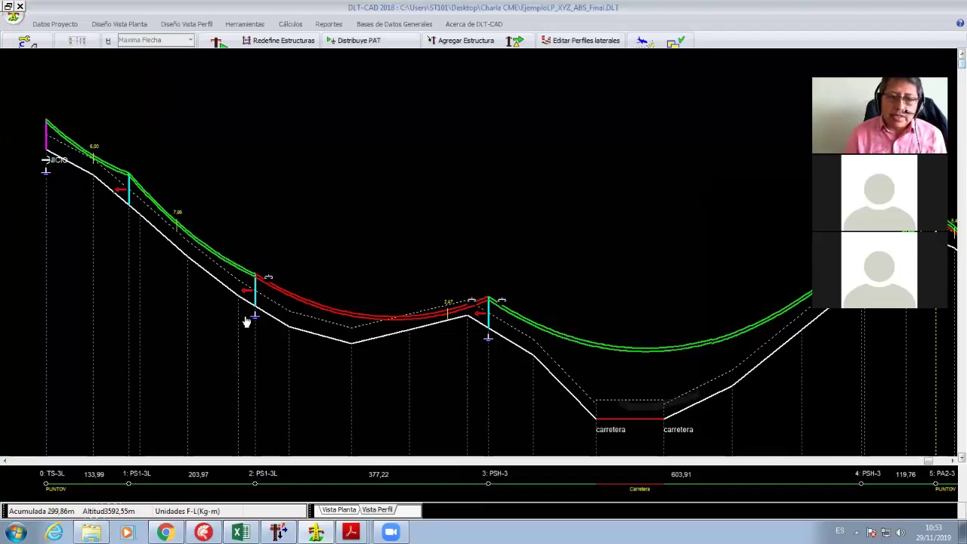
{"action": "left_click_drag", "start_coordinate": [491, 330], "coordinate": [467, 320]}
{"action": "mouse_move", "coordinate": [254, 309]}
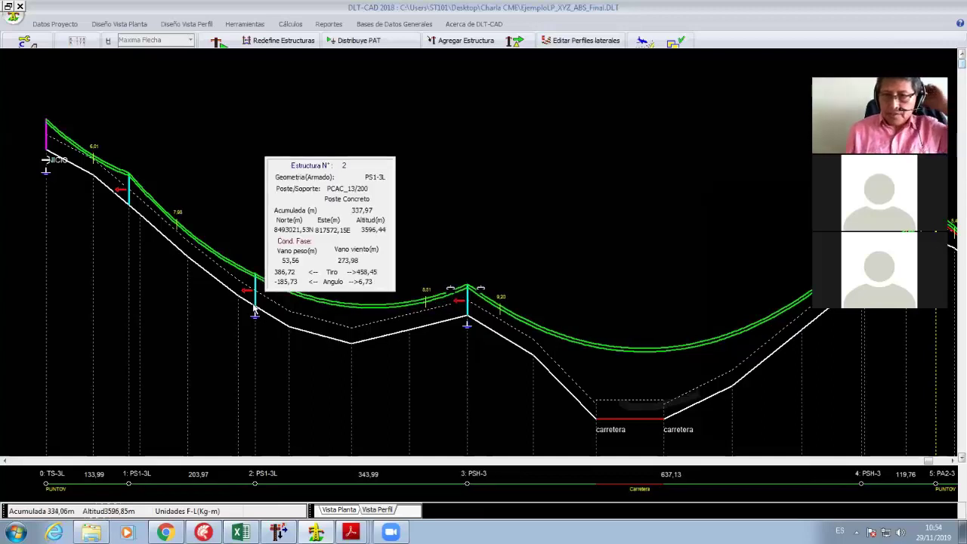
- Switch to CAMRELT and recalculate the wind span report for geometry PS1-3L with a topographic angle of 0°
{"action": "left_click", "coordinate": [316, 532]}
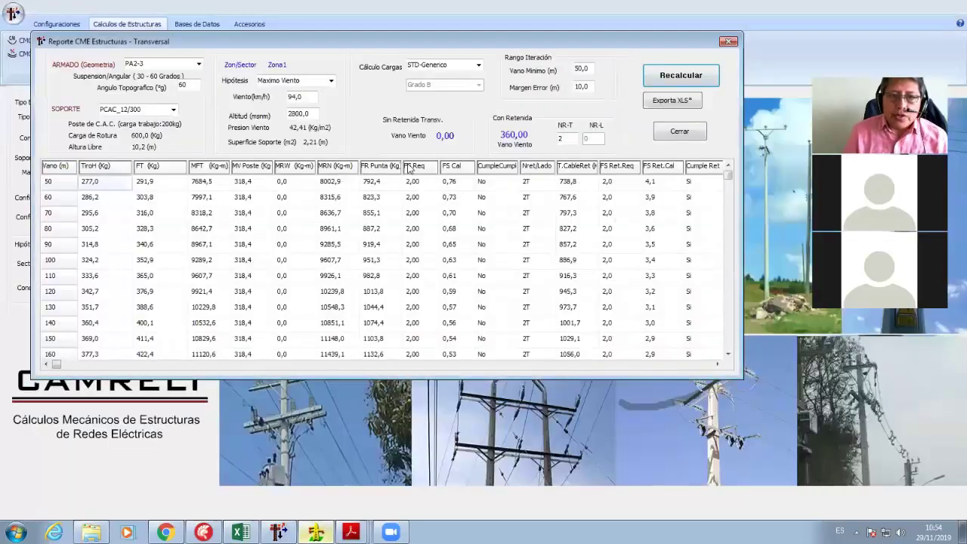
{"action": "left_click", "coordinate": [198, 64]}
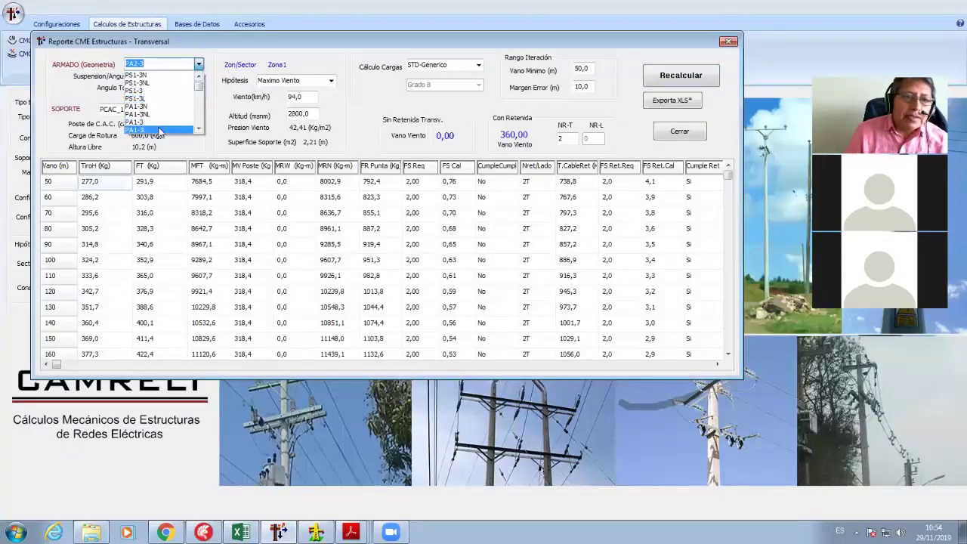
{"action": "left_click", "coordinate": [162, 130]}
{"action": "left_click", "coordinate": [197, 65]}
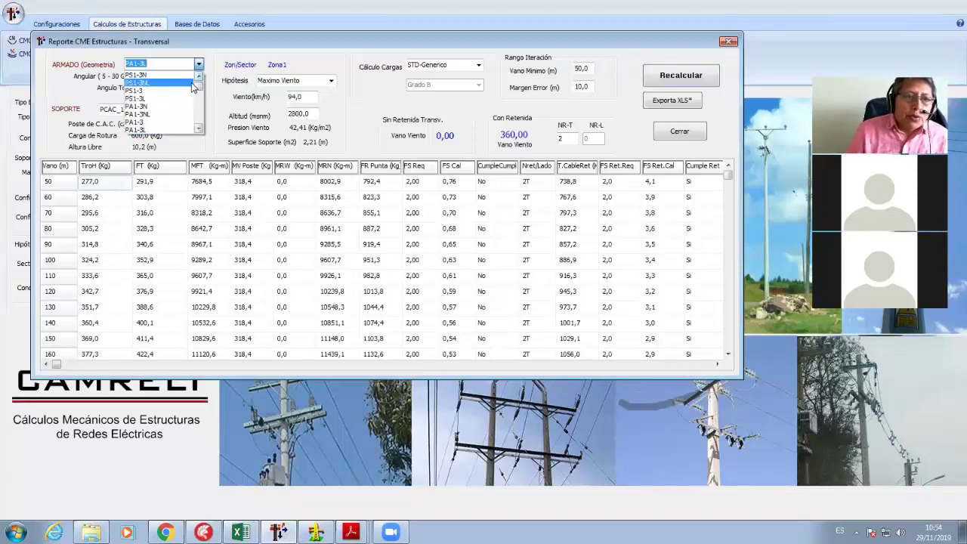
{"action": "left_click", "coordinate": [151, 99]}
{"action": "left_click", "coordinate": [190, 84]}
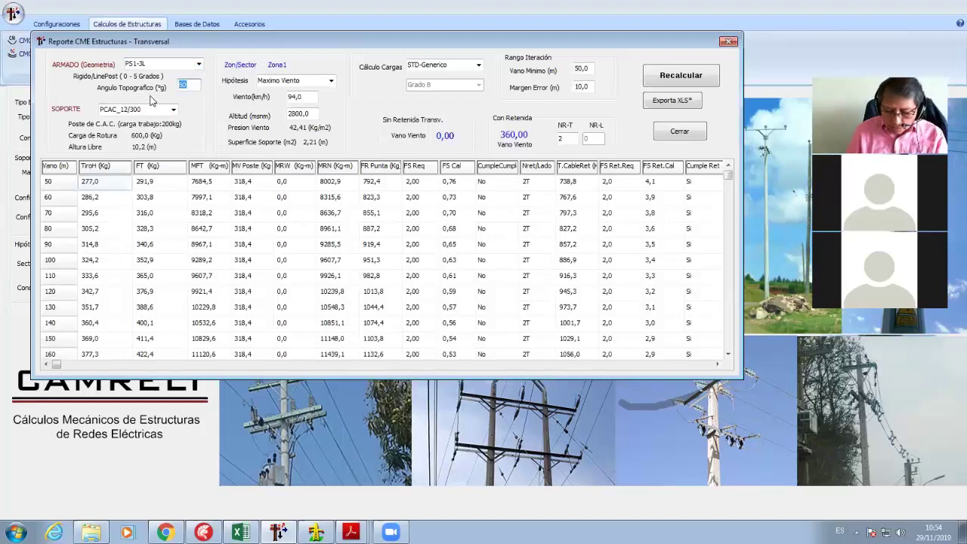
{"action": "type", "text": "0"}
{"action": "key", "text": "Return"}
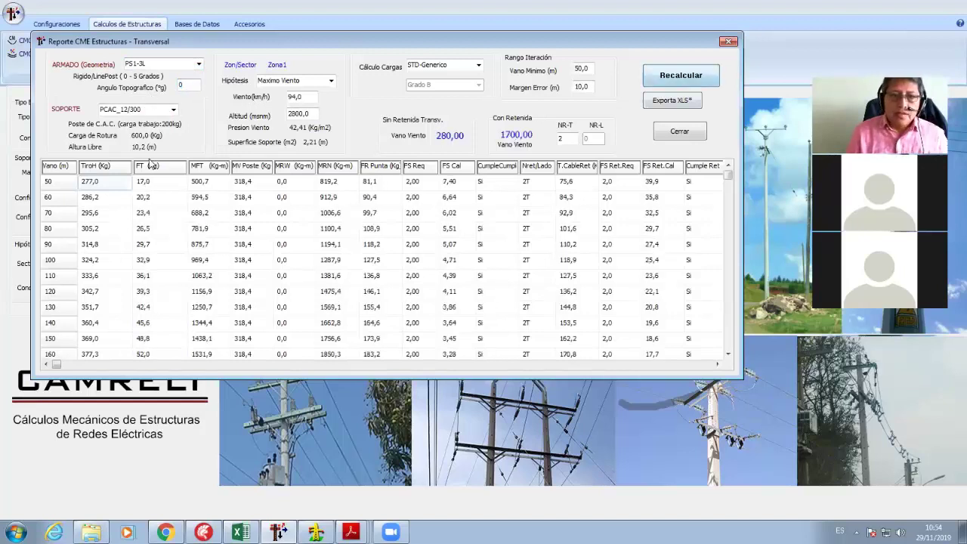
- Change the support to PCAC_12/200, set the transverse guy count to 0 and recalculate the report
{"action": "left_click", "coordinate": [172, 109]}
{"action": "left_click_drag", "start_coordinate": [173, 155], "coordinate": [173, 135]}
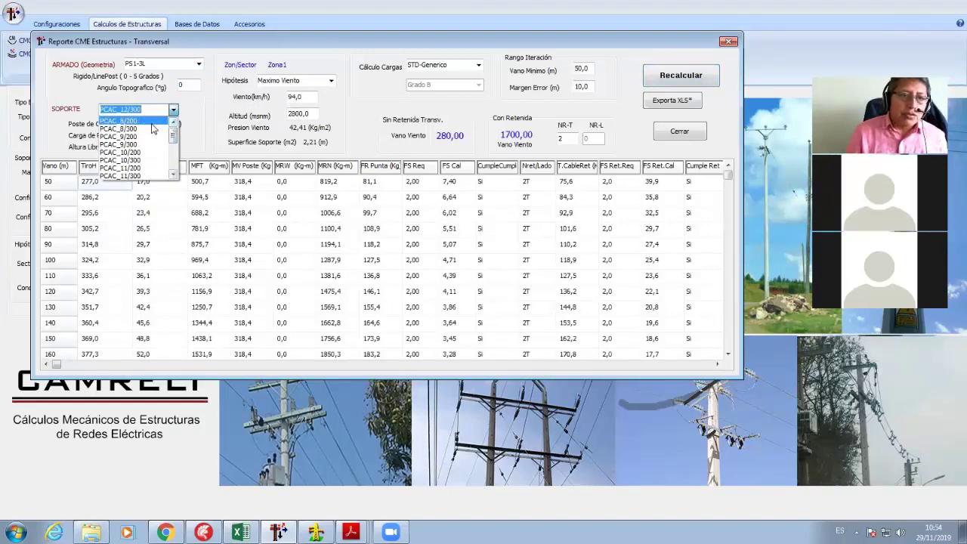
{"action": "left_click", "coordinate": [173, 176]}
{"action": "left_click", "coordinate": [143, 176]}
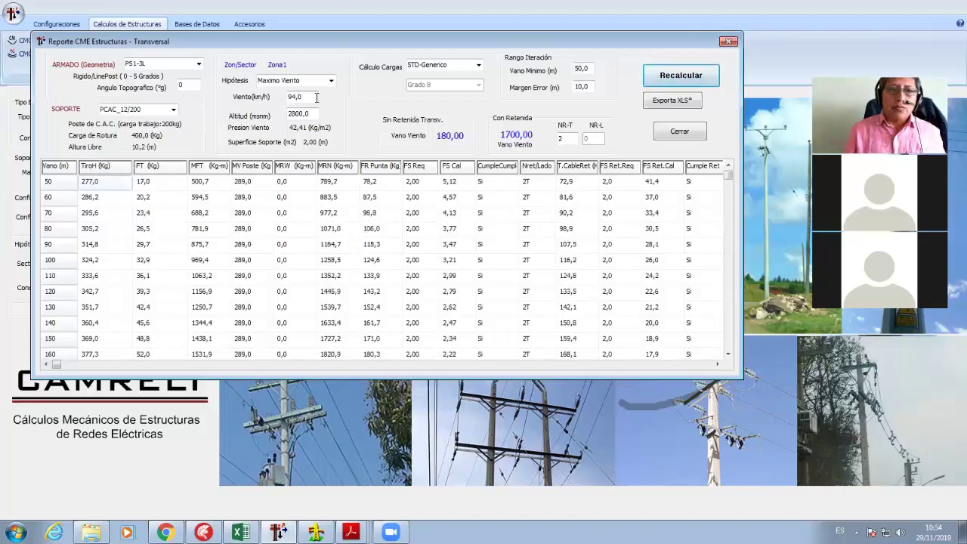
{"action": "double_click", "coordinate": [315, 96]}
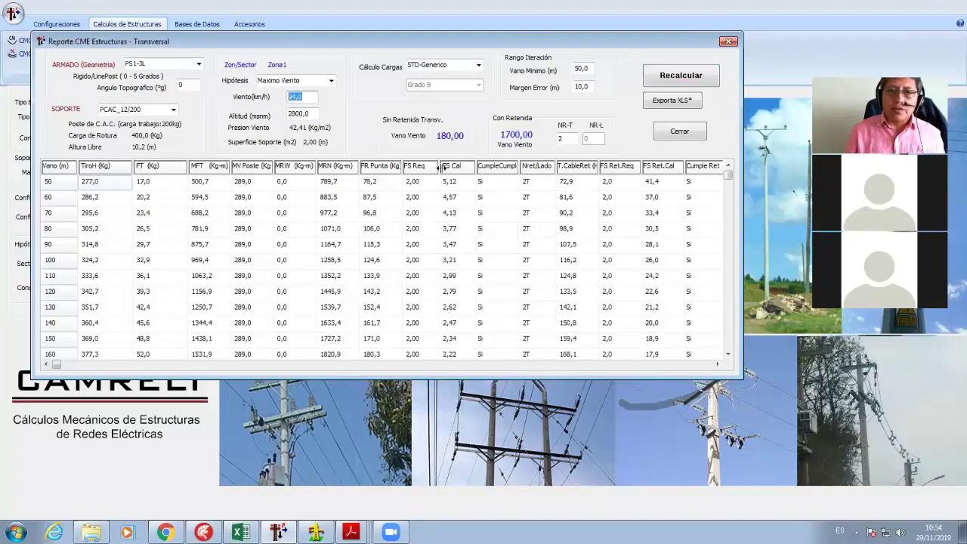
{"action": "left_click", "coordinate": [562, 139]}
{"action": "left_click", "coordinate": [687, 78]}
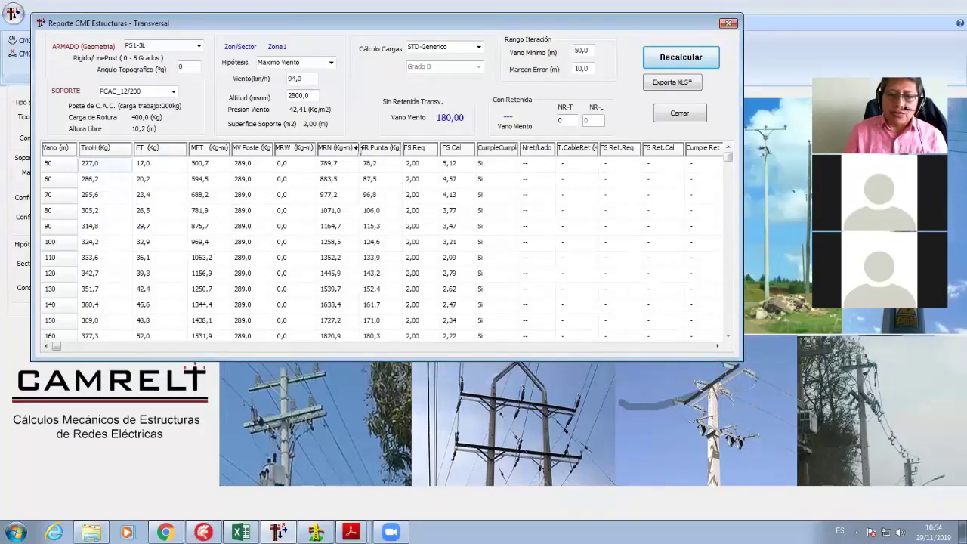
- Check structure 2's data in DLT-CAD, and recalculate the CAMRELT report with its support type, PCAC_13/200
{"action": "left_click", "coordinate": [317, 530]}
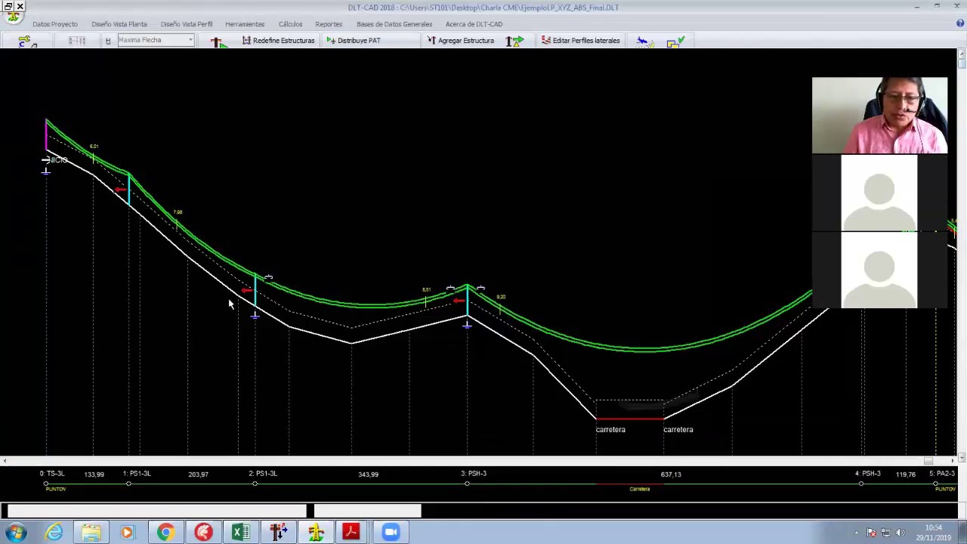
{"action": "mouse_move", "coordinate": [255, 296]}
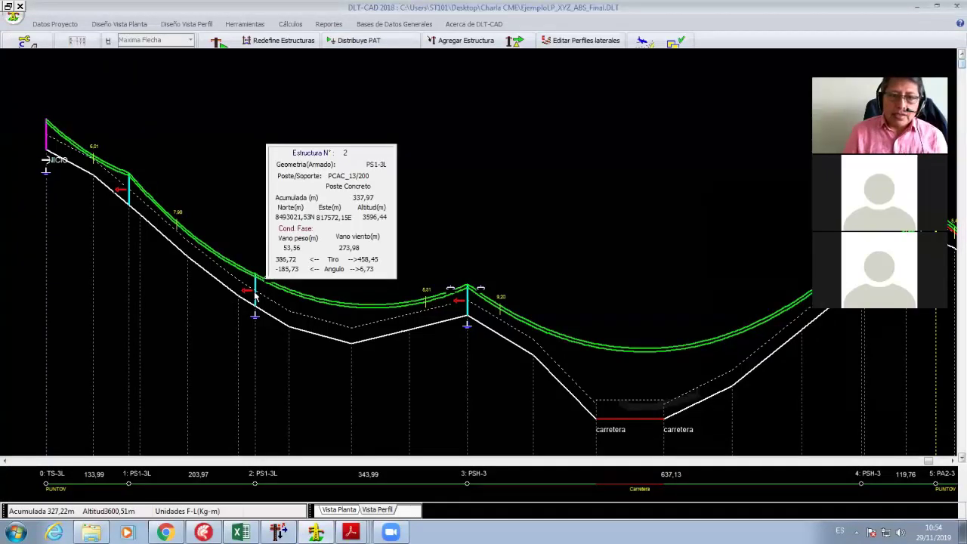
{"action": "left_click", "coordinate": [279, 531]}
{"action": "left_click", "coordinate": [173, 92]}
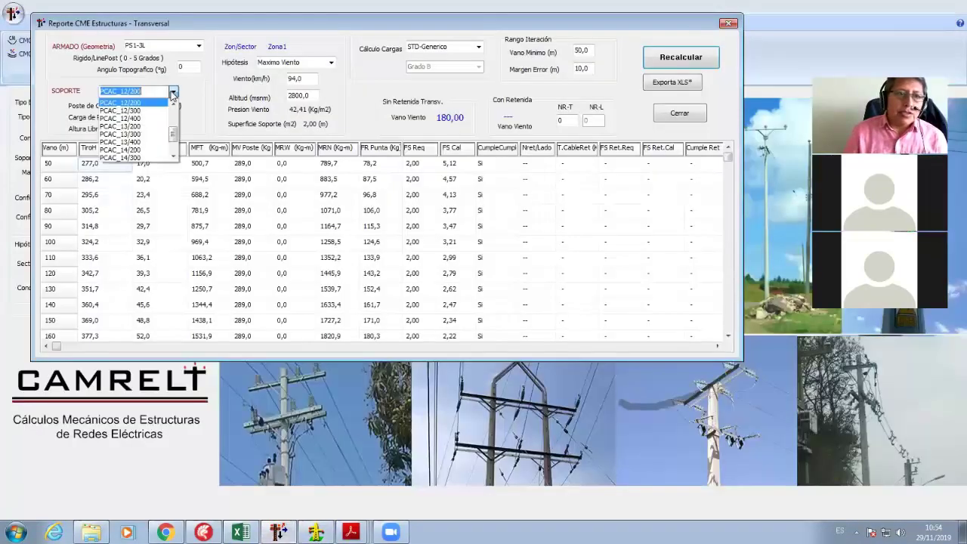
{"action": "left_click", "coordinate": [155, 126]}
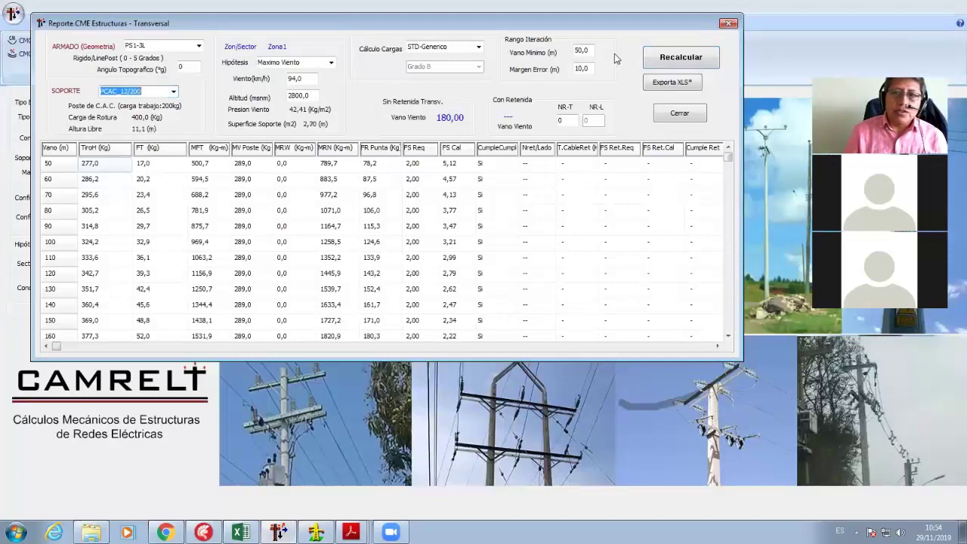
{"action": "left_click", "coordinate": [682, 59]}
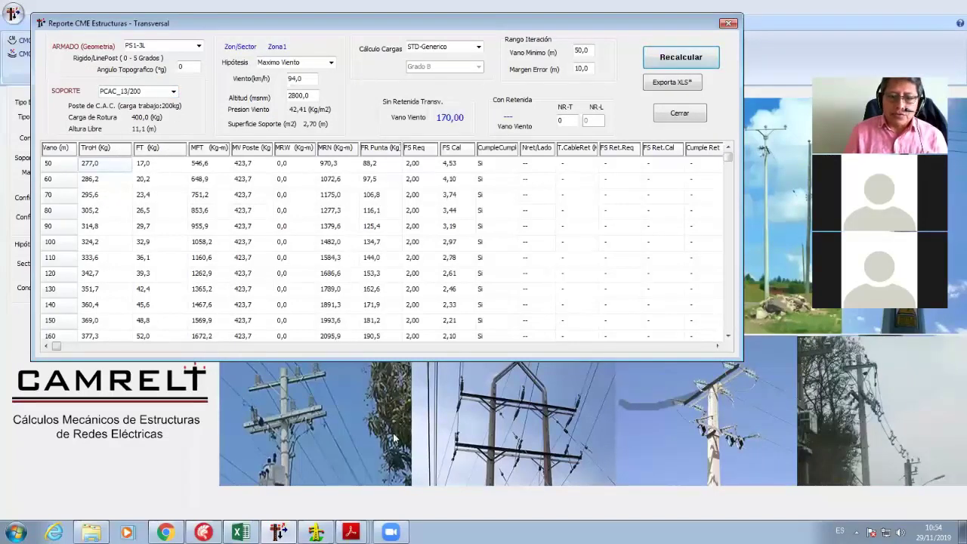
- Recheck structure 2 in the DLT-CAD profile, and recalculate the CAMRELT report for geometry PSH-3
{"action": "key", "text": "alt+Tab"}
{"action": "mouse_move", "coordinate": [257, 301]}
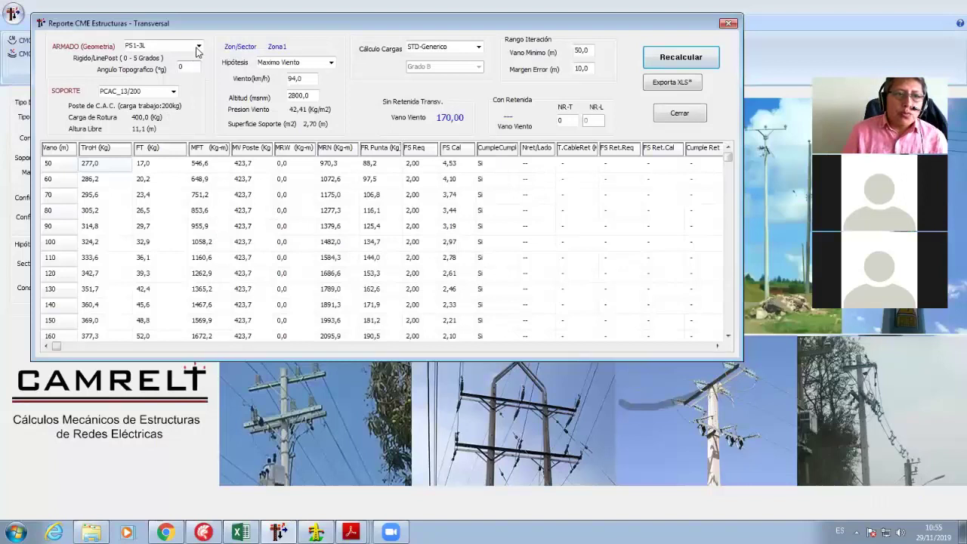
{"action": "left_click", "coordinate": [198, 47]}
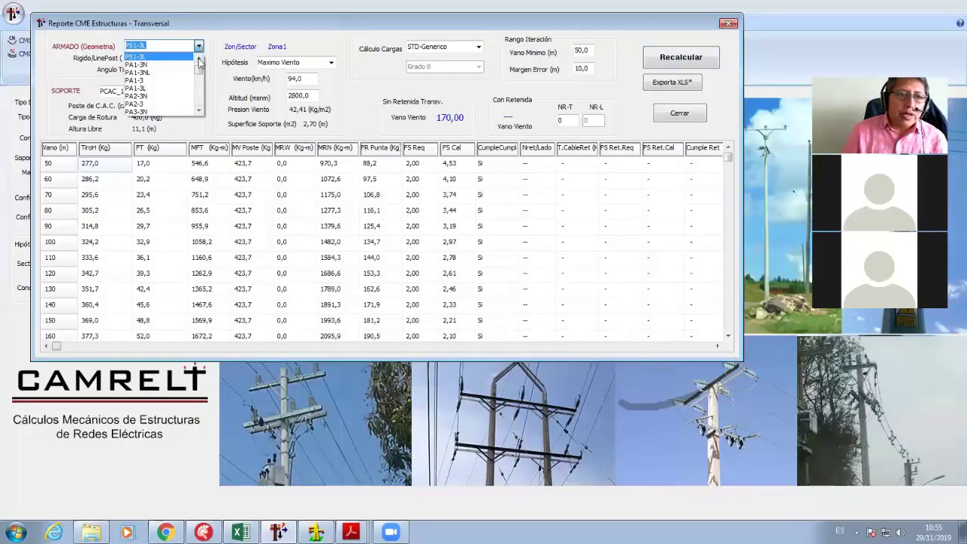
{"action": "left_click", "coordinate": [199, 111]}
{"action": "left_click", "coordinate": [139, 98]}
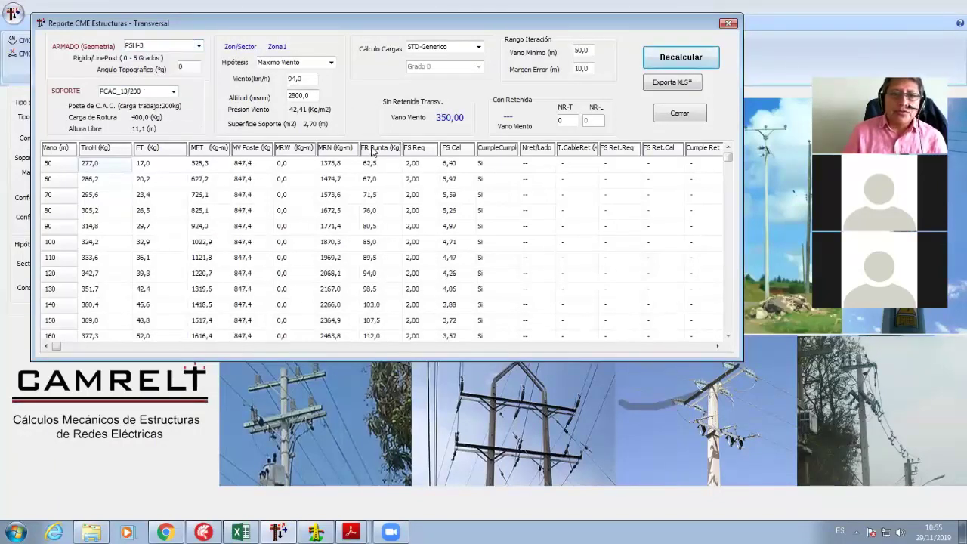
- Compare the PSH-3 wind span without guys in CAMRELT against structure 2's data on the DLT-CAD profile
{"action": "left_click", "coordinate": [164, 90]}
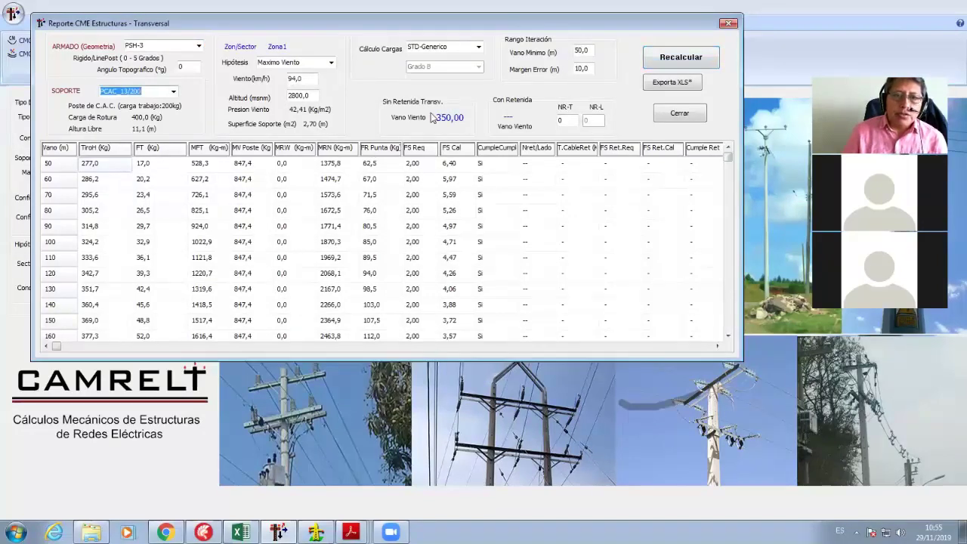
{"action": "left_click", "coordinate": [315, 532]}
{"action": "mouse_move", "coordinate": [257, 295]}
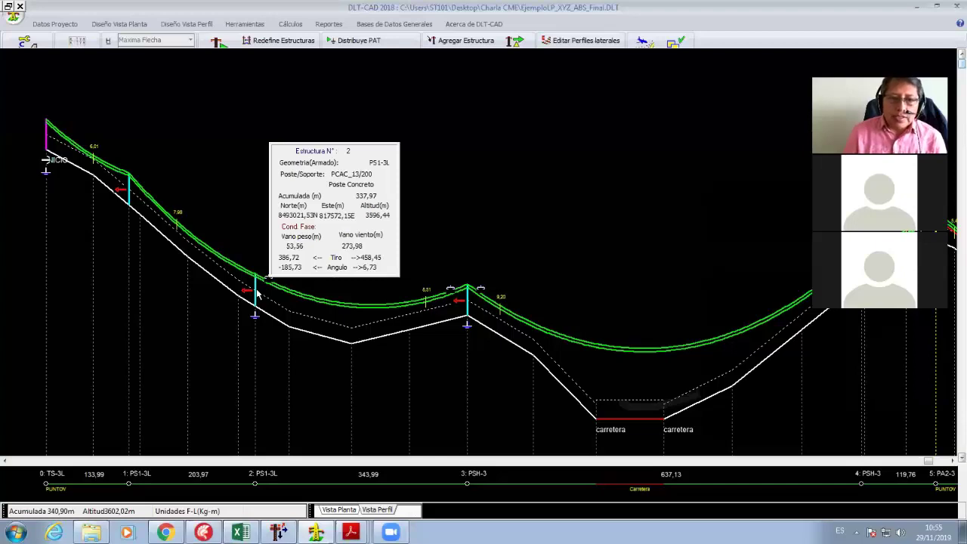
{"action": "left_click", "coordinate": [279, 532]}
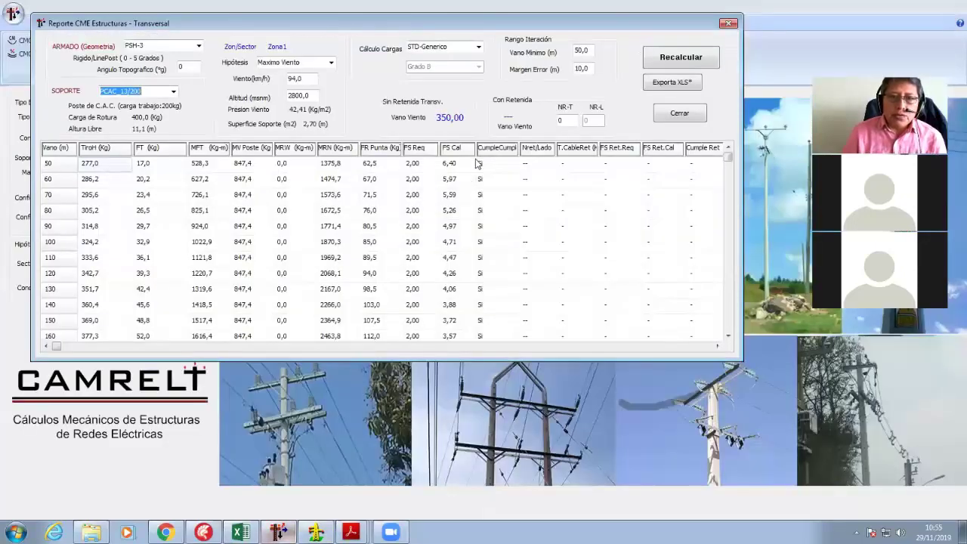
{"action": "left_click", "coordinate": [316, 532]}
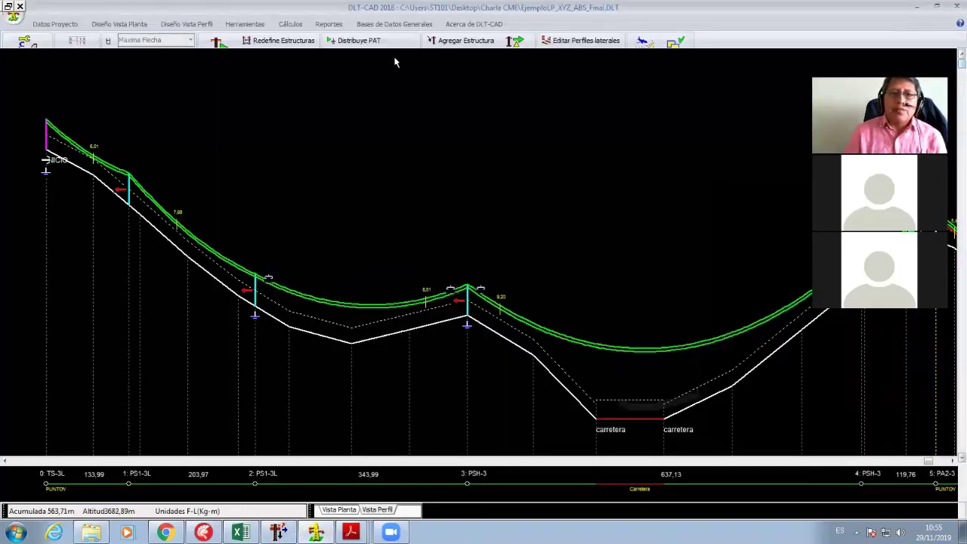
- Open the general structures database in DLT-CAD and view the PSH-3 structure's data
{"action": "left_click", "coordinate": [393, 24]}
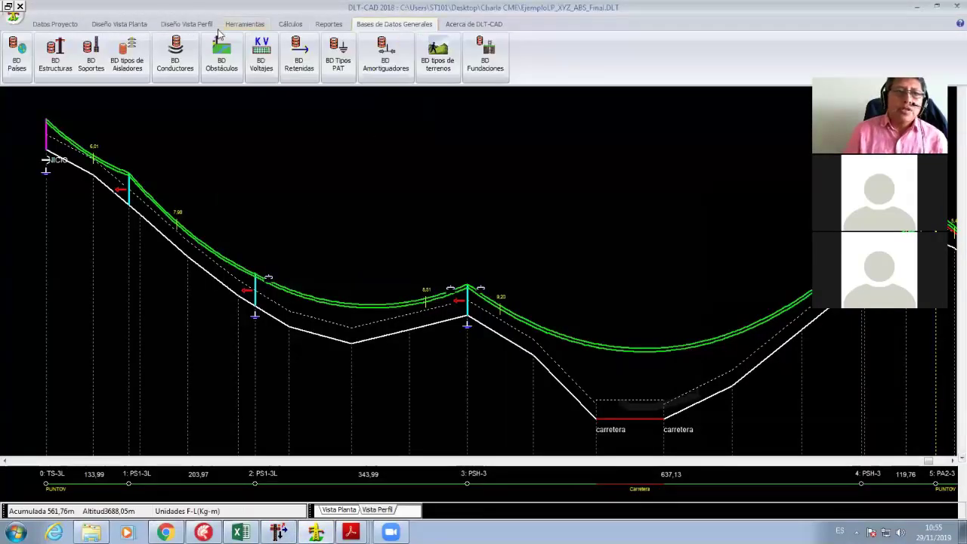
{"action": "left_click", "coordinate": [55, 57]}
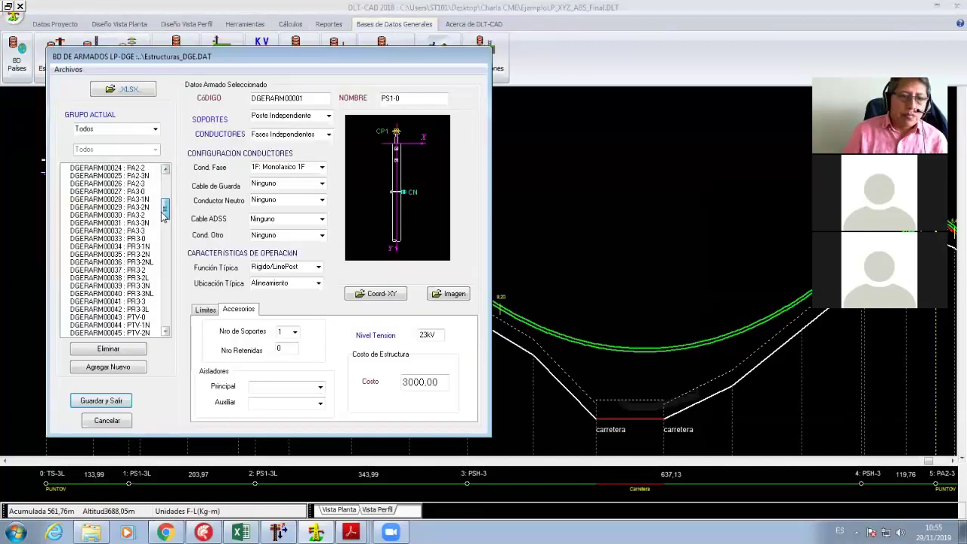
{"action": "left_click_drag", "start_coordinate": [165, 202], "coordinate": [162, 230]}
{"action": "left_click", "coordinate": [144, 310]}
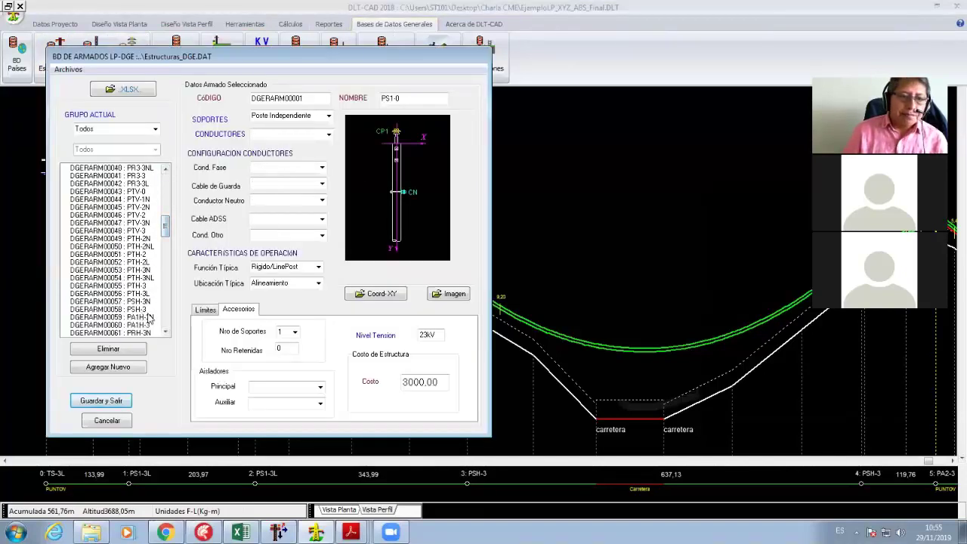
{"action": "left_click_drag", "start_coordinate": [166, 228], "coordinate": [165, 195]}
- Set the limits of structure PS1-3L to a wind span of 170 m and a weight span of 250 m
{"action": "left_click", "coordinate": [151, 191]}
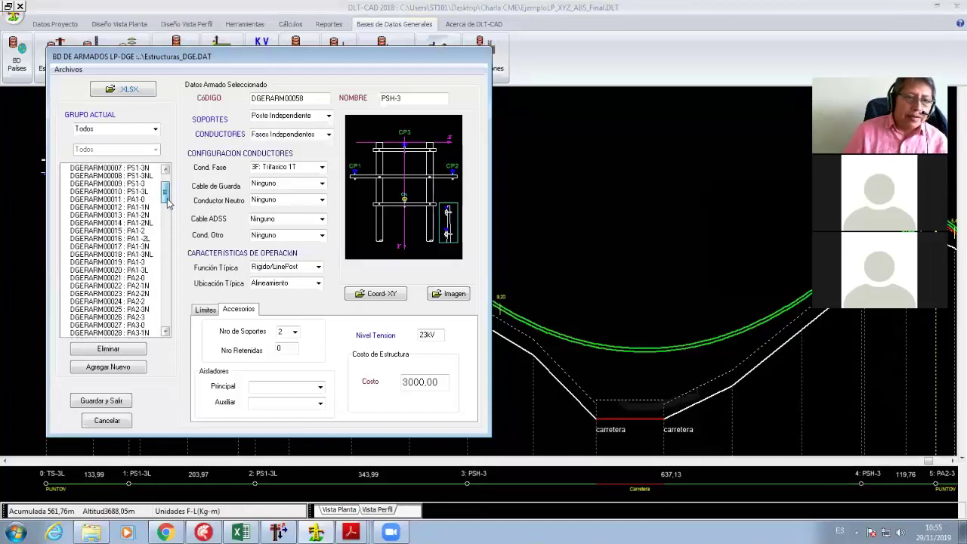
{"action": "left_click", "coordinate": [210, 310]}
{"action": "double_click", "coordinate": [430, 370]}
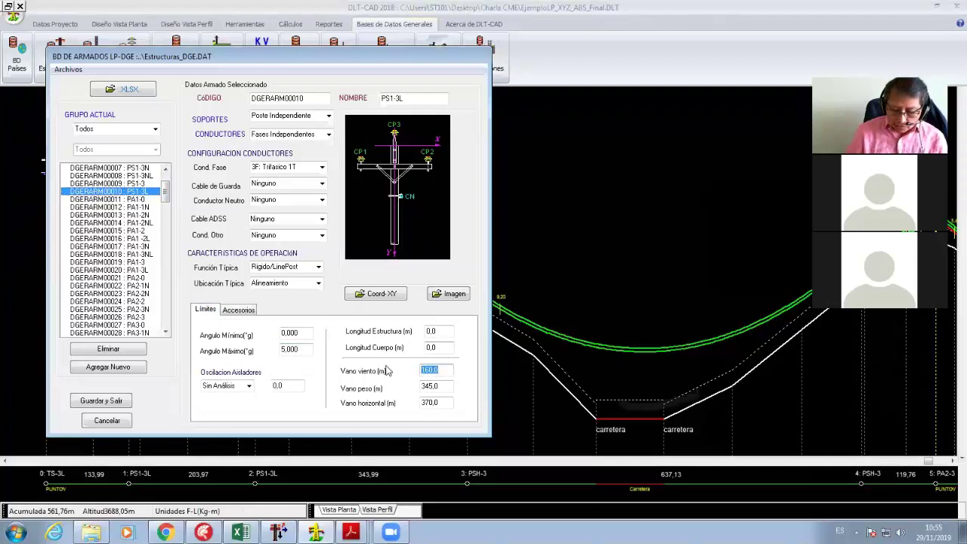
{"action": "type", "text": "170"}
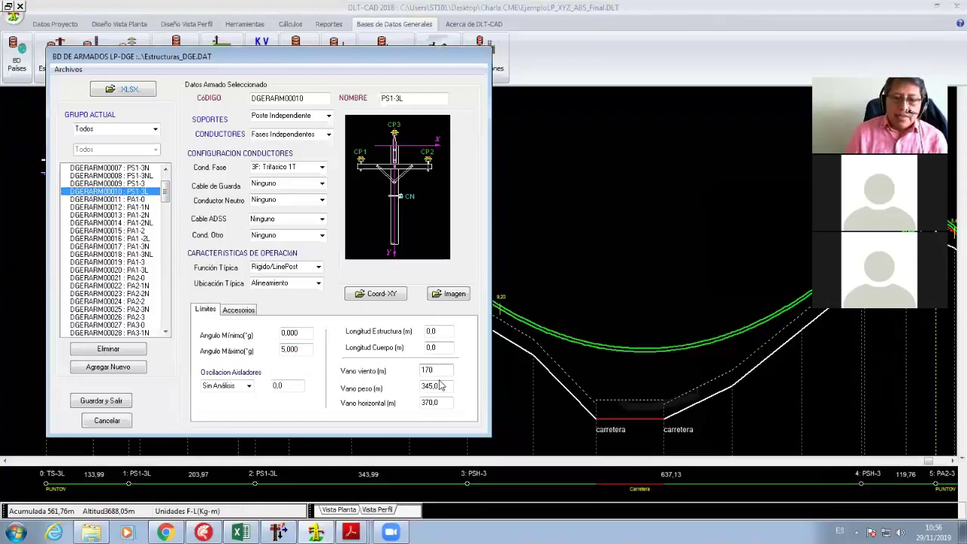
{"action": "double_click", "coordinate": [440, 386]}
{"action": "type", "text": "250"}
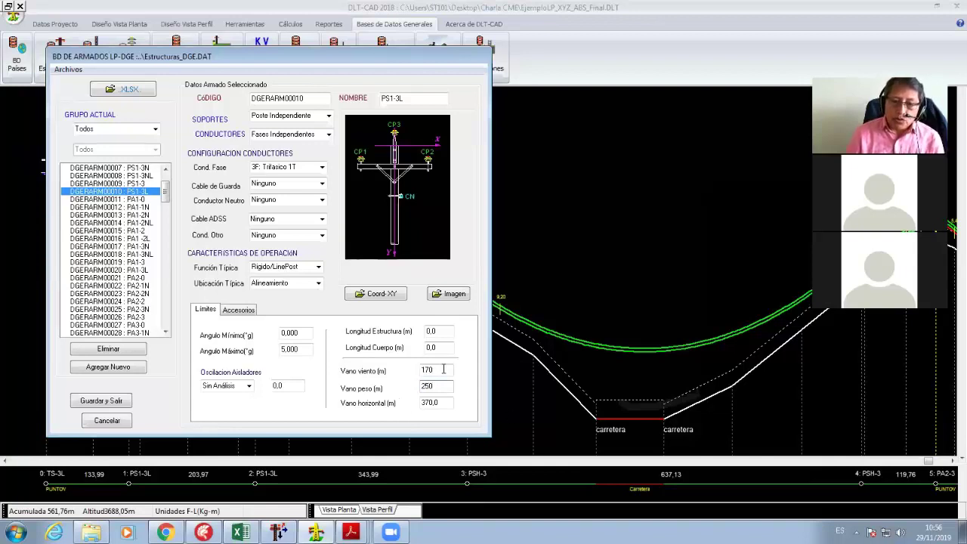
{"action": "left_click_drag", "start_coordinate": [443, 369], "coordinate": [412, 369]}
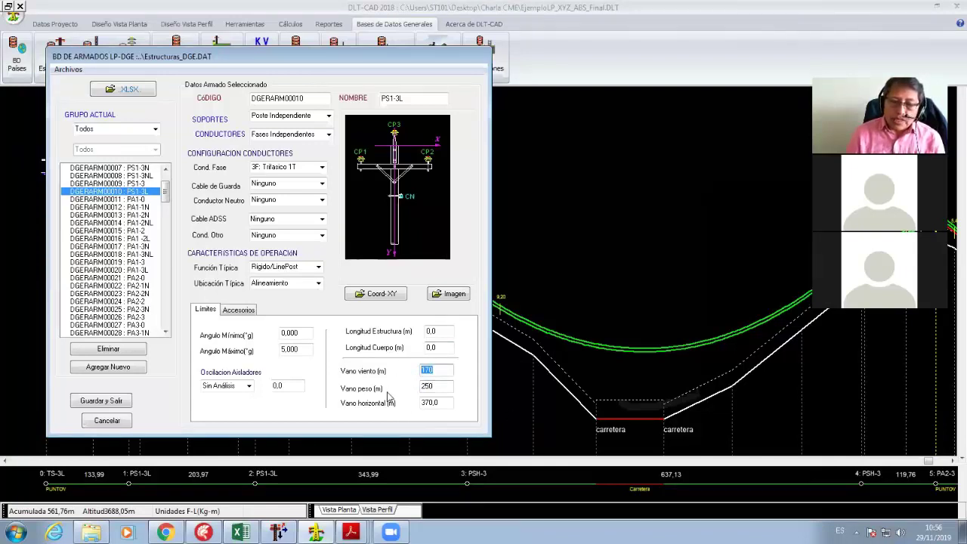
{"action": "double_click", "coordinate": [438, 386]}
- Set the wind span limit of structure PSH-3 to 350 m and save the structures database
{"action": "left_click", "coordinate": [164, 333]}
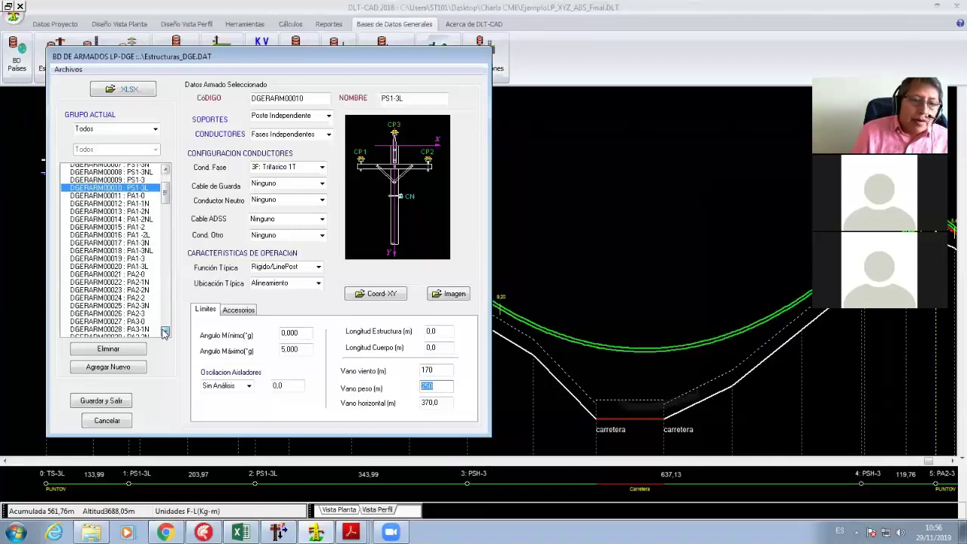
{"action": "left_click", "coordinate": [164, 333]}
{"action": "left_click_drag", "start_coordinate": [164, 333], "coordinate": [164, 333]}
{"action": "left_click", "coordinate": [147, 301]}
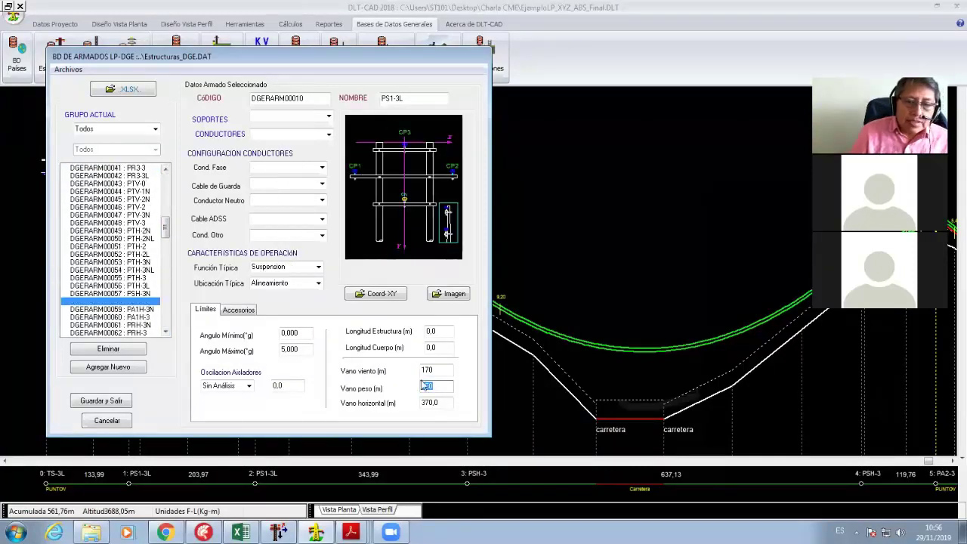
{"action": "double_click", "coordinate": [429, 369]}
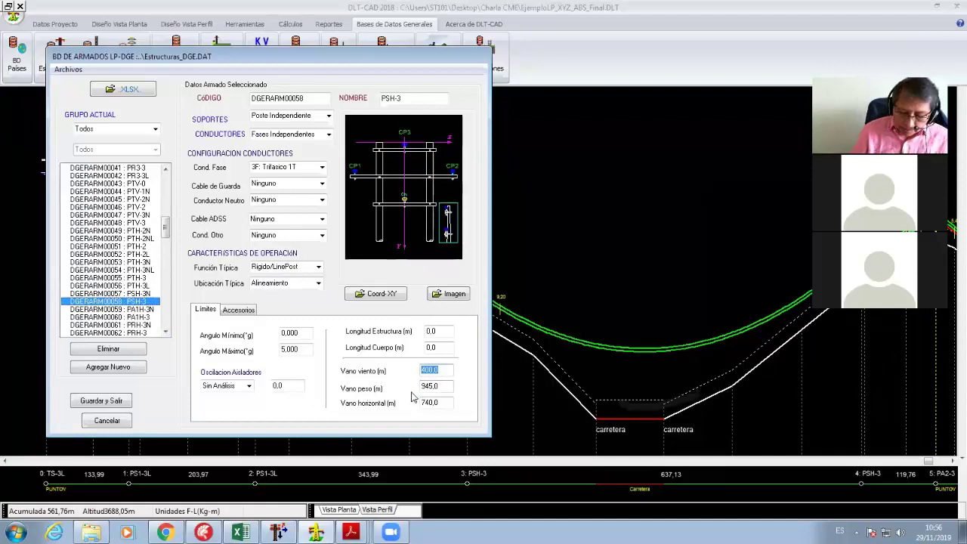
{"action": "type", "text": "350"}
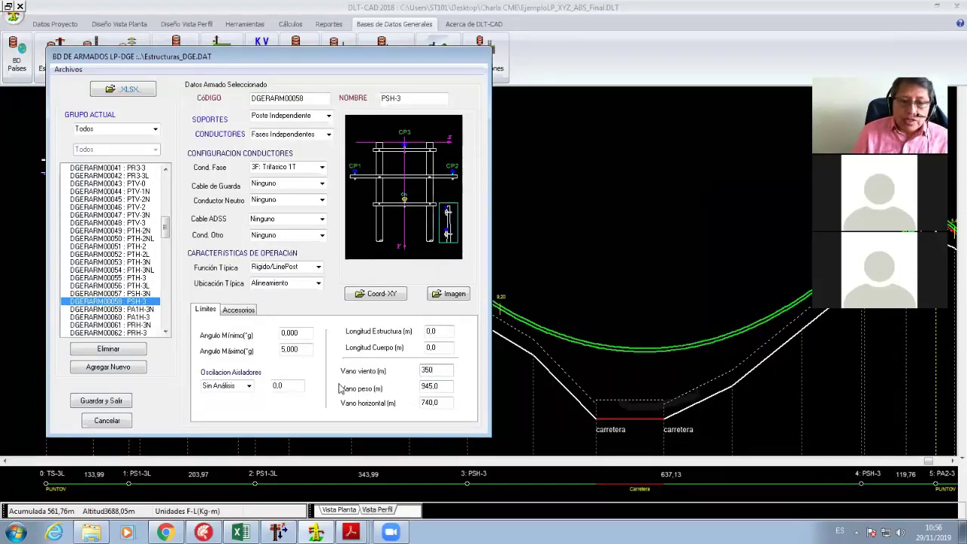
{"action": "left_click", "coordinate": [106, 400]}
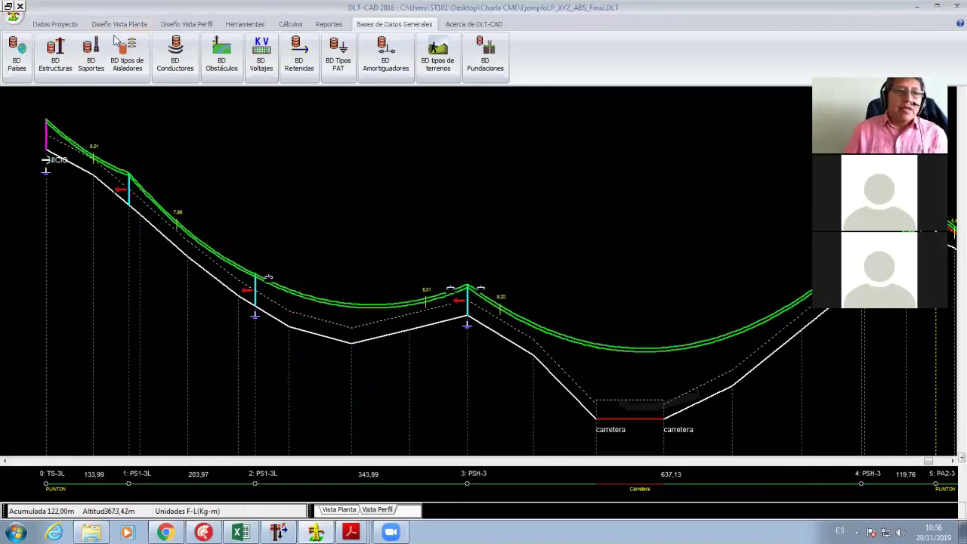
{"action": "left_click", "coordinate": [69, 25]}
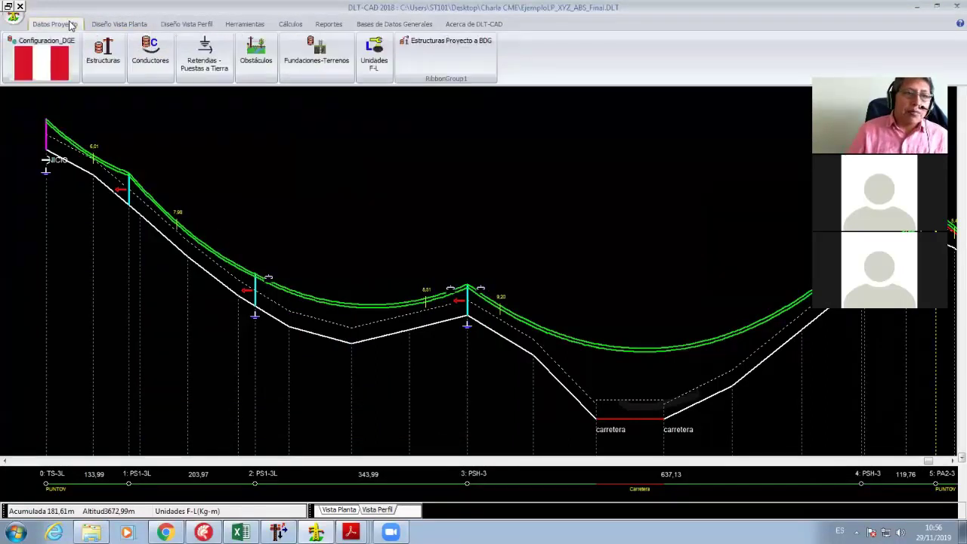
- Update the project structures table by name from the general database and apply the changes
{"action": "left_click", "coordinate": [104, 56]}
{"action": "right_click", "coordinate": [203, 163]}
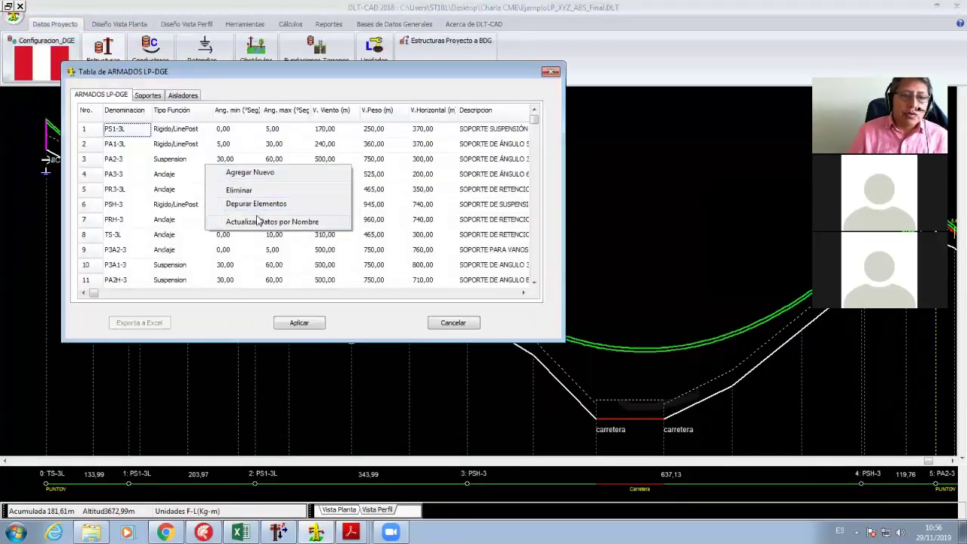
{"action": "left_click", "coordinate": [259, 220]}
- Change the main geometry of structure 2 on the profile to PSH-3
{"action": "double_click", "coordinate": [256, 298]}
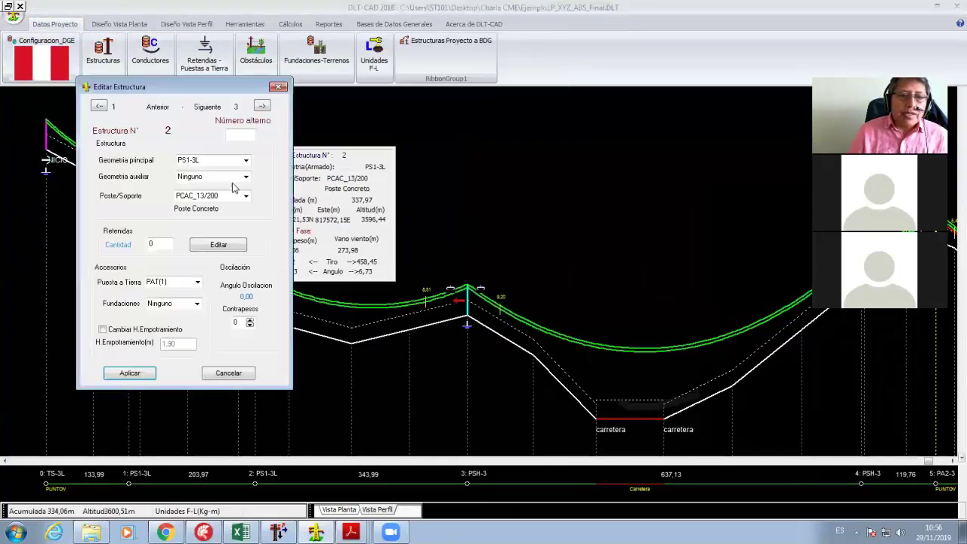
{"action": "left_click", "coordinate": [246, 161]}
{"action": "left_click", "coordinate": [197, 204]}
{"action": "key", "text": "Return"}
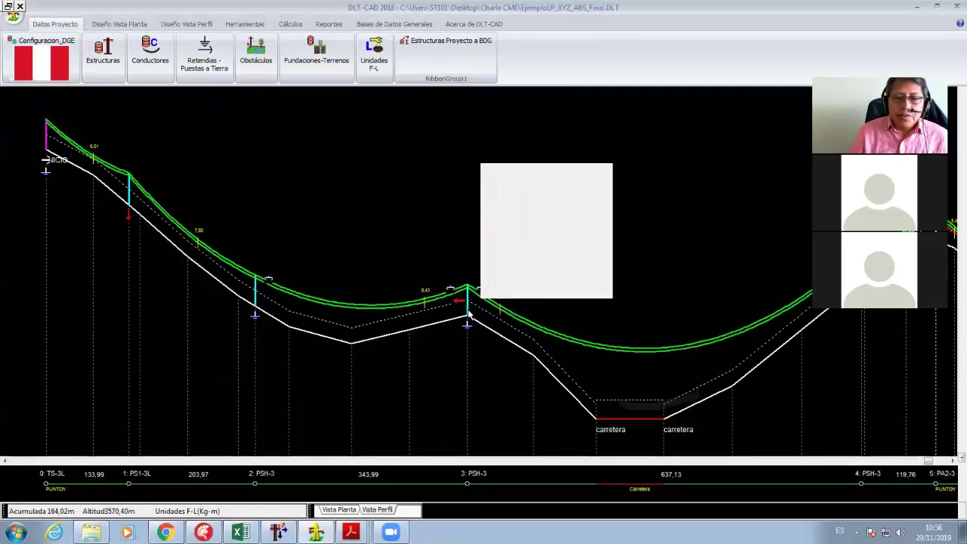
- Review structure 3's edit settings and the span data of structure 2 on the profile
{"action": "double_click", "coordinate": [467, 312]}
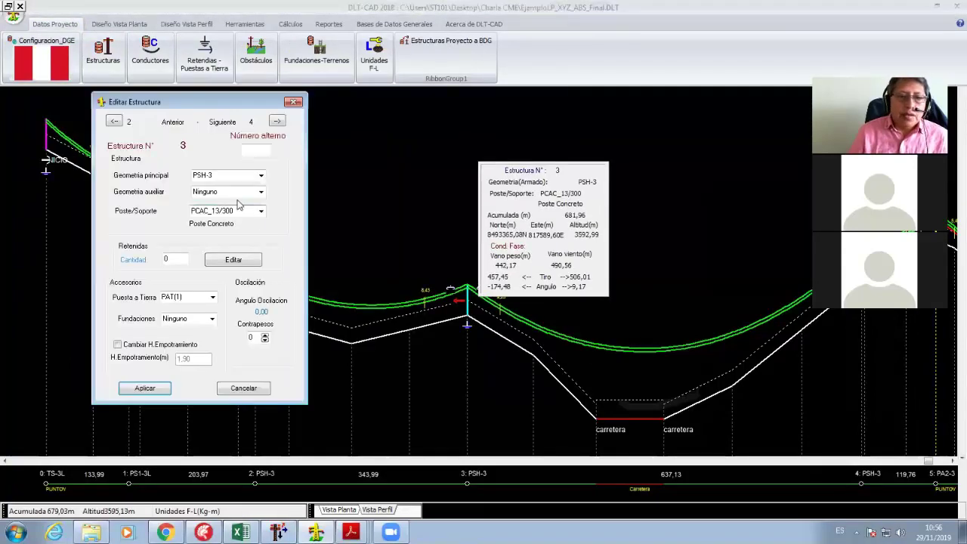
{"action": "left_click", "coordinate": [145, 391]}
{"action": "mouse_move", "coordinate": [132, 204]}
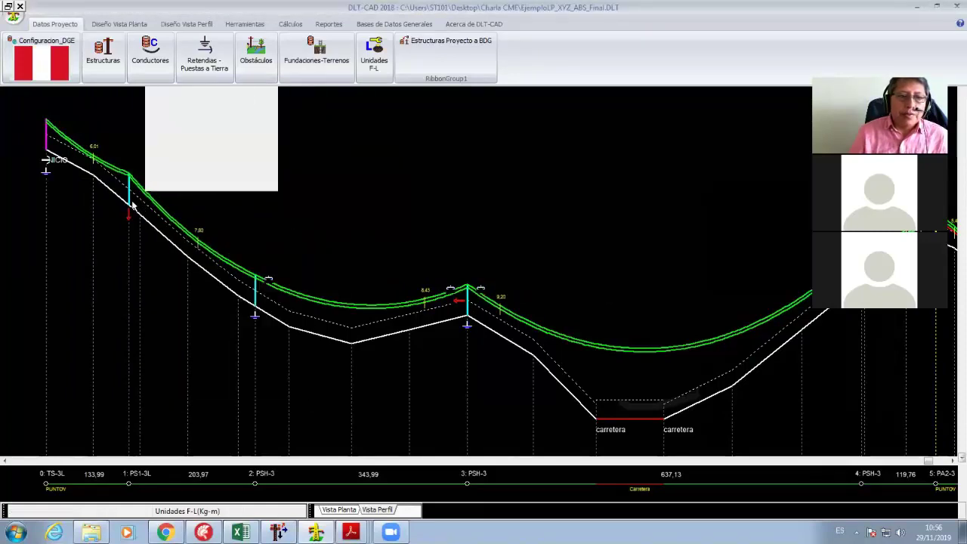
{"action": "mouse_move", "coordinate": [259, 296]}
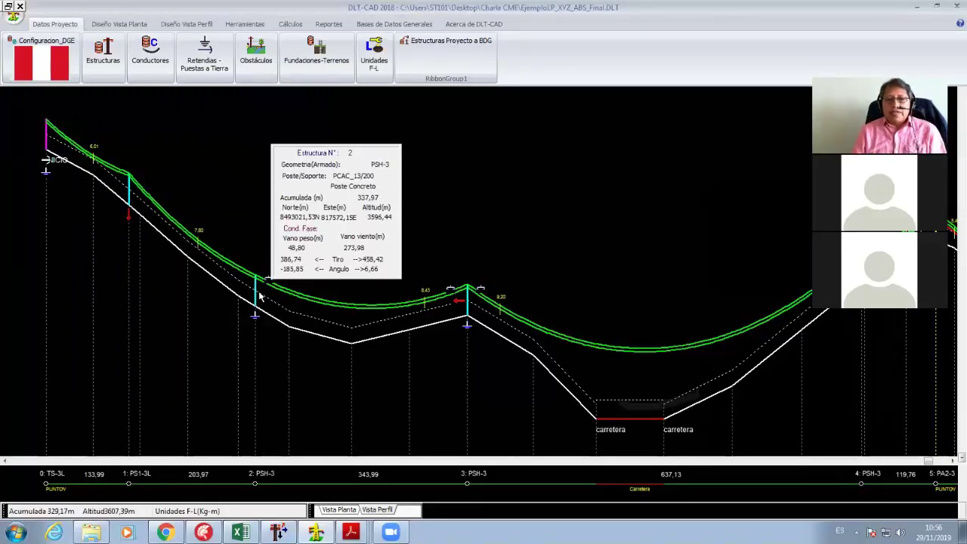
{"action": "left_click_drag", "start_coordinate": [468, 380], "coordinate": [294, 330]}
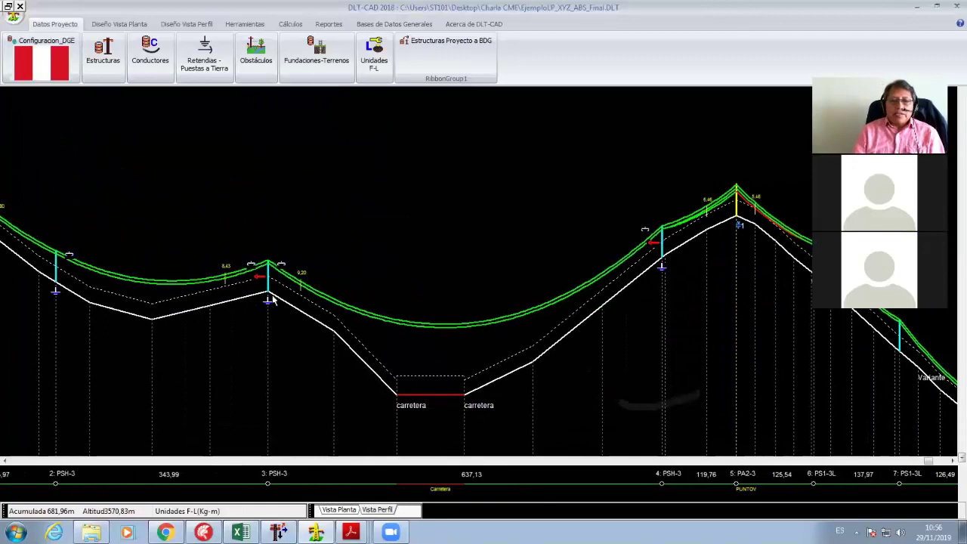
- Recalculate the PSH-3 wind span in CAMRELT with support PCAC_13/300 and compare it with structure 3's data in DLT-CAD
{"action": "mouse_move", "coordinate": [269, 288]}
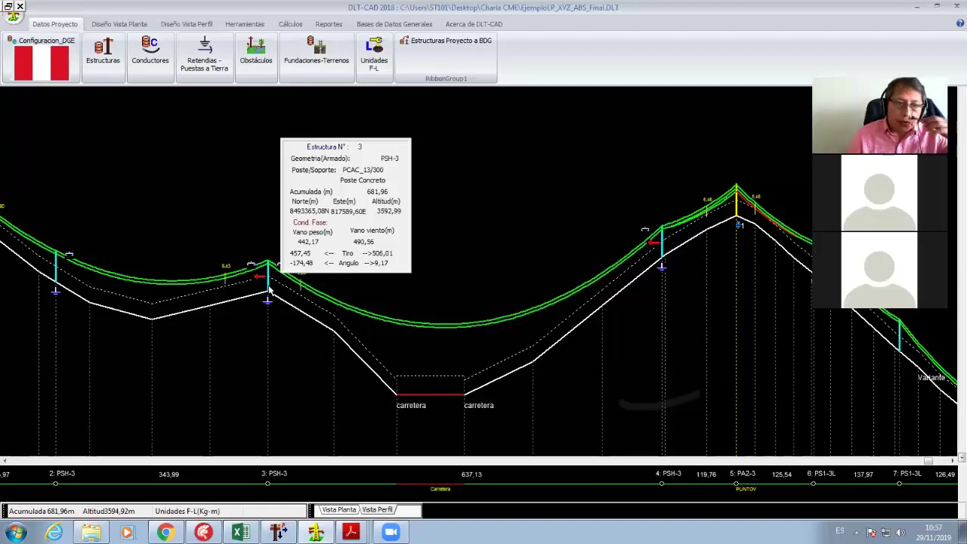
{"action": "left_click", "coordinate": [278, 533]}
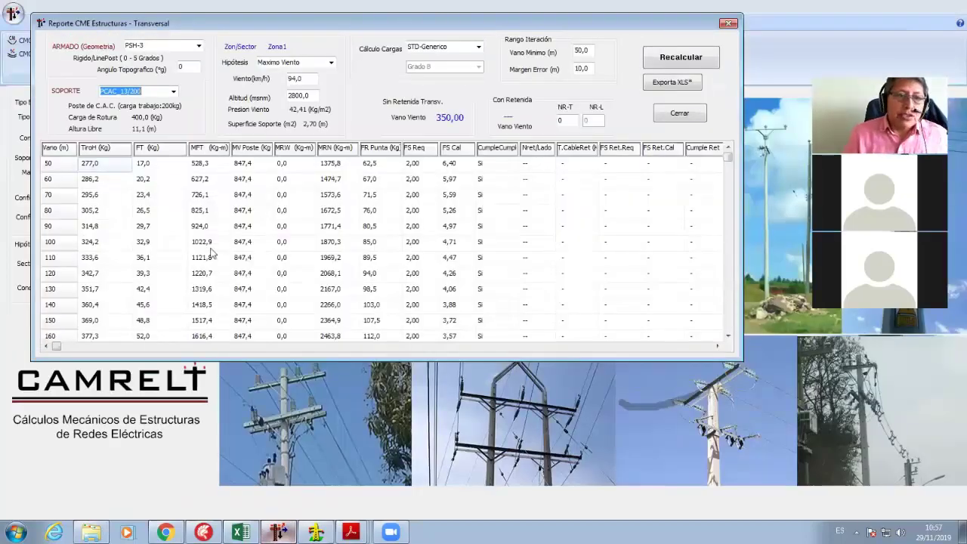
{"action": "left_click", "coordinate": [174, 92]}
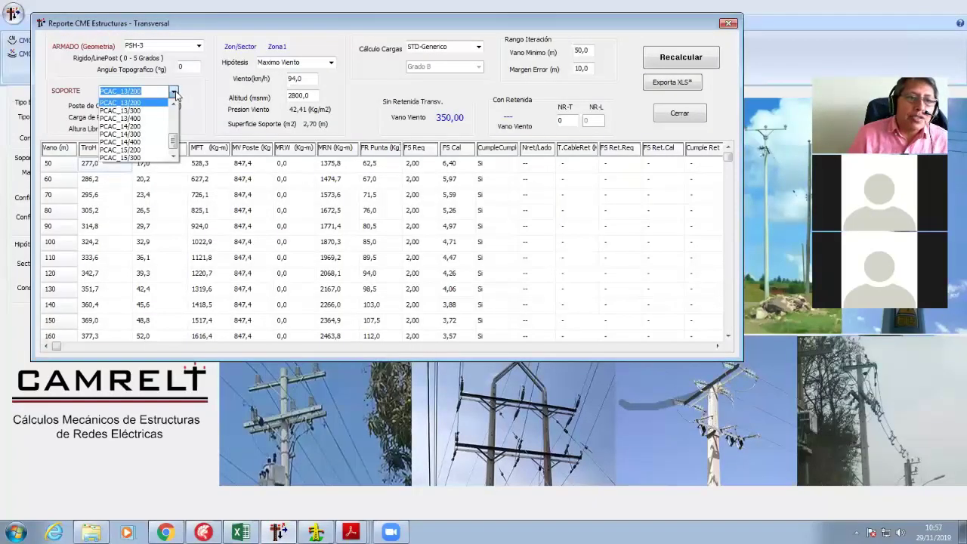
{"action": "left_click", "coordinate": [155, 110]}
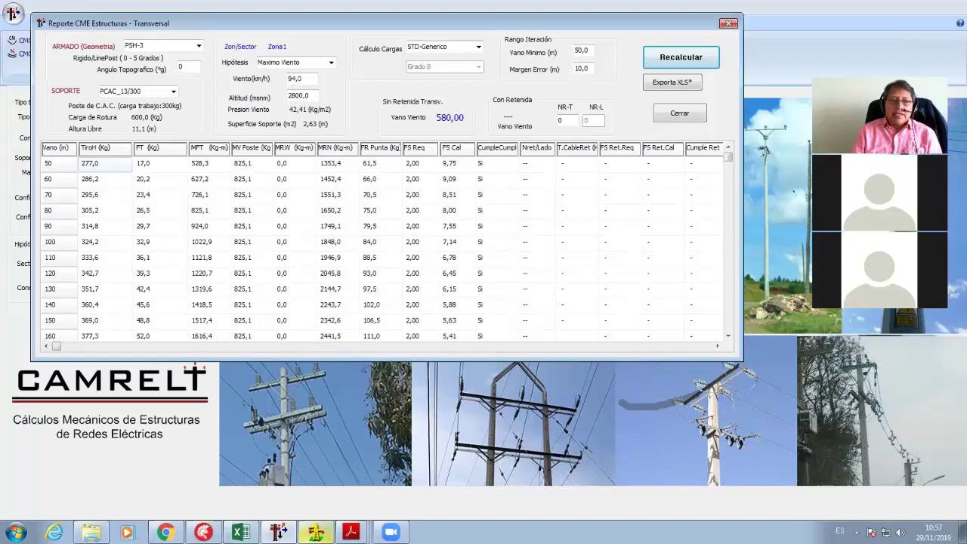
{"action": "left_click", "coordinate": [316, 533]}
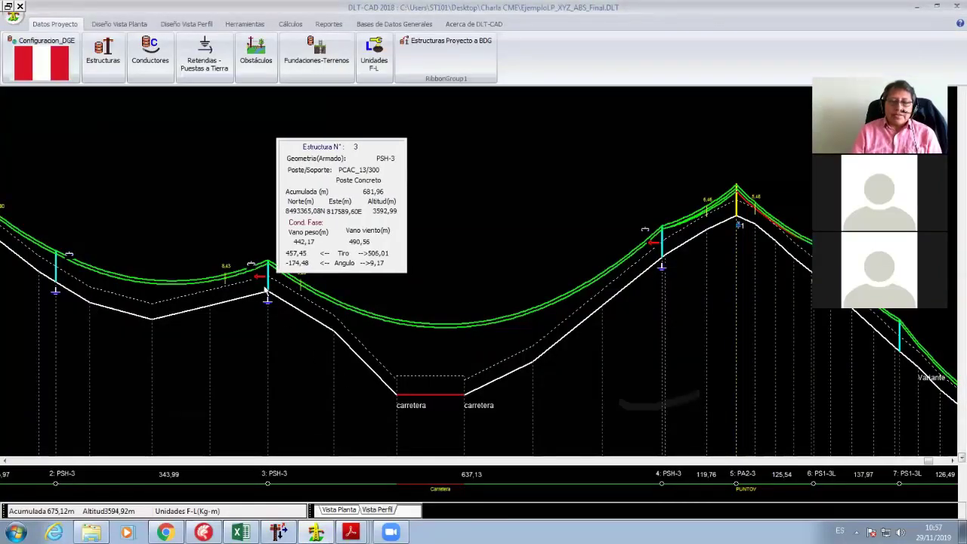
- Set the wind span limit of PSH-3 to 580 m in the general structures database and save it
{"action": "left_click", "coordinate": [188, 24]}
{"action": "left_click", "coordinate": [120, 24]}
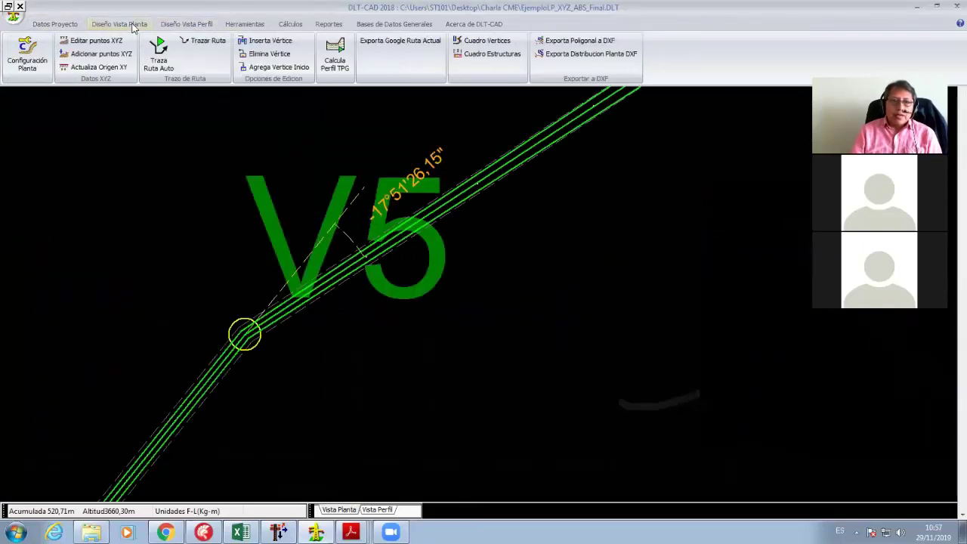
{"action": "left_click", "coordinate": [185, 24]}
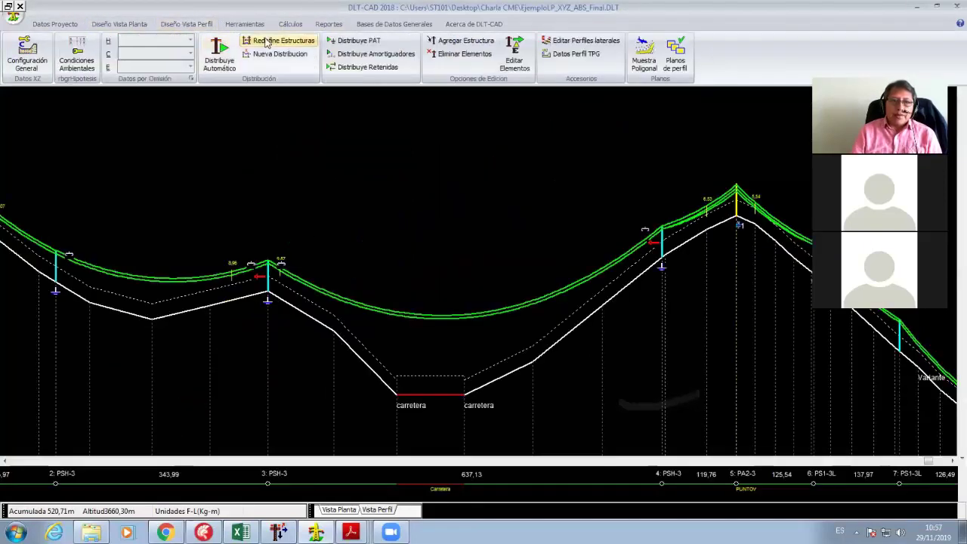
{"action": "left_click", "coordinate": [389, 25]}
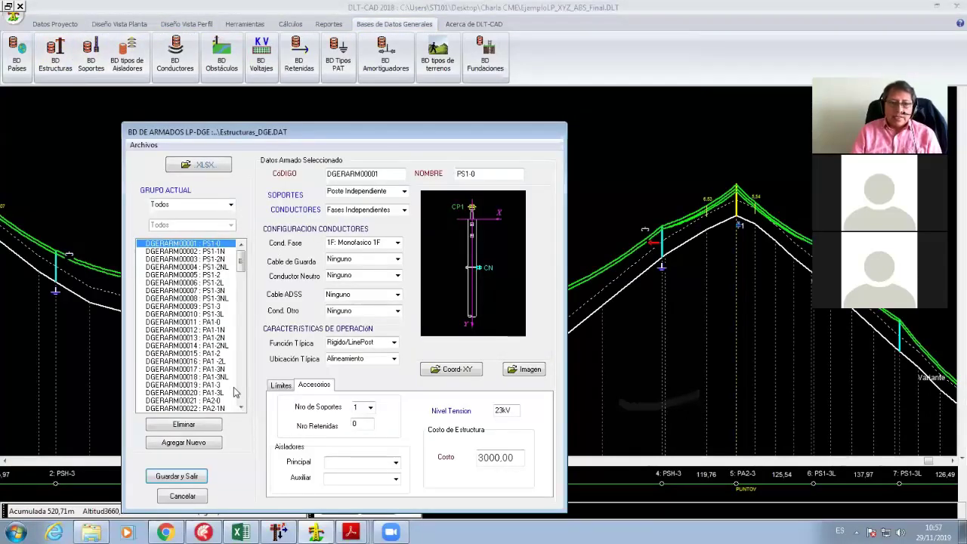
{"action": "scroll", "coordinate": [240, 410], "scroll_direction": "down", "scroll_amount": 13}
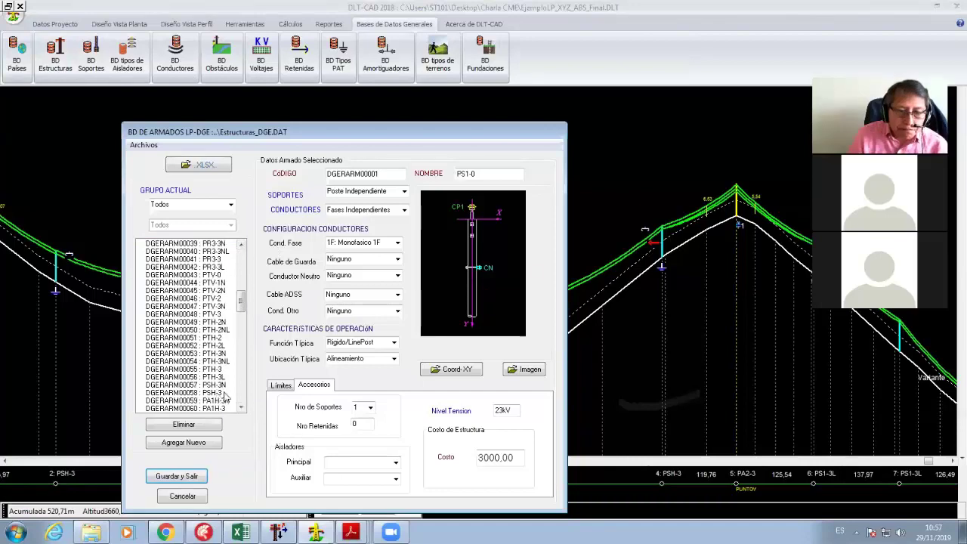
{"action": "left_click", "coordinate": [185, 393]}
{"action": "double_click", "coordinate": [515, 446]}
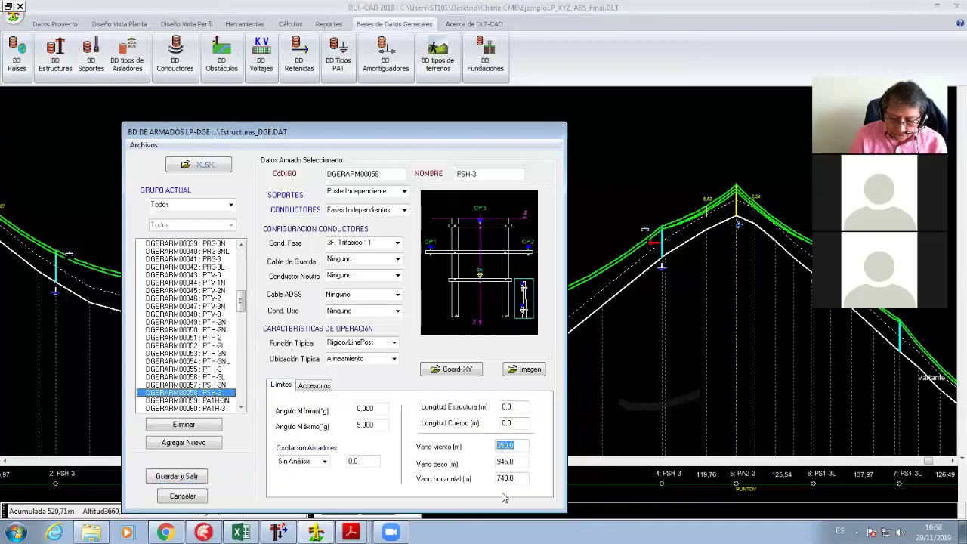
{"action": "left_click", "coordinate": [176, 476]}
- Refresh the project's structure limits by name from the edited database and apply them to the profile
{"action": "left_click", "coordinate": [55, 24]}
{"action": "left_click", "coordinate": [103, 53]}
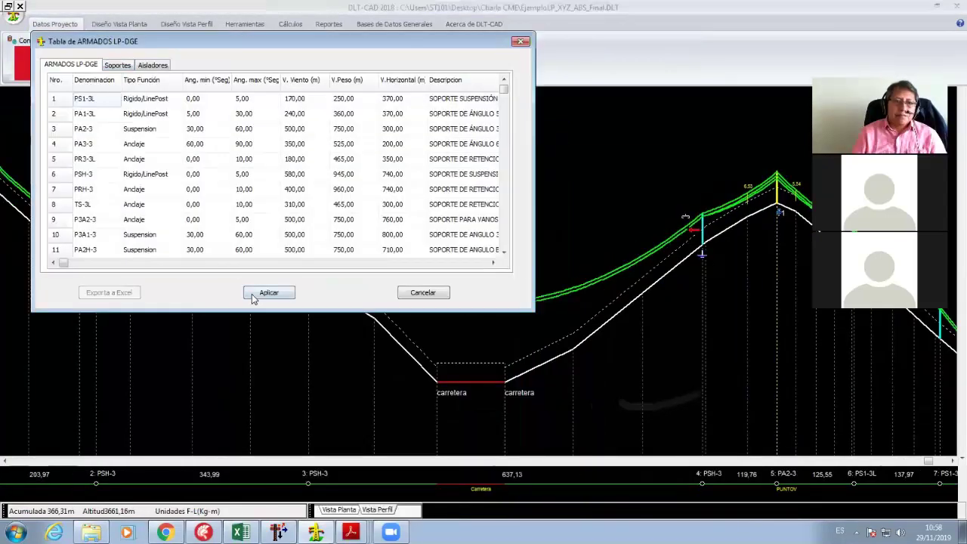
{"action": "right_click", "coordinate": [216, 188]}
{"action": "left_click", "coordinate": [252, 242]}
{"action": "left_click", "coordinate": [268, 292]}
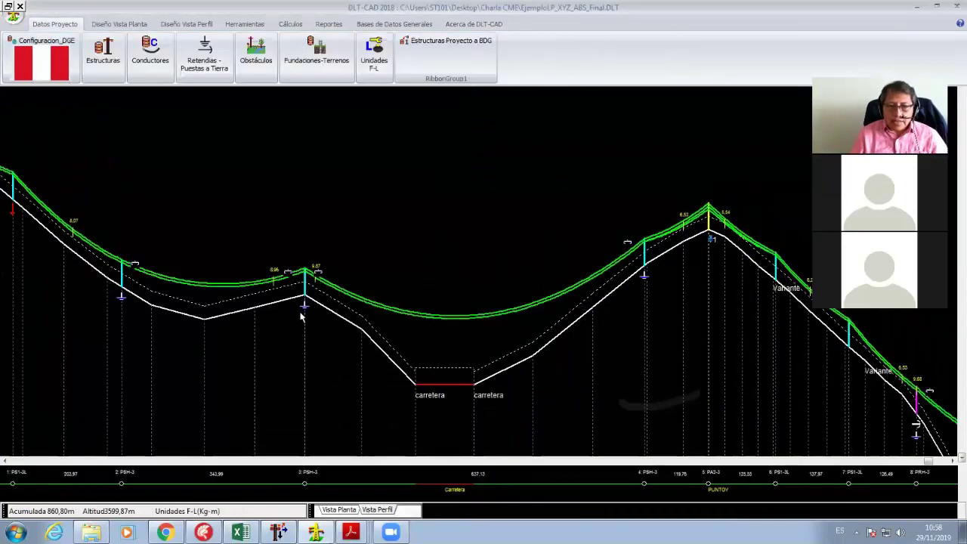
- Examine the structures along the updated profile and check the wind span limits in the project structures table
{"action": "left_click_drag", "start_coordinate": [314, 343], "coordinate": [339, 278]}
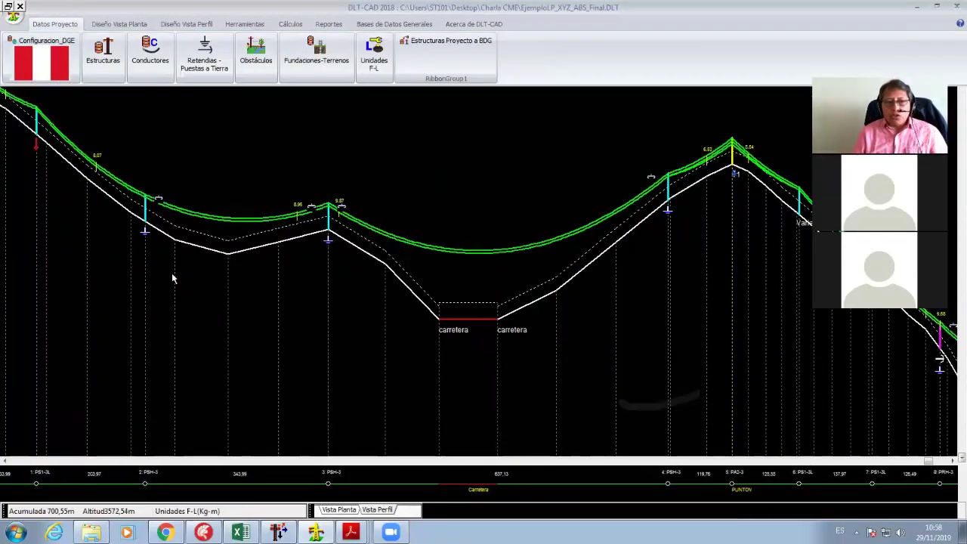
{"action": "left_click_drag", "start_coordinate": [172, 278], "coordinate": [234, 306]}
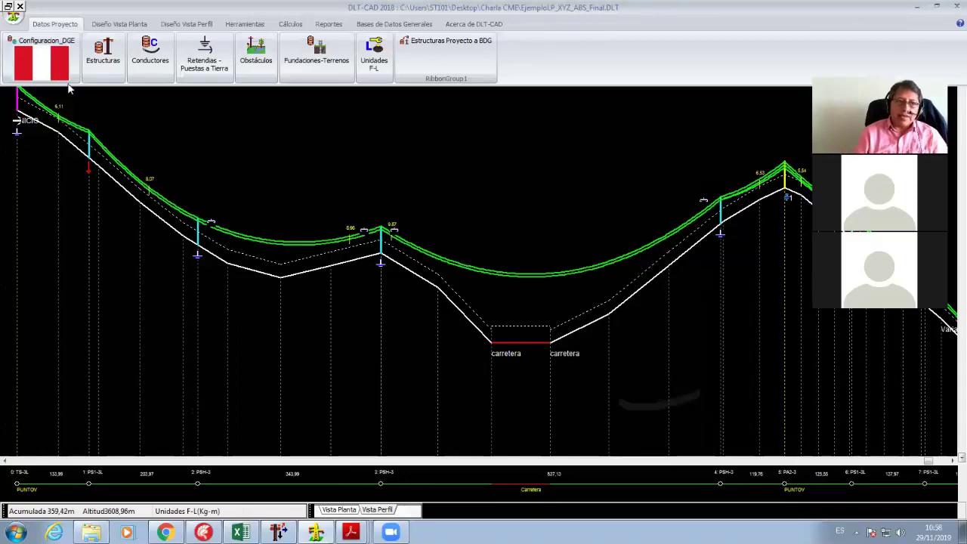
{"action": "left_click", "coordinate": [103, 53]}
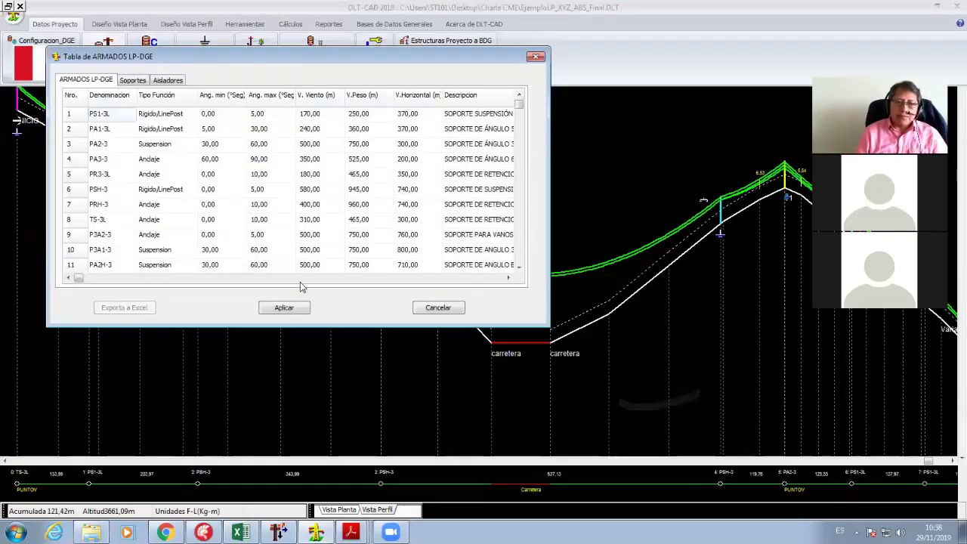
{"action": "left_click", "coordinate": [285, 306]}
- Examine the span-by-span safety factors and moments for PSH-3 in CAMRELT's transversal structure report
{"action": "left_click", "coordinate": [327, 215]}
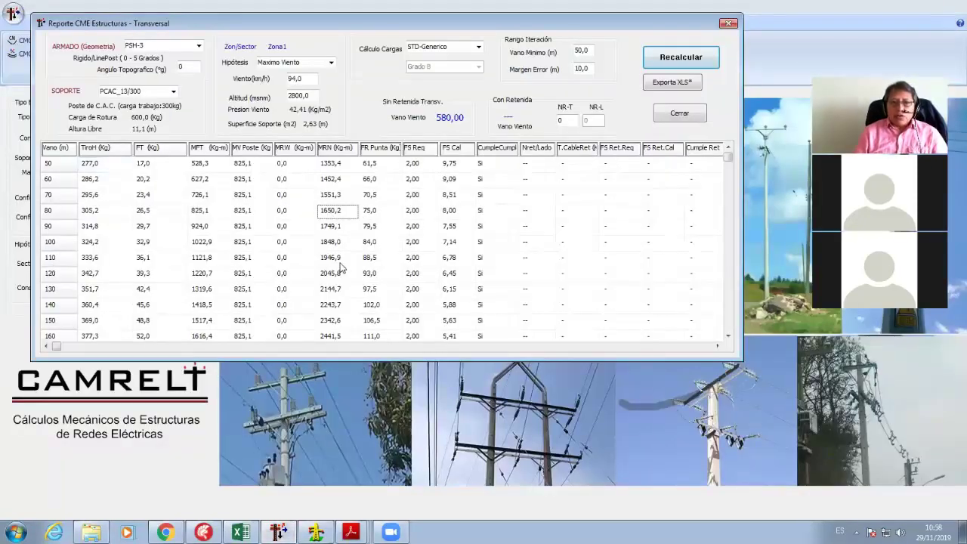
{"action": "key", "text": "Down"}
{"action": "key", "text": "Down"}
{"action": "key", "text": "Down"}
{"action": "key", "text": "Down"}
{"action": "key", "text": "Down"}
{"action": "key", "text": "Down"}
{"action": "key", "text": "Down"}
{"action": "key", "text": "Down"}
{"action": "key", "text": "Down"}
{"action": "key", "text": "Down"}
{"action": "key", "text": "Down"}
{"action": "key", "text": "Down"}
{"action": "key", "text": "Down"}
{"action": "key", "text": "Down"}
{"action": "key", "text": "Down"}
{"action": "key", "text": "Down"}
{"action": "key", "text": "Down"}
{"action": "key", "text": "Down"}
{"action": "key", "text": "Down"}
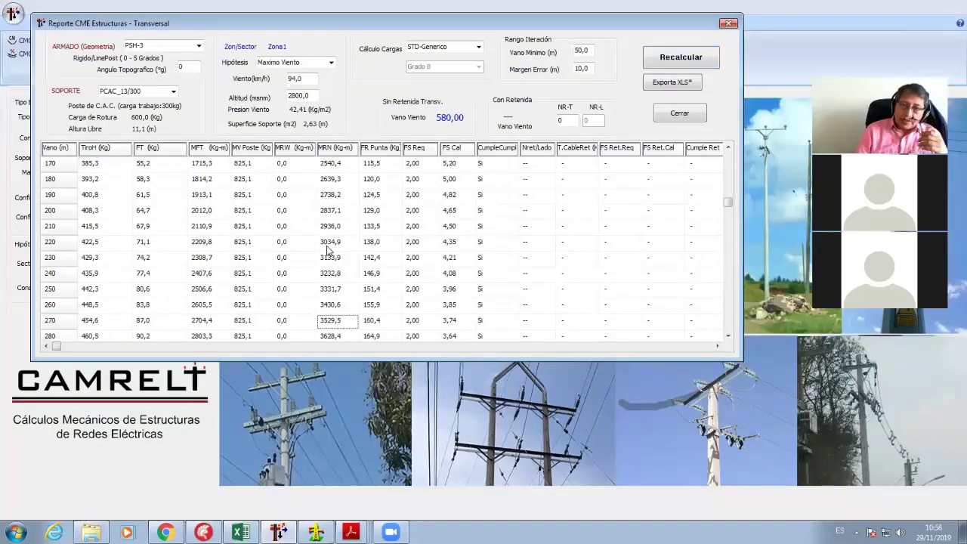
{"action": "scroll", "coordinate": [377, 241], "scroll_direction": "down", "scroll_amount": 2}
- Calculate the transversal wind span for geometry PR3-3L with support PCAC_13/300 and a topographic angle of 0
{"action": "left_click", "coordinate": [198, 46]}
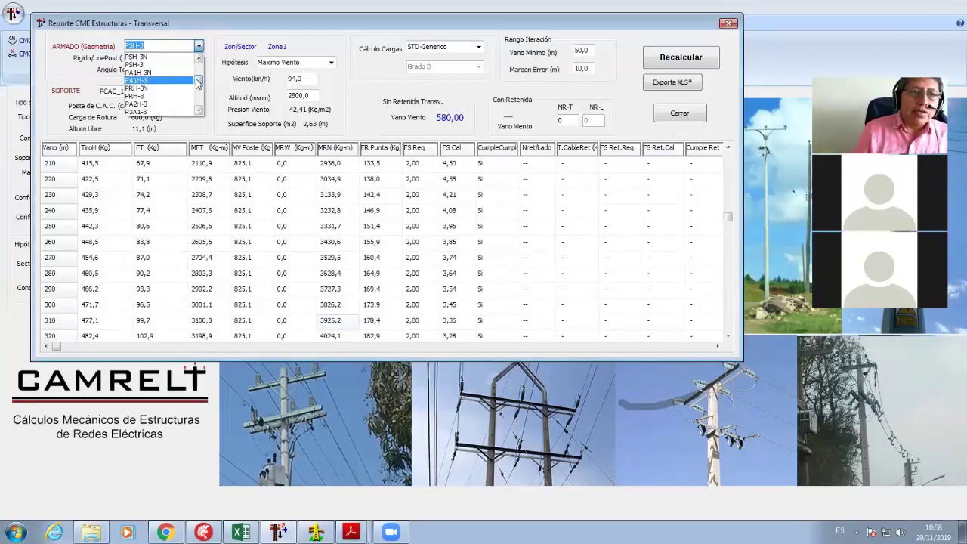
{"action": "scroll", "coordinate": [197, 82], "scroll_direction": "down", "scroll_amount": 3}
{"action": "left_click", "coordinate": [167, 72]}
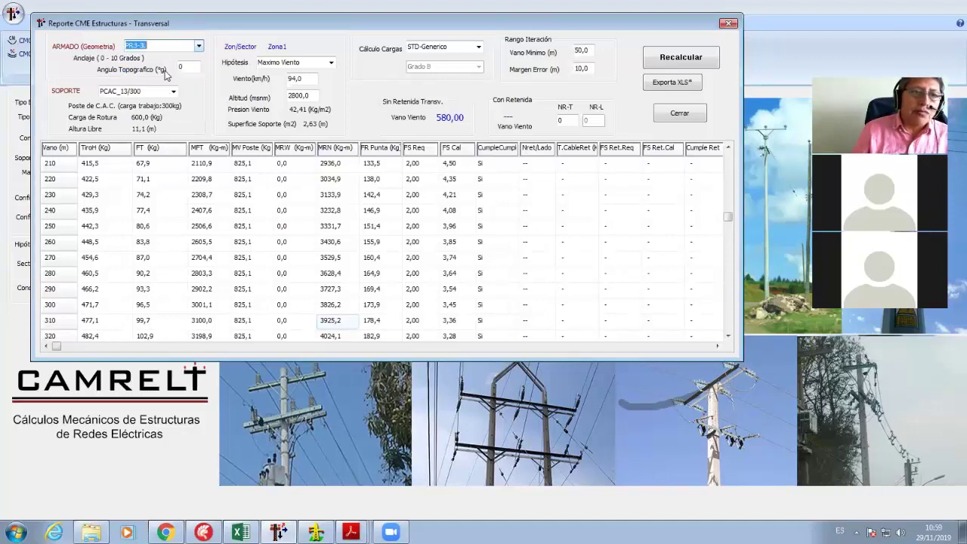
{"action": "left_click", "coordinate": [163, 47]}
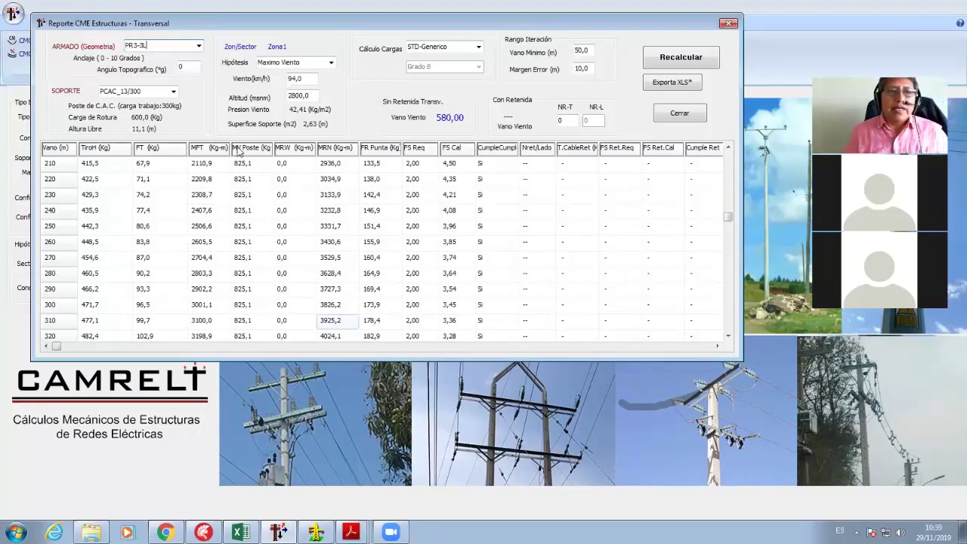
{"action": "key", "text": "Return"}
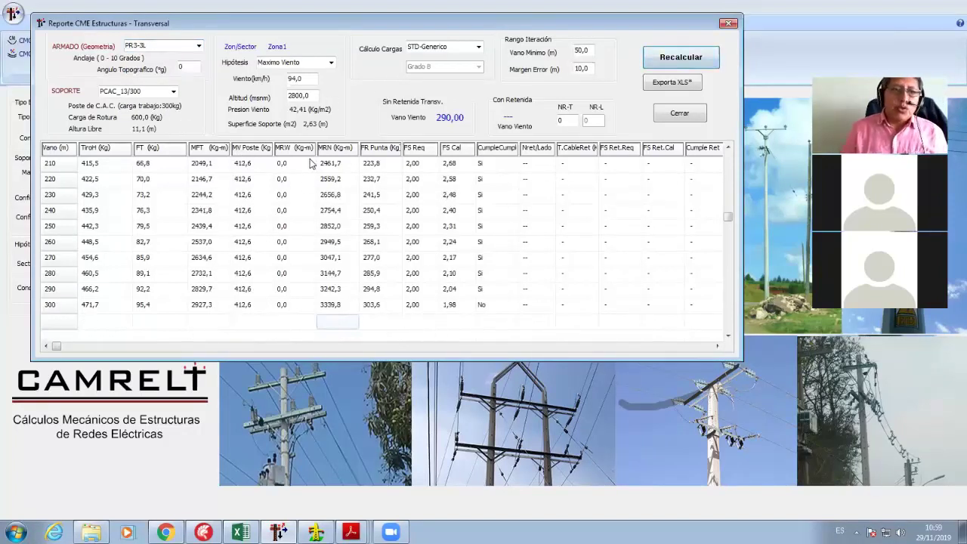
- Recalculate the PR3-3L wind span for a topographic angle of 5 degrees, followed by 10 degrees
{"action": "double_click", "coordinate": [187, 68]}
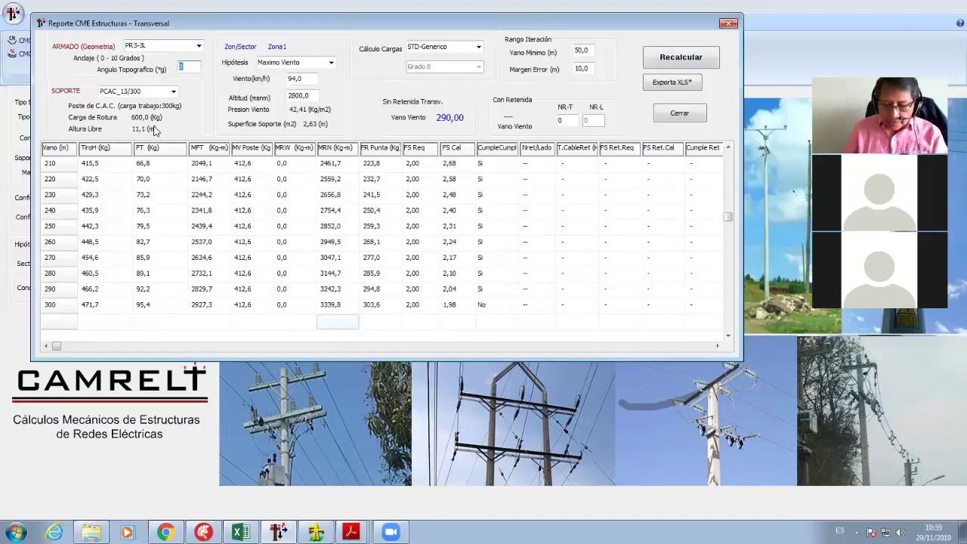
{"action": "type", "text": "5"}
{"action": "key", "text": "Return"}
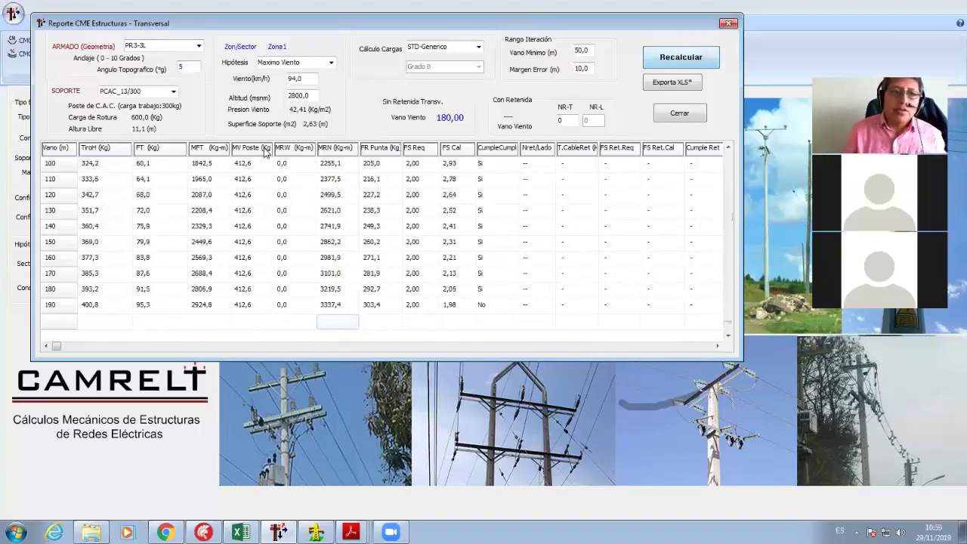
{"action": "double_click", "coordinate": [188, 67]}
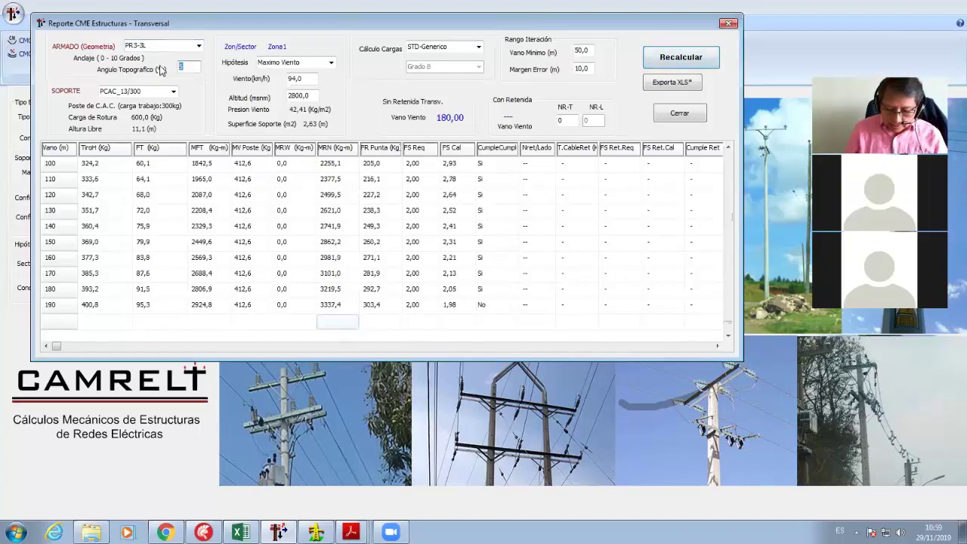
{"action": "type", "text": "10"}
{"action": "key", "text": "Return"}
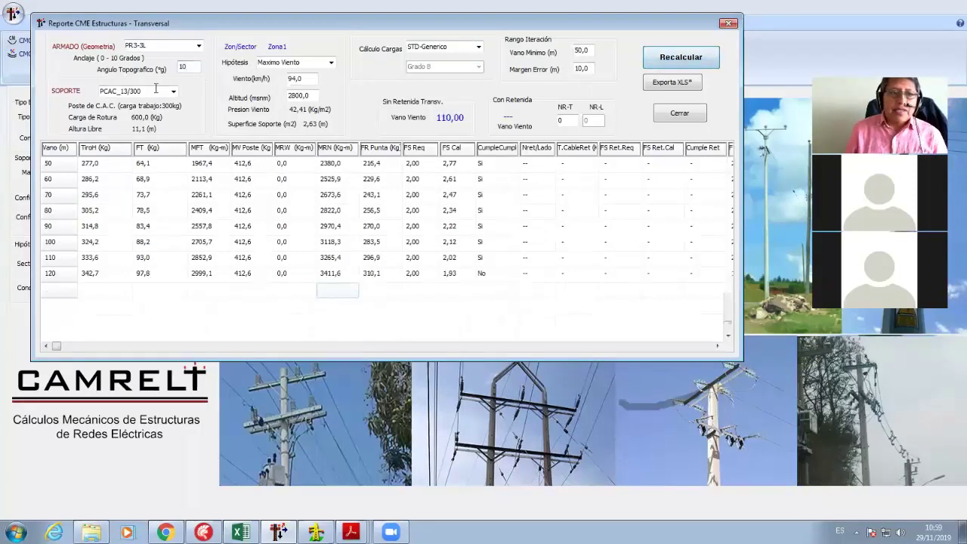
{"action": "double_click", "coordinate": [188, 67]}
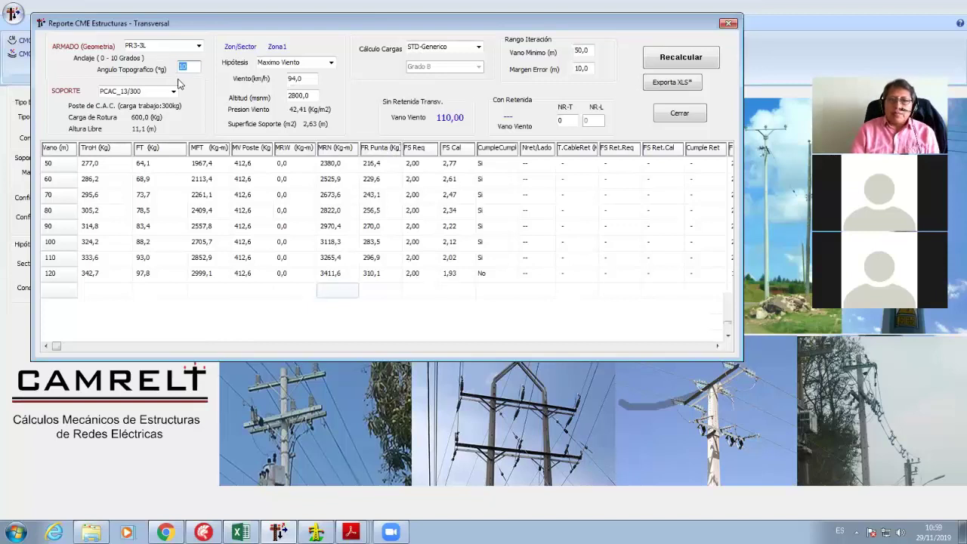
- Close the transversal report and set the guy arrangement to Longitudinal Anclaje
{"action": "left_click", "coordinate": [679, 114]}
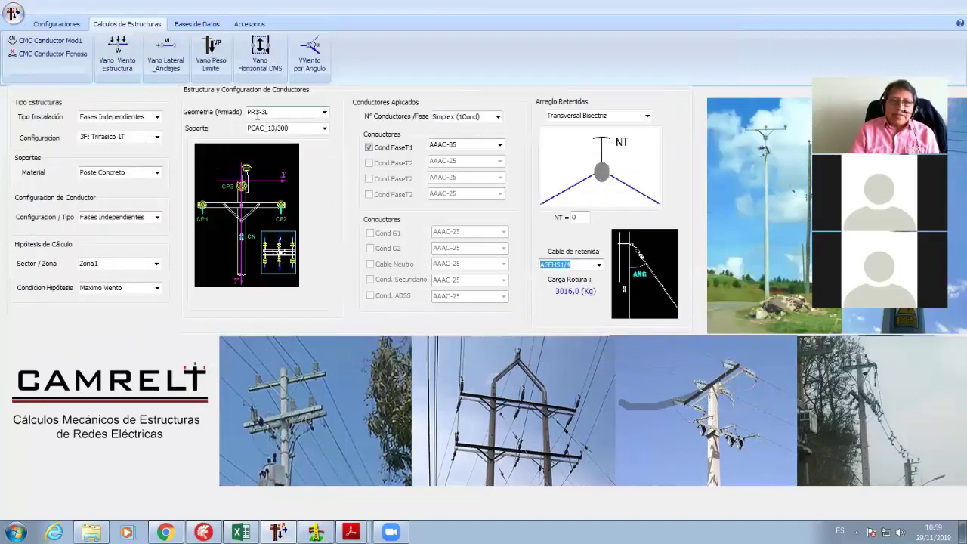
{"action": "left_click", "coordinate": [646, 116]}
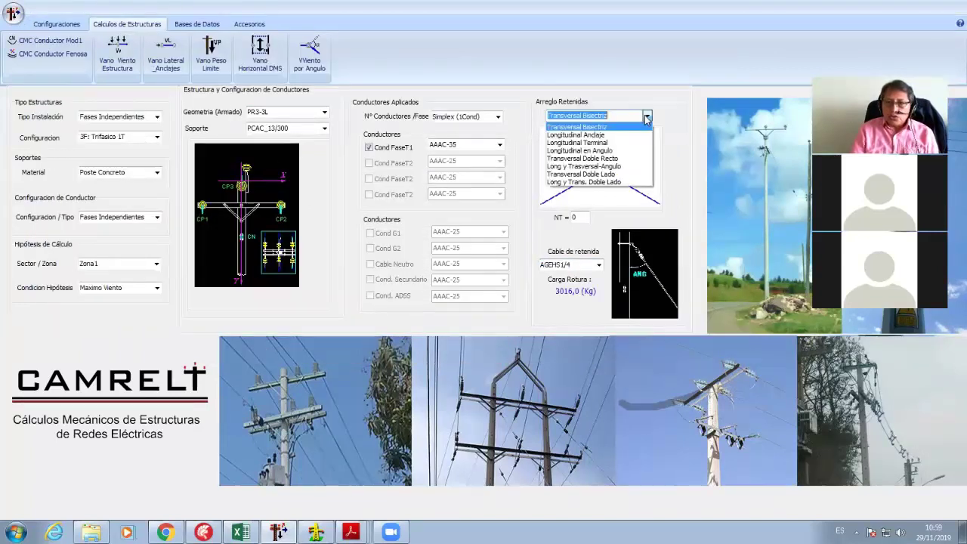
{"action": "left_click", "coordinate": [610, 135]}
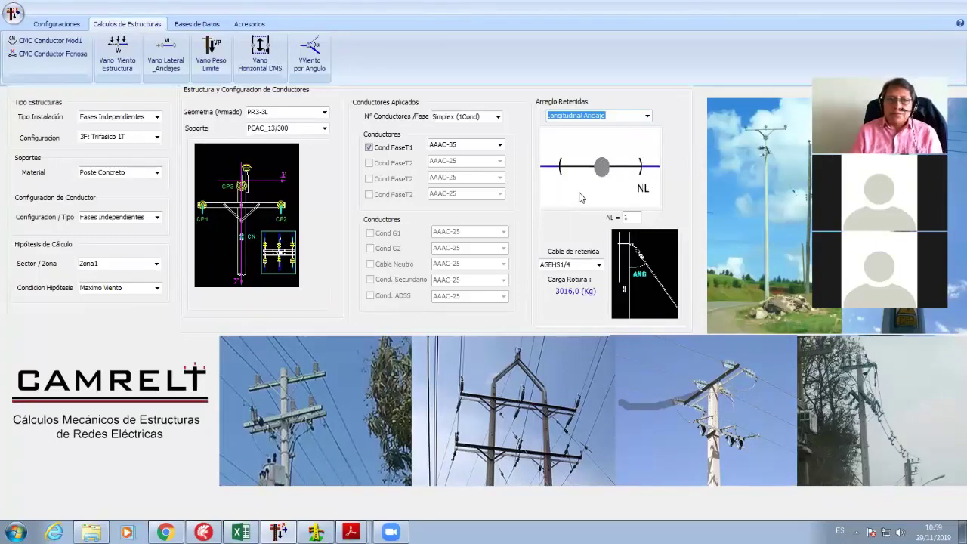
- Calculate the transversal wind span for PR3-3L with one longitudinal guy and a topographic angle of 5 degrees
{"action": "left_click", "coordinate": [119, 54]}
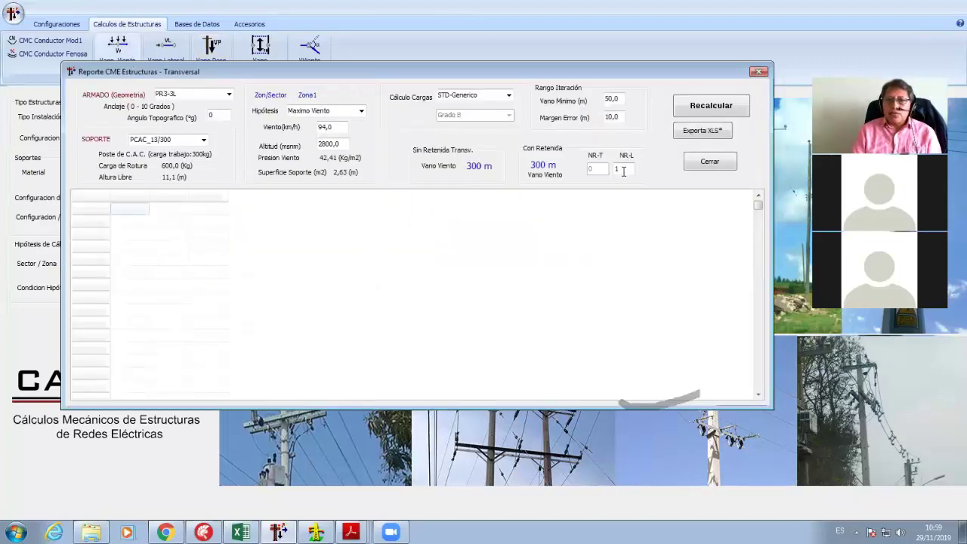
{"action": "left_click", "coordinate": [722, 113]}
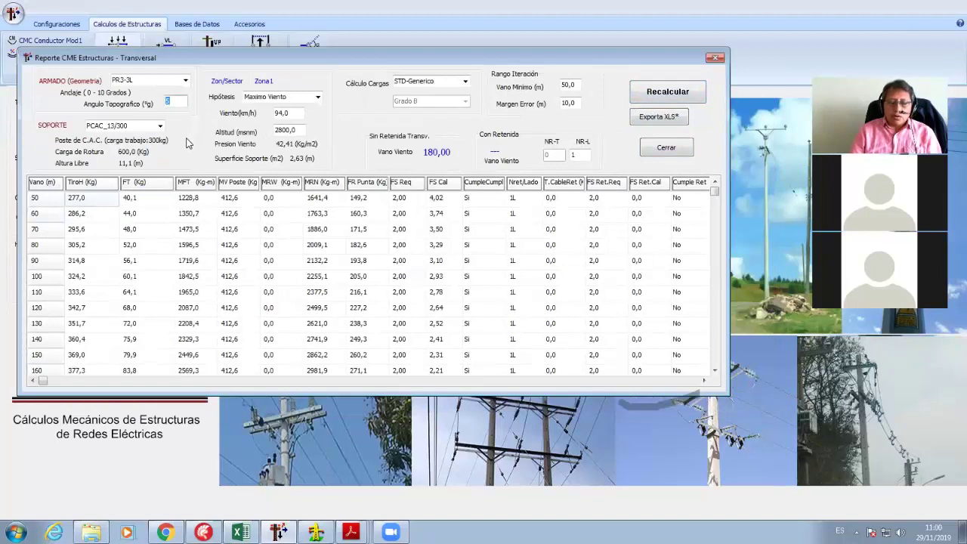
{"action": "type", "text": "5"}
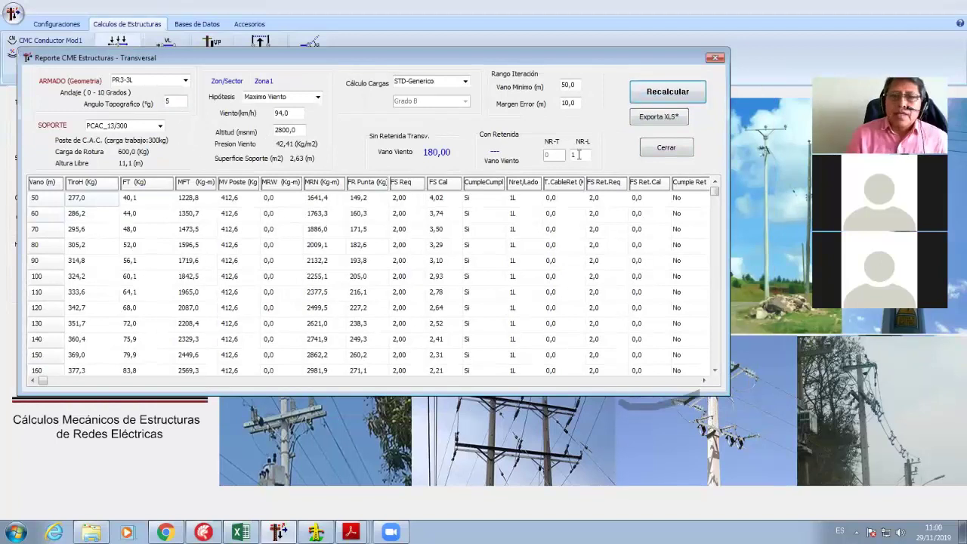
- Test the transversal wind span with 2 and 3 longitudinal guys, restore NR-L to 1 and close the report
{"action": "left_click", "coordinate": [578, 155]}
{"action": "type", "text": "2"}
{"action": "left_click", "coordinate": [668, 93]}
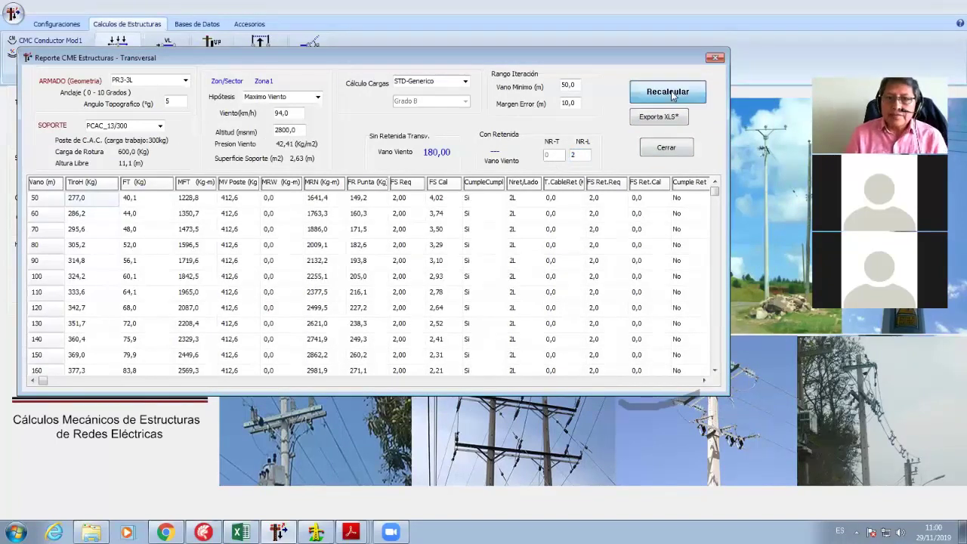
{"action": "left_click", "coordinate": [575, 155]}
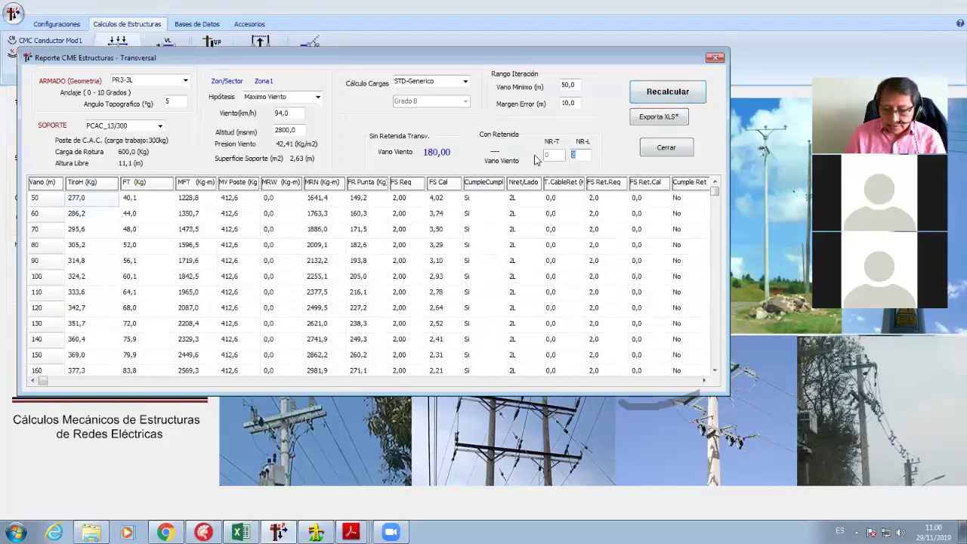
{"action": "type", "text": "3"}
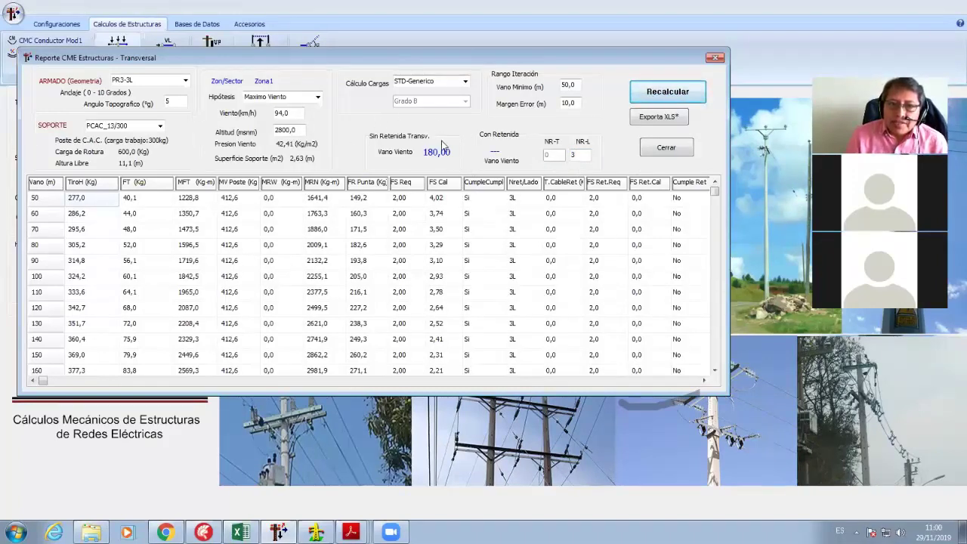
{"action": "left_click", "coordinate": [579, 155]}
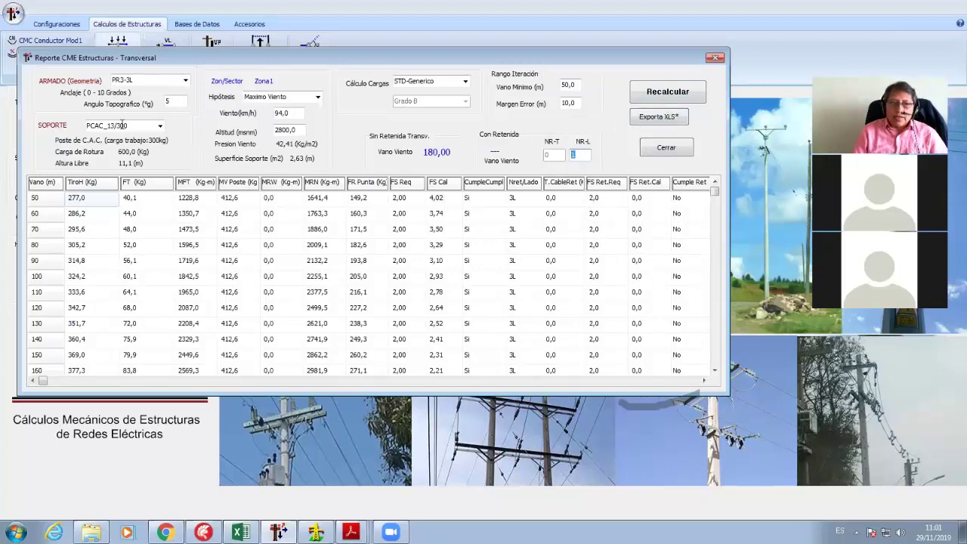
{"action": "left_click", "coordinate": [678, 146]}
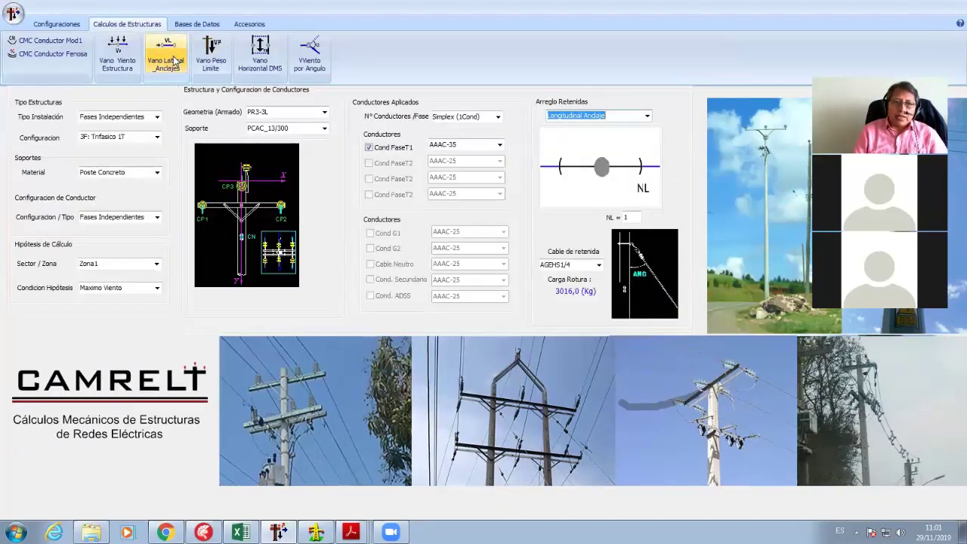
- Calculate the longitudinal anchor span for PR3-3L on PCAC_13/300 with 1 longitudinal guy under Maximo Viento
{"action": "left_click", "coordinate": [172, 59]}
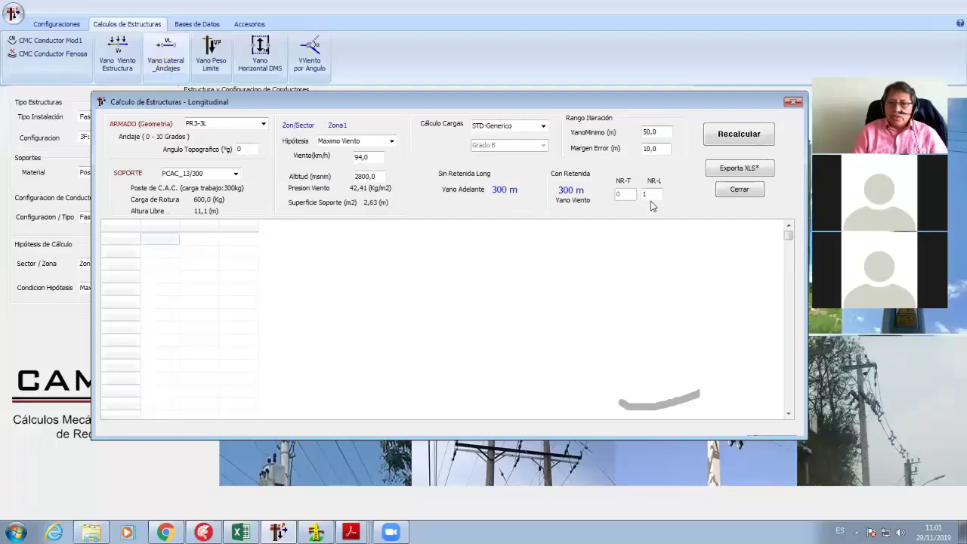
{"action": "left_click_drag", "start_coordinate": [610, 105], "coordinate": [552, 76]}
{"action": "double_click", "coordinate": [595, 165]}
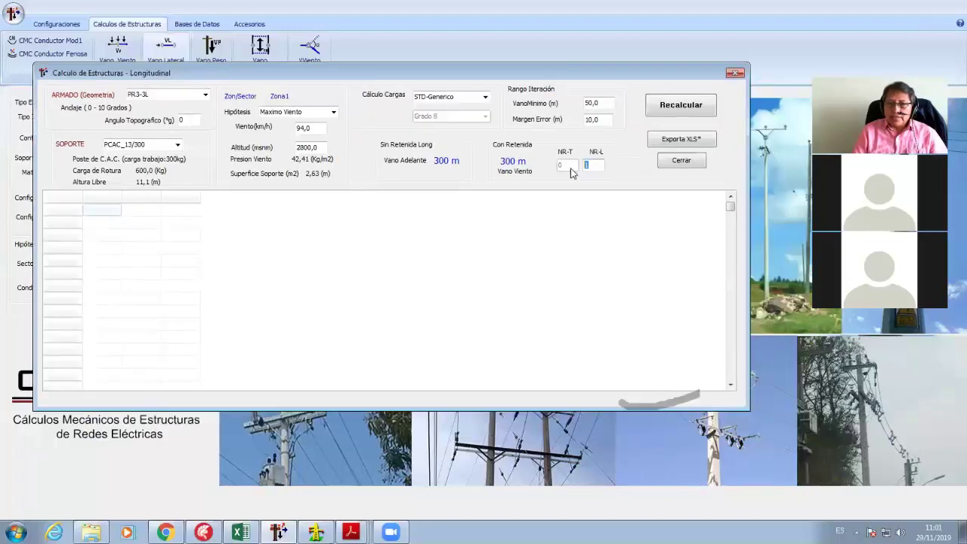
{"action": "left_click", "coordinate": [702, 105]}
{"action": "left_click_drag", "start_coordinate": [241, 72], "coordinate": [234, 60]}
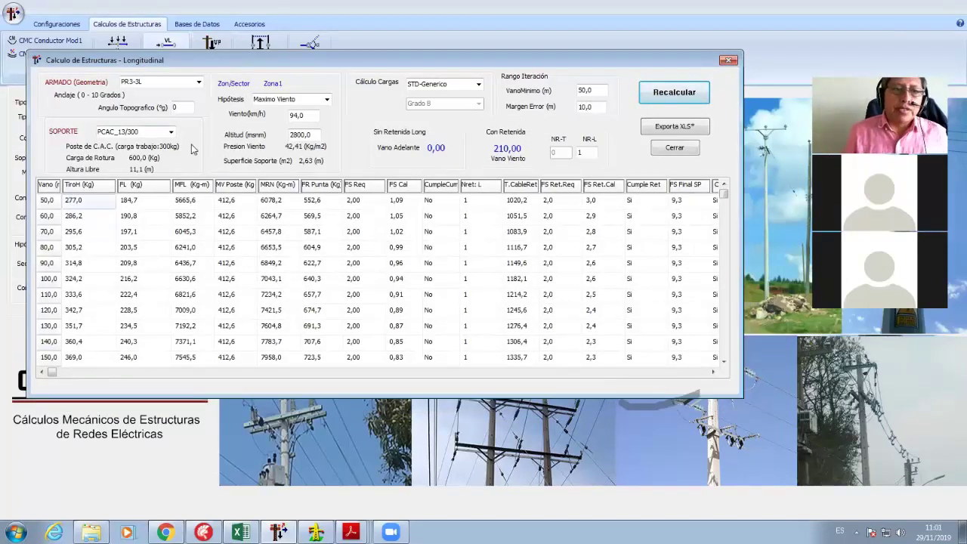
- Recalculate the longitudinal span under the Minima Temperatura hypothesis with a topographic angle of 5 degrees
{"action": "left_click", "coordinate": [326, 99]}
{"action": "left_click", "coordinate": [283, 119]}
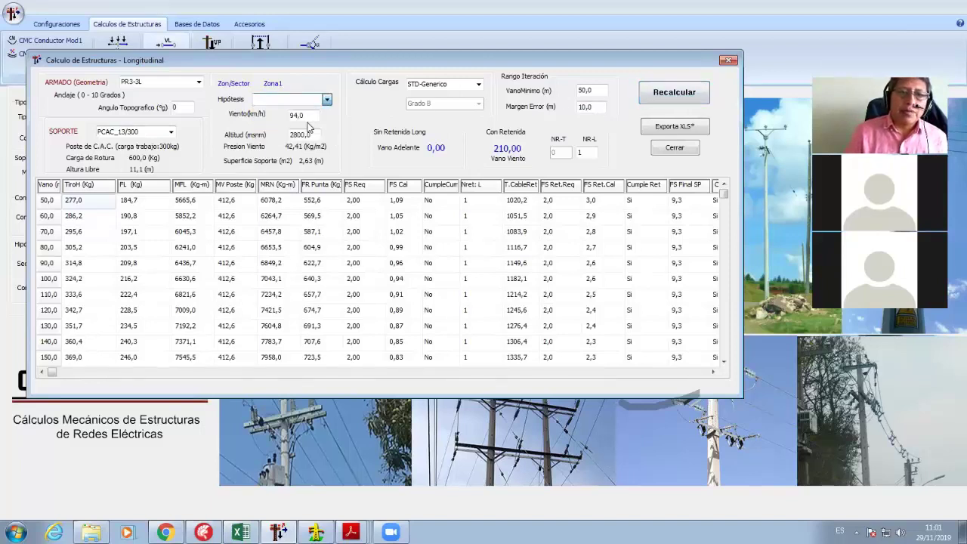
{"action": "left_click", "coordinate": [669, 94]}
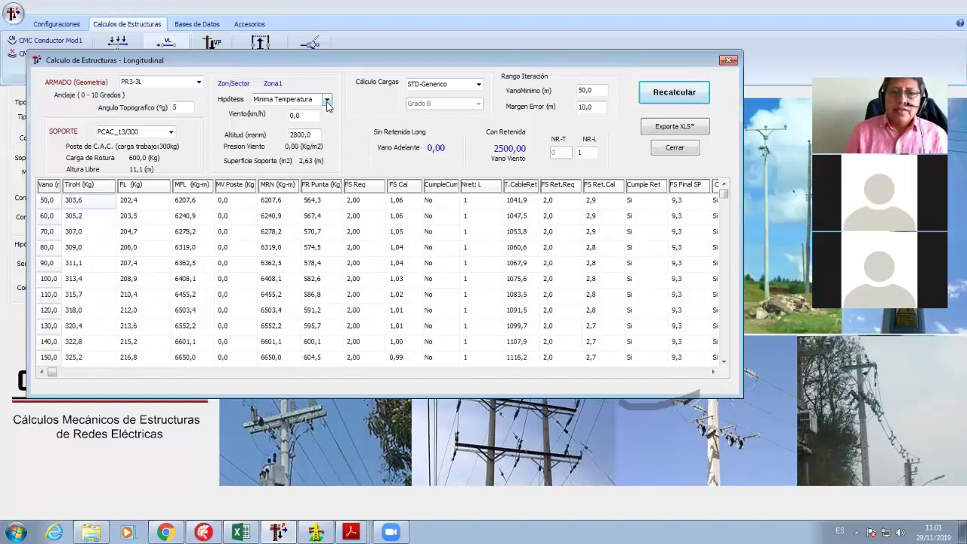
{"action": "key", "text": "Tab"}
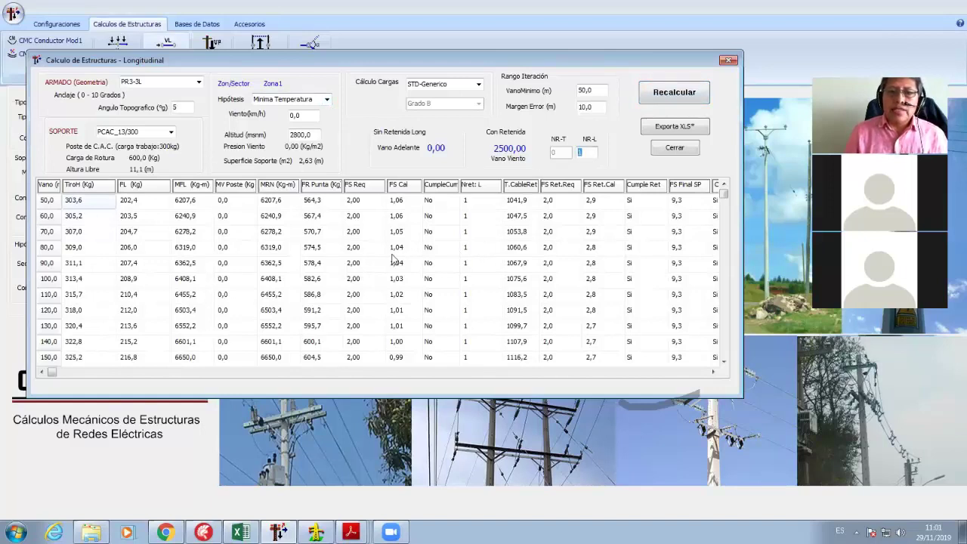
{"action": "left_click", "coordinate": [672, 95]}
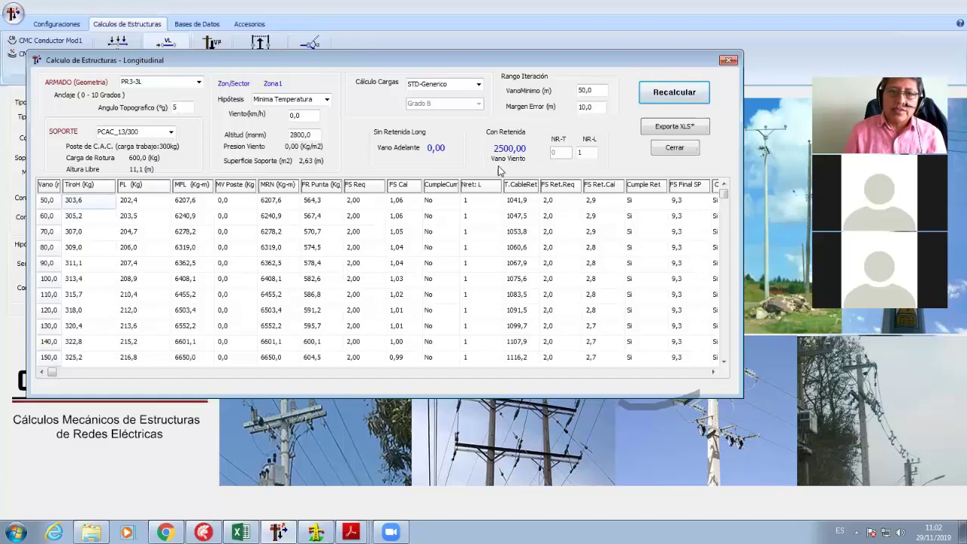
{"action": "key", "text": "Tab"}
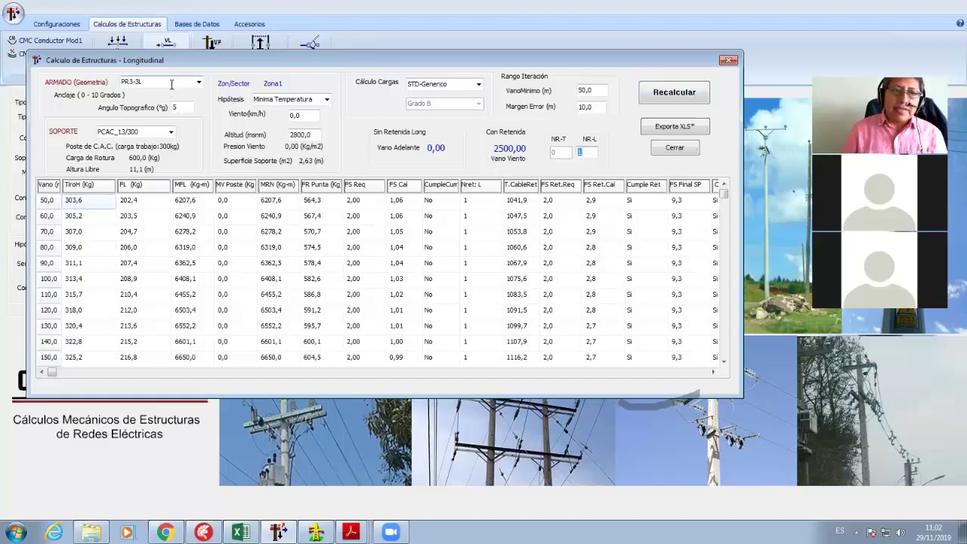
{"action": "left_click", "coordinate": [668, 97]}
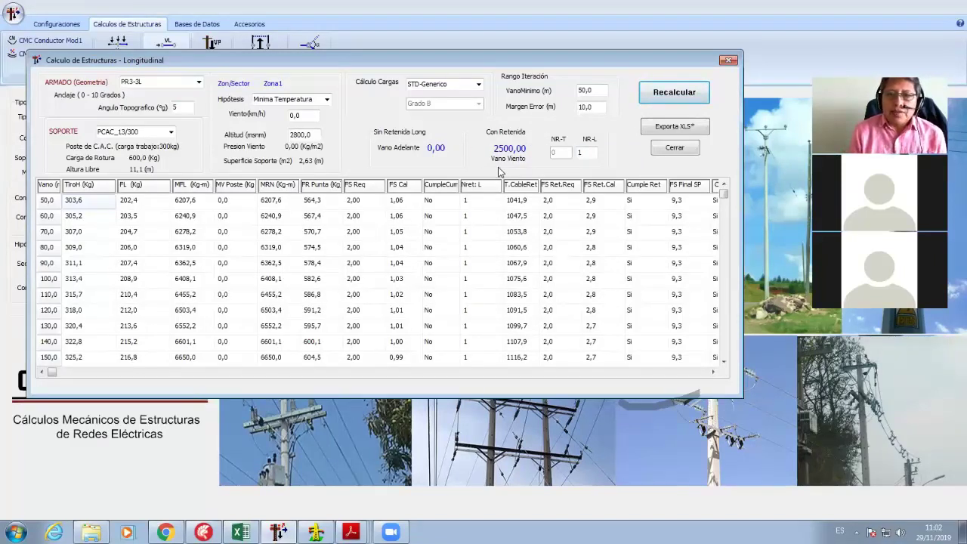
- Change the longitudinal calculation's hypothesis to Maximo Viento and recalculate the span with 1 longitudinal guy
{"action": "left_click", "coordinate": [326, 99]}
{"action": "left_click", "coordinate": [294, 117]}
{"action": "left_click", "coordinate": [654, 102]}
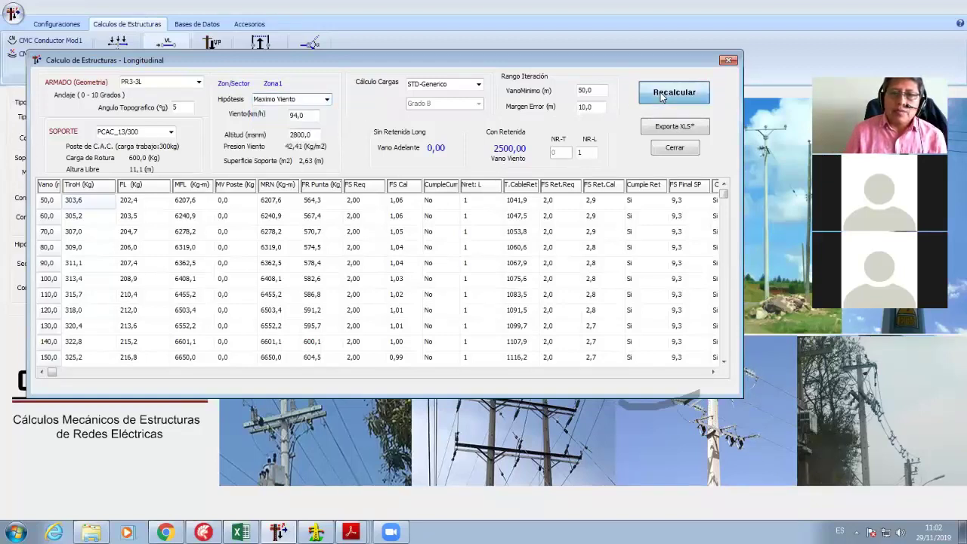
{"action": "left_click", "coordinate": [326, 99]}
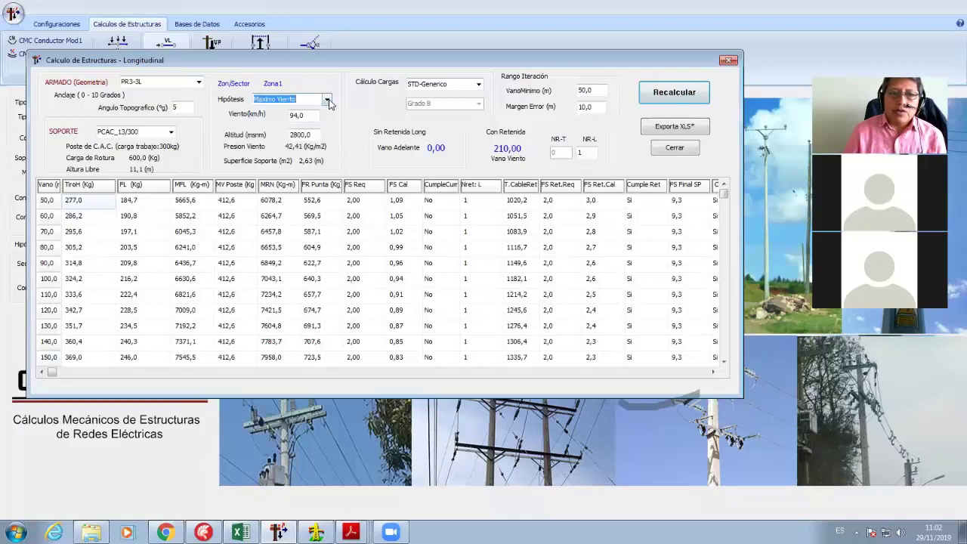
{"action": "left_click", "coordinate": [326, 117]}
{"action": "left_click", "coordinate": [654, 101]}
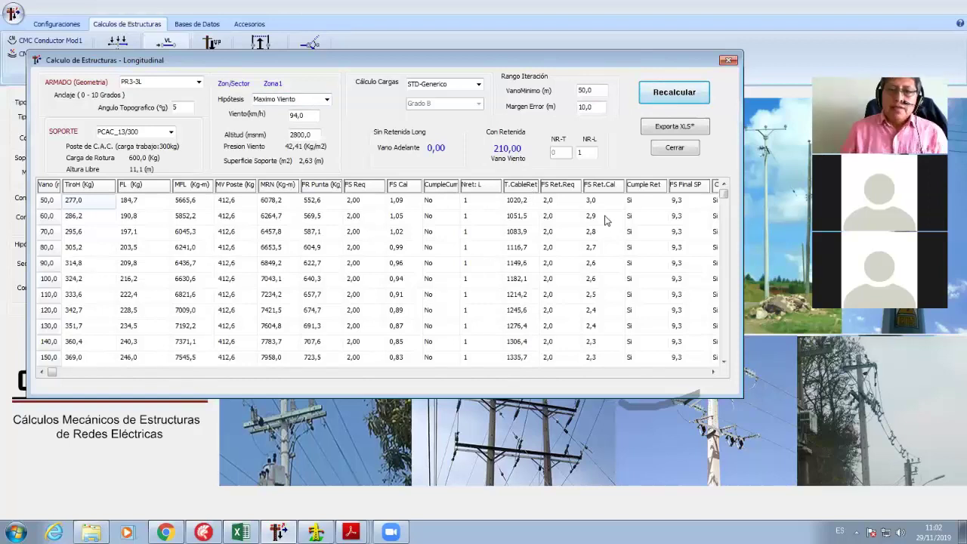
- Compare the longitudinal span under Minima Temperatura with the Maximo Viento case by recalculating each hypothesis
{"action": "left_click", "coordinate": [327, 99]}
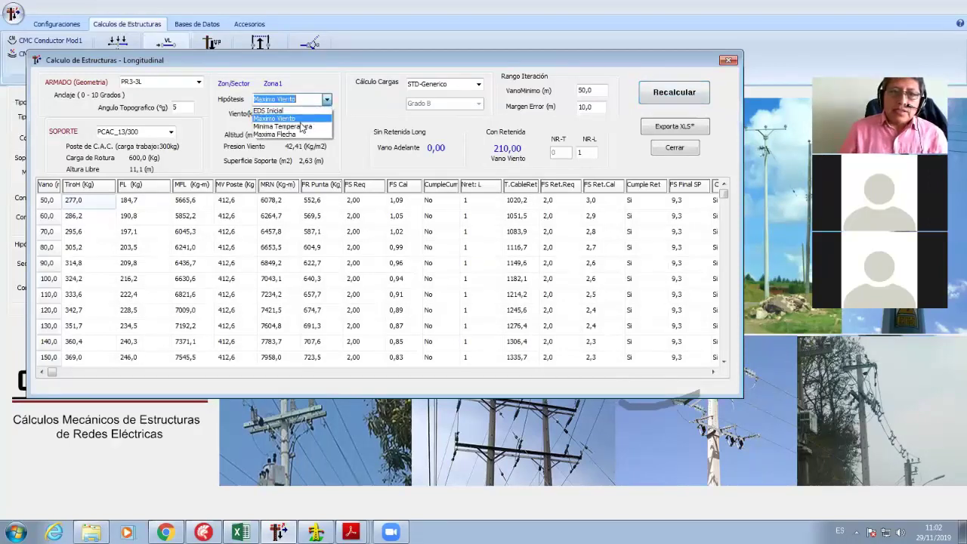
{"action": "left_click", "coordinate": [301, 127]}
{"action": "left_click", "coordinate": [692, 100]}
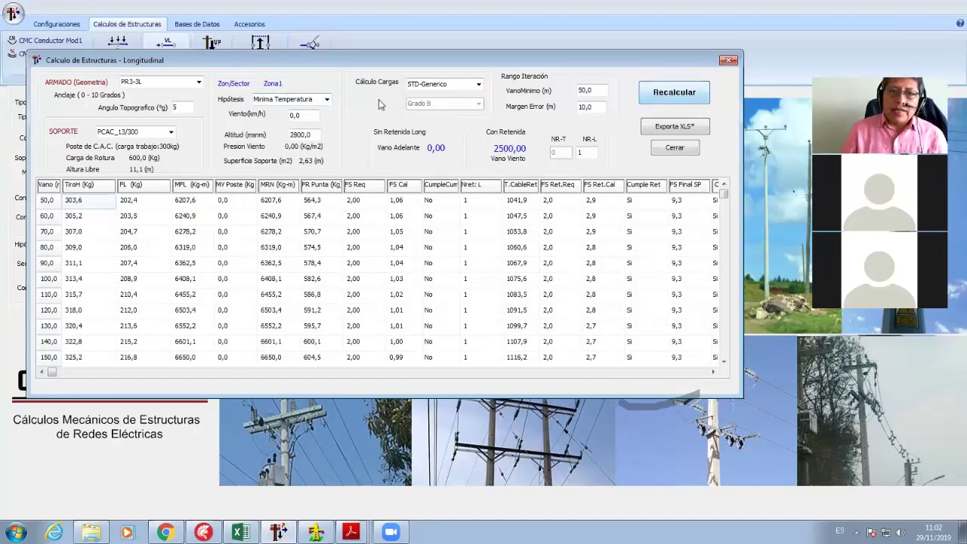
{"action": "left_click", "coordinate": [326, 99]}
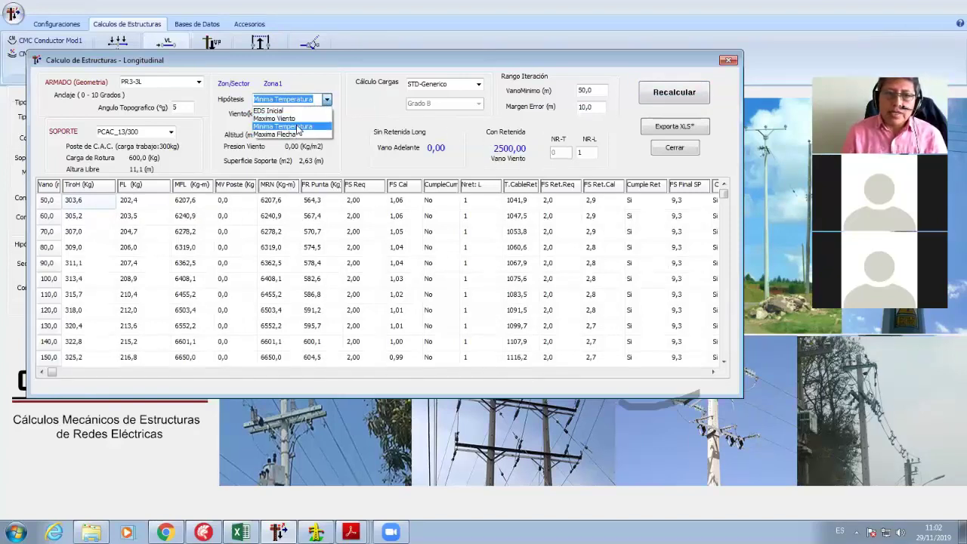
{"action": "left_click", "coordinate": [666, 95]}
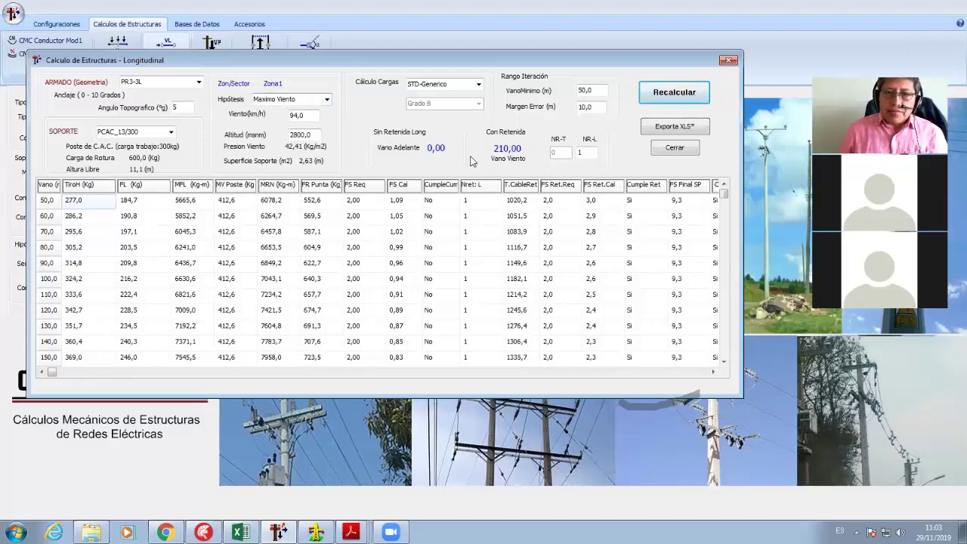
- Recalculate the PR3-3L longitudinal span under Maximo Viento with 2 longitudinal guys (NR-L)
{"action": "left_click_drag", "start_coordinate": [589, 153], "coordinate": [578, 154]}
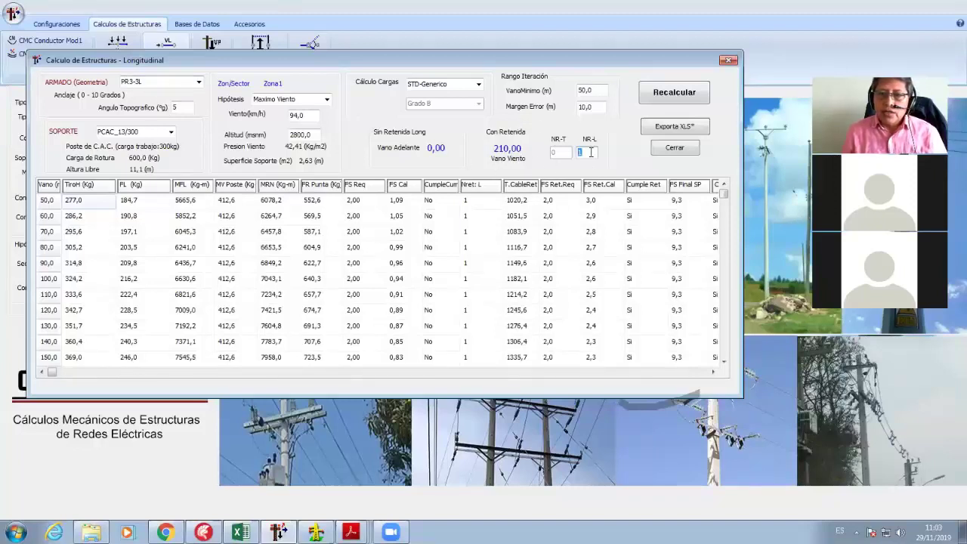
{"action": "type", "text": "2"}
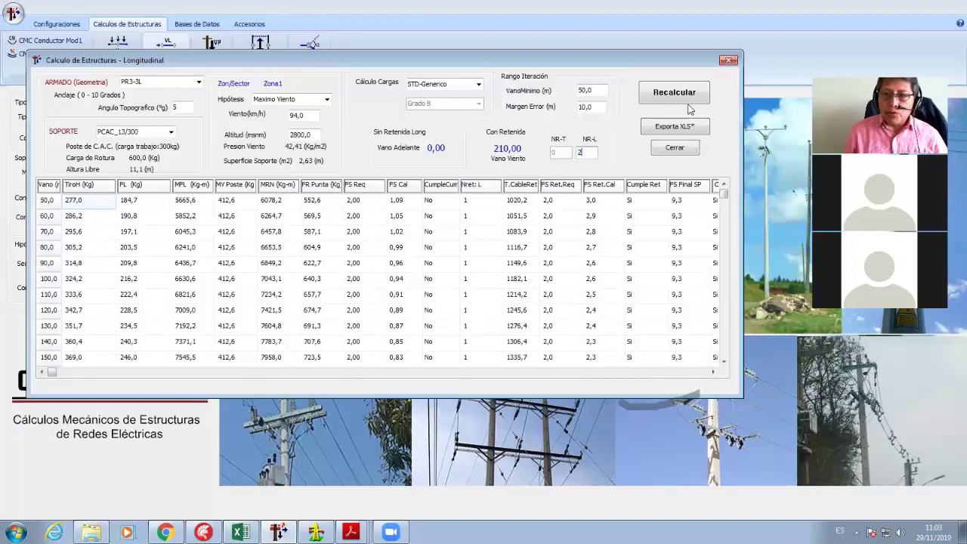
{"action": "left_click", "coordinate": [674, 92]}
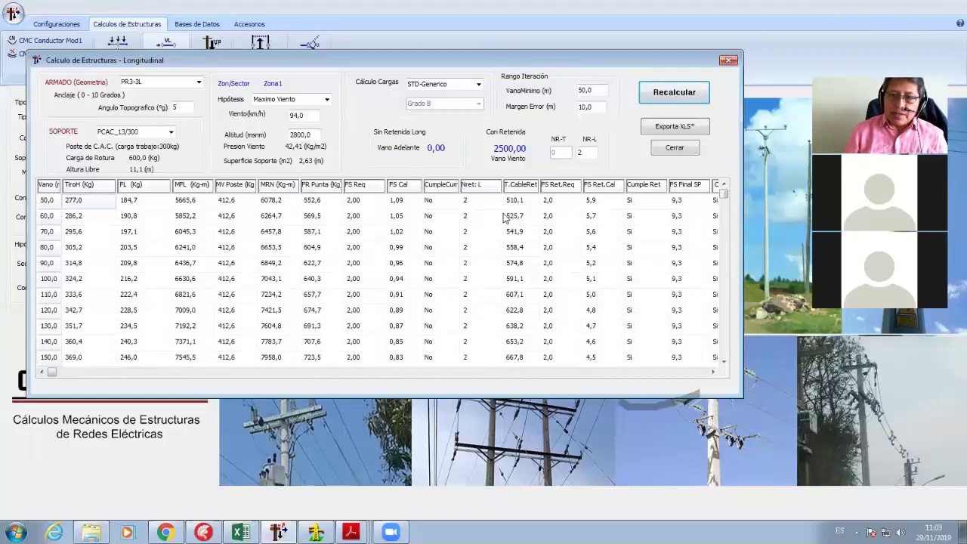
{"action": "double_click", "coordinate": [156, 79]}
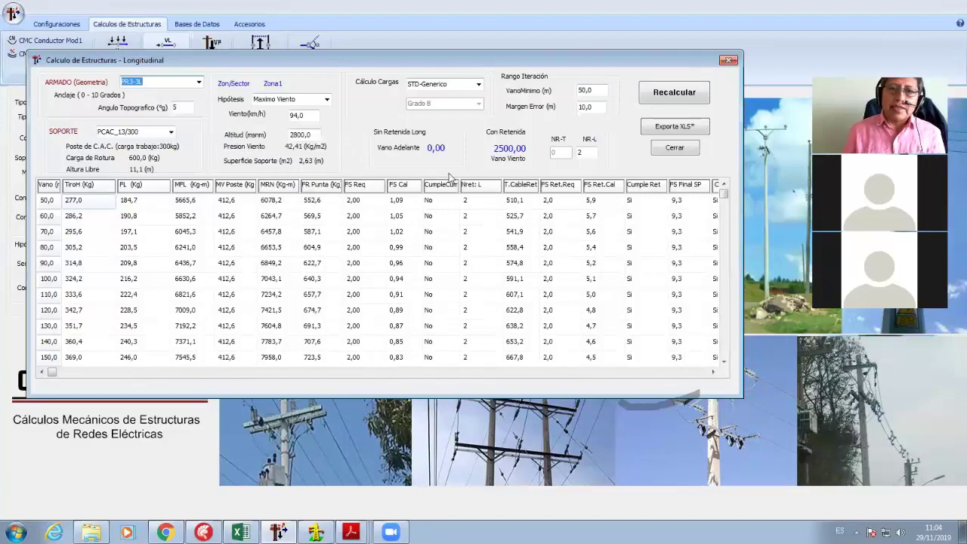
{"action": "left_click", "coordinate": [578, 152]}
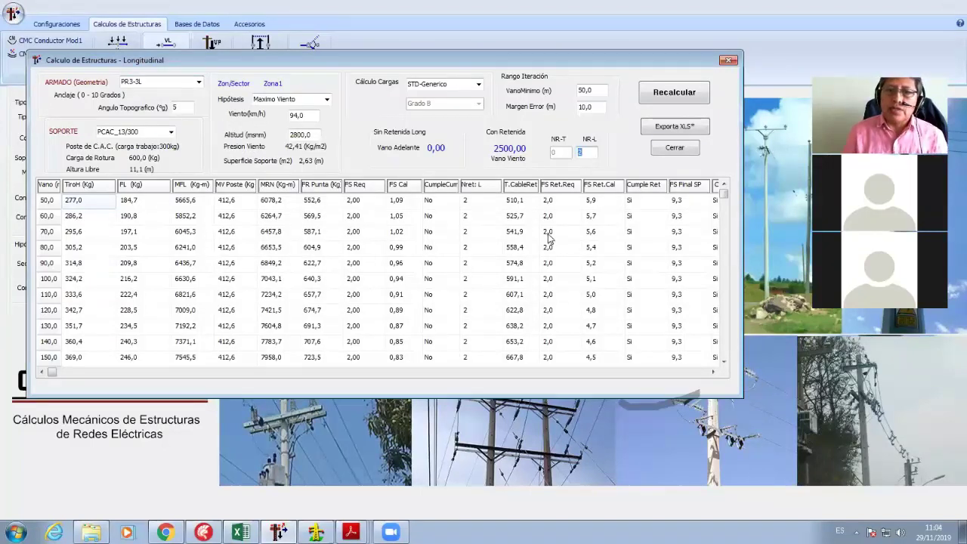
- Close the longitudinal calculation and set the guy arrangement to Long y Trasversal-Angulo
{"action": "left_click", "coordinate": [675, 148]}
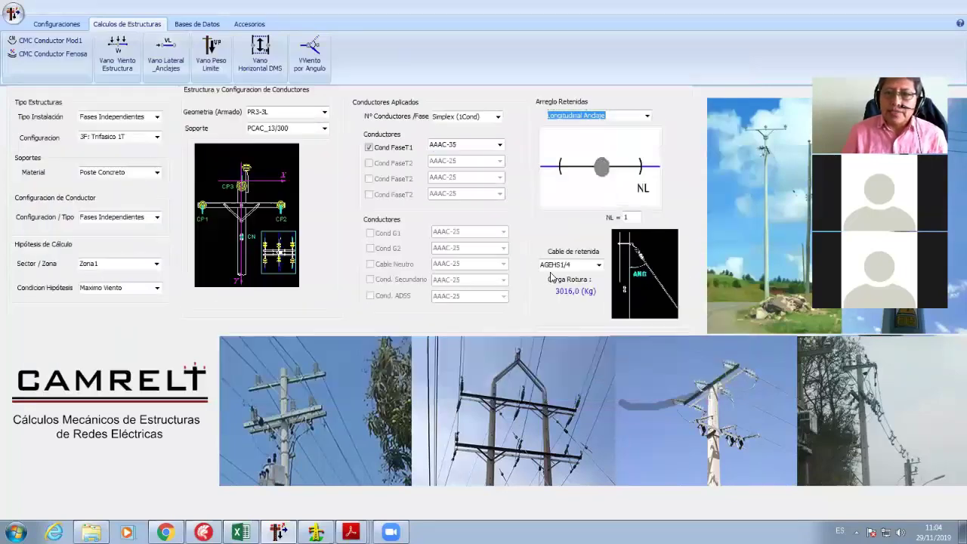
{"action": "left_click", "coordinate": [647, 116]}
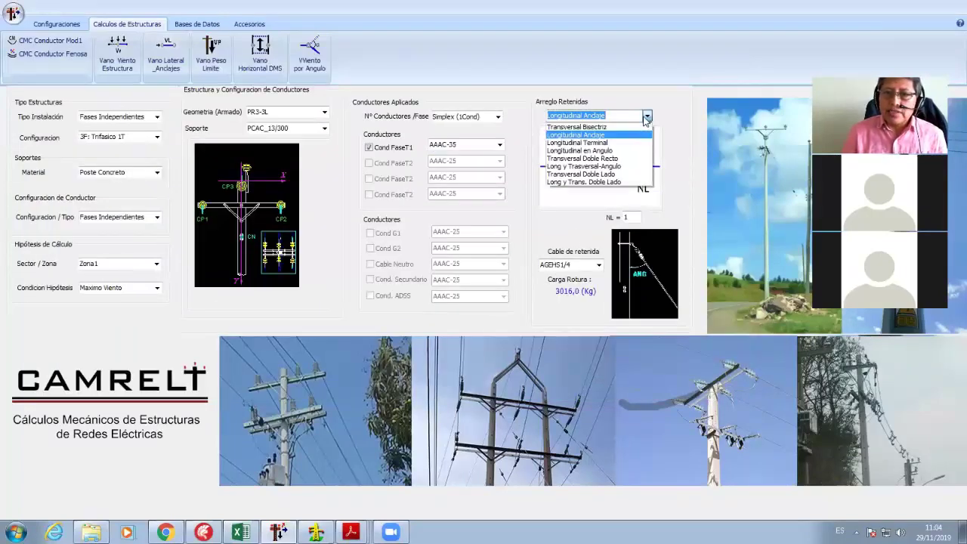
{"action": "left_click", "coordinate": [609, 166]}
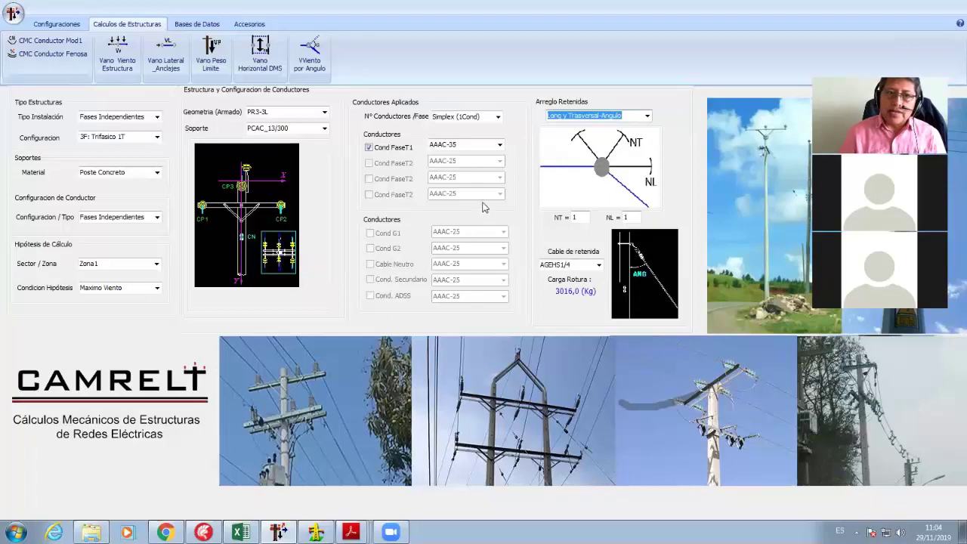
- Calculate the transversal wind span for PR3-3L on PCAC_13/300 at 0 degrees with 1 transverse and 1 longitudinal guy
{"action": "left_click", "coordinate": [117, 55]}
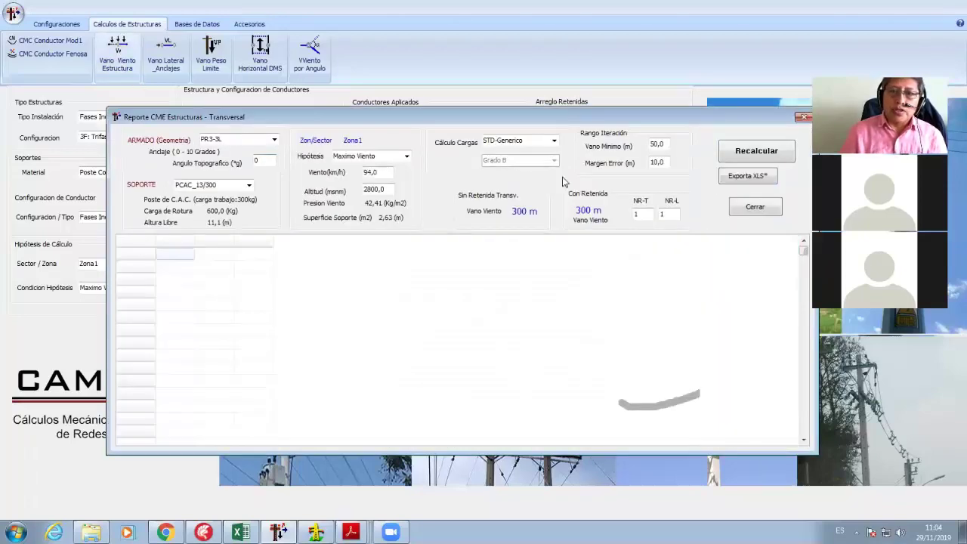
{"action": "left_click_drag", "start_coordinate": [590, 116], "coordinate": [512, 73]}
{"action": "left_click", "coordinate": [678, 107]}
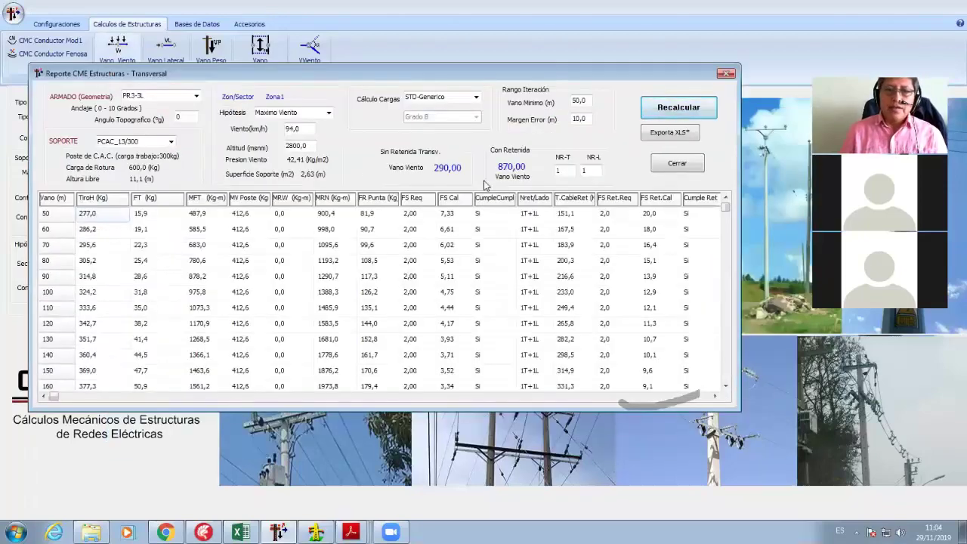
- Recalculate the PR3-3L wind span with a topographic angle of 5 degrees and close the transversal report
{"action": "double_click", "coordinate": [178, 117]}
{"action": "type", "text": "5"}
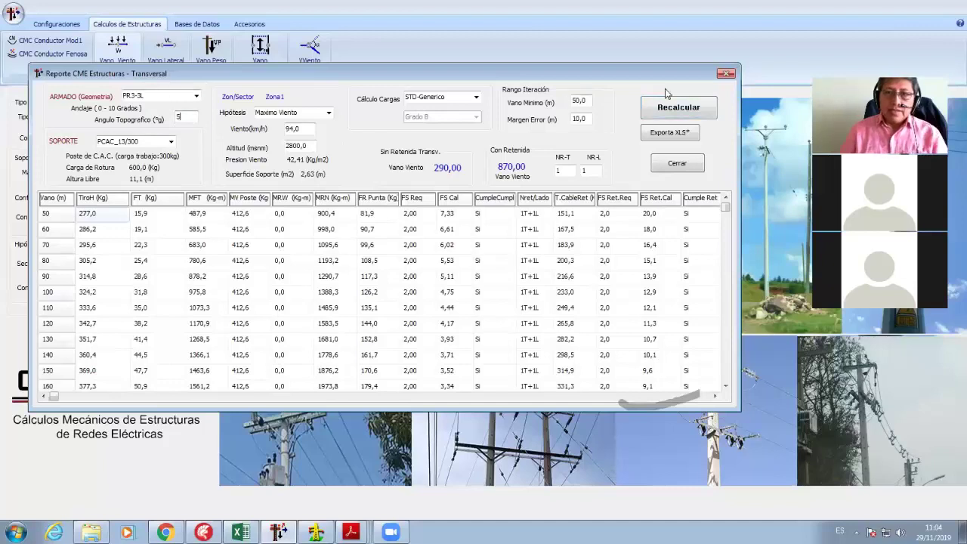
{"action": "left_click", "coordinate": [697, 108]}
{"action": "double_click", "coordinate": [558, 170]}
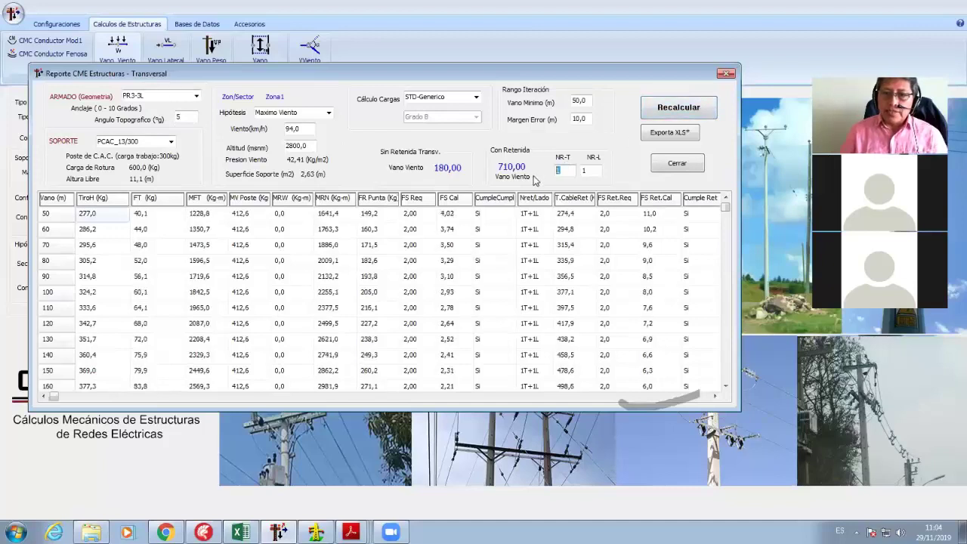
{"action": "double_click", "coordinate": [587, 171]}
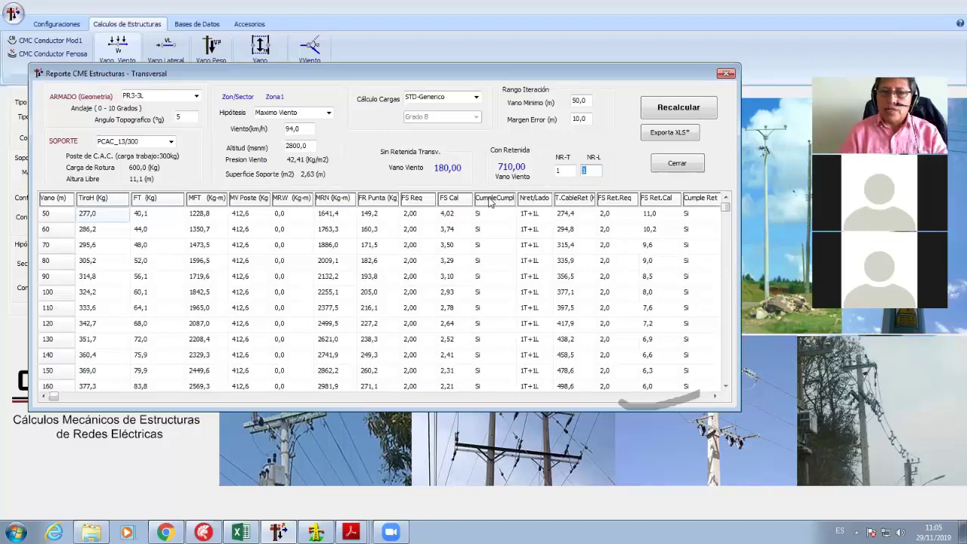
{"action": "key", "text": "Escape"}
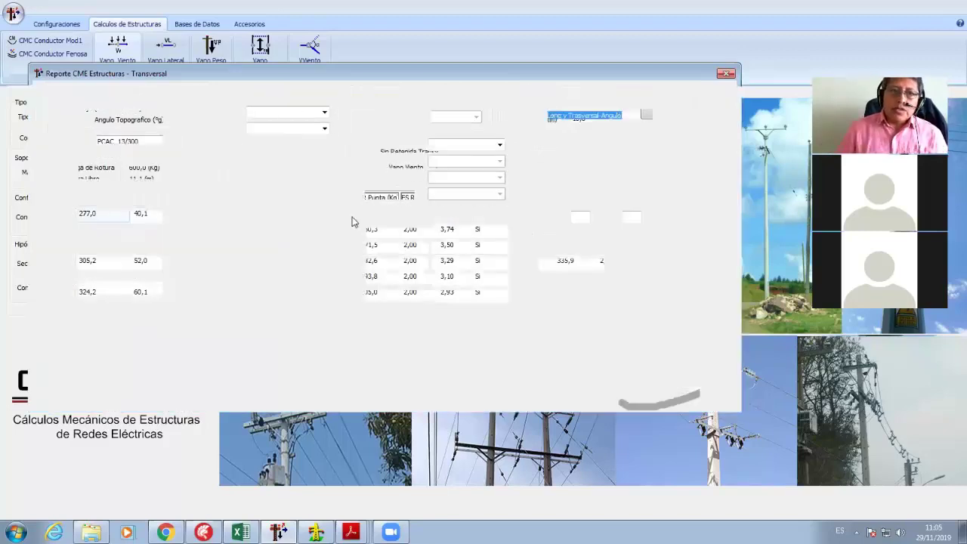
- Calculate the maximum span by phase separation for PR3-3L with AAAC-35 under Maximo Viento
{"action": "left_click", "coordinate": [262, 60]}
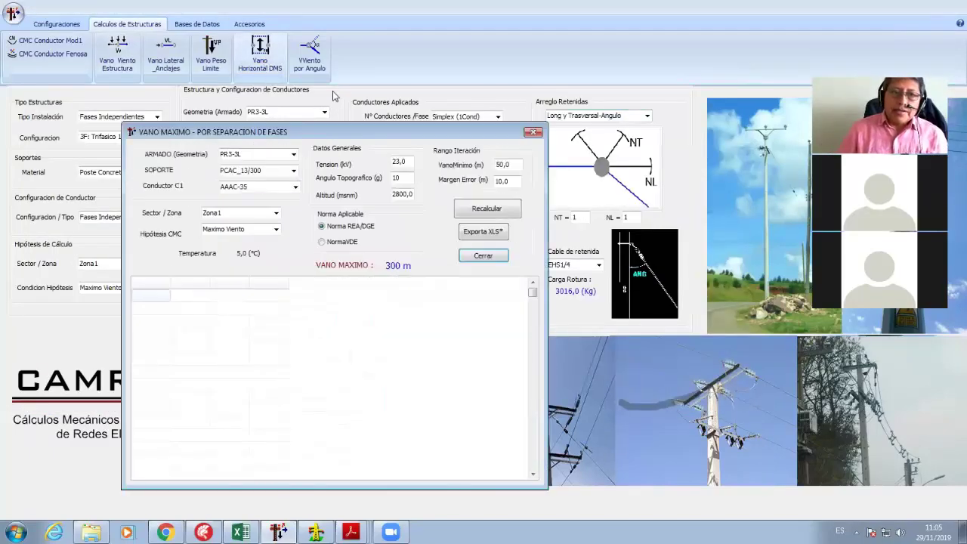
{"action": "left_click_drag", "start_coordinate": [349, 133], "coordinate": [351, 95]}
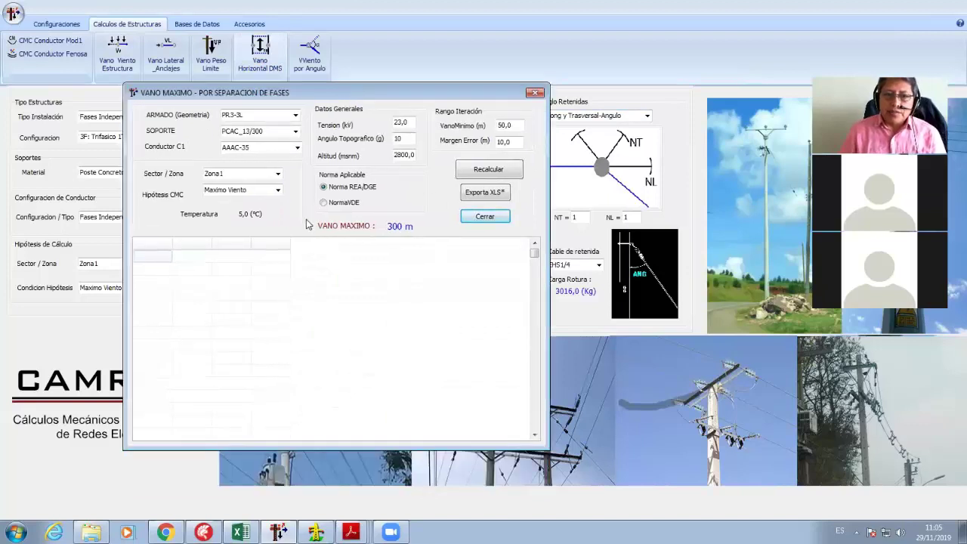
{"action": "left_click", "coordinate": [293, 119]}
{"action": "left_click", "coordinate": [264, 125]}
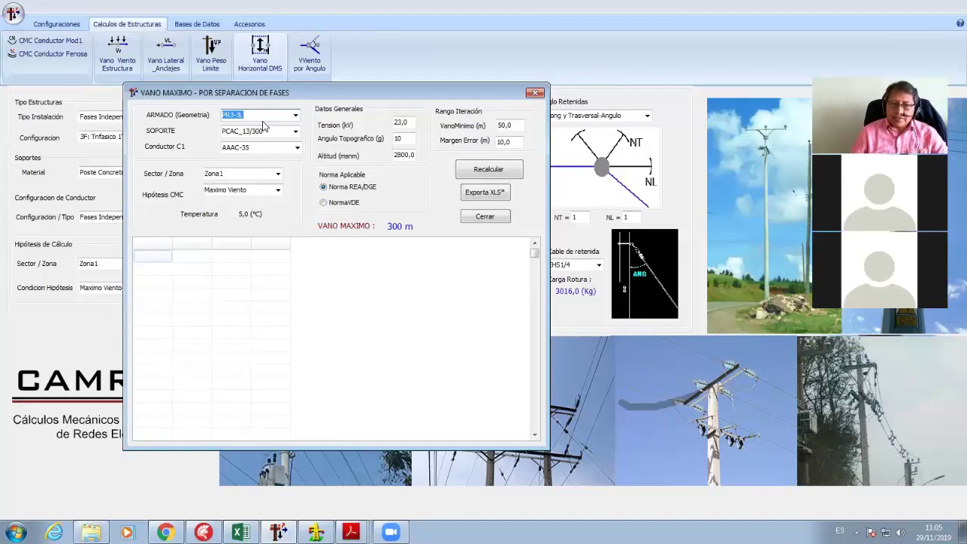
{"action": "left_click", "coordinate": [488, 169]}
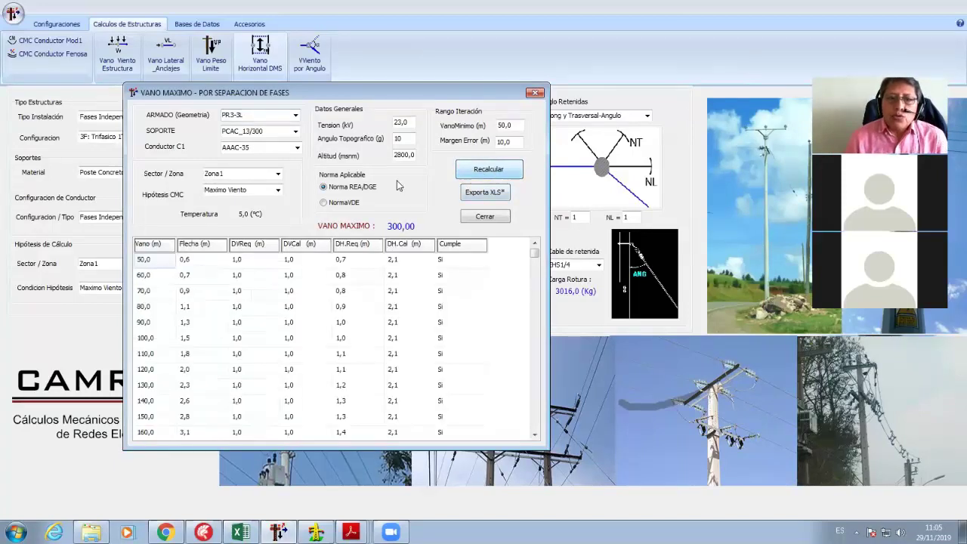
- Change the conductor to AAAC-50 and recalculate the maximum span by phase separation
{"action": "left_click_drag", "start_coordinate": [336, 96], "coordinate": [336, 80]}
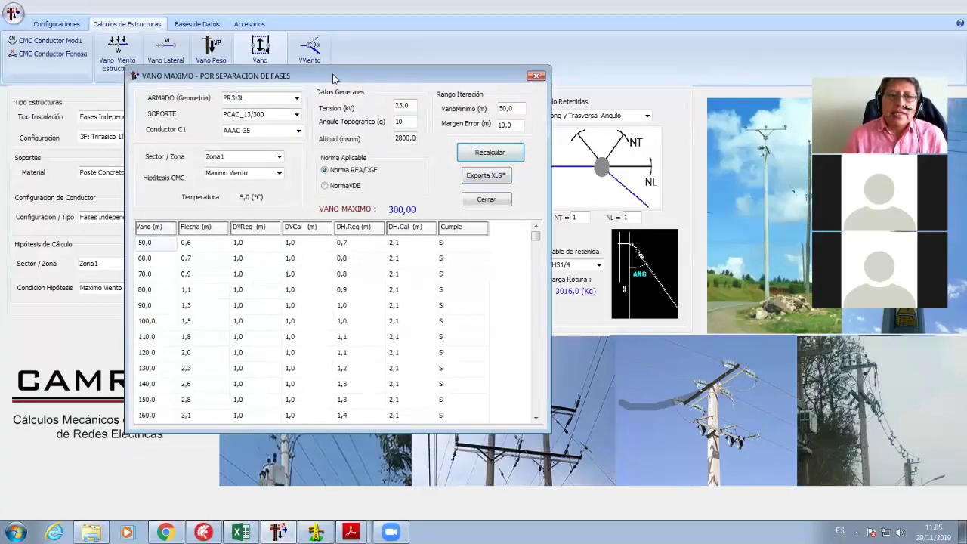
{"action": "left_click", "coordinate": [297, 130]}
{"action": "left_click", "coordinate": [260, 147]}
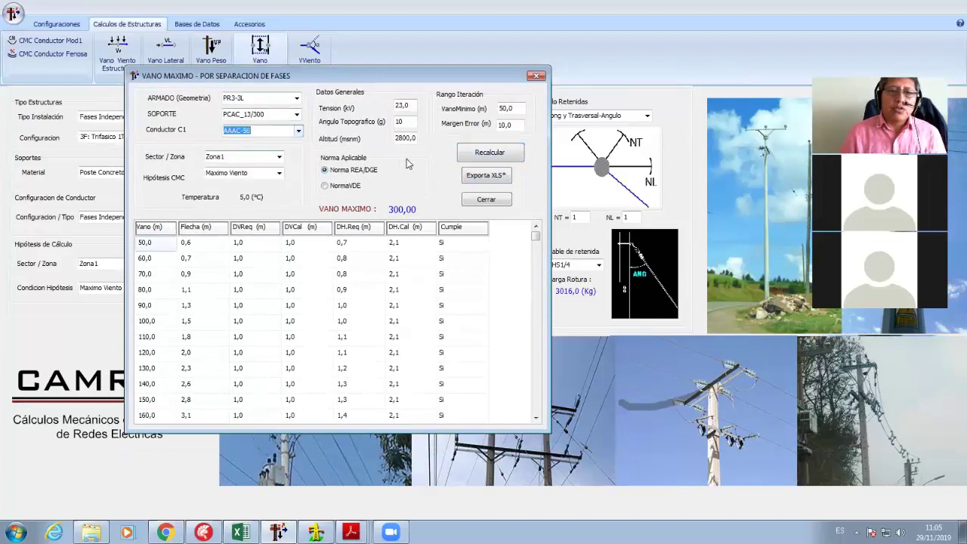
{"action": "left_click", "coordinate": [473, 154]}
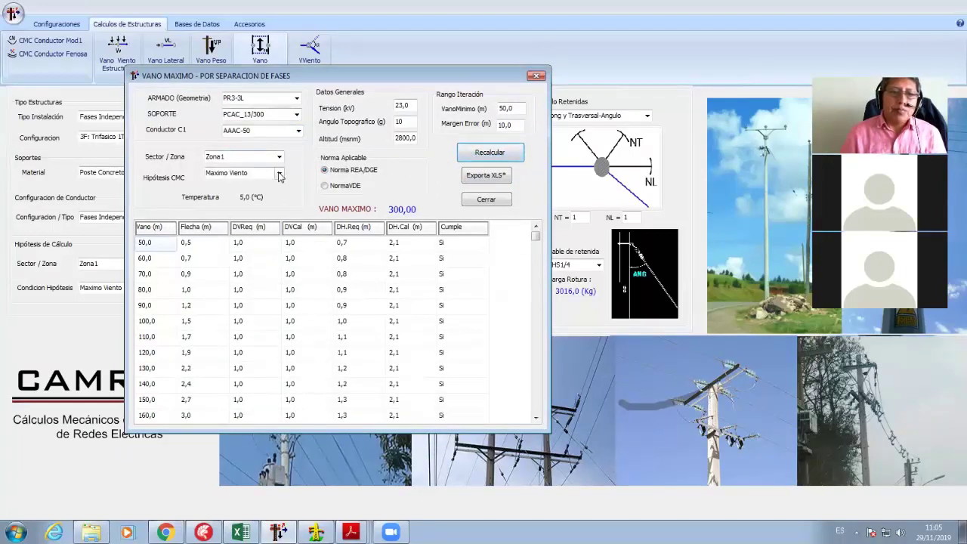
- Recalculate the maximum span under the Maxima Flecha hypothesis and examine the calculated horizontal phase distances
{"action": "left_click", "coordinate": [276, 174]}
{"action": "left_click", "coordinate": [249, 208]}
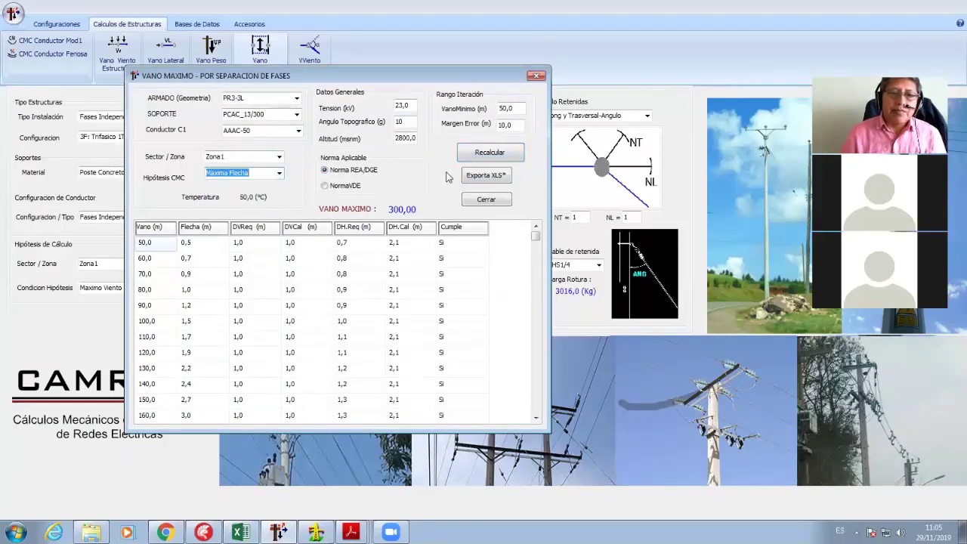
{"action": "left_click", "coordinate": [480, 154]}
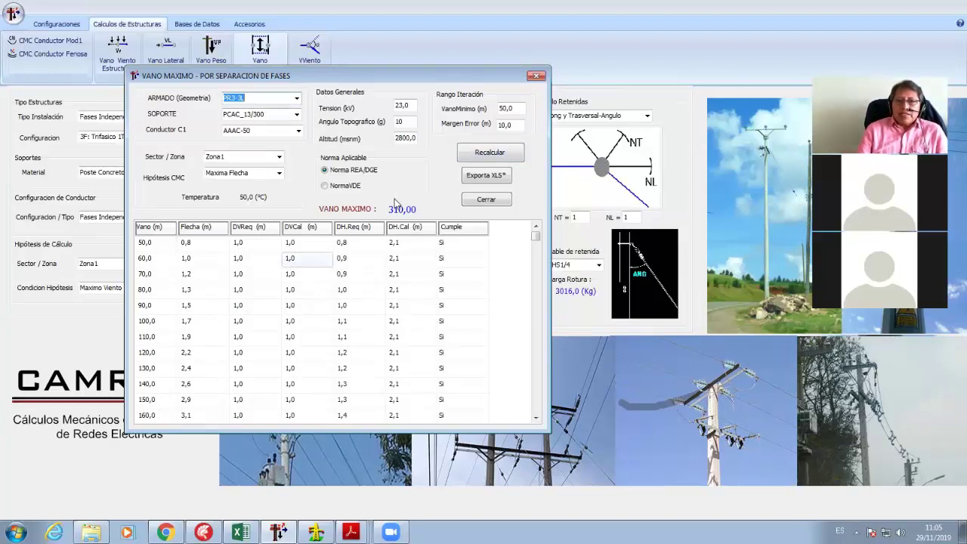
{"action": "left_click", "coordinate": [400, 273]}
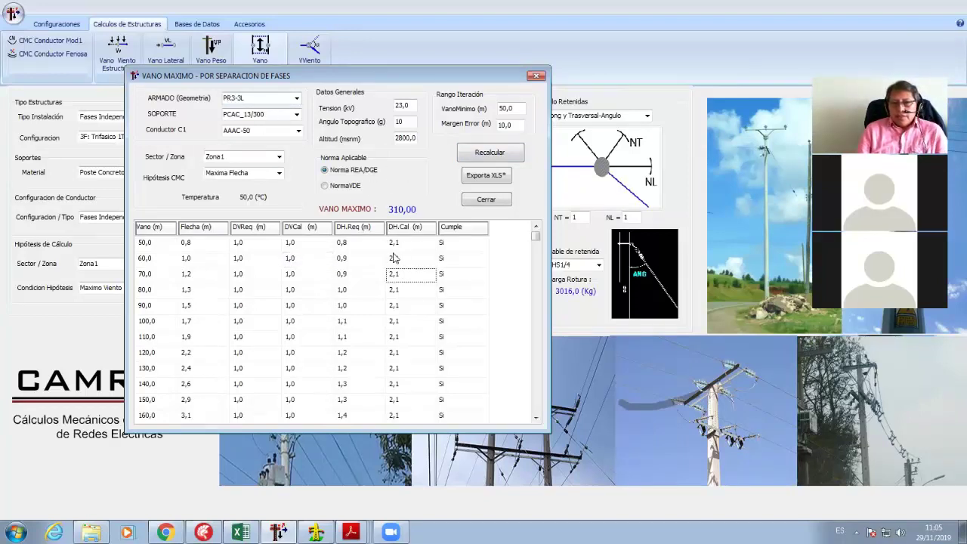
{"action": "left_click", "coordinate": [394, 258]}
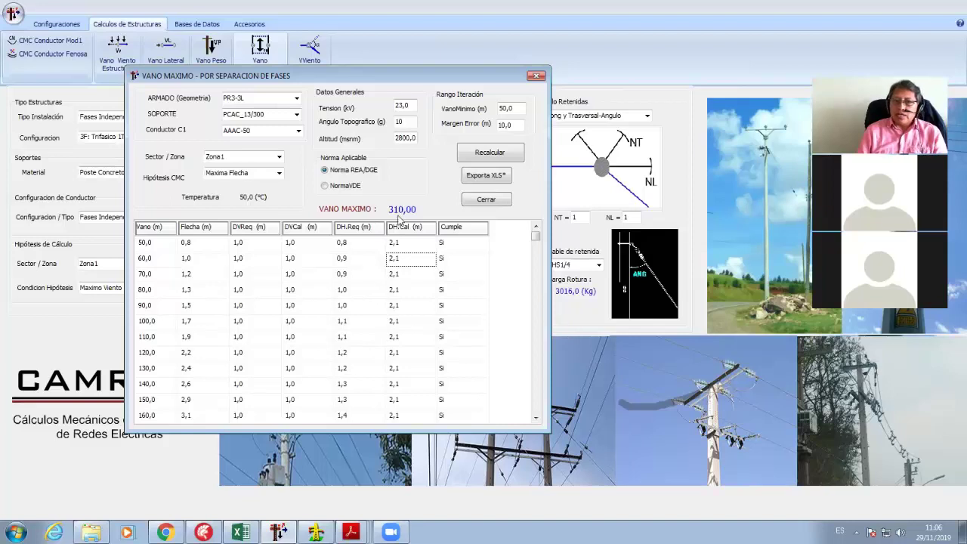
{"action": "left_click", "coordinate": [394, 304]}
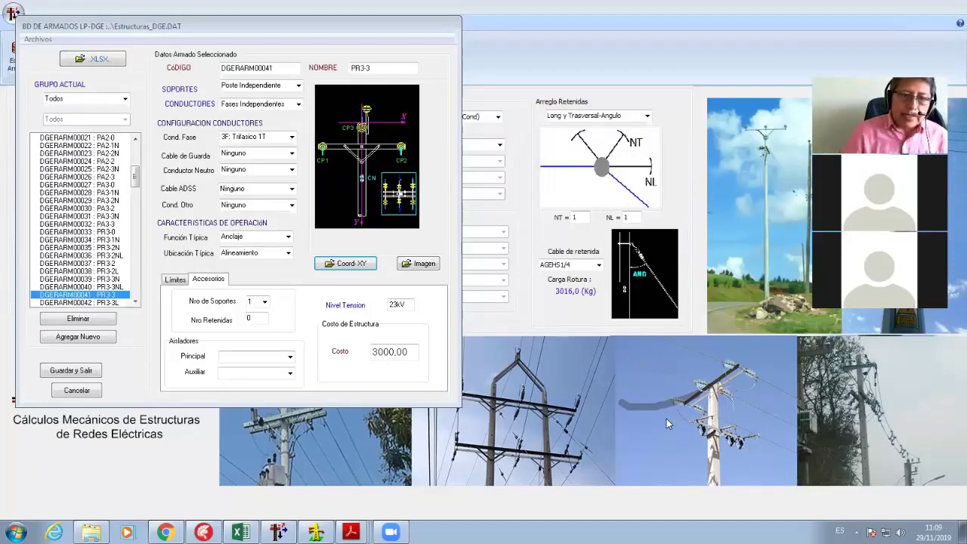
- Leave the structure database without saving and reopen the maximum span by phase separation calculation
{"action": "left_click", "coordinate": [93, 390]}
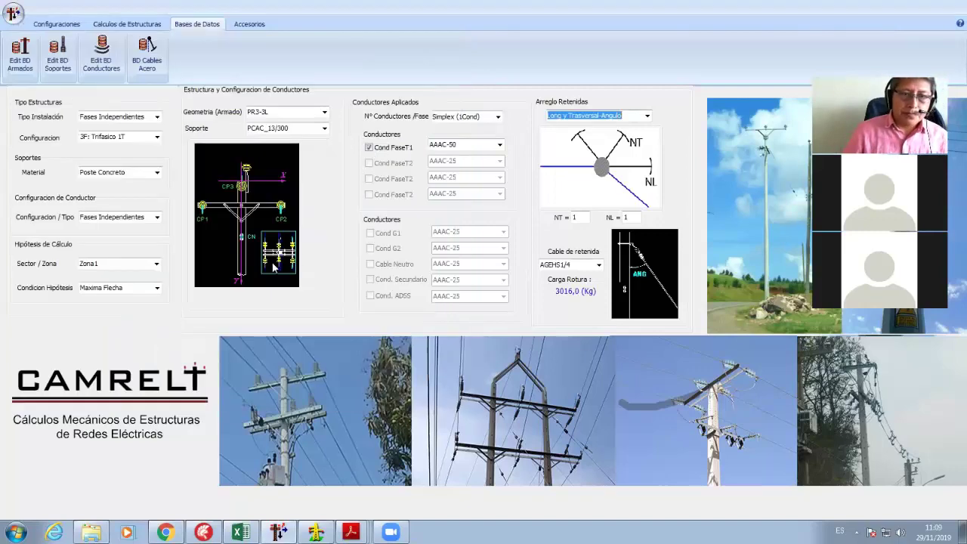
{"action": "left_click", "coordinate": [129, 26]}
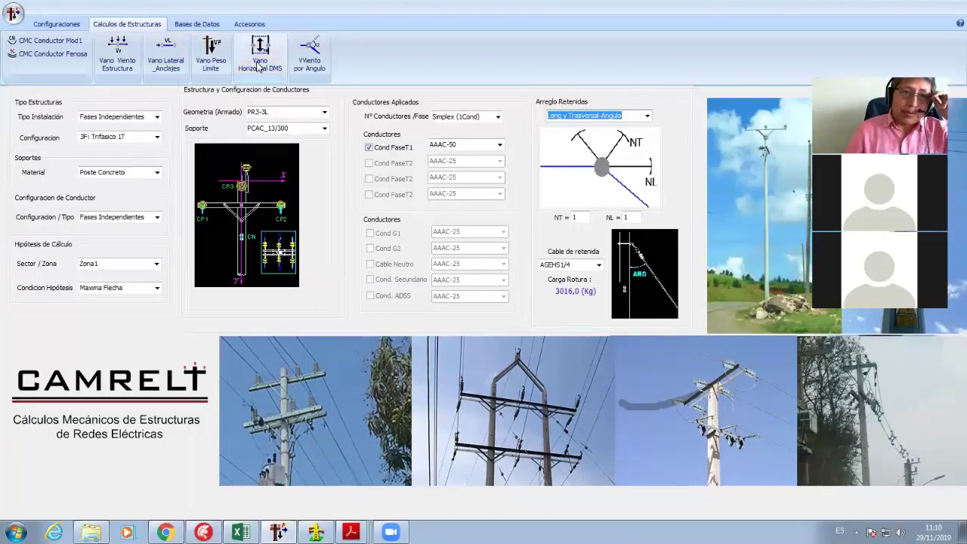
{"action": "left_click", "coordinate": [259, 64]}
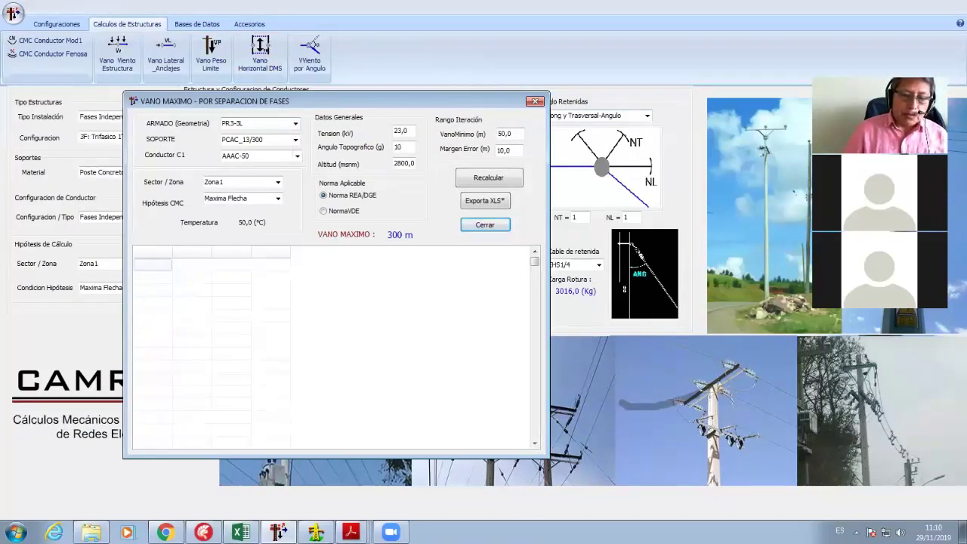
- Switch to DLT-CAD and move support 12 (PS1-3L) along the profile to a span of about 412 m from support 11
{"action": "left_click", "coordinate": [316, 532]}
{"action": "scroll", "coordinate": [478, 294], "scroll_direction": "right", "scroll_amount": 10}
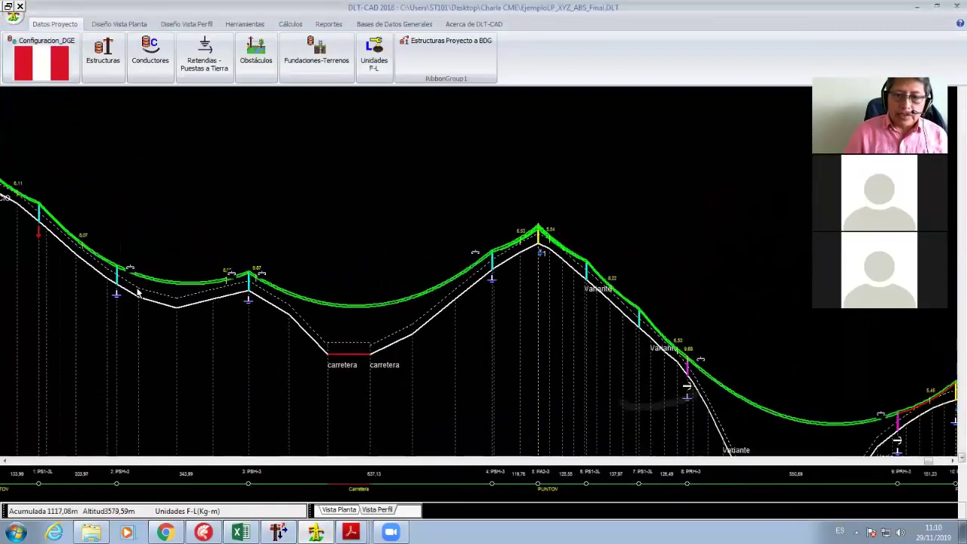
{"action": "scroll", "coordinate": [383, 272], "scroll_direction": "right", "scroll_amount": 3}
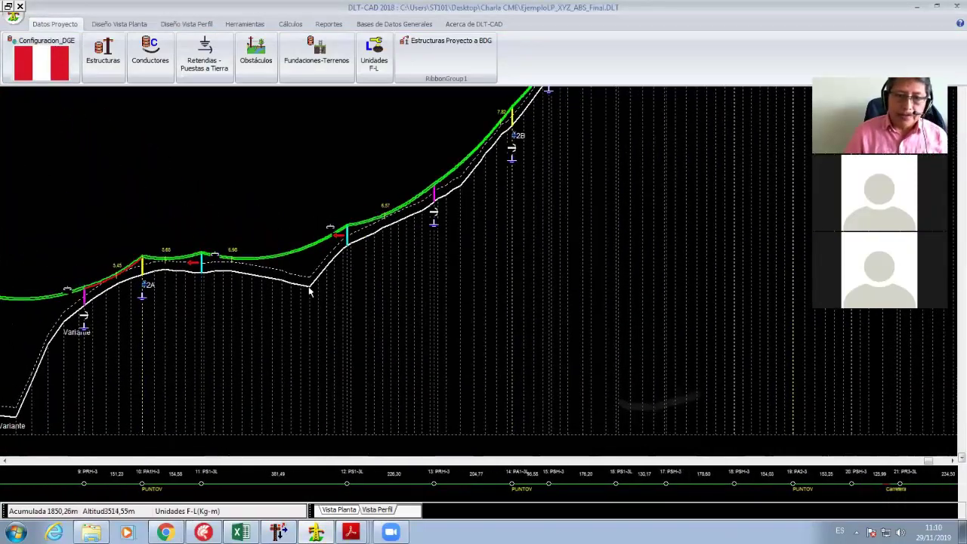
{"action": "right_click", "coordinate": [265, 170]}
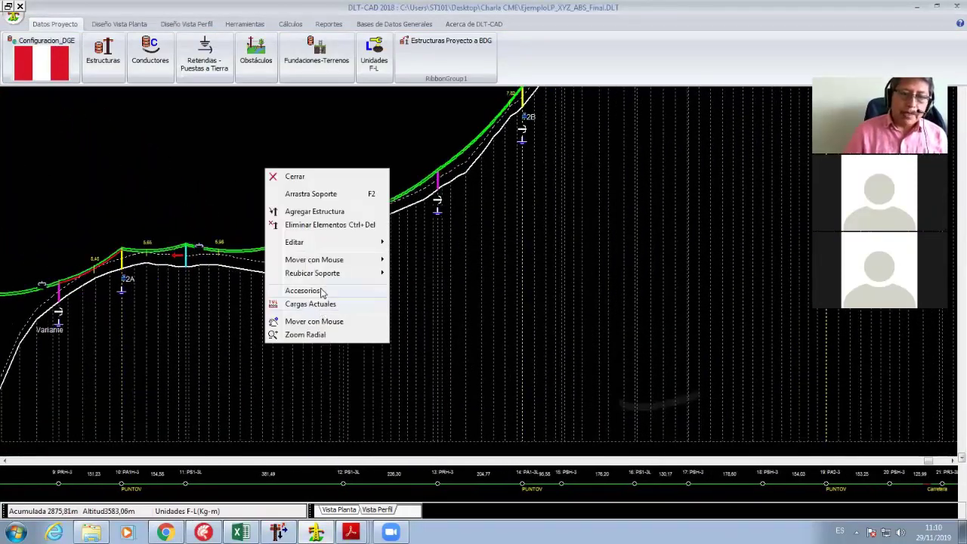
{"action": "left_click", "coordinate": [335, 259]}
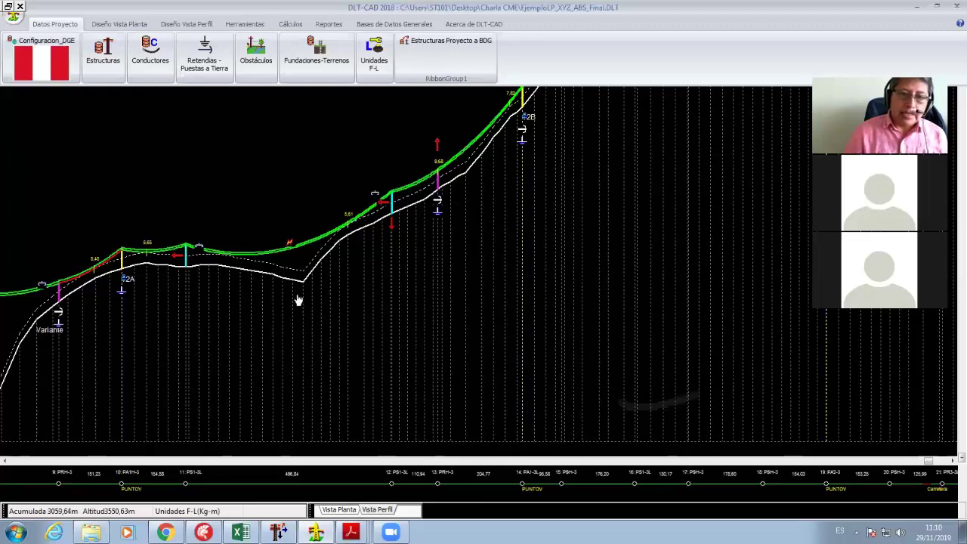
{"action": "scroll", "coordinate": [296, 299], "scroll_direction": "up", "scroll_amount": 5}
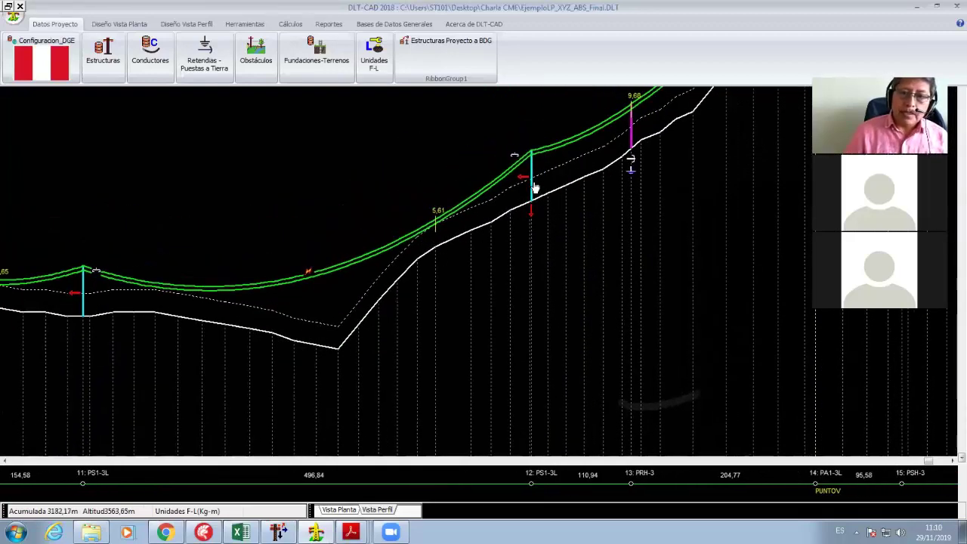
{"action": "left_click_drag", "start_coordinate": [536, 189], "coordinate": [457, 243]}
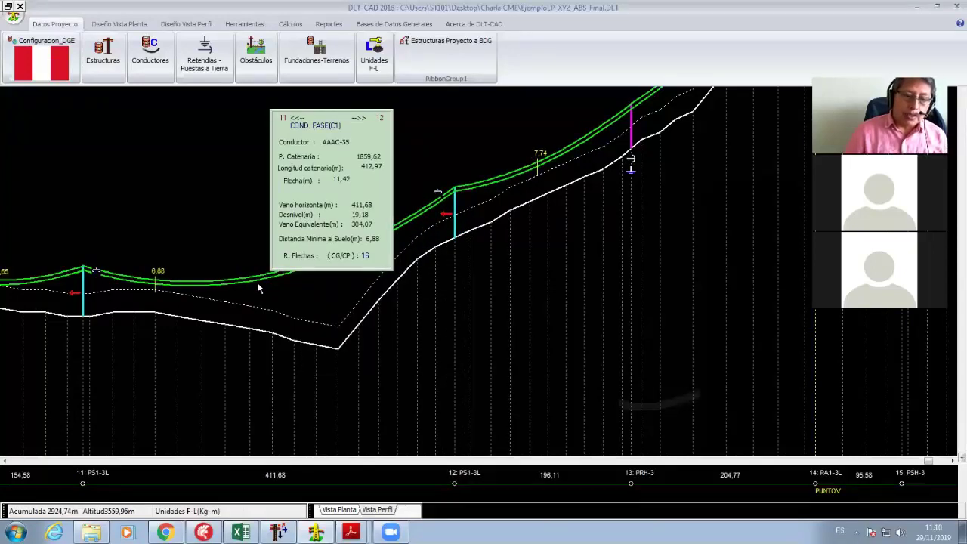
{"action": "mouse_move", "coordinate": [84, 314]}
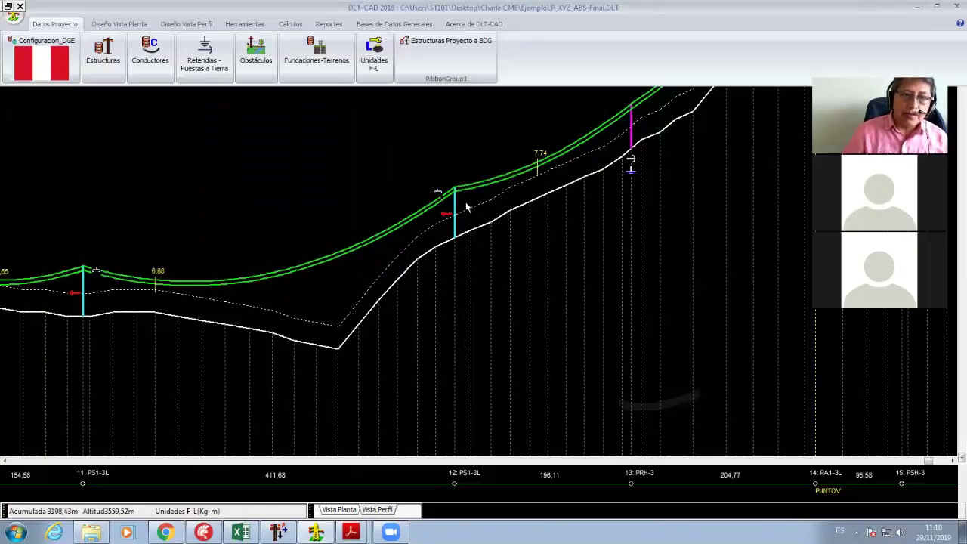
- Set the default hypothesis of the profile view to Maxima Flecha
{"action": "left_click", "coordinate": [192, 26]}
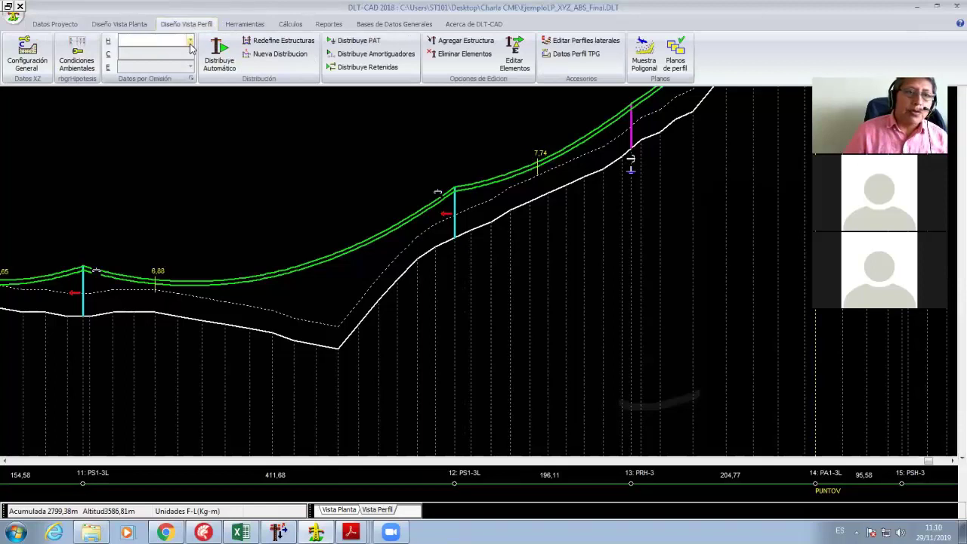
{"action": "left_click", "coordinate": [190, 41]}
{"action": "left_click", "coordinate": [224, 84]}
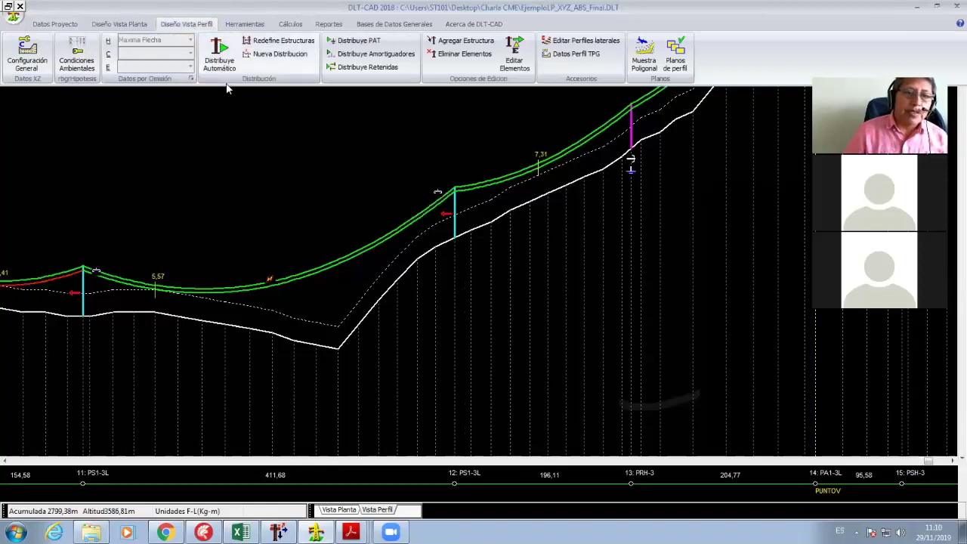
- Move support 12 (PS1-3L) with the mouse to a span of about 371 m from support 11
{"action": "right_click", "coordinate": [374, 160]}
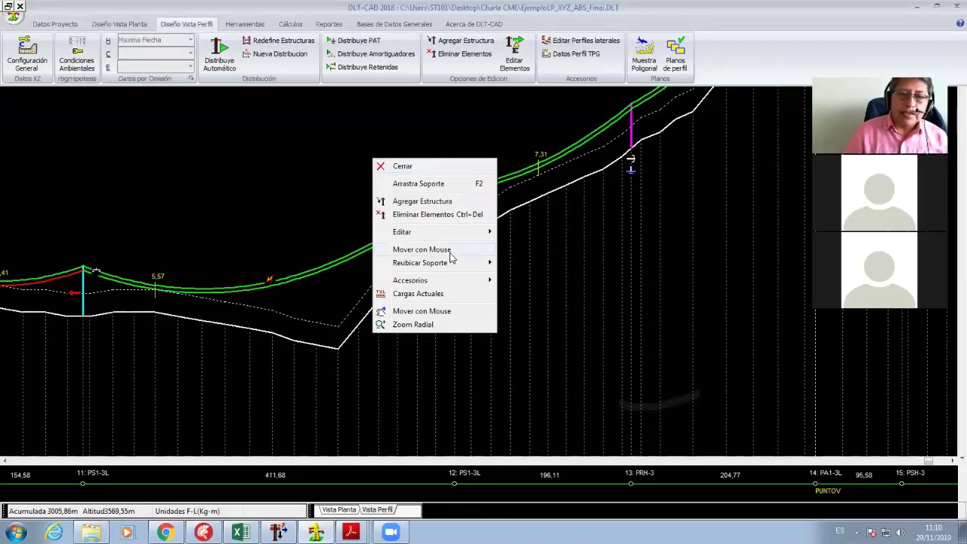
{"action": "mouse_move", "coordinate": [452, 251]}
{"action": "left_click", "coordinate": [529, 249]}
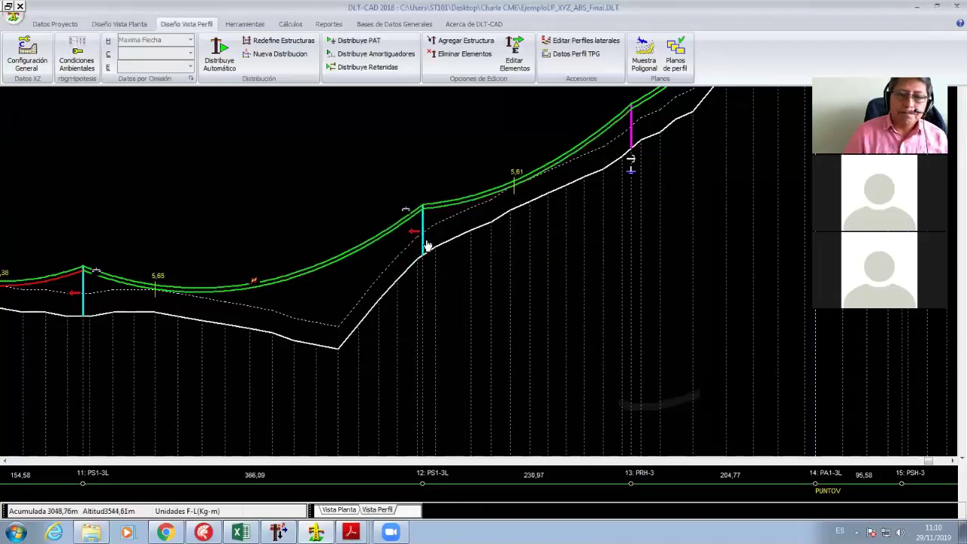
{"action": "left_click", "coordinate": [420, 252]}
{"action": "mouse_move", "coordinate": [241, 295]}
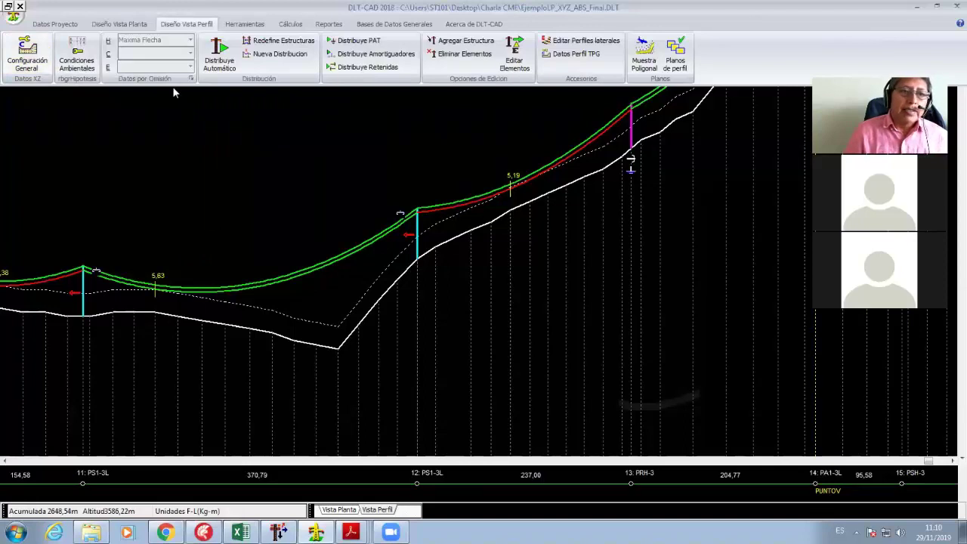
- Accept the general configuration's calculation settings with Norma DGE/MEM for the distances between conductors
{"action": "left_click", "coordinate": [26, 57]}
{"action": "left_click", "coordinate": [222, 121]}
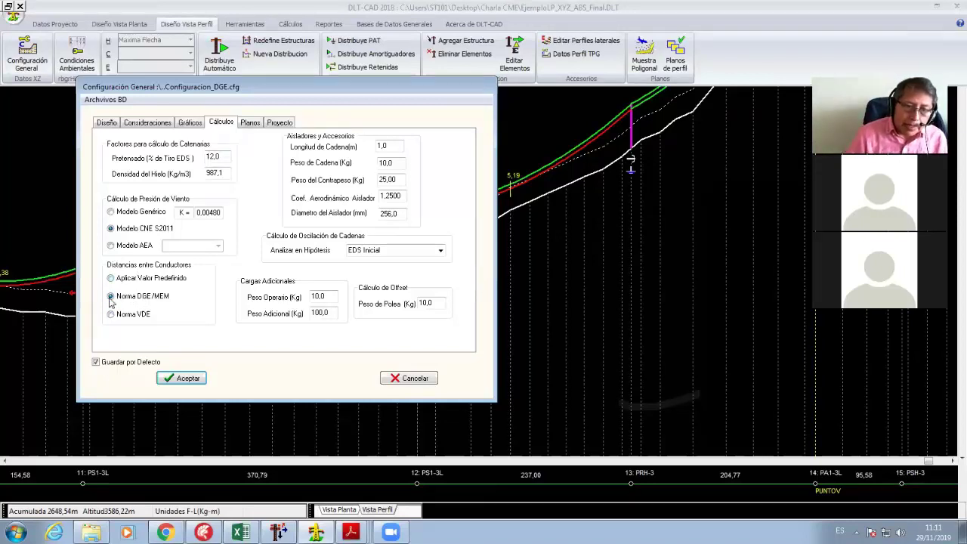
{"action": "left_click", "coordinate": [177, 381]}
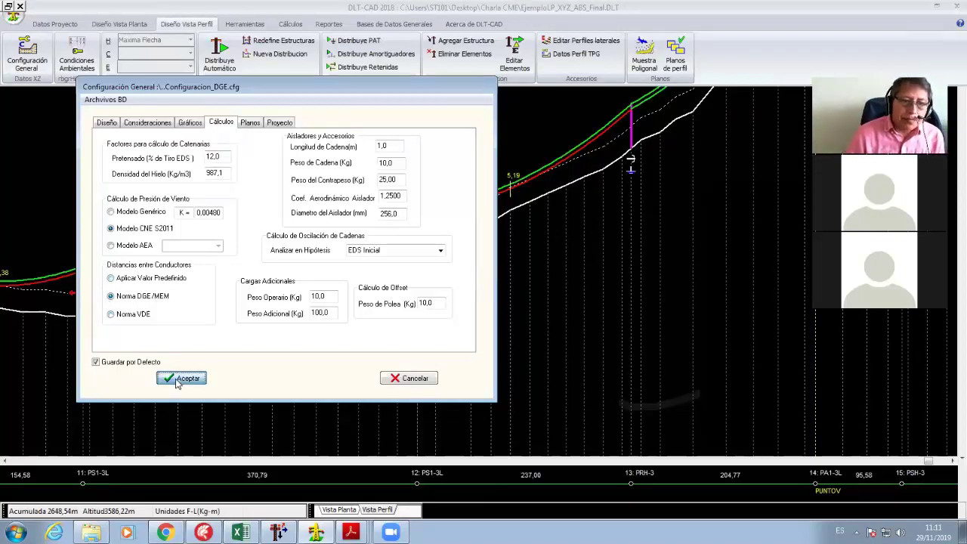
- Switch to CAMRELT and calculate the maximum phase-separation span for structure PS1-3NL with conductor AAAC-35 under Maxima Flecha
{"action": "mouse_move", "coordinate": [319, 286]}
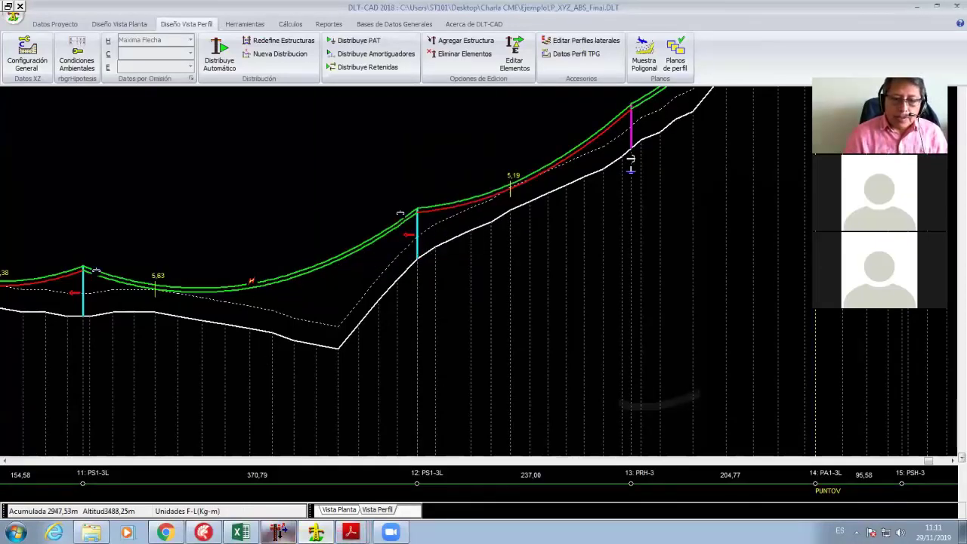
{"action": "left_click", "coordinate": [279, 532]}
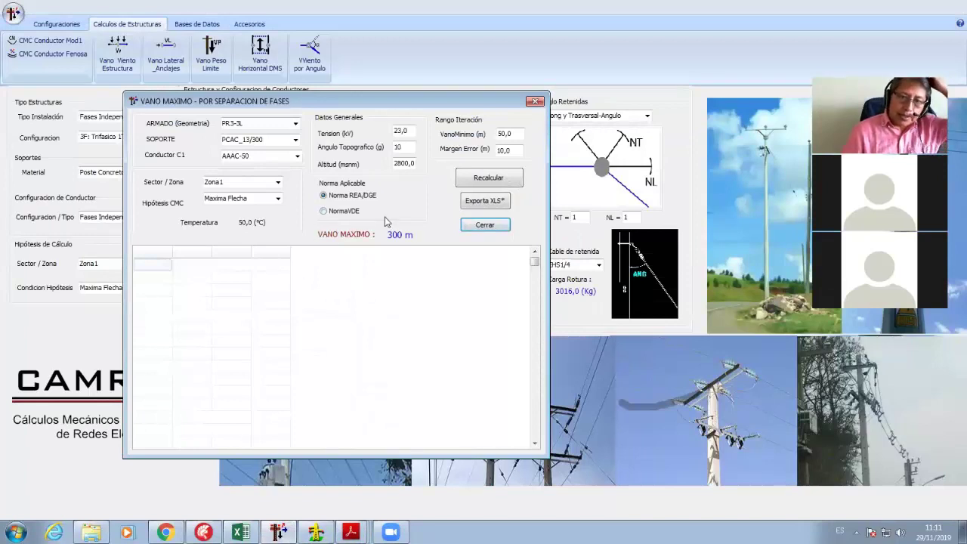
{"action": "left_click", "coordinate": [295, 123]}
{"action": "scroll", "coordinate": [295, 160], "scroll_direction": "down", "scroll_amount": 1}
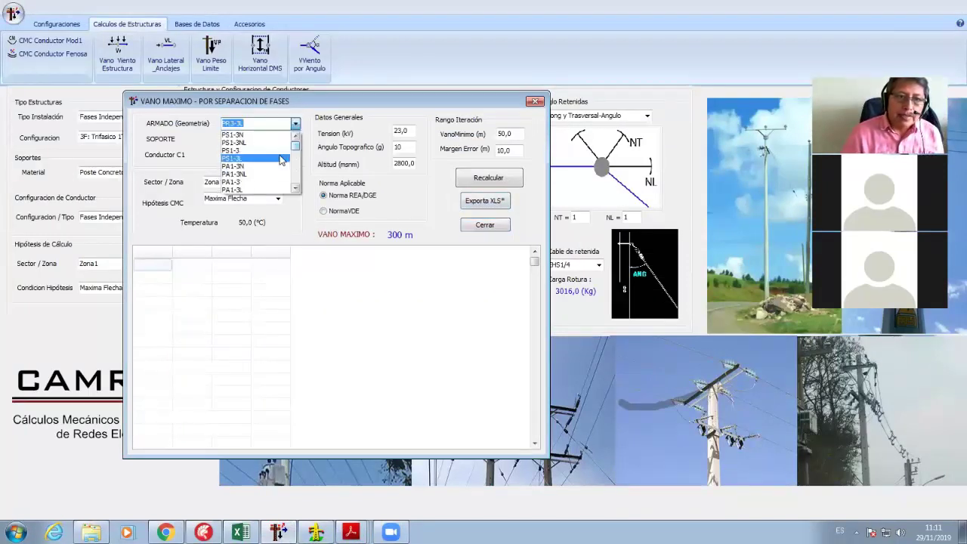
{"action": "left_click", "coordinate": [295, 137]}
{"action": "left_click", "coordinate": [296, 138]}
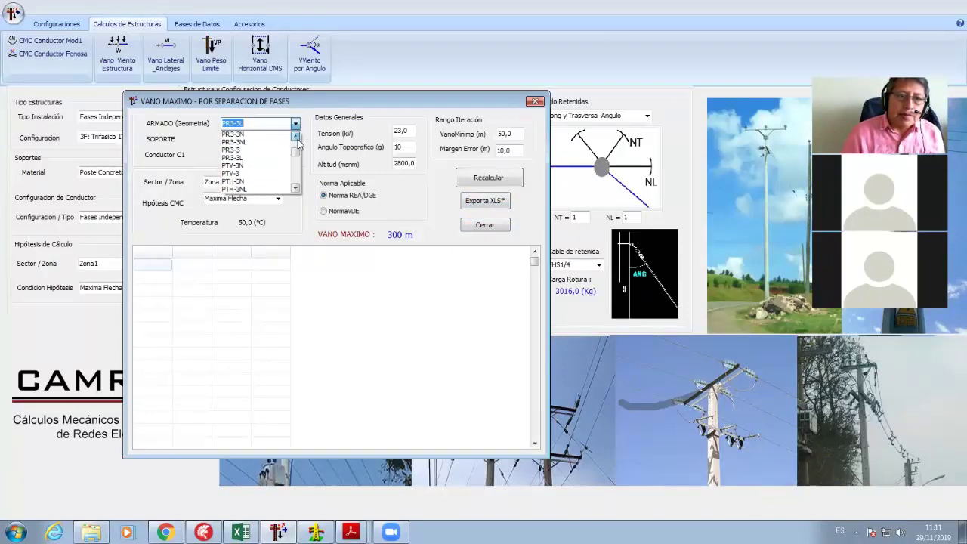
{"action": "left_click", "coordinate": [295, 137]}
{"action": "left_click", "coordinate": [296, 138]}
{"action": "scroll", "coordinate": [241, 150], "scroll_direction": "up", "scroll_amount": 3}
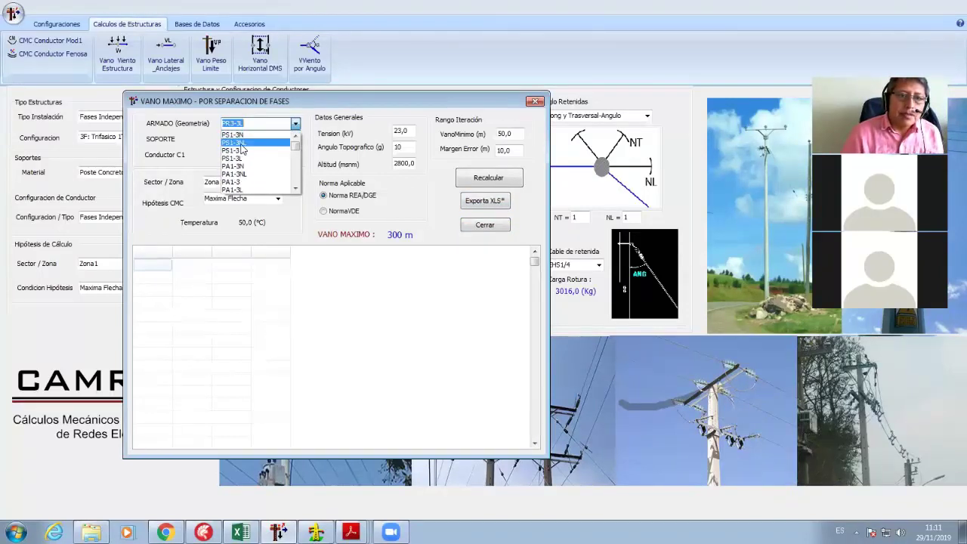
{"action": "left_click", "coordinate": [240, 143]}
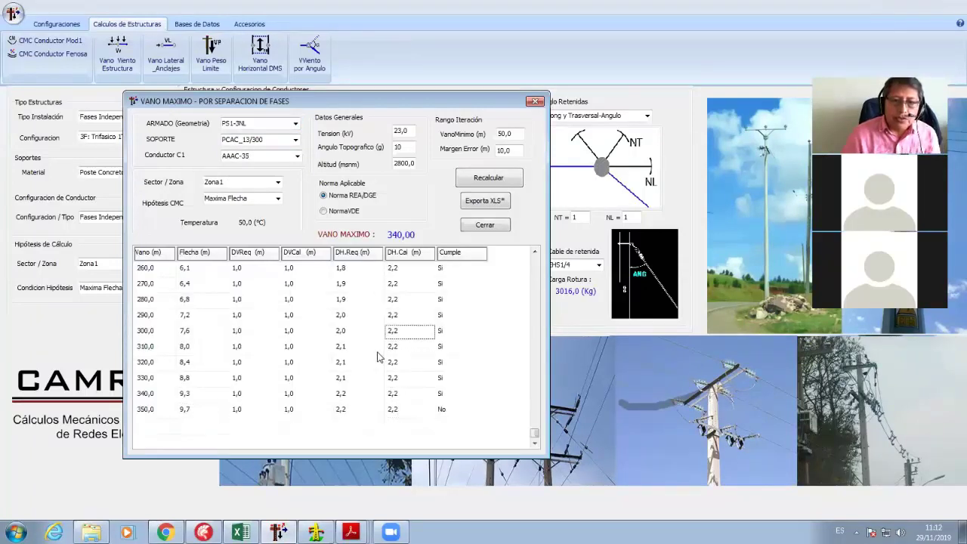
- Review the required and calculated phase distances in the PS1-3NL results table from its first rows, and close the phase-separation calculation
{"action": "key", "text": "Up"}
{"action": "key", "text": "Up"}
{"action": "key", "text": "Up"}
{"action": "key", "text": "Up"}
{"action": "key", "text": "Up"}
{"action": "key", "text": "Up"}
{"action": "key", "text": "Up"}
{"action": "key", "text": "Up"}
{"action": "key", "text": "Up"}
{"action": "key", "text": "Up"}
{"action": "key", "text": "Up"}
{"action": "key", "text": "Up"}
{"action": "key", "text": "Up"}
{"action": "key", "text": "Up"}
{"action": "key", "text": "Up"}
{"action": "key", "text": "Up"}
{"action": "key", "text": "Up"}
{"action": "key", "text": "Up"}
{"action": "key", "text": "Up"}
{"action": "key", "text": "Up"}
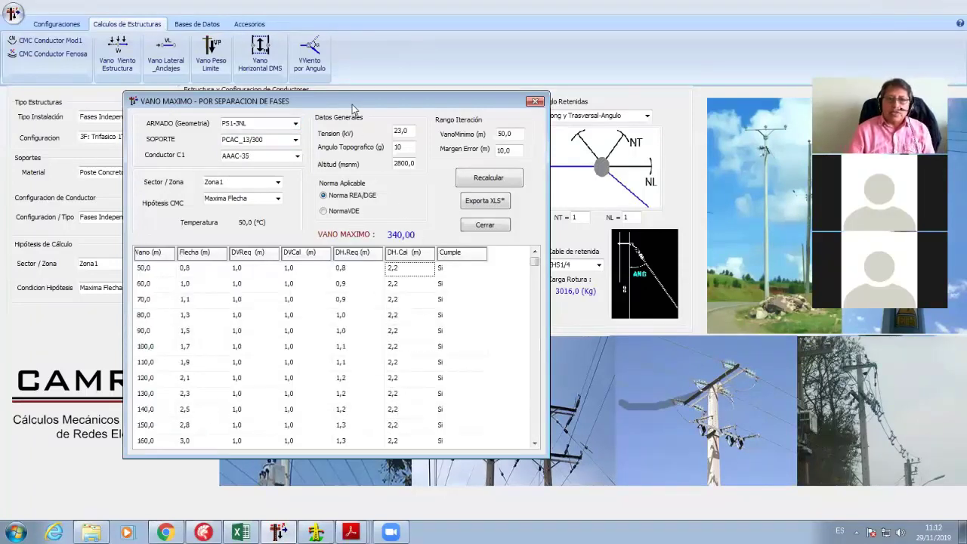
{"action": "left_click_drag", "start_coordinate": [352, 108], "coordinate": [352, 47]}
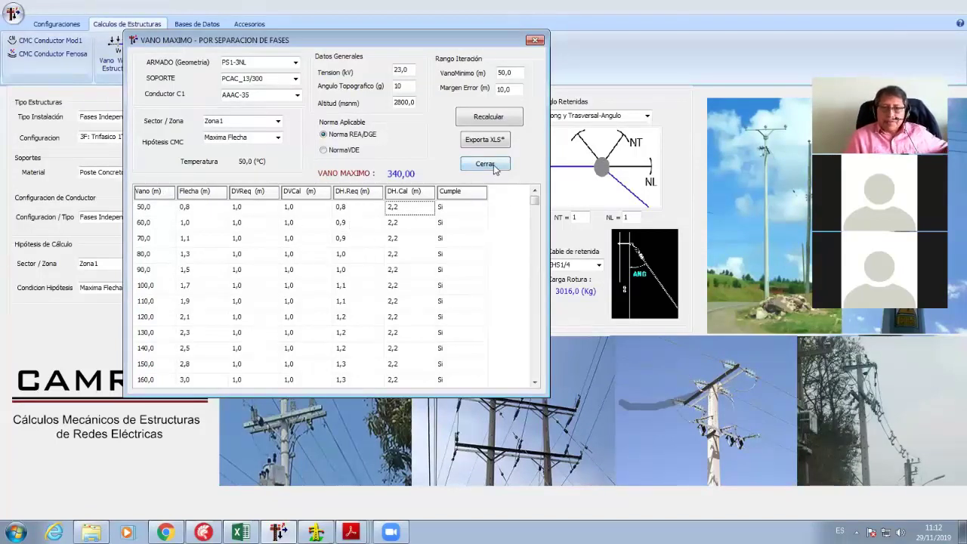
{"action": "left_click", "coordinate": [305, 235]}
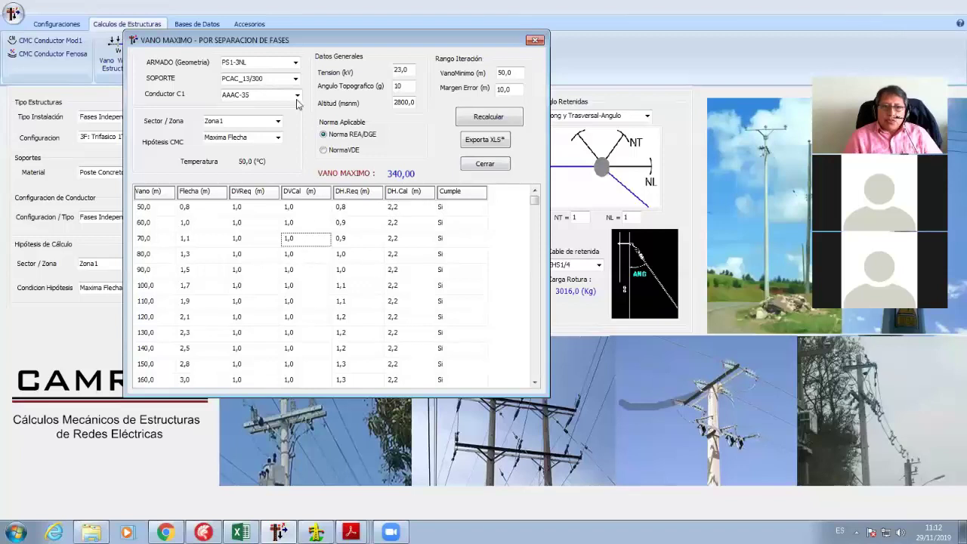
{"action": "left_click", "coordinate": [358, 285]}
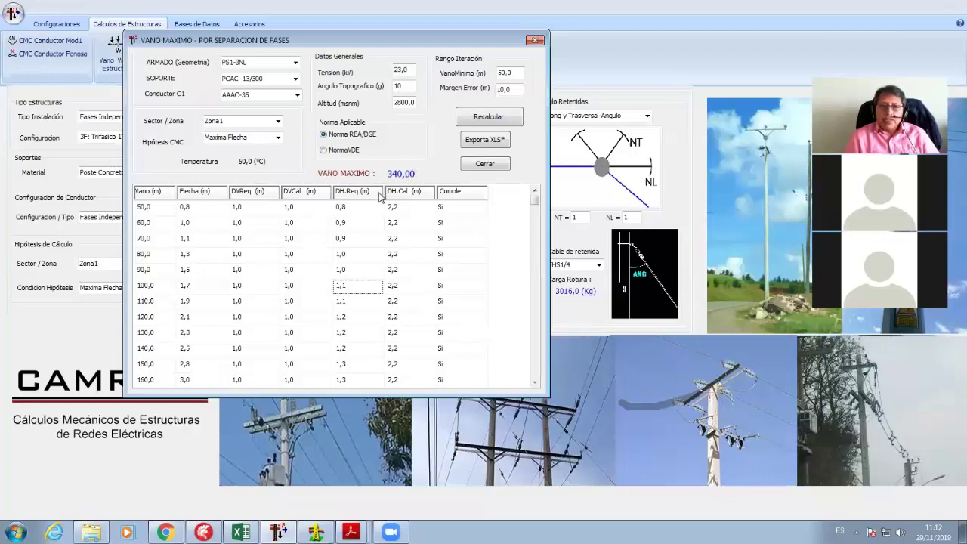
{"action": "left_click", "coordinate": [479, 166]}
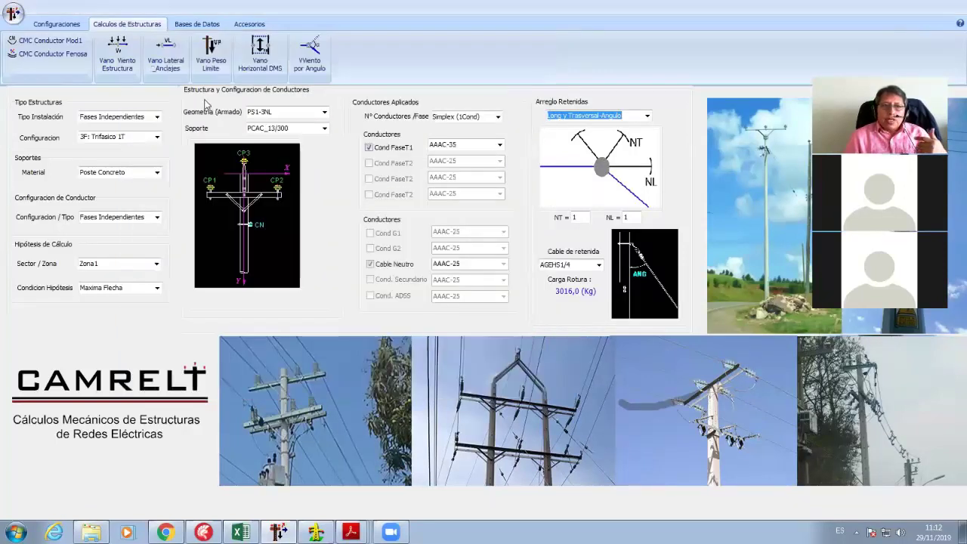
- Open the longitudinal structure calculation and calculate the allowable spans for structure PR3-3L on support PCAC_13/300
{"action": "left_click", "coordinate": [173, 65]}
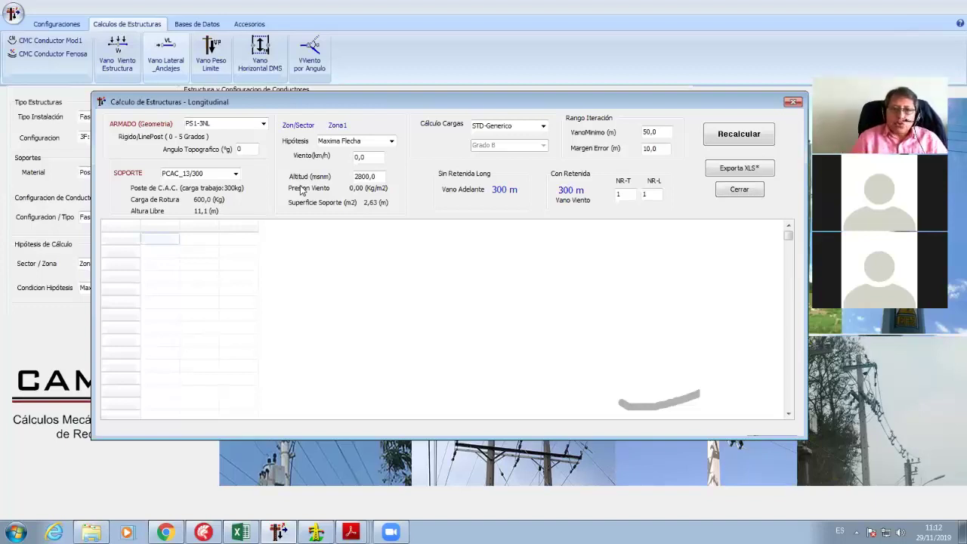
{"action": "left_click_drag", "start_coordinate": [361, 107], "coordinate": [294, 111]}
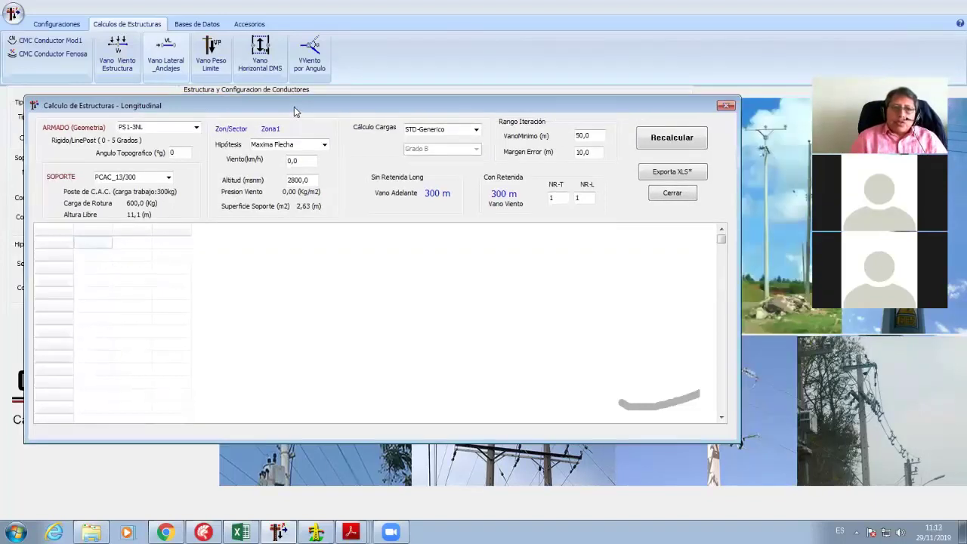
{"action": "left_click", "coordinate": [196, 126]}
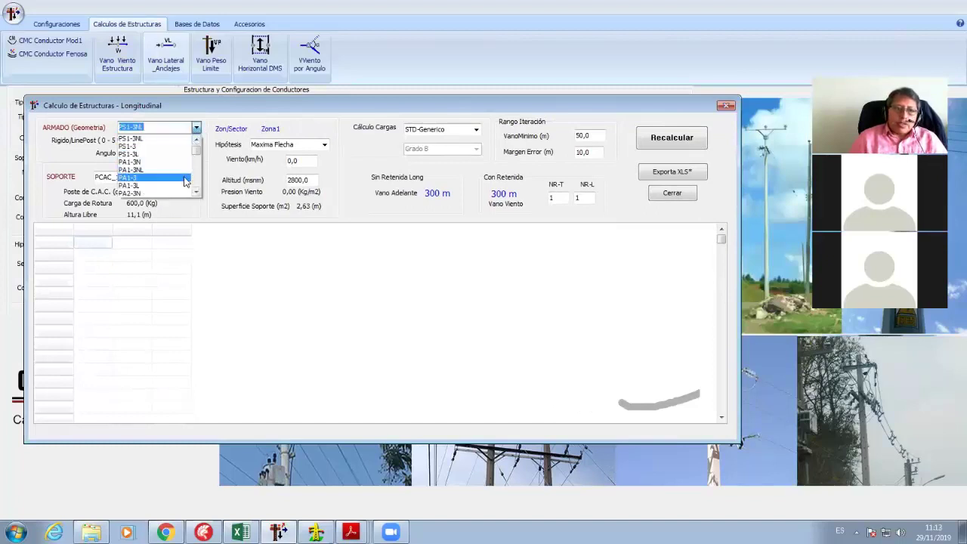
{"action": "left_click_drag", "start_coordinate": [196, 151], "coordinate": [196, 159]}
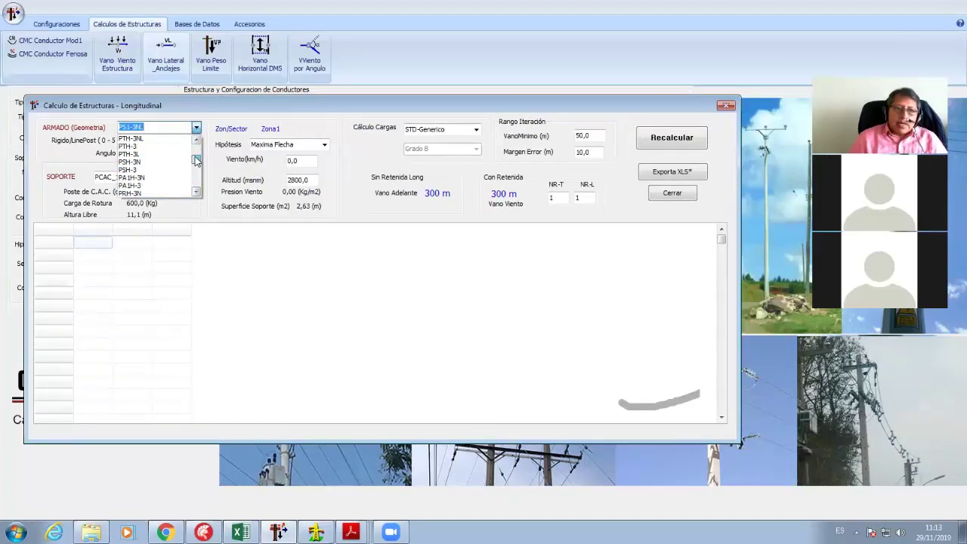
{"action": "left_click", "coordinate": [195, 189]}
{"action": "left_click", "coordinate": [195, 189]}
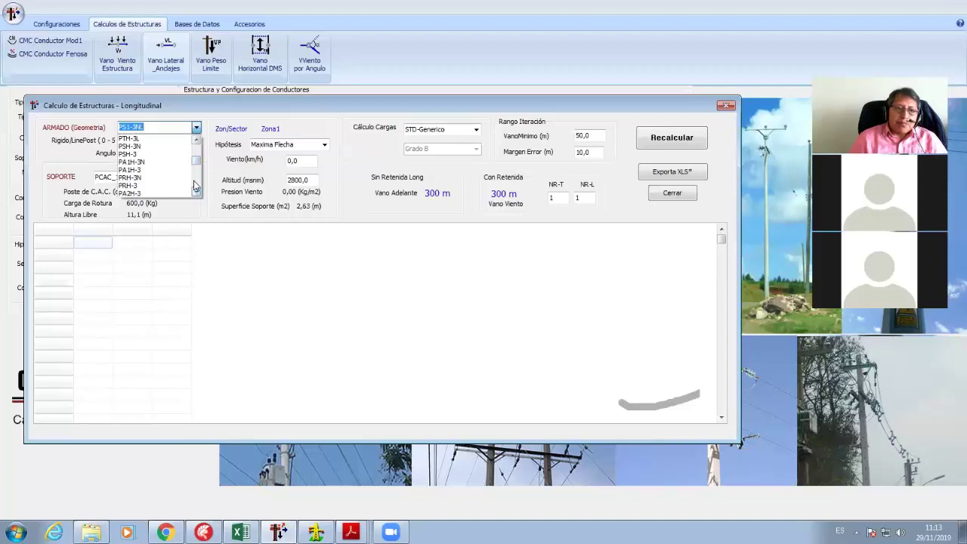
{"action": "scroll", "coordinate": [194, 185], "scroll_direction": "up", "scroll_amount": 3}
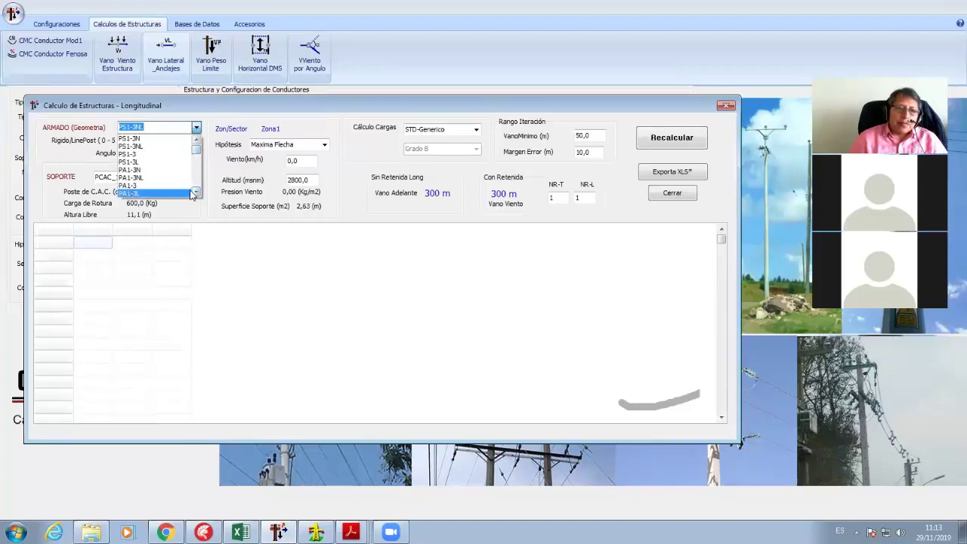
{"action": "scroll", "coordinate": [193, 193], "scroll_direction": "down", "scroll_amount": 5}
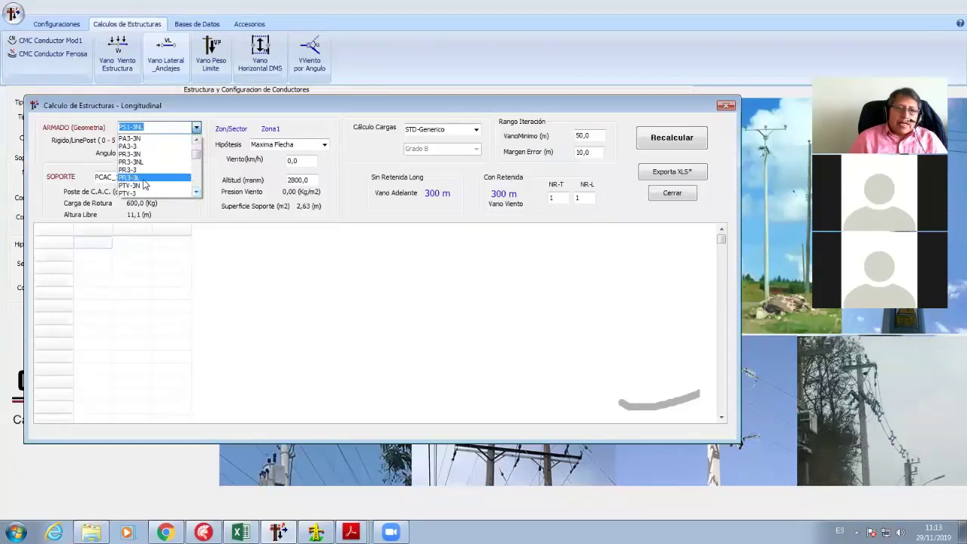
{"action": "left_click", "coordinate": [144, 177]}
{"action": "left_click", "coordinate": [663, 141]}
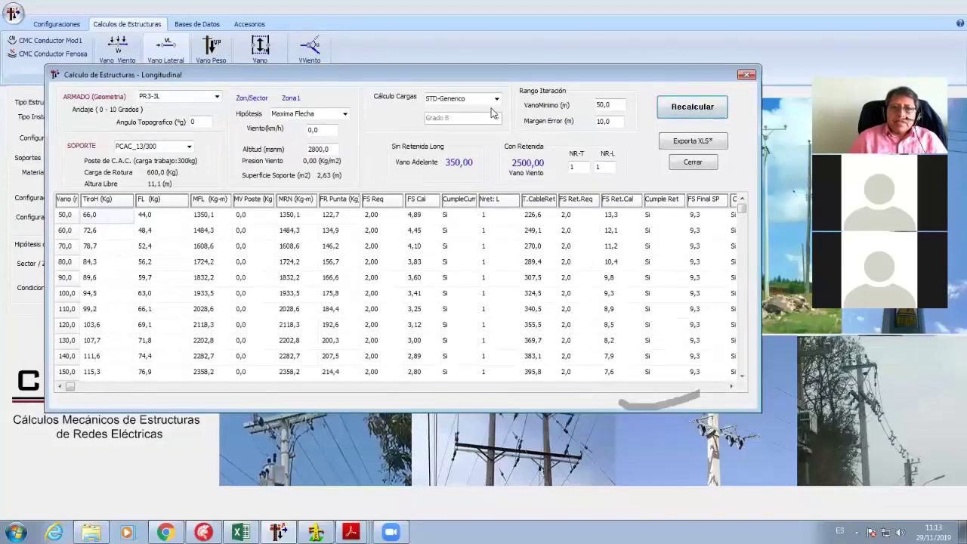
- Change the longitudinal calculation's hypothesis to Maximo Viento and recalculate the PR3-3L spans
{"action": "left_click", "coordinate": [336, 114]}
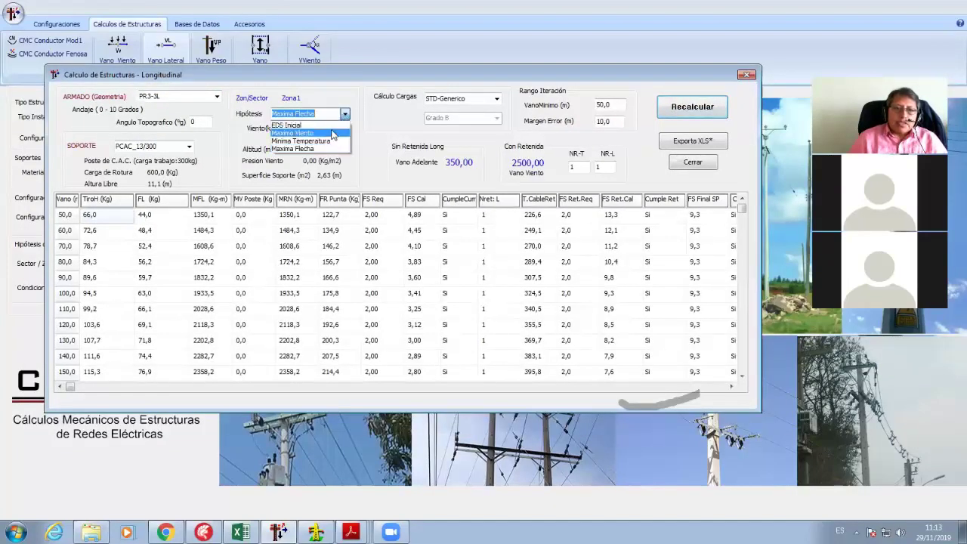
{"action": "left_click", "coordinate": [326, 134]}
{"action": "left_click", "coordinate": [695, 113]}
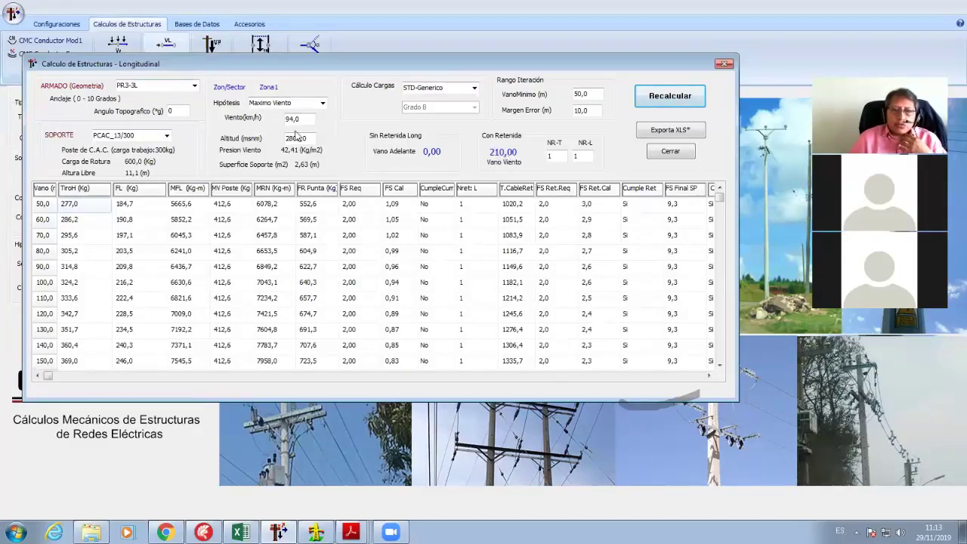
- Recalculate the guyed span with the number of longitudinal guys (NR-L) set to 2, and again with 1
{"action": "double_click", "coordinate": [581, 156]}
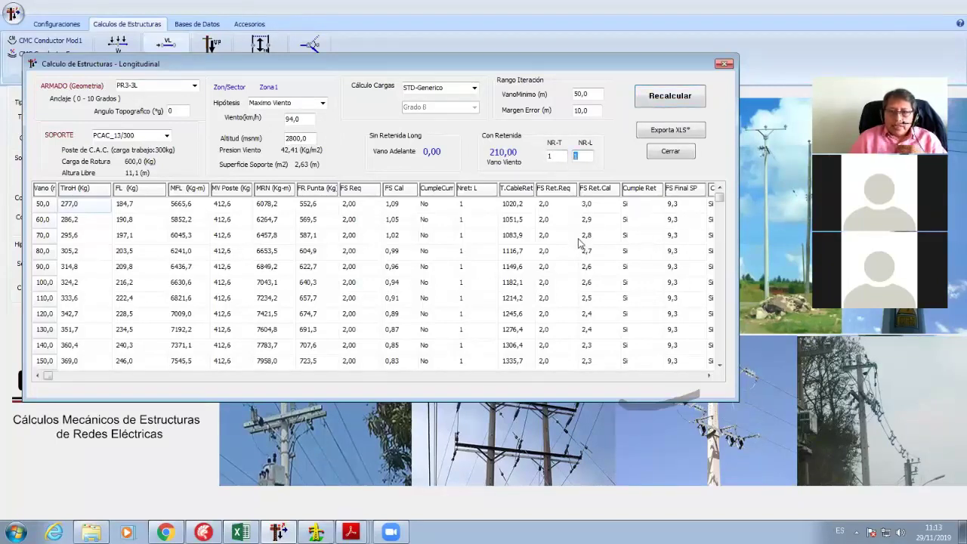
{"action": "left_click", "coordinate": [665, 97]}
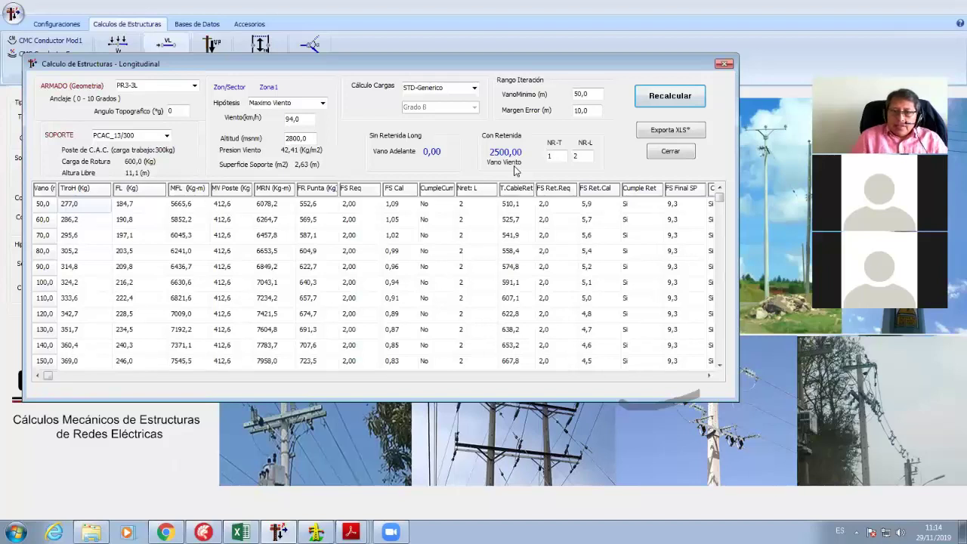
{"action": "double_click", "coordinate": [575, 156]}
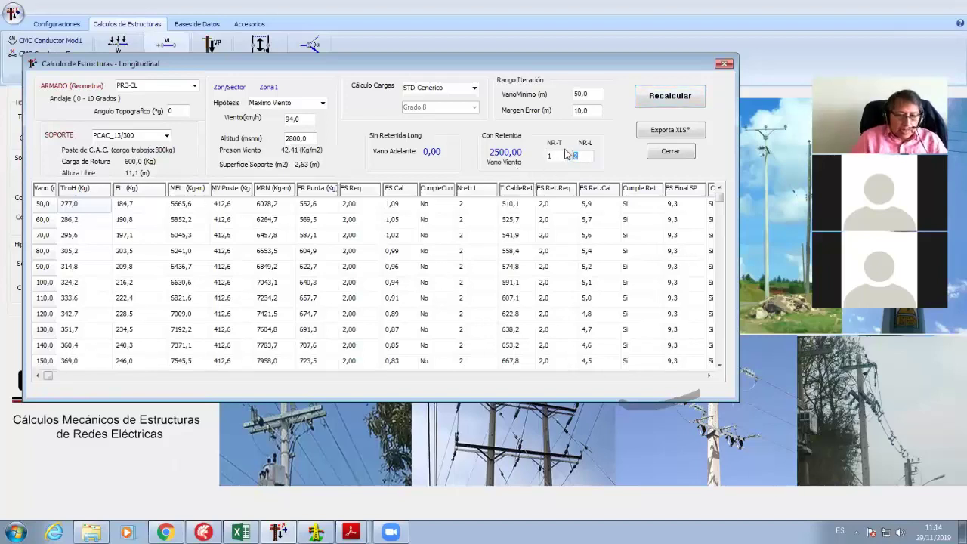
{"action": "type", "text": "1"}
{"action": "left_click", "coordinate": [674, 97]}
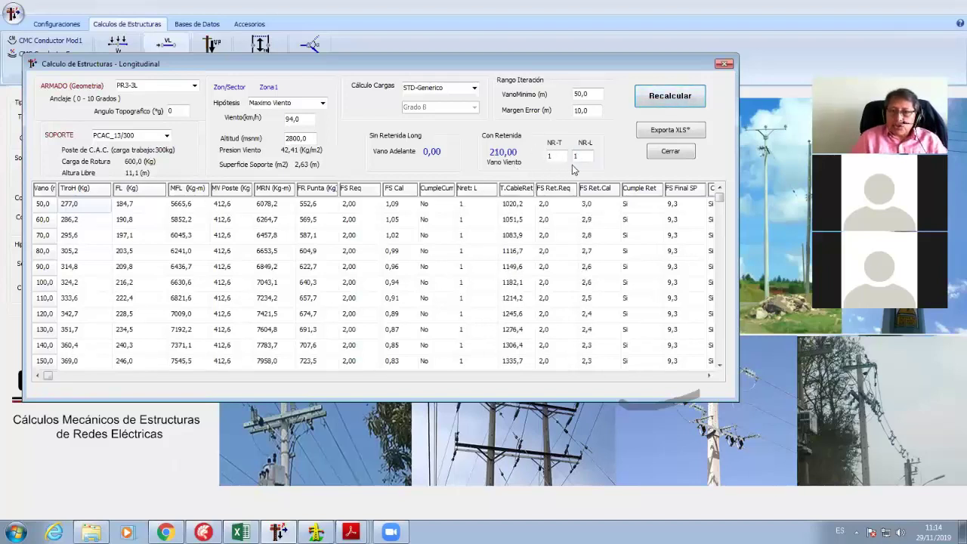
- Repeat the guyed-span comparison by recalculating with NR-L at 2 and once more with NR-L at 1
{"action": "double_click", "coordinate": [582, 156]}
{"action": "type", "text": "2"}
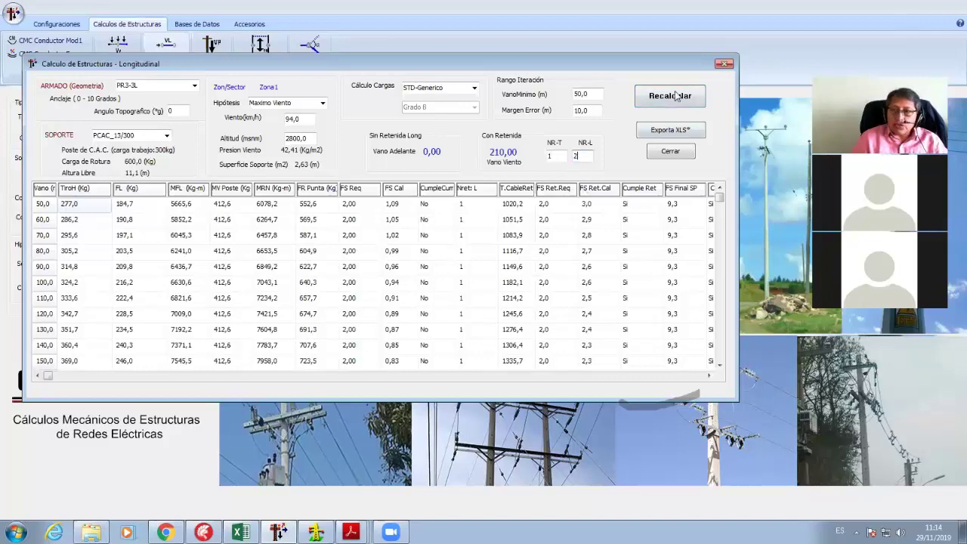
{"action": "left_click", "coordinate": [676, 96]}
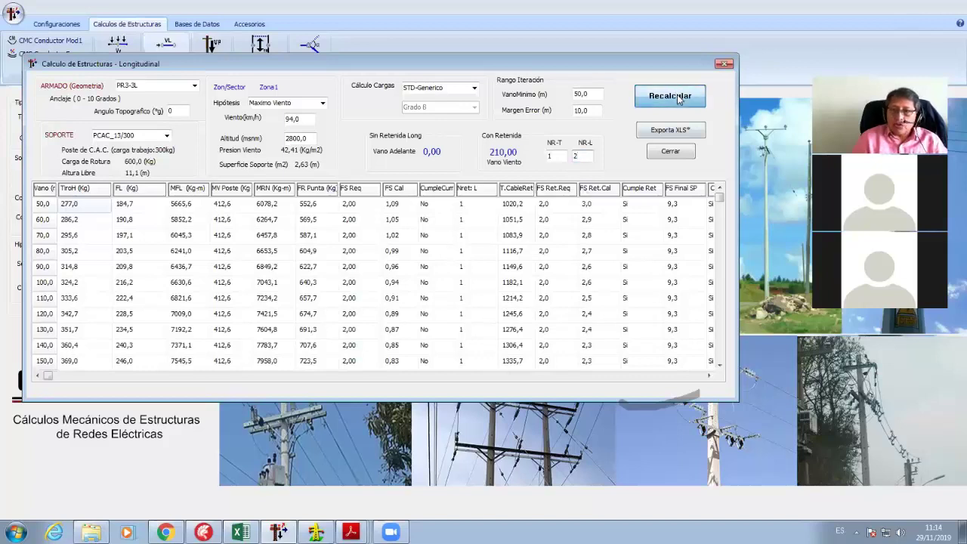
{"action": "double_click", "coordinate": [580, 156]}
{"action": "type", "text": "1"}
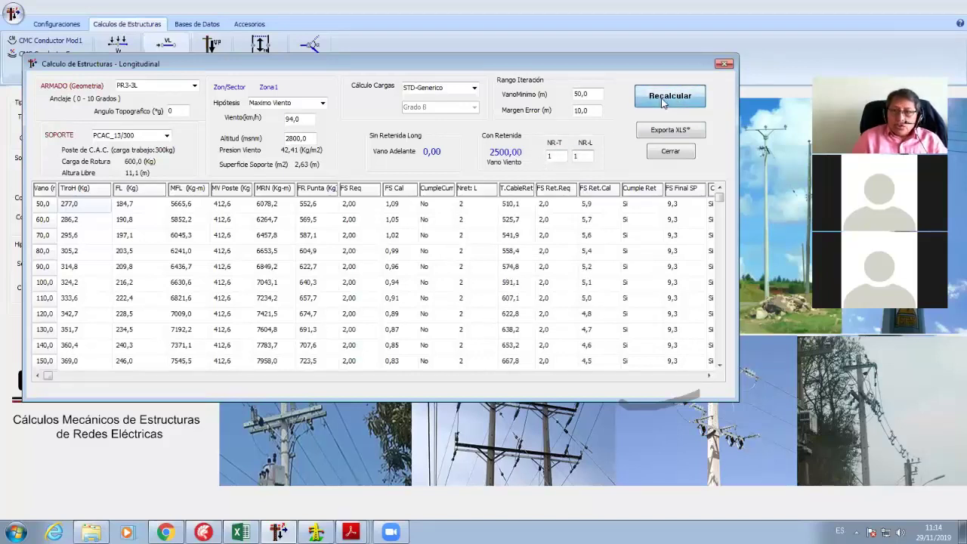
{"action": "left_click", "coordinate": [662, 103]}
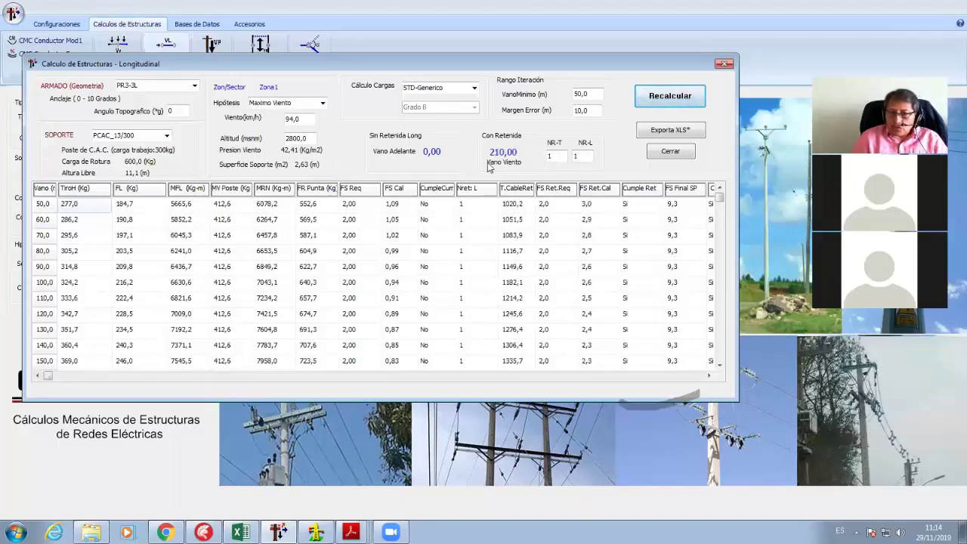
- Set NR-L to 2 for structure PR3-3L and recalculate its guyed span
{"action": "double_click", "coordinate": [579, 155]}
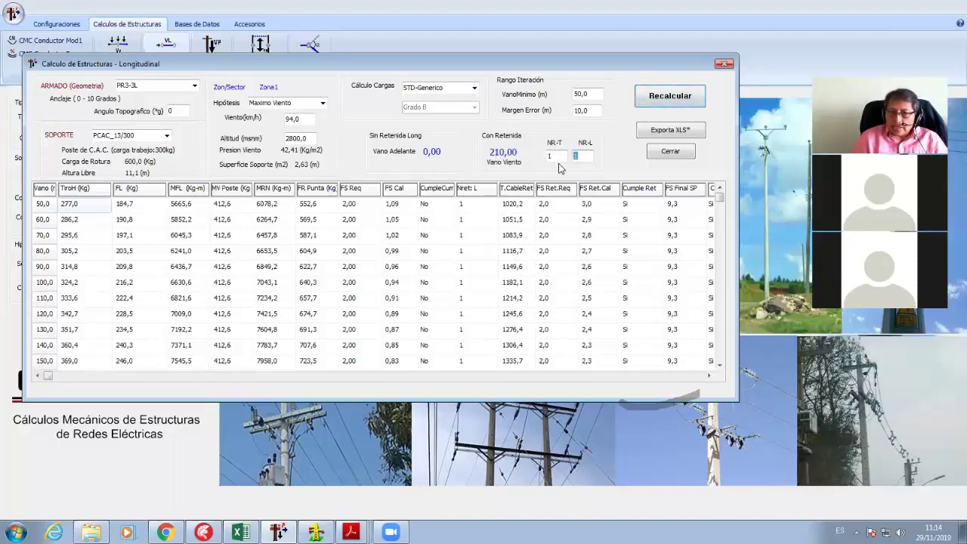
{"action": "type", "text": "2"}
{"action": "left_click", "coordinate": [664, 102]}
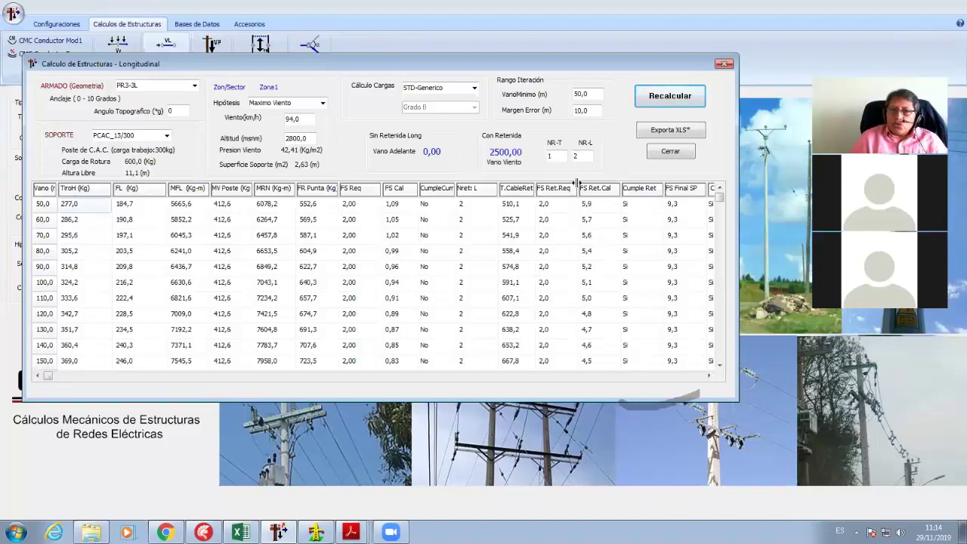
- Restore NR-L to 1, recalculate the guyed span, and switch to the line profile in DLT-CAD
{"action": "type", "text": "1"}
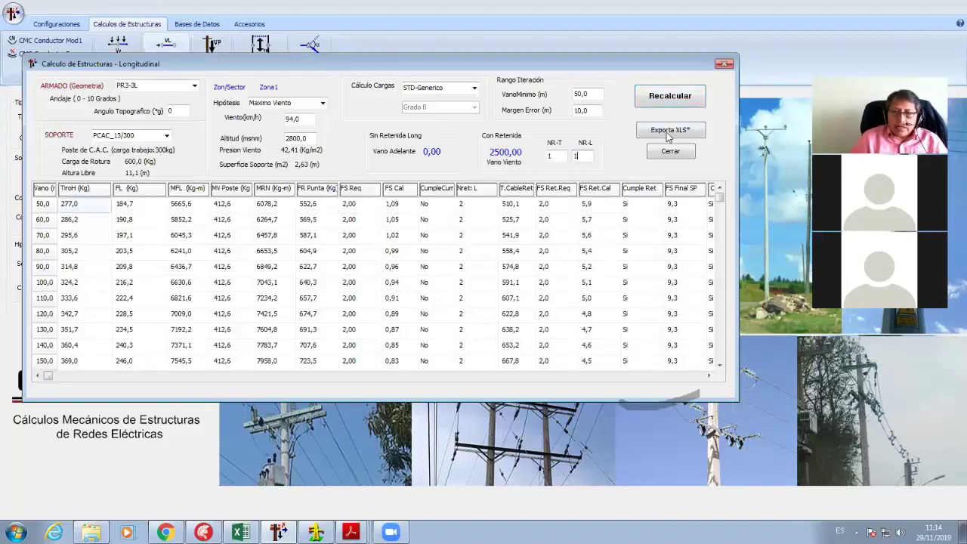
{"action": "key", "text": "Return"}
{"action": "double_click", "coordinate": [574, 156]}
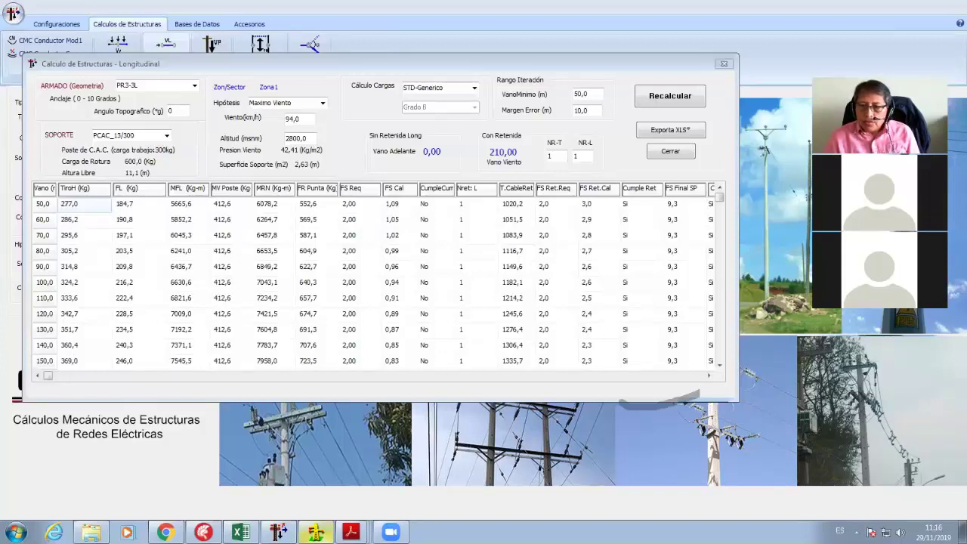
{"action": "mouse_move", "coordinate": [316, 532]}
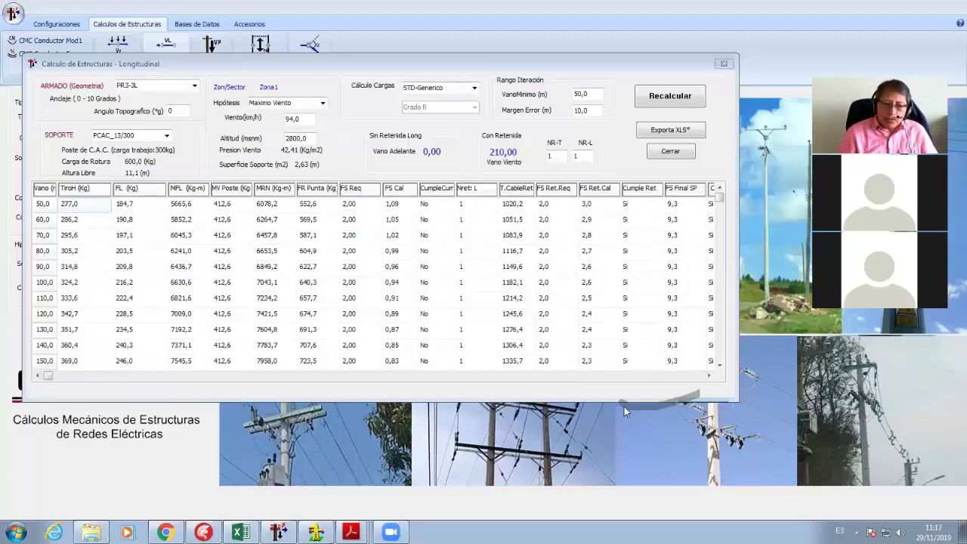
{"action": "left_click", "coordinate": [314, 531]}
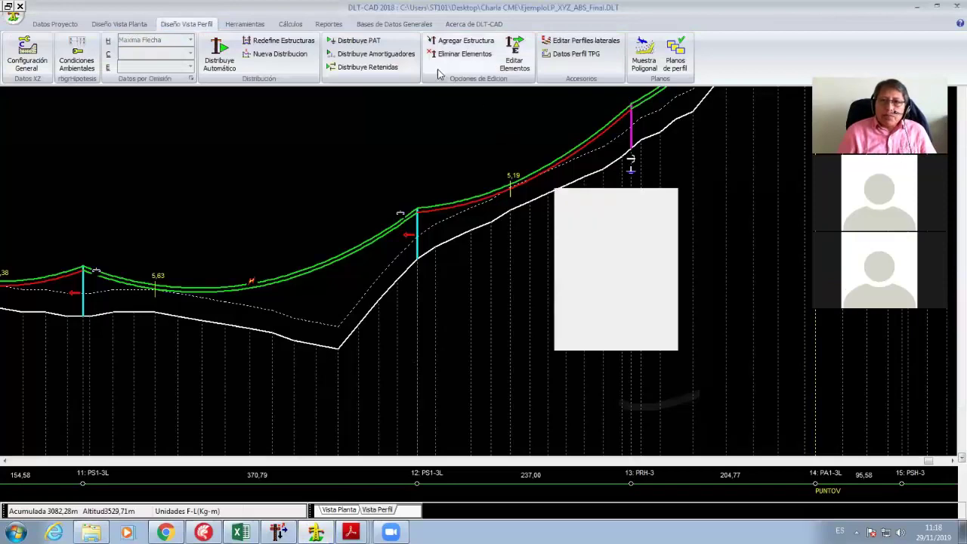
- Open the line's structural mechanical calculation report for supports and display its transversal results
{"action": "left_click", "coordinate": [332, 25]}
{"action": "left_click", "coordinate": [291, 24]}
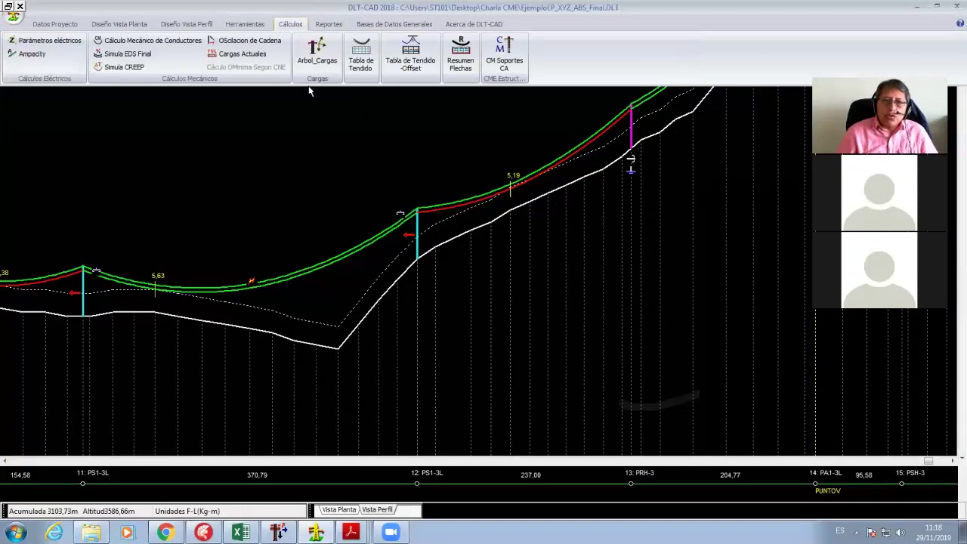
{"action": "left_click", "coordinate": [511, 59]}
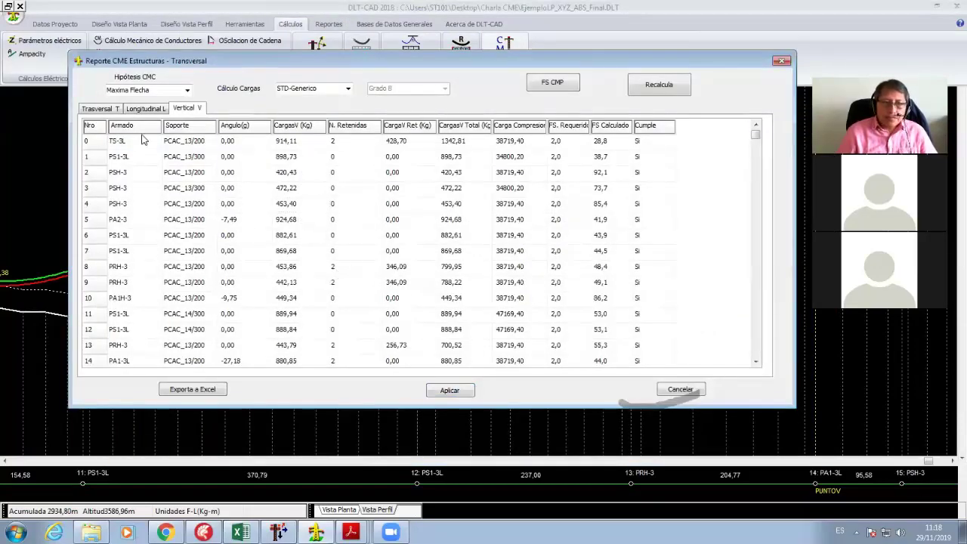
{"action": "left_click", "coordinate": [136, 109]}
{"action": "left_click", "coordinate": [98, 108]}
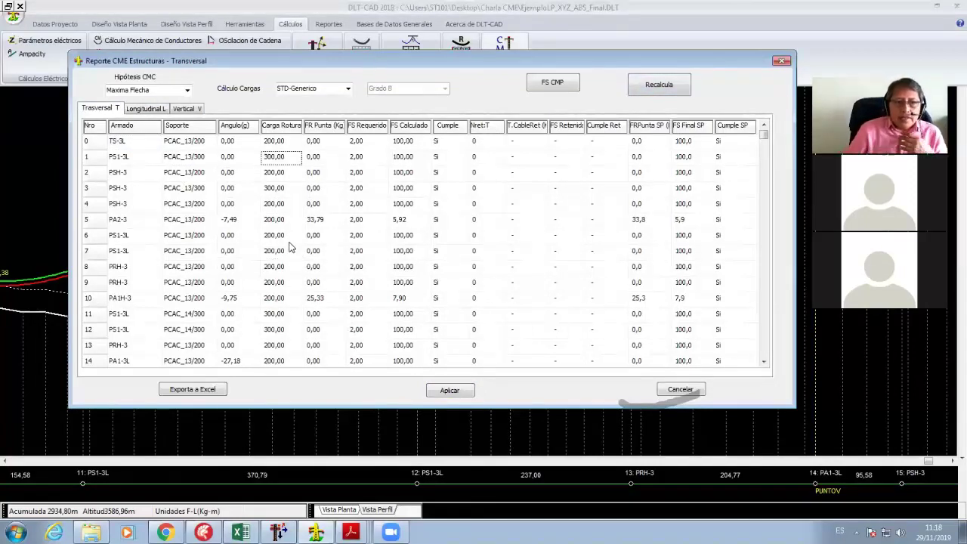
{"action": "left_click_drag", "start_coordinate": [296, 65], "coordinate": [301, 103]}
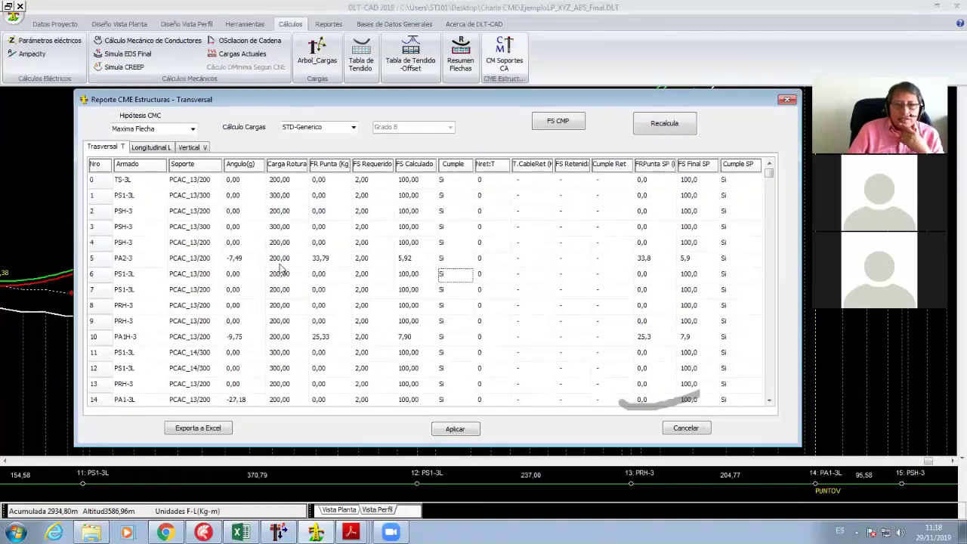
- Set the report's hypothesis to Máx. Viento and examine the calculated safety factor and compliance of structure 0 (TS-3L)
{"action": "left_click", "coordinate": [154, 128]}
{"action": "left_click", "coordinate": [144, 150]}
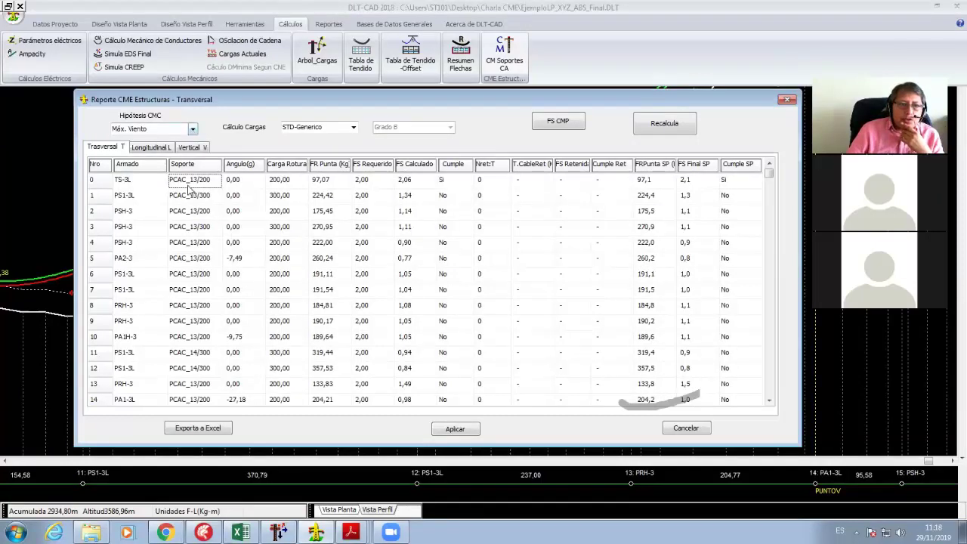
{"action": "left_click", "coordinate": [407, 183]}
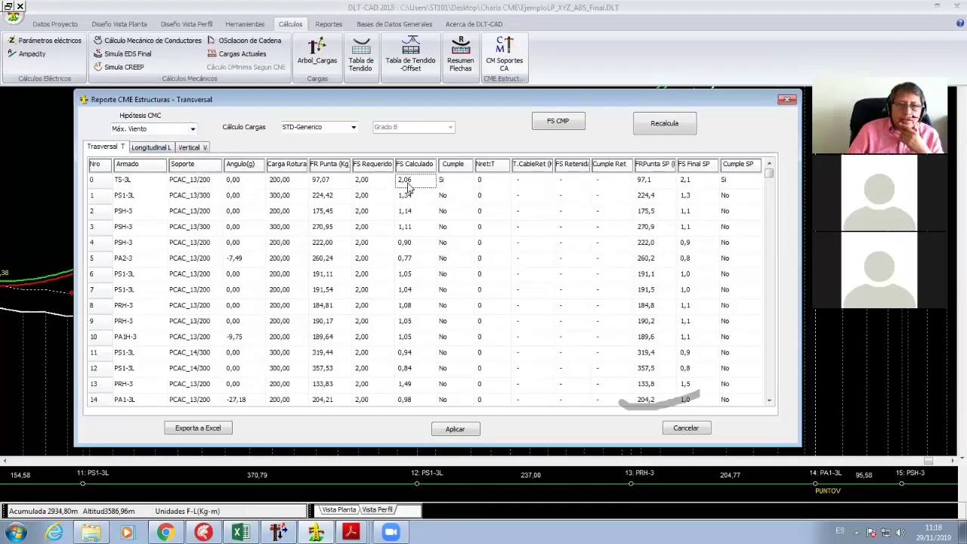
{"action": "left_click", "coordinate": [447, 183]}
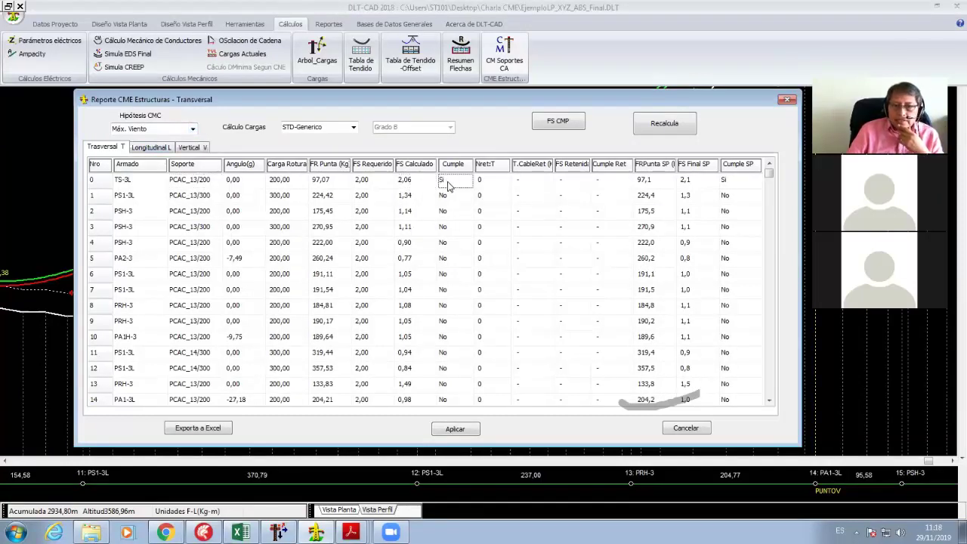
{"action": "left_click", "coordinate": [412, 185]}
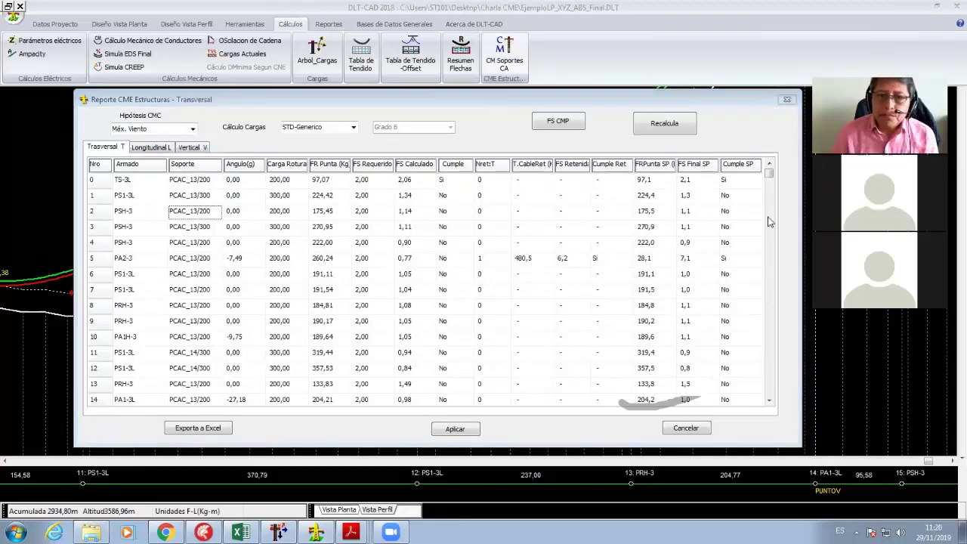
{"action": "left_click", "coordinate": [236, 243]}
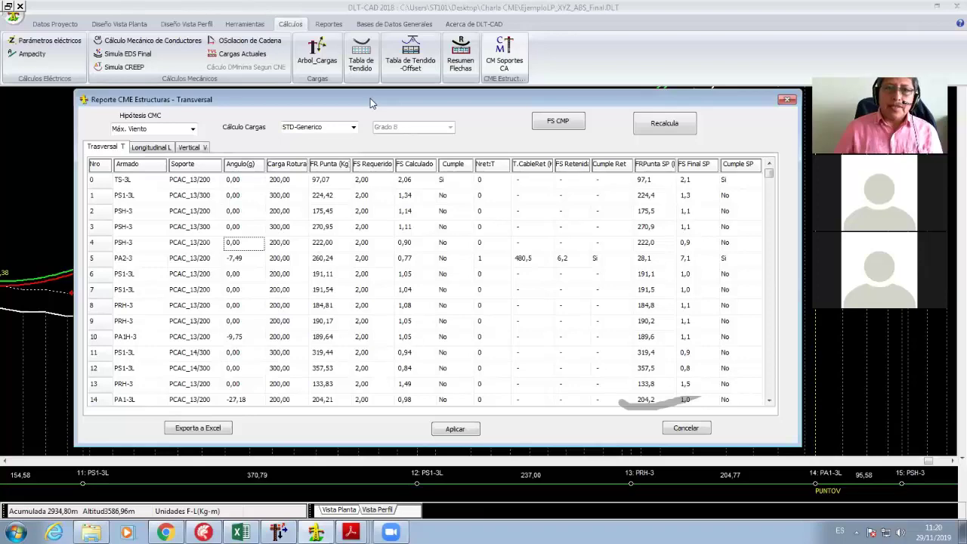
{"action": "left_click_drag", "start_coordinate": [364, 97], "coordinate": [347, 54]}
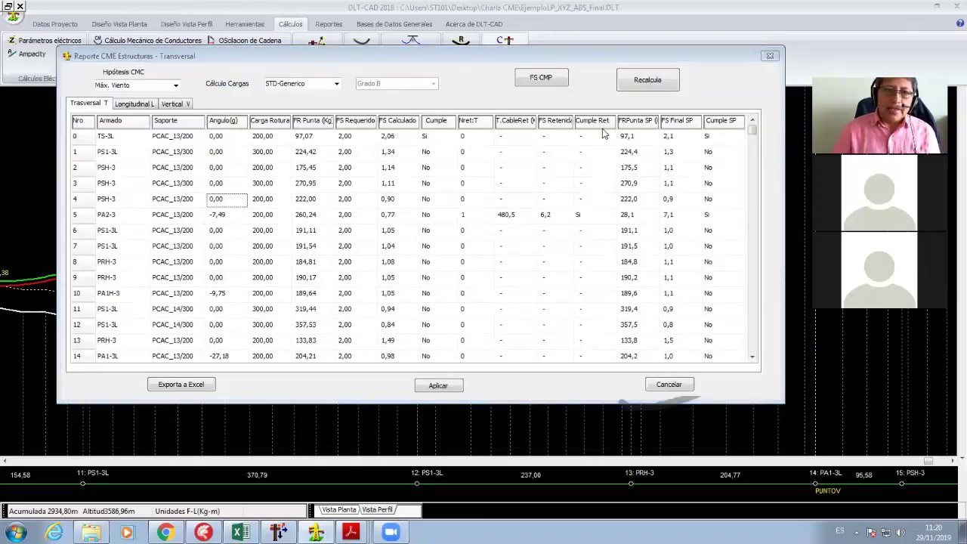
{"action": "left_click", "coordinate": [268, 65]}
{"action": "left_click_drag", "start_coordinate": [268, 65], "coordinate": [239, 111]}
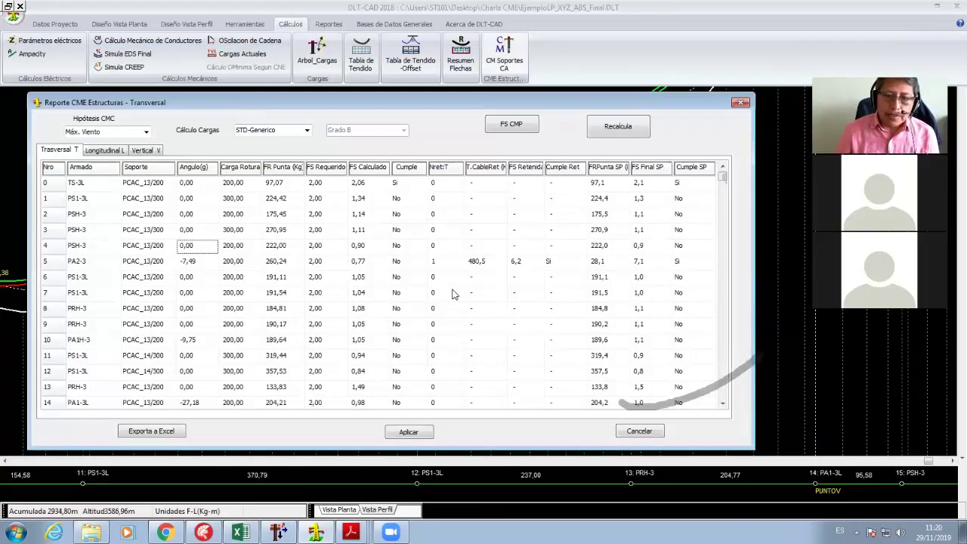
- Close the structure report without applying it, switch to CAMRELT and close the longitudinal calculation
{"action": "left_click", "coordinate": [636, 430]}
{"action": "key", "text": "alt+Tab"}
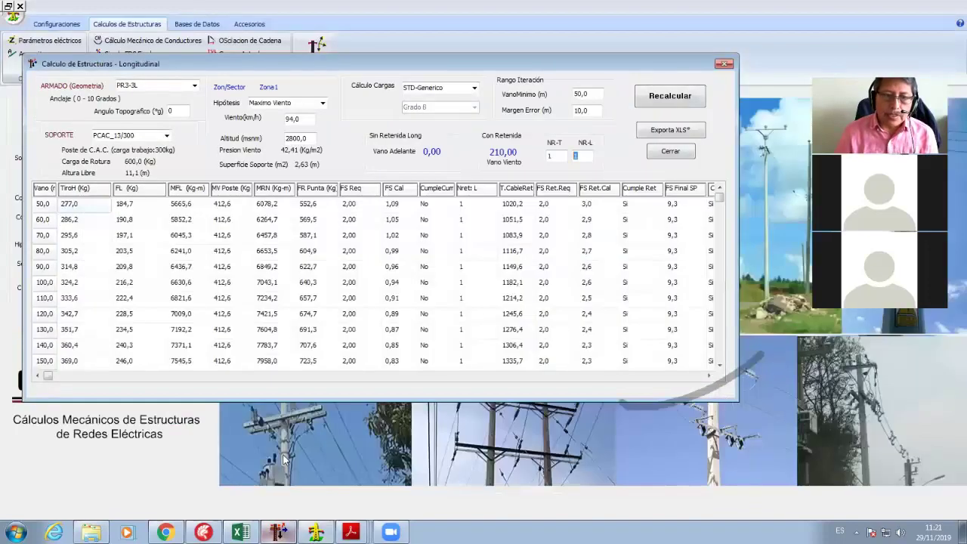
{"action": "left_click", "coordinate": [684, 153]}
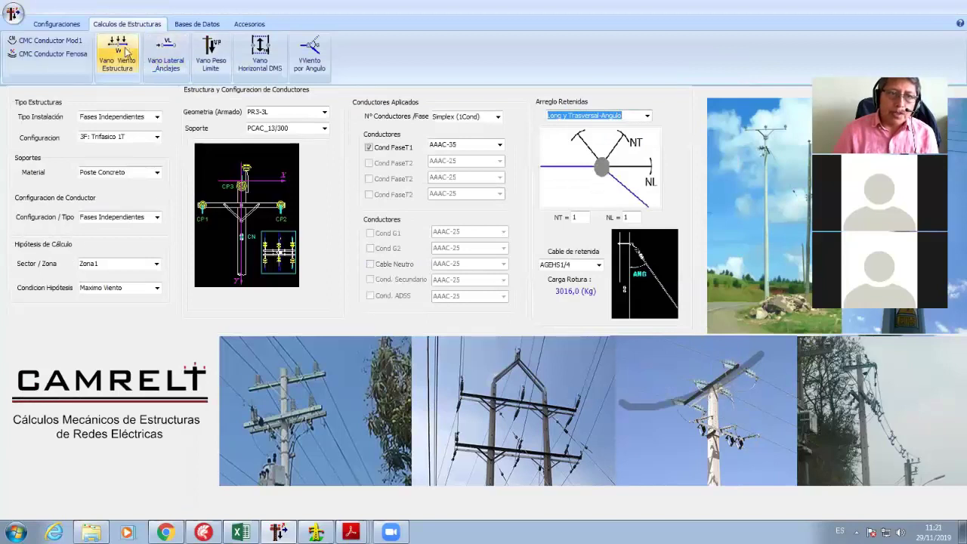
- Open the wind-span limit by angle calculation and select the angle structure PA1-3L as its geometry
{"action": "left_click", "coordinate": [302, 66]}
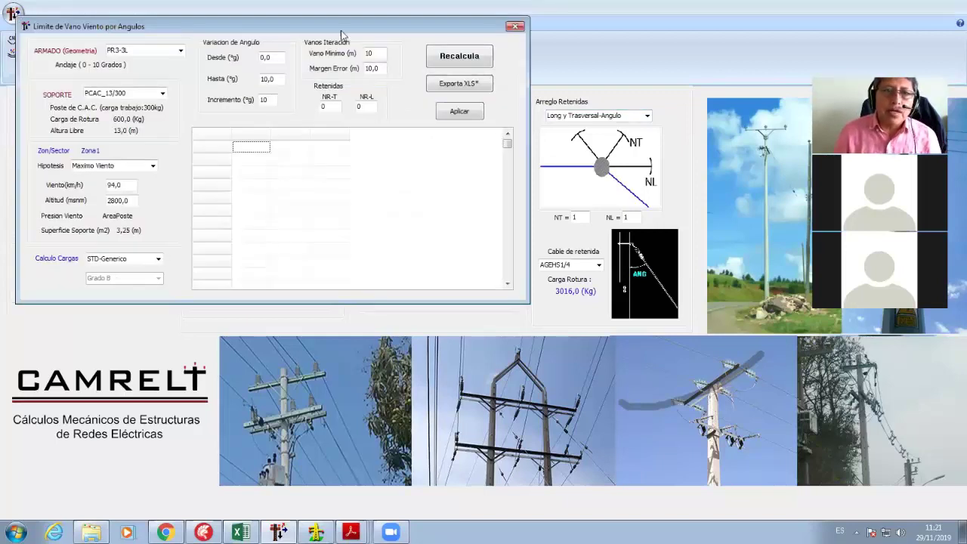
{"action": "left_click_drag", "start_coordinate": [340, 32], "coordinate": [363, 54]}
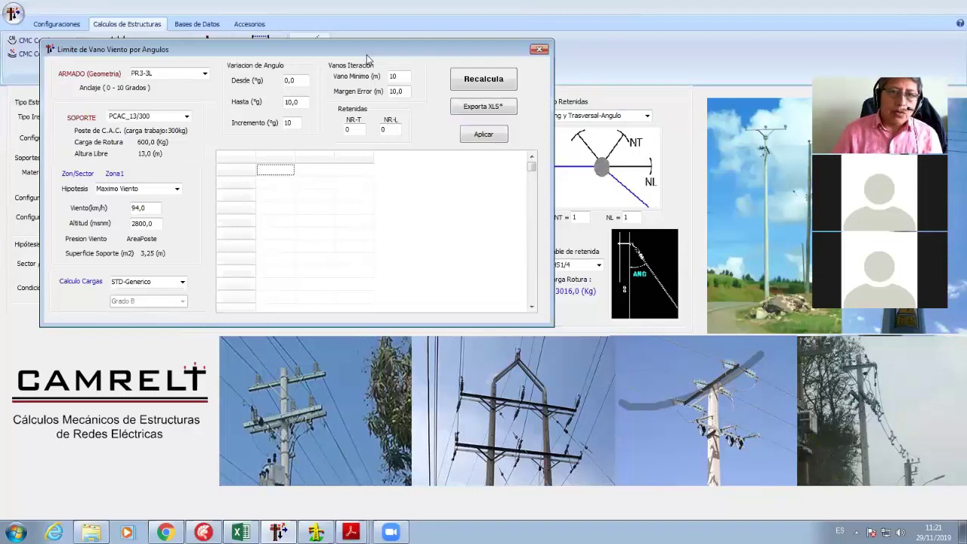
{"action": "left_click_drag", "start_coordinate": [331, 50], "coordinate": [335, 65]}
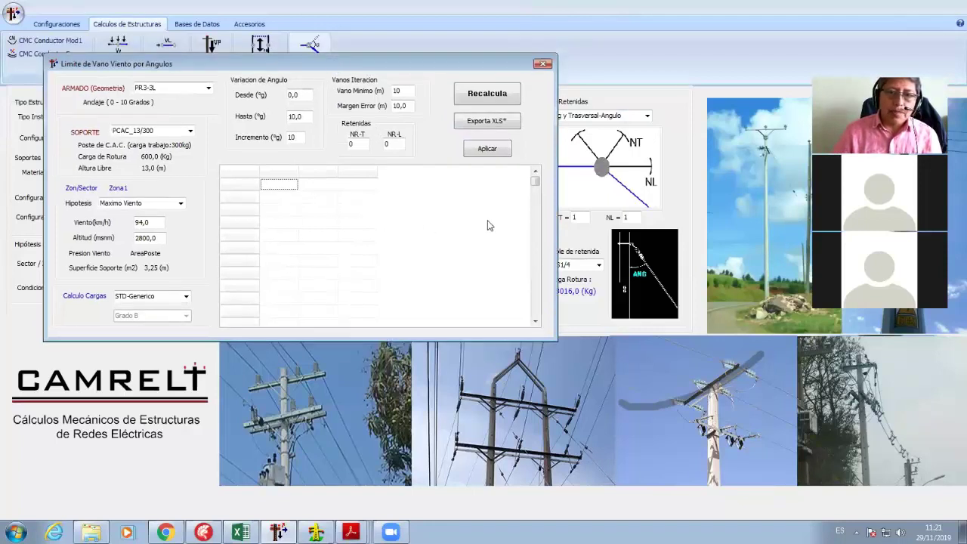
{"action": "left_click", "coordinate": [299, 95]}
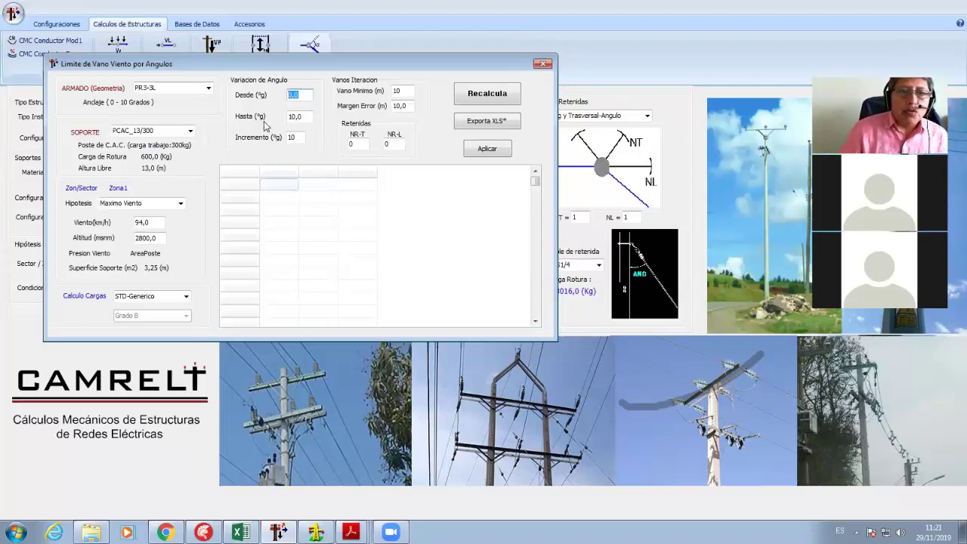
{"action": "left_click_drag", "start_coordinate": [281, 65], "coordinate": [288, 73]}
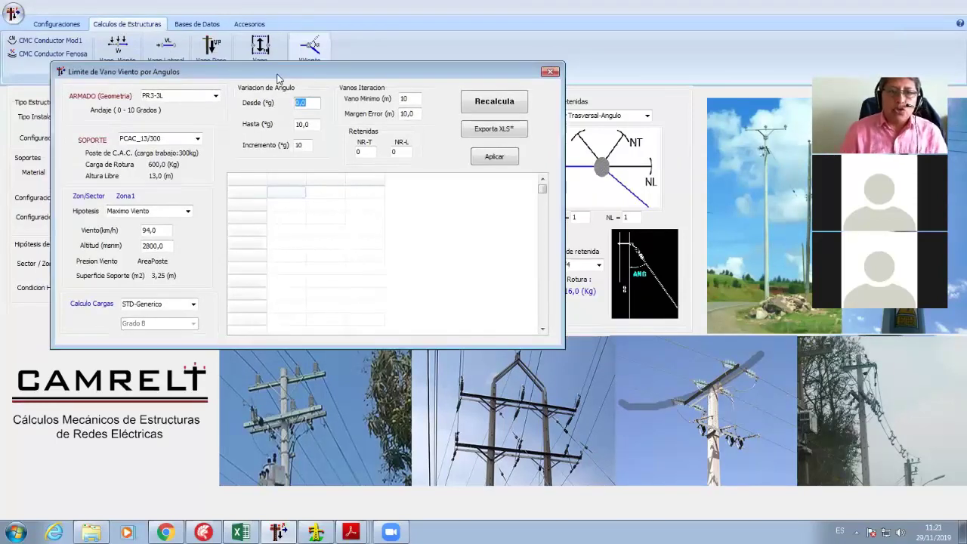
{"action": "left_click", "coordinate": [215, 96]}
{"action": "scroll", "coordinate": [216, 114], "scroll_direction": "up", "scroll_amount": 5}
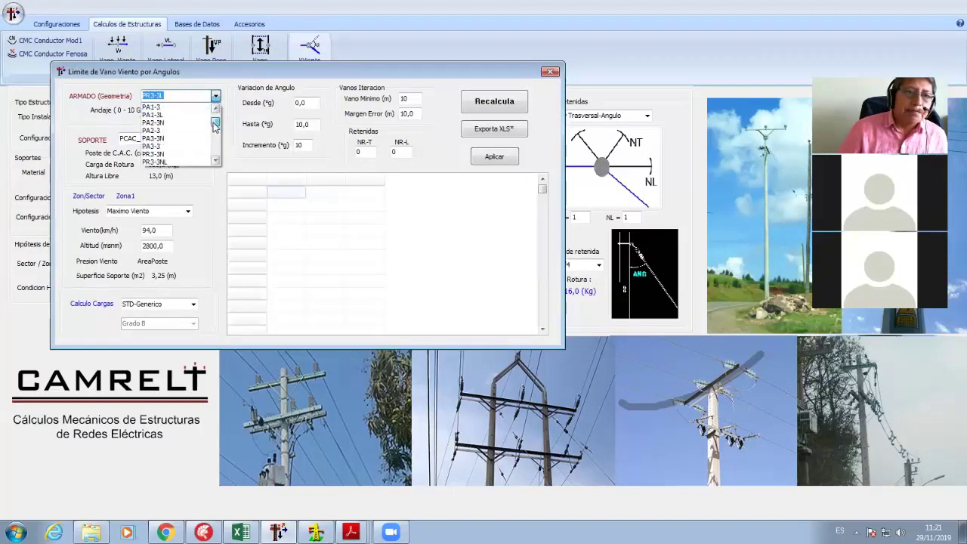
{"action": "scroll", "coordinate": [216, 111], "scroll_direction": "up", "scroll_amount": 3}
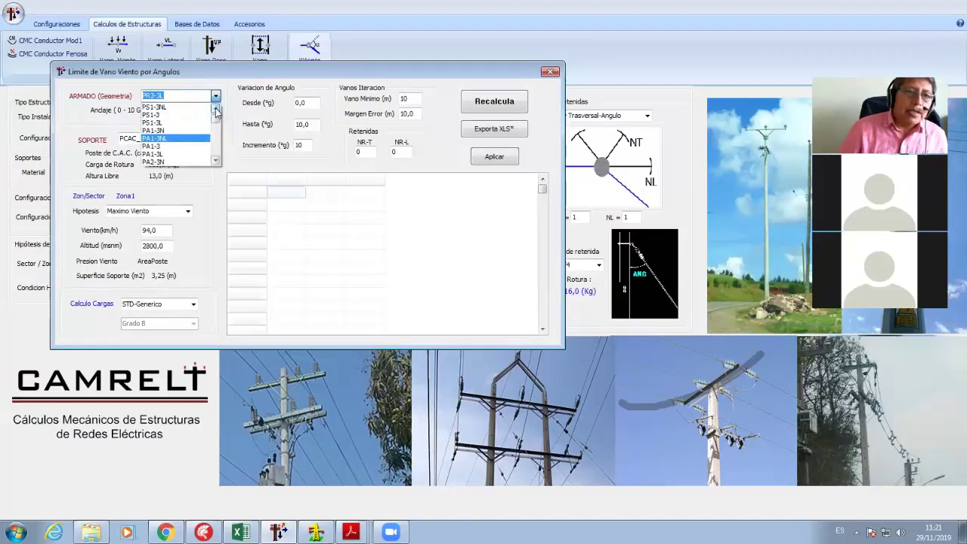
{"action": "scroll", "coordinate": [215, 112], "scroll_direction": "up", "scroll_amount": 1}
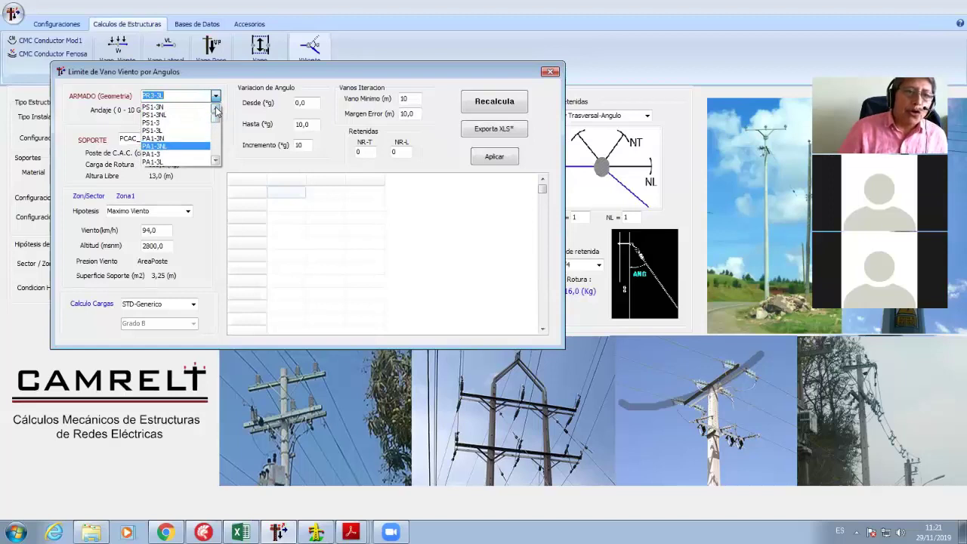
{"action": "left_click", "coordinate": [201, 160]}
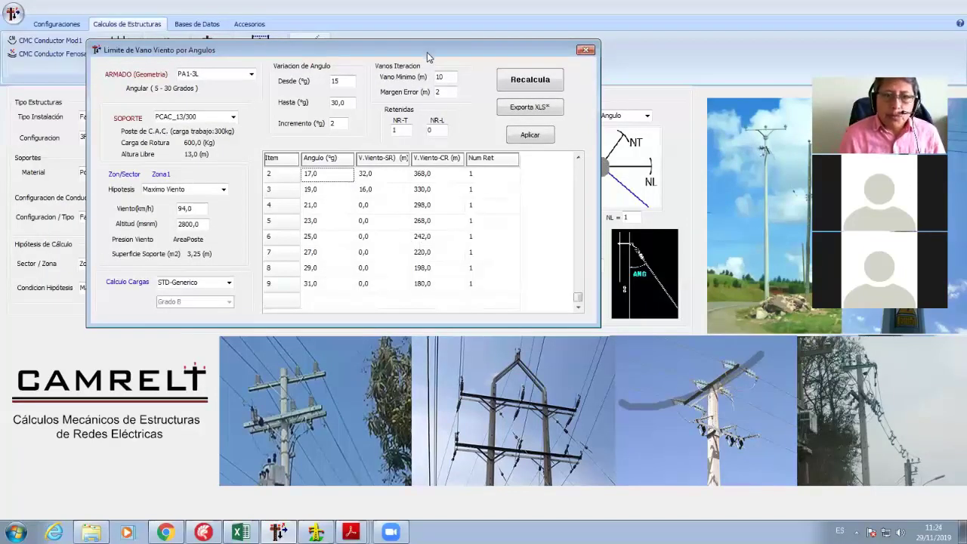
{"action": "left_click_drag", "start_coordinate": [427, 52], "coordinate": [434, 177]}
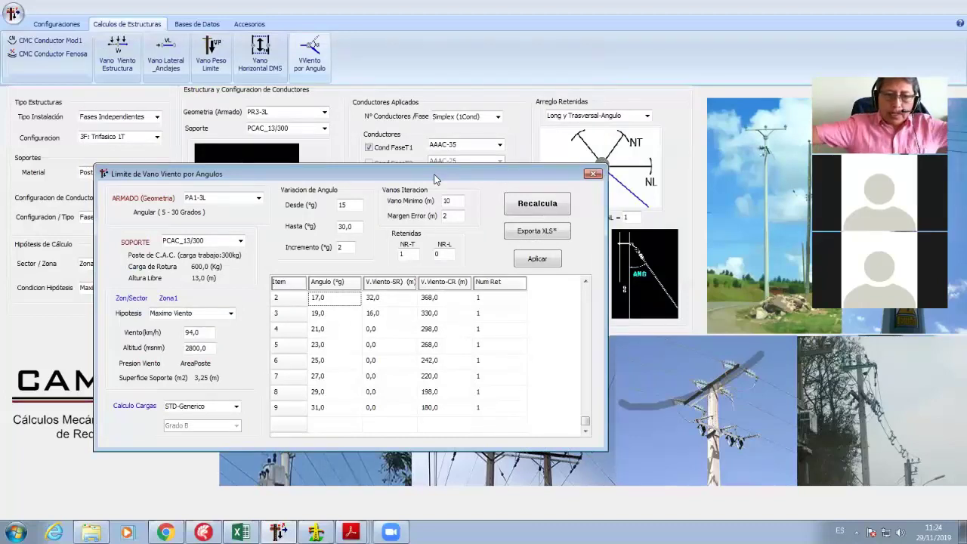